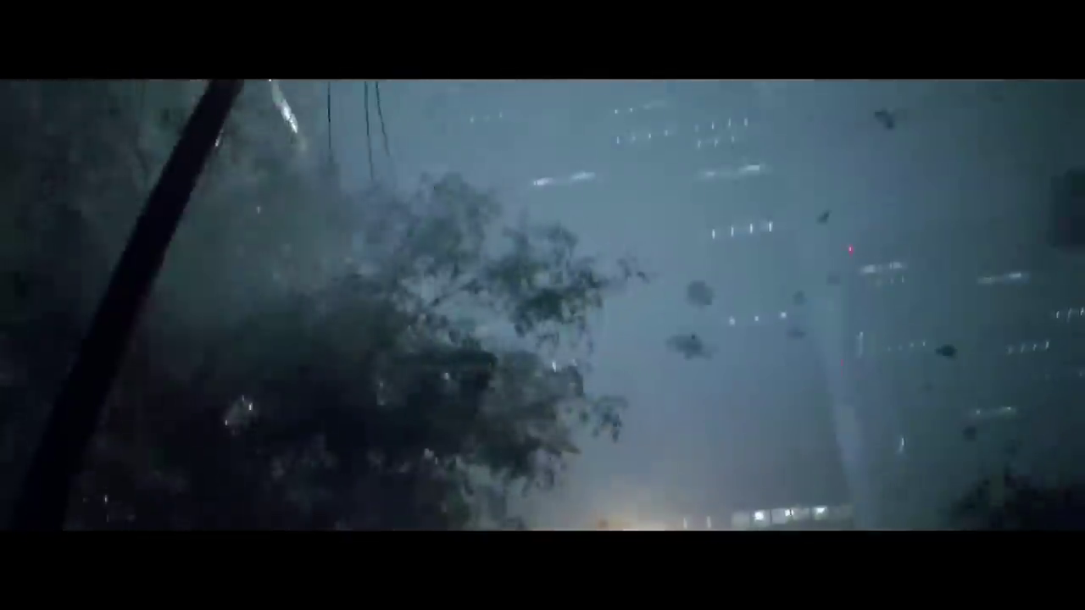
# Leave full-screen playback of the UE4 storm test video and look at its description.
pyautogui.press('Escape')
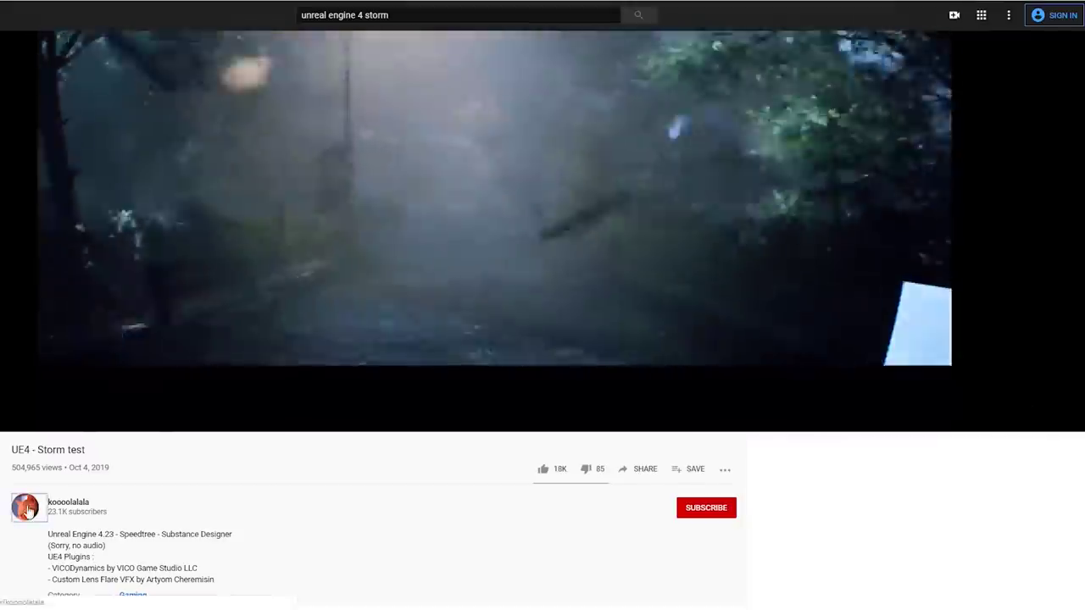
pyautogui.click(116, 569)
pyautogui.click(256, 512)
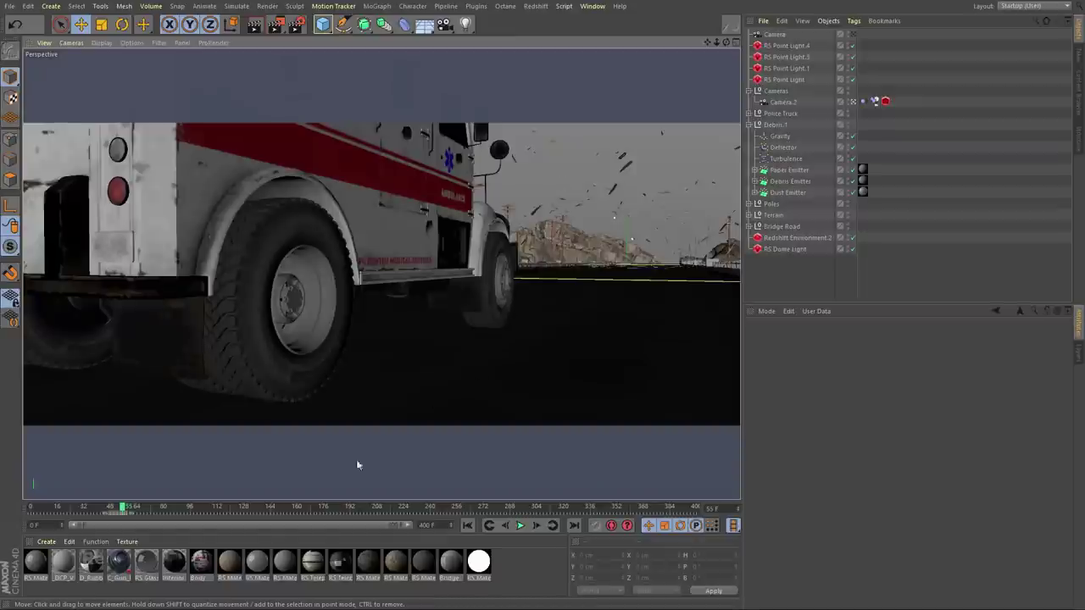
# Play the ambulance scene briefly, stop it, and inspect the Paper, Debris and Dust emitters.
pyautogui.click(520, 525)
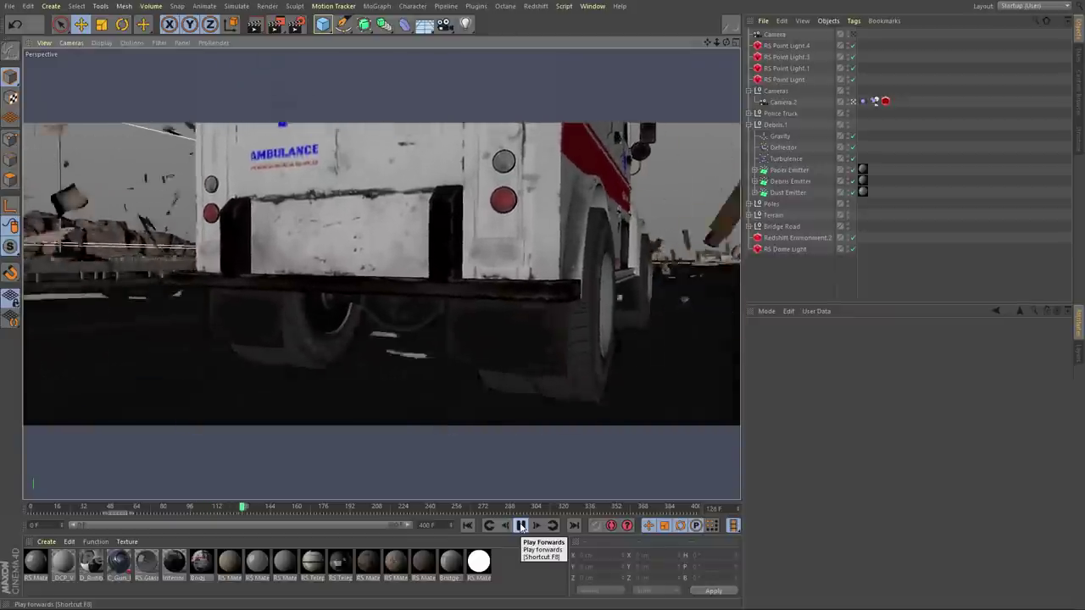
pyautogui.click(520, 525)
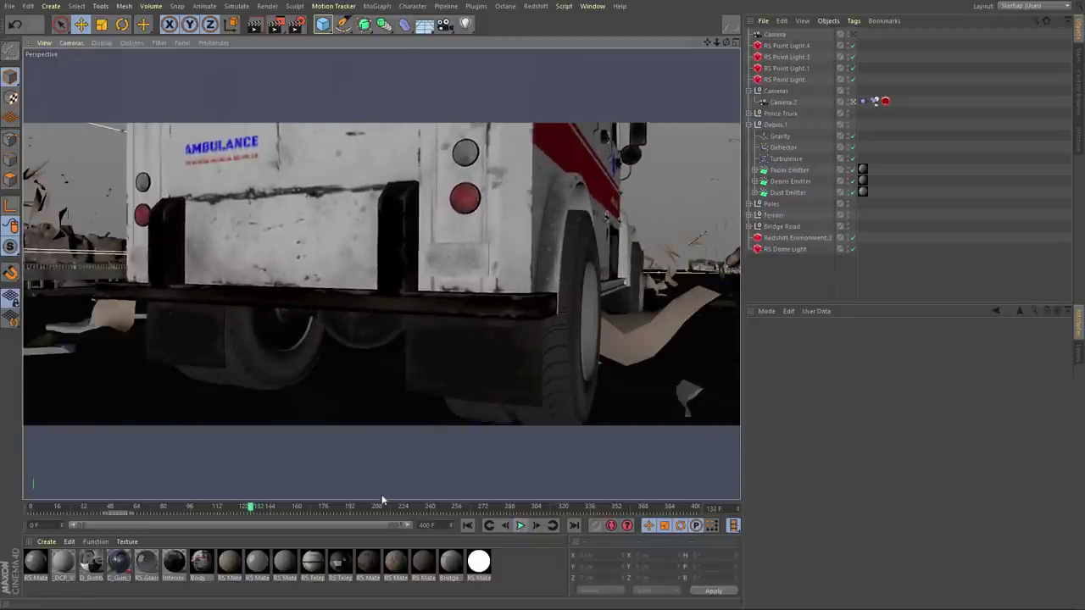
pyautogui.click(783, 173)
pyautogui.click(787, 182)
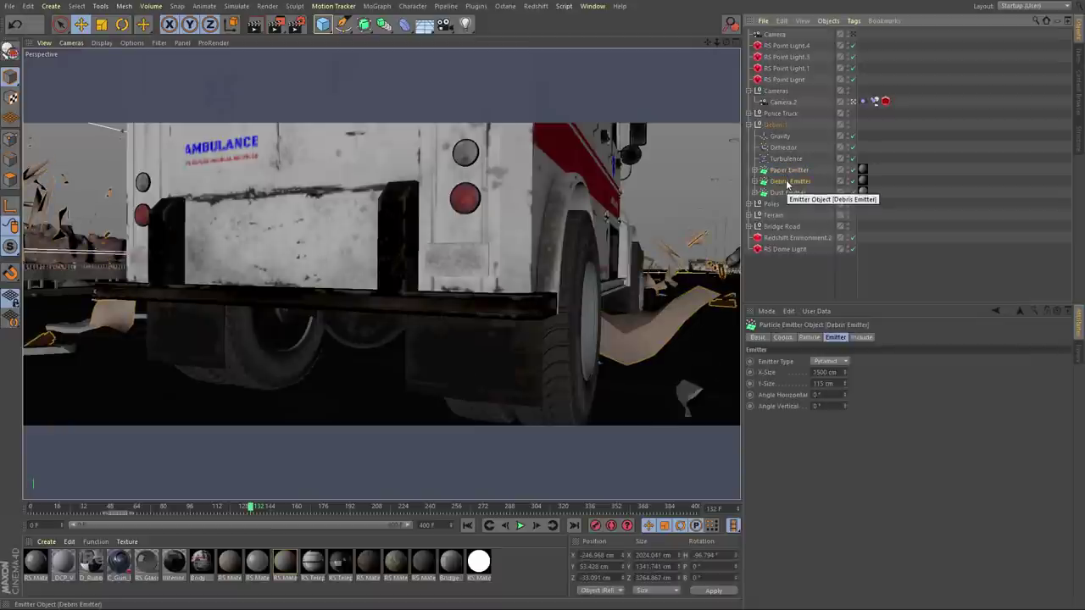
pyautogui.click(782, 193)
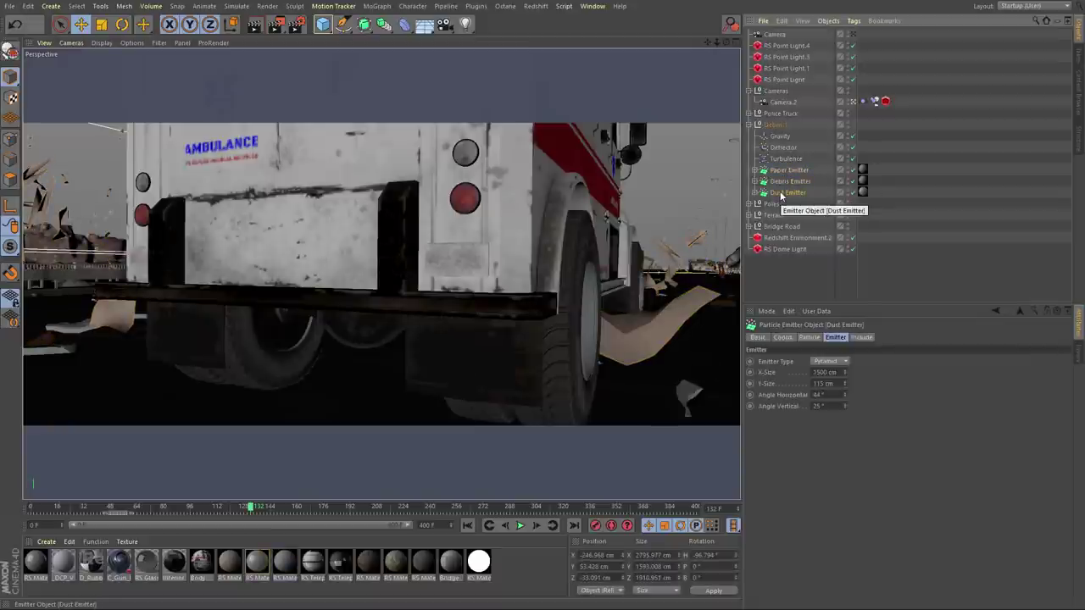
# Inspect the Gravity and Turbulence objects and the modifiers included in the Paper and Dust emitters.
pyautogui.click(781, 138)
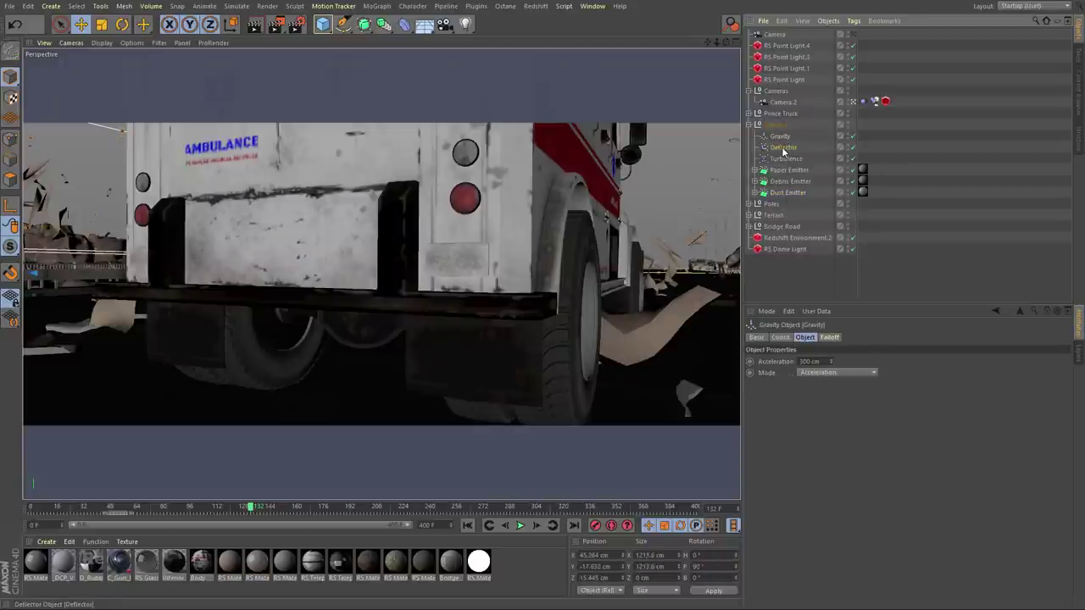
pyautogui.click(783, 159)
pyautogui.click(789, 170)
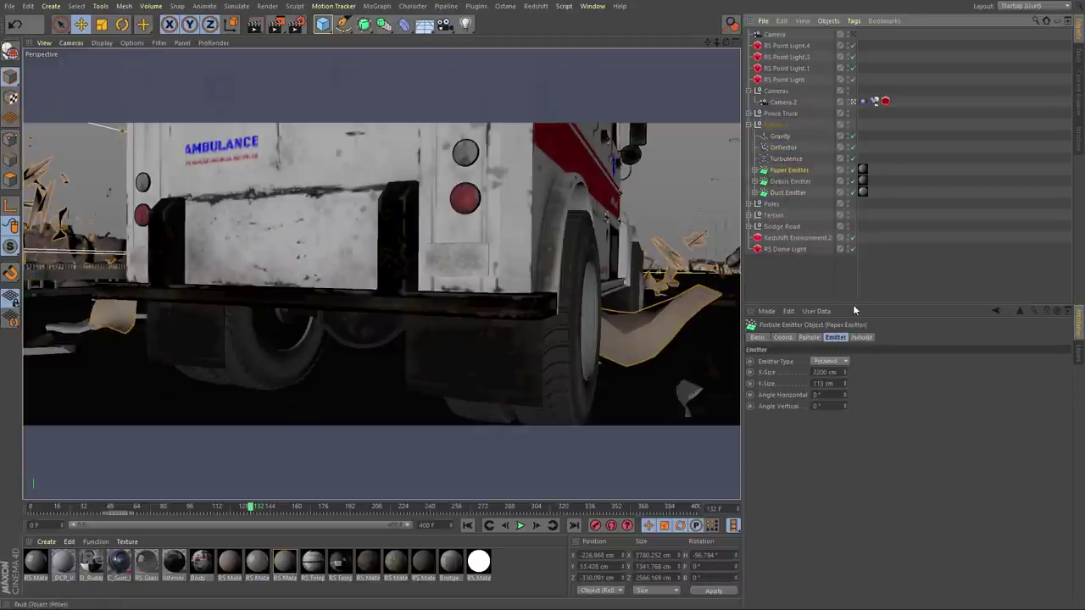
pyautogui.click(861, 337)
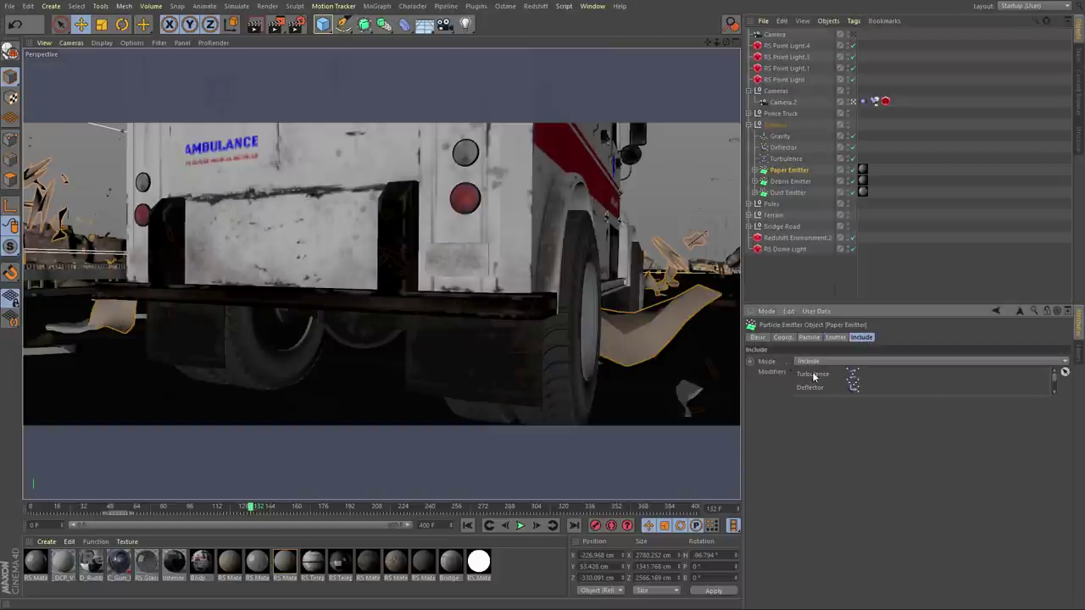
pyautogui.click(787, 193)
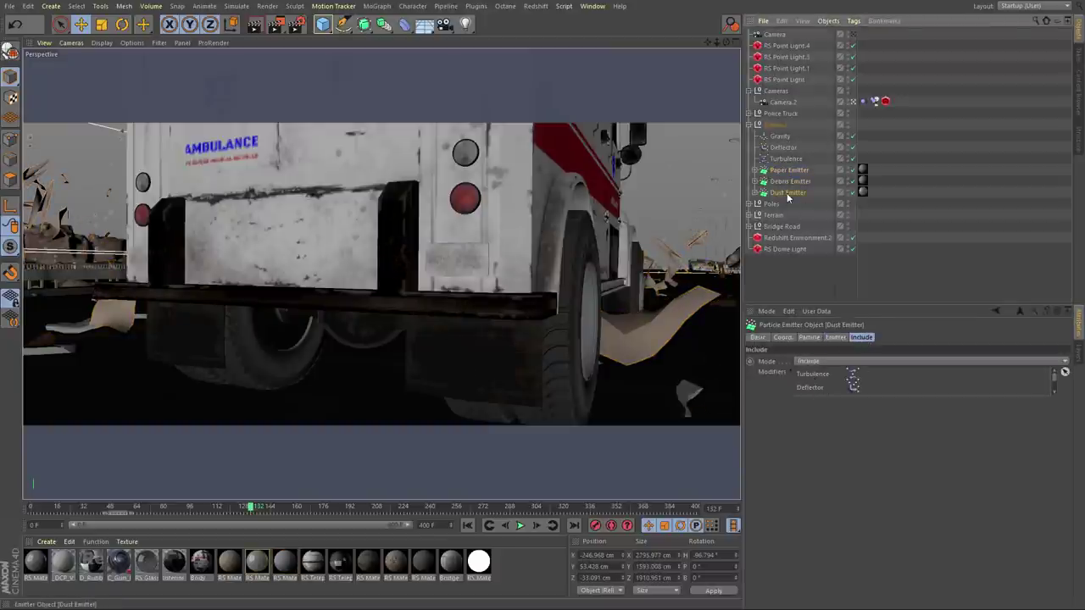
# Duplicate the Paper Emitter inside the Debris.1 group and show the copy's particle settings.
pyautogui.click(790, 172)
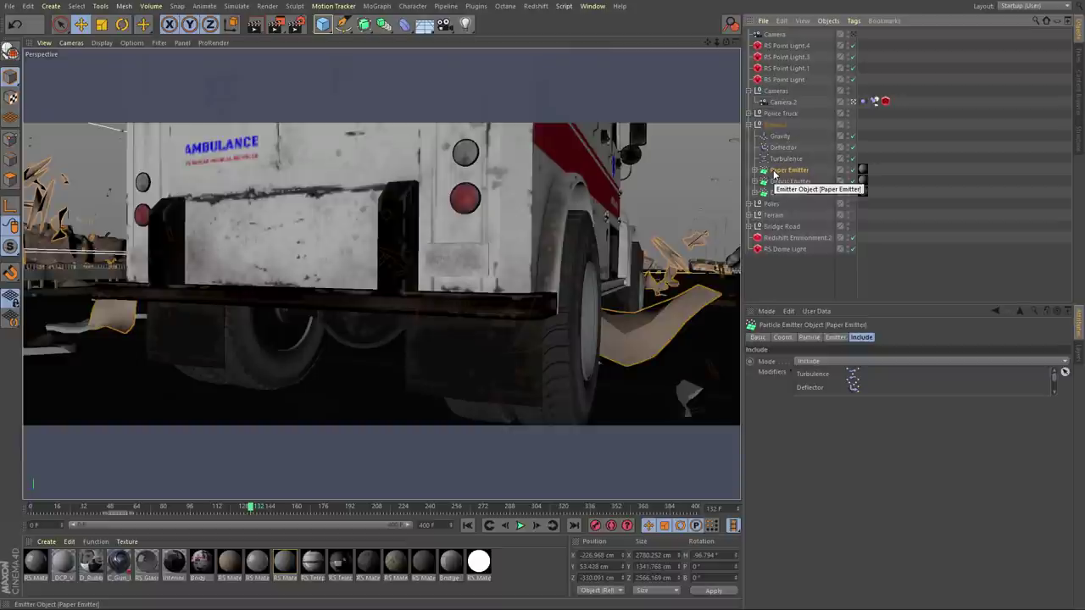
pyautogui.hotkey('ctrl', 'c')
pyautogui.hotkey('ctrl', 'v')
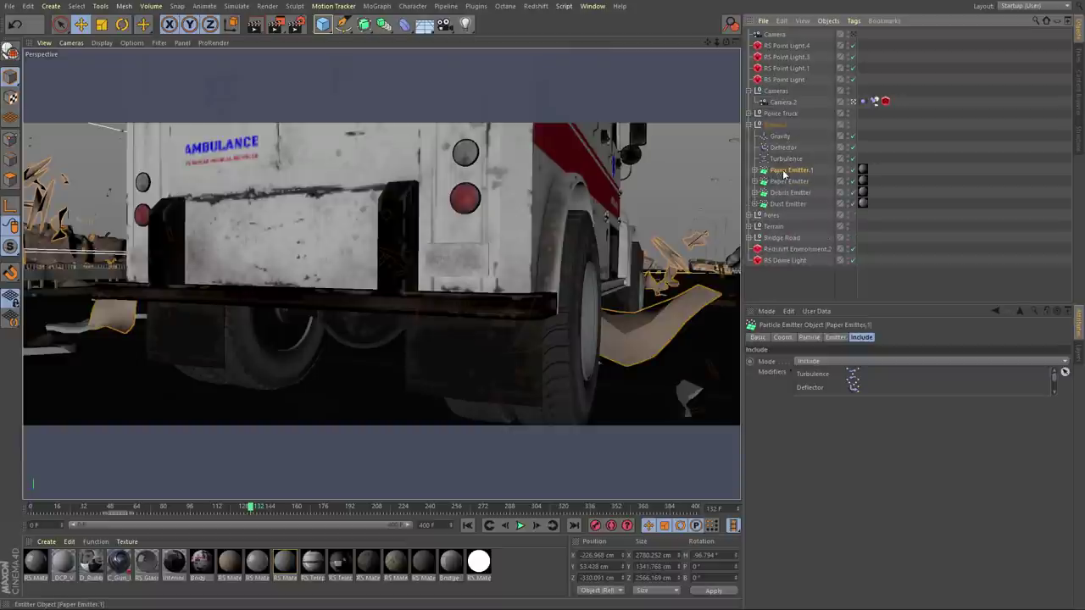
pyautogui.click(808, 337)
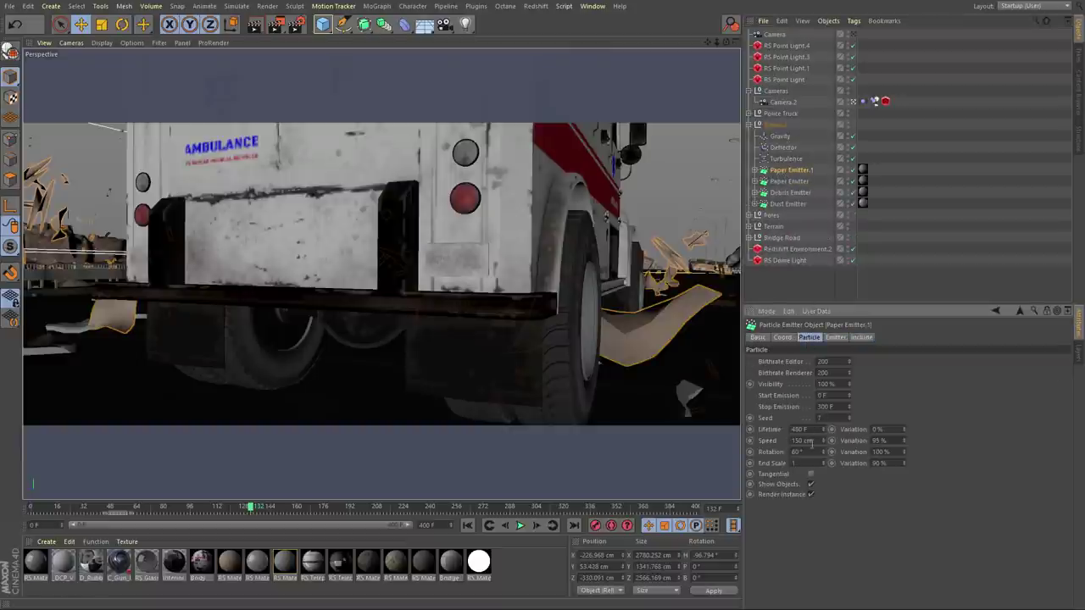
# Duplicate the whole Debris.1 group and check which modifiers the copy's Paper Emitter.1 includes.
pyautogui.click(773, 124)
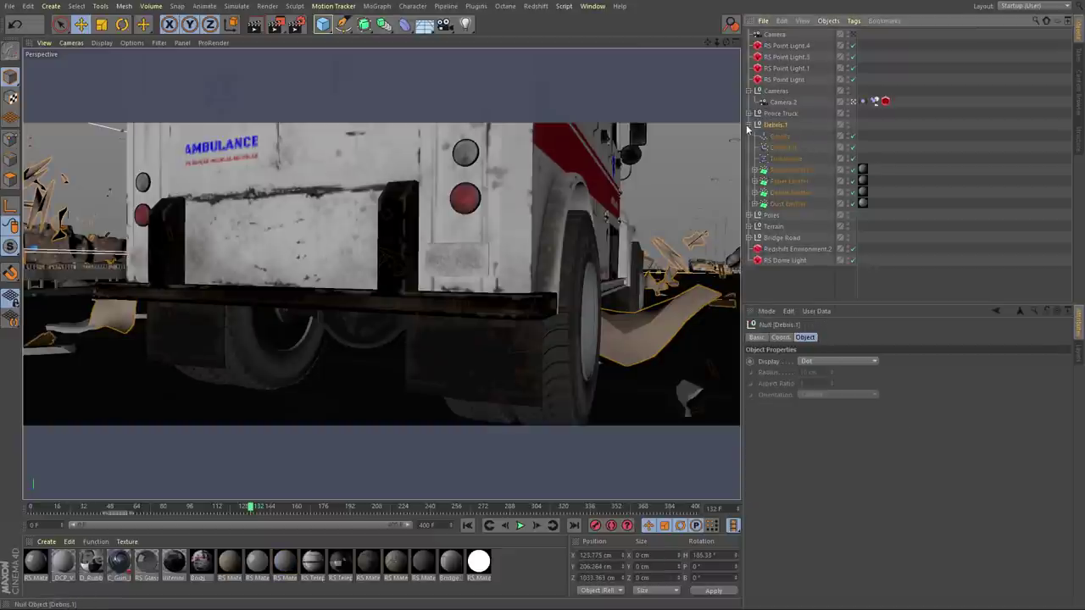
pyautogui.click(751, 124)
pyautogui.click(753, 125)
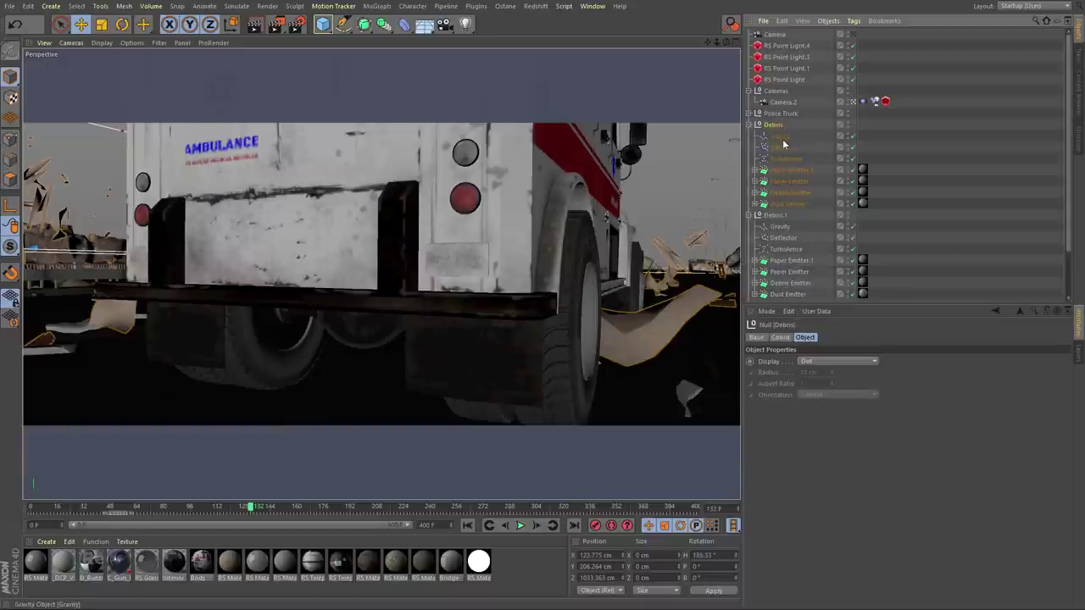
pyautogui.click(785, 170)
pyautogui.click(861, 338)
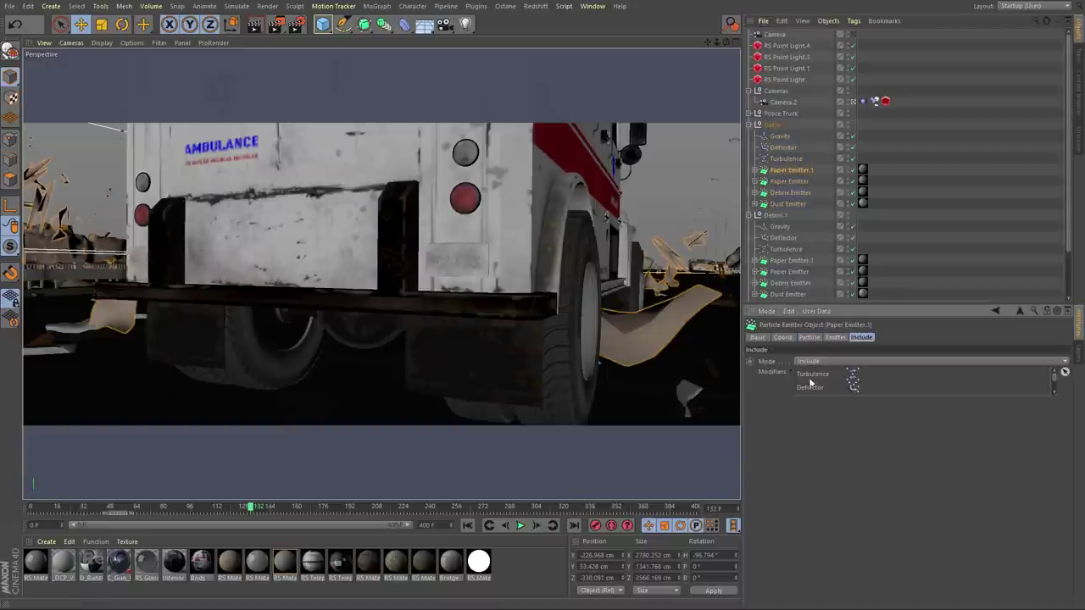
# Move the duplicated Debris group along the road to about X 253 cm, Z -348 cm, and scrub the timeline to preview it.
pyautogui.click(779, 135)
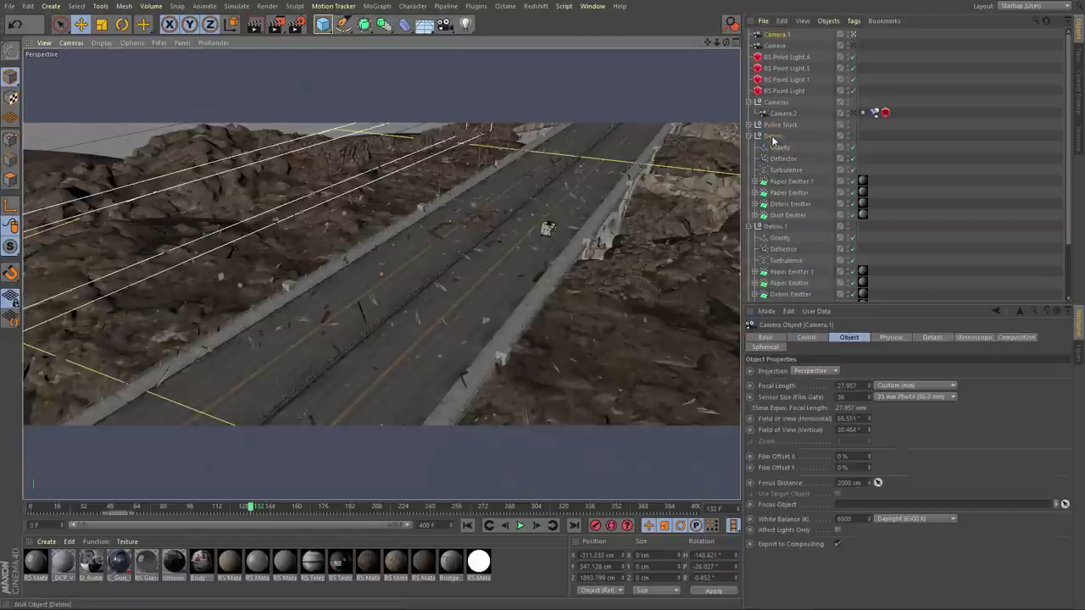
pyautogui.click(773, 138)
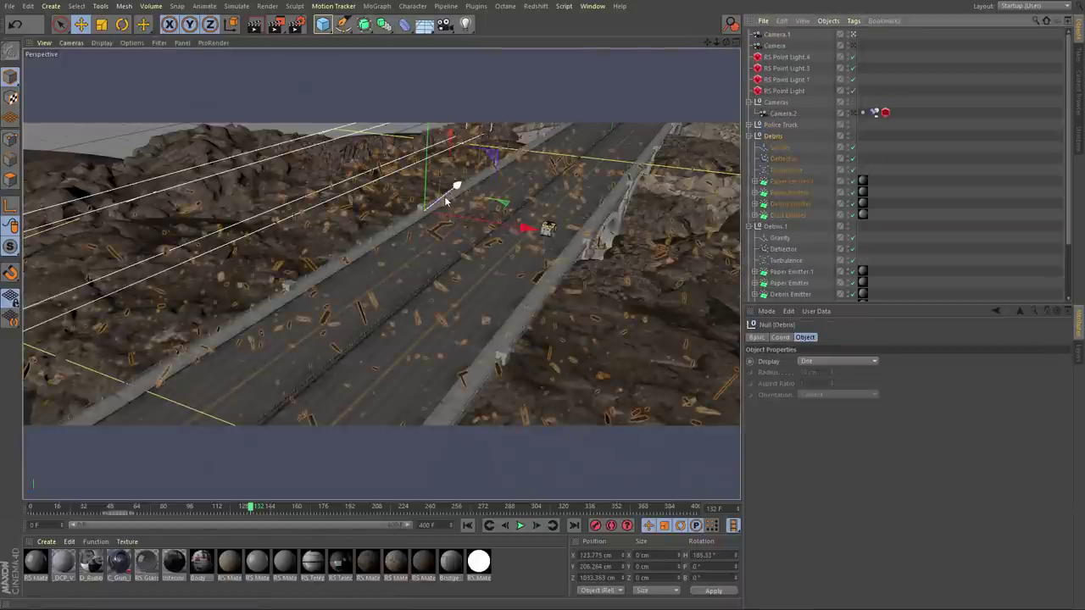
pyautogui.moveTo(483, 243); pyautogui.dragTo(574, 170)
pyautogui.keyDown('alt'); pyautogui.moveTo(568, 176); pyautogui.dragTo(454, 336, button='middle'); pyautogui.keyUp('alt')
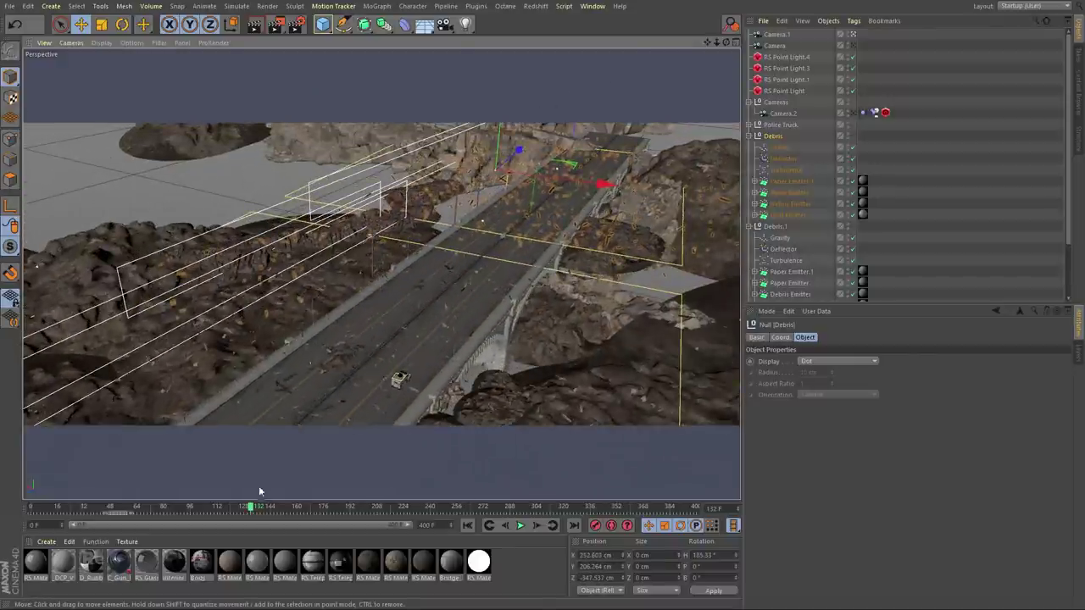
pyautogui.moveTo(208, 508); pyautogui.dragTo(250, 509)
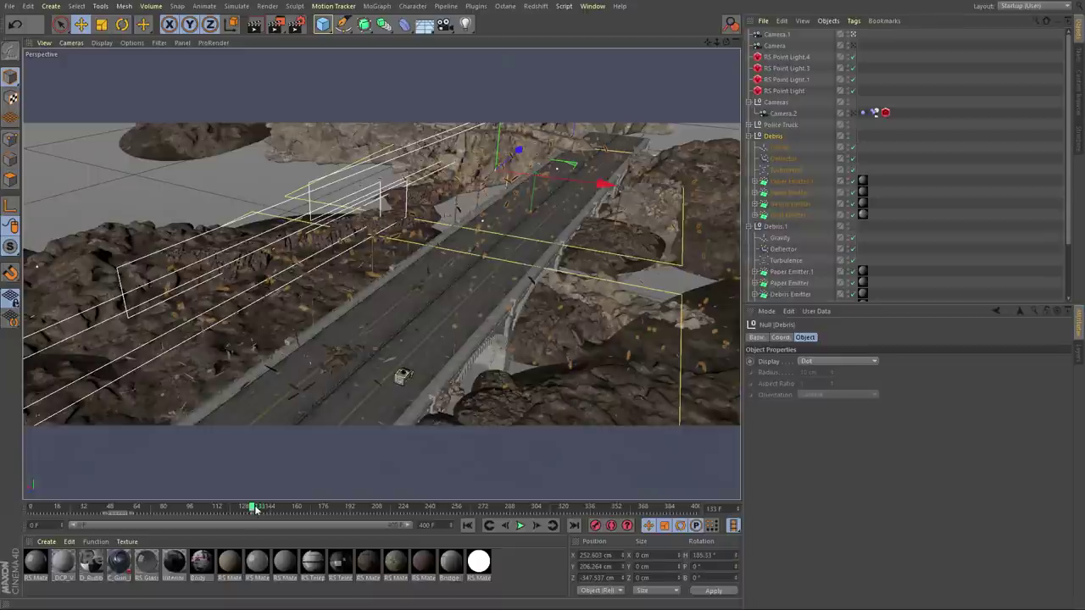
# Switch to the open Untitled 2 document containing the broken pallet pieces.
pyautogui.click(598, 7)
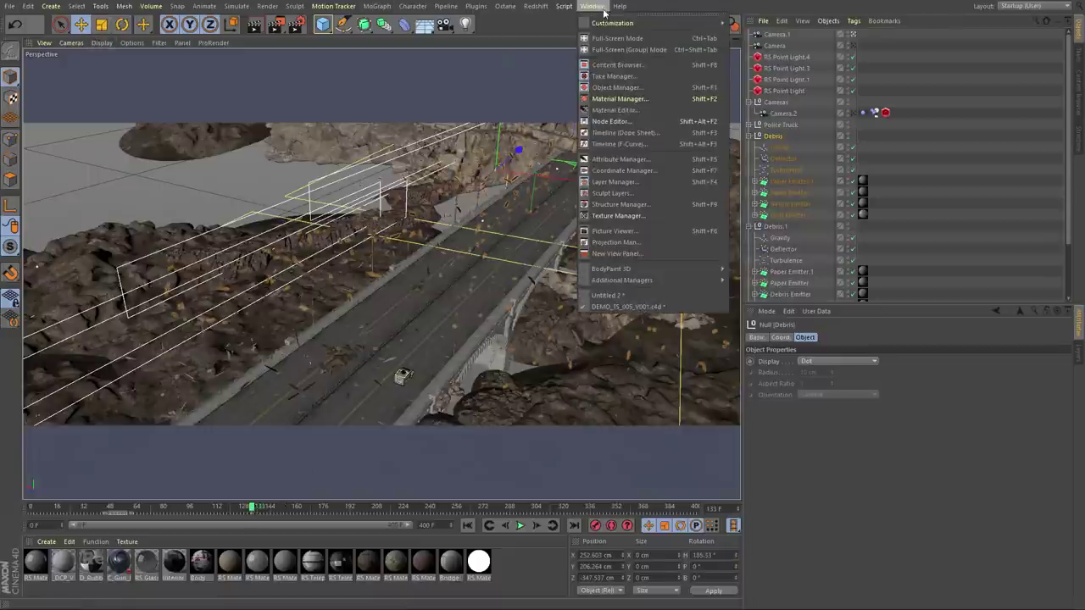
pyautogui.click(609, 295)
pyautogui.keyDown('alt'); pyautogui.moveTo(397, 262); pyautogui.dragTo(430, 262); pyautogui.keyUp('alt')
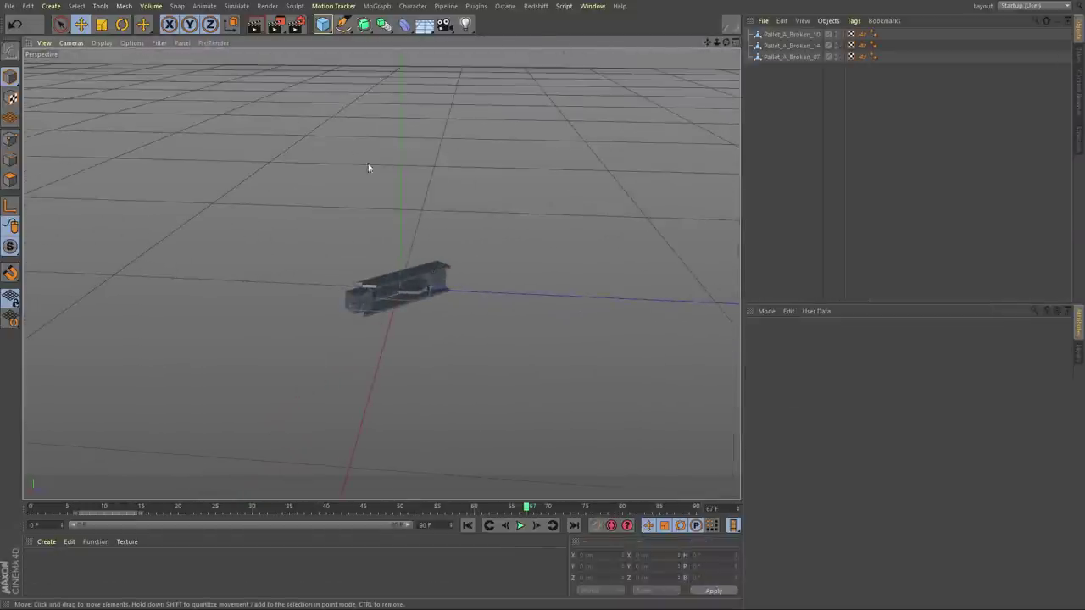
# Add a particle emitter to the scene and scrub to frame 50 to preview its particles.
pyautogui.click(233, 7)
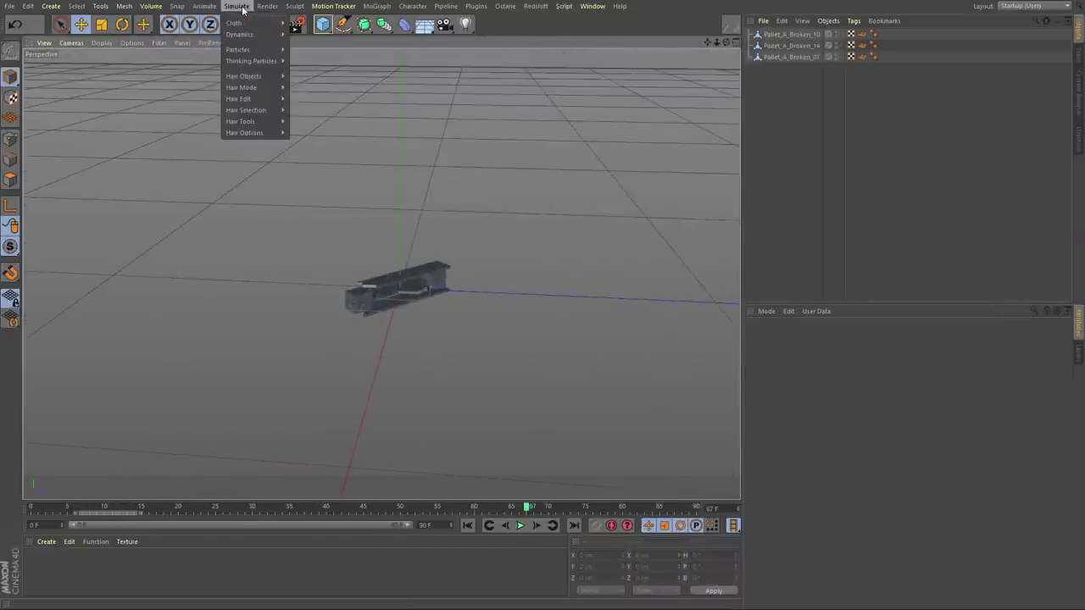
pyautogui.moveTo(266, 49)
pyautogui.click(312, 54)
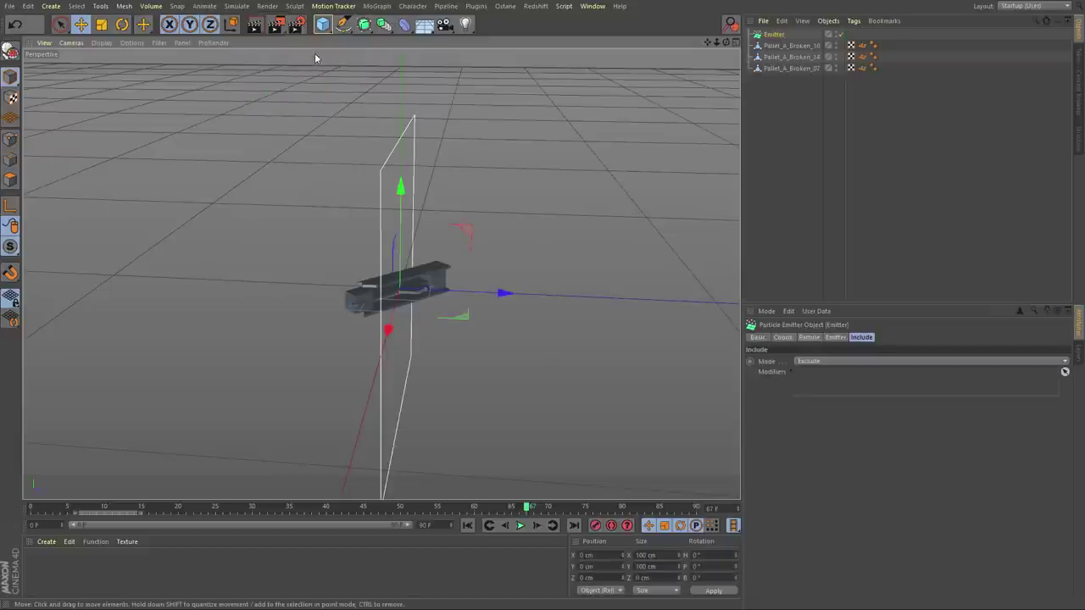
pyautogui.keyDown('alt'); pyautogui.moveTo(486, 318); pyautogui.dragTo(517, 344); pyautogui.keyUp('alt')
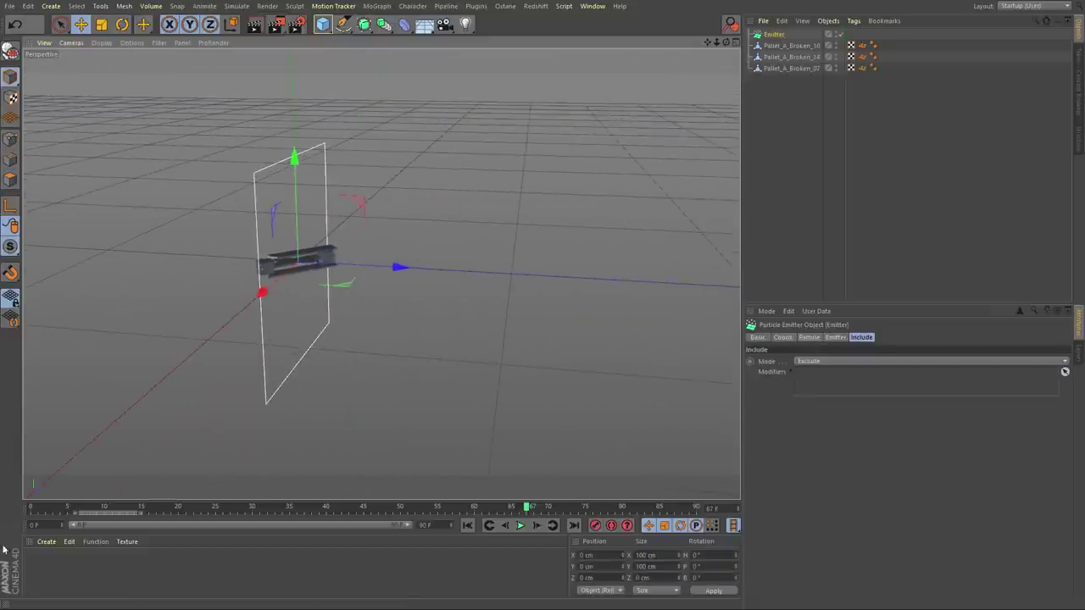
pyautogui.click(59, 508)
pyautogui.moveTo(228, 517); pyautogui.dragTo(401, 512)
pyautogui.keyDown('alt'); pyautogui.moveTo(486, 244); pyautogui.dragTo(523, 274); pyautogui.keyUp('alt')
# Nest the three broken pallet pieces under the emitter and enable Show Objects in its particle settings.
pyautogui.moveTo(776, 91); pyautogui.dragTo(771, 38)
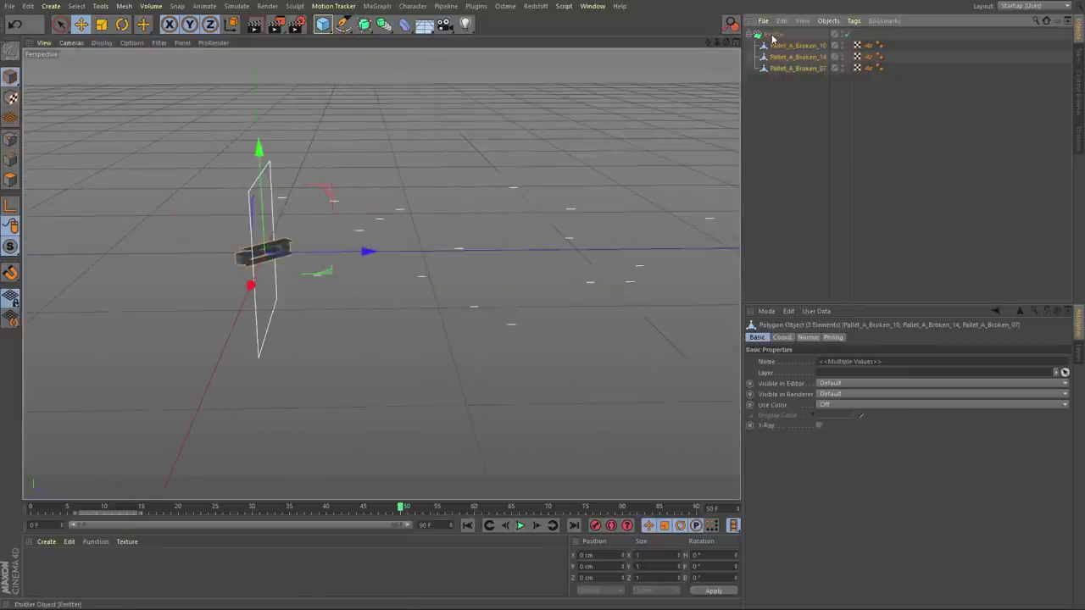
pyautogui.click(774, 35)
pyautogui.click(788, 337)
pyautogui.click(810, 341)
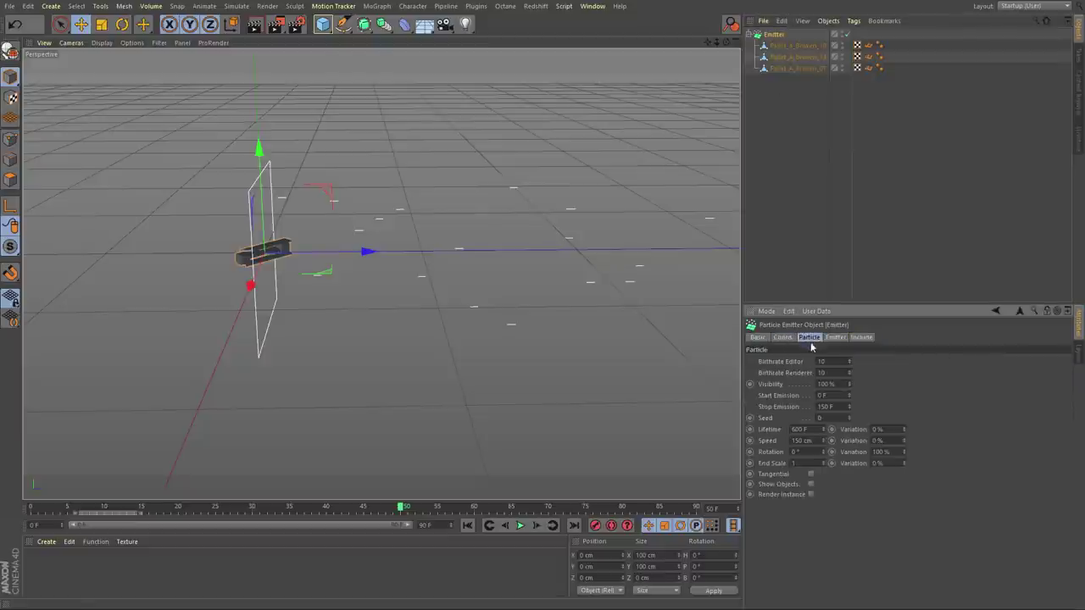
pyautogui.click(811, 484)
pyautogui.keyDown('alt'); pyautogui.moveTo(346, 338); pyautogui.dragTo(546, 274); pyautogui.keyUp('alt')
pyautogui.keyDown('alt'); pyautogui.moveTo(546, 275); pyautogui.dragTo(382, 271, button='middle'); pyautogui.keyUp('alt')
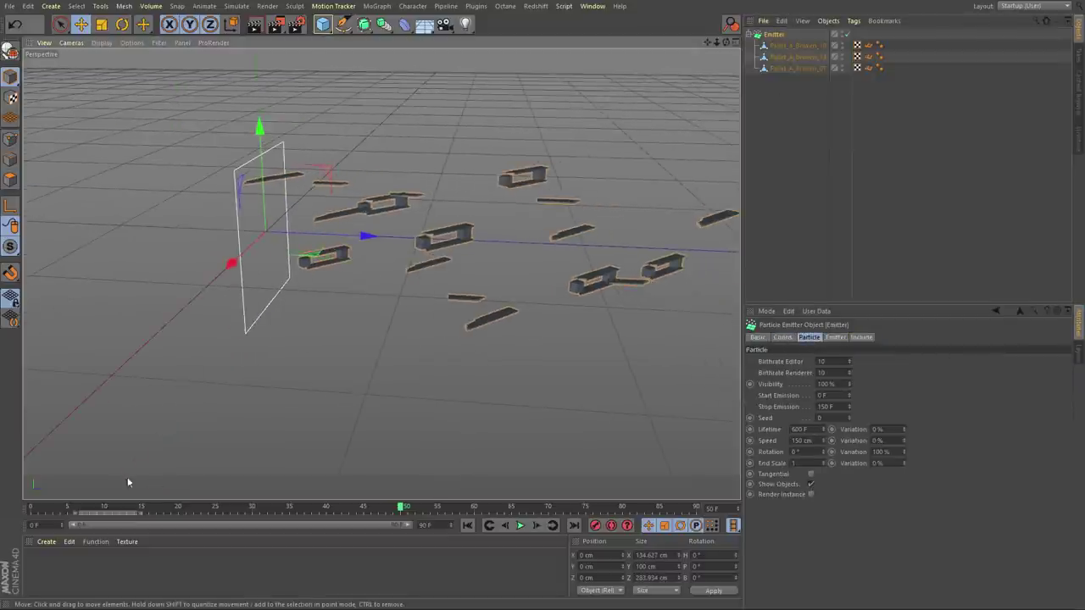
# Scrub the timeline to examine how the pallet pieces are emitted, stopping at frame 34.
pyautogui.click(167, 508)
pyautogui.moveTo(167, 507); pyautogui.dragTo(226, 498)
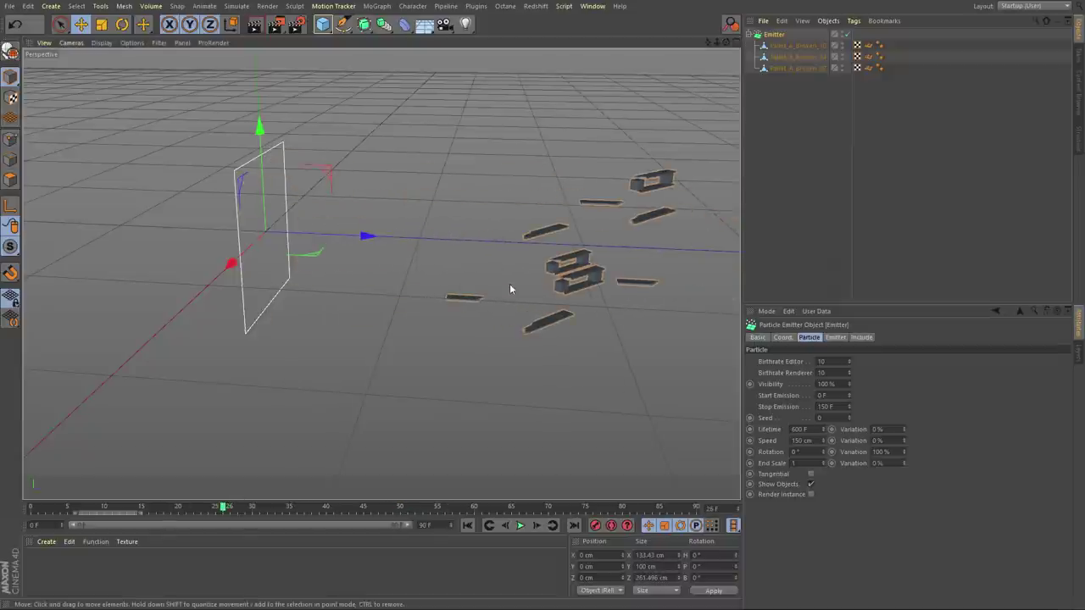
pyautogui.keyDown('alt'); pyautogui.moveTo(555, 274); pyautogui.dragTo(606, 266); pyautogui.keyUp('alt')
pyautogui.keyDown('alt'); pyautogui.moveTo(606, 267); pyautogui.dragTo(584, 268, button='middle'); pyautogui.keyUp('alt')
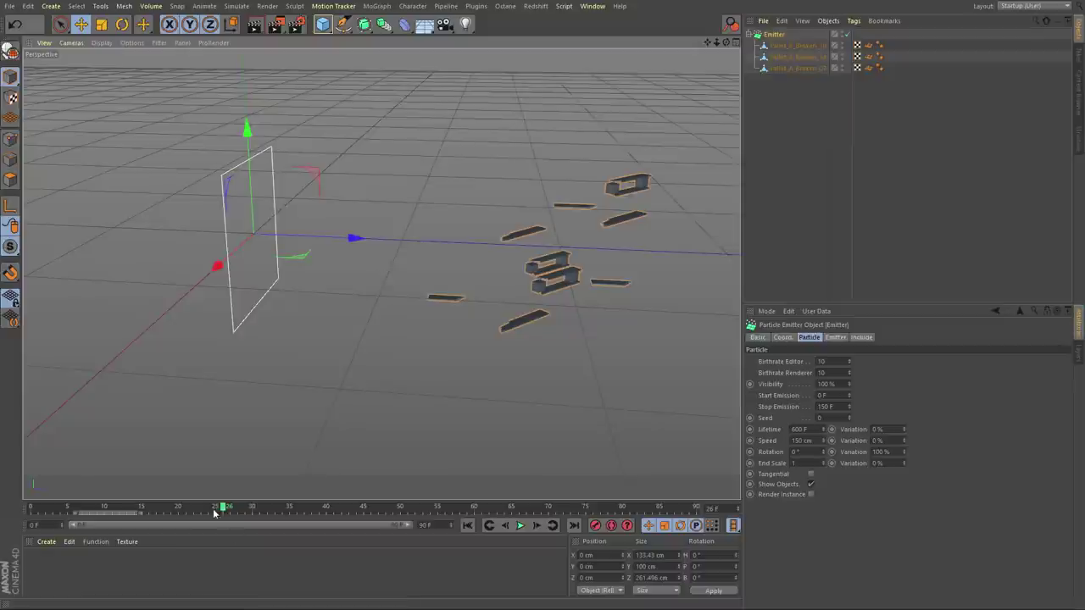
pyautogui.moveTo(222, 508); pyautogui.dragTo(282, 507)
# Set the emitter's particle rotation to 90° with 75% variation and its speed to 300 cm.
pyautogui.click(807, 452)
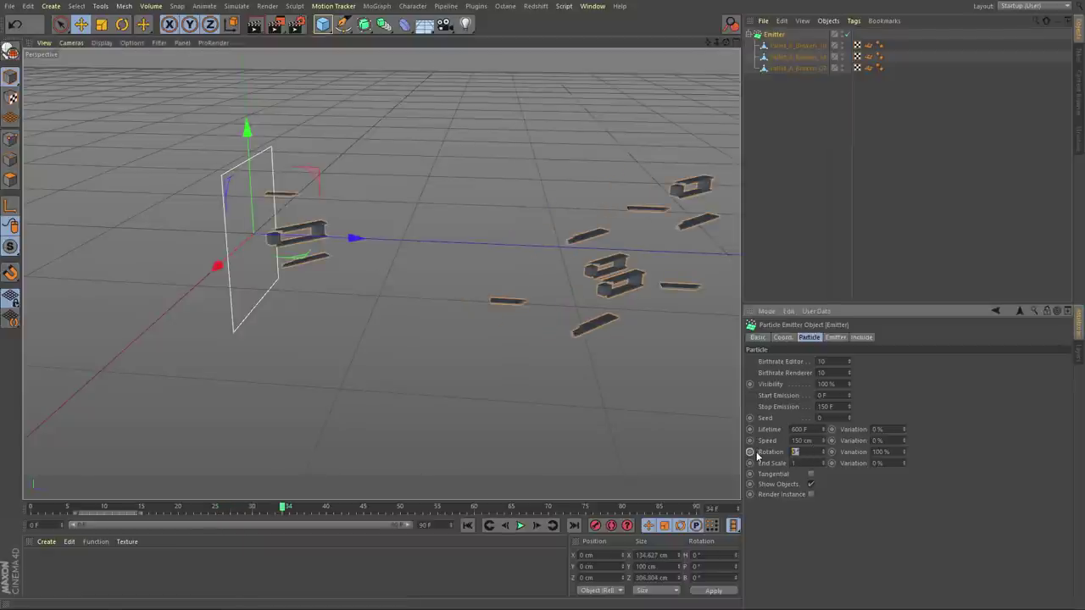
pyautogui.moveTo(891, 452); pyautogui.dragTo(870, 452)
pyautogui.write('75')
pyautogui.press('Return')
pyautogui.click(815, 441)
pyautogui.write('300')
pyautogui.press('Return')
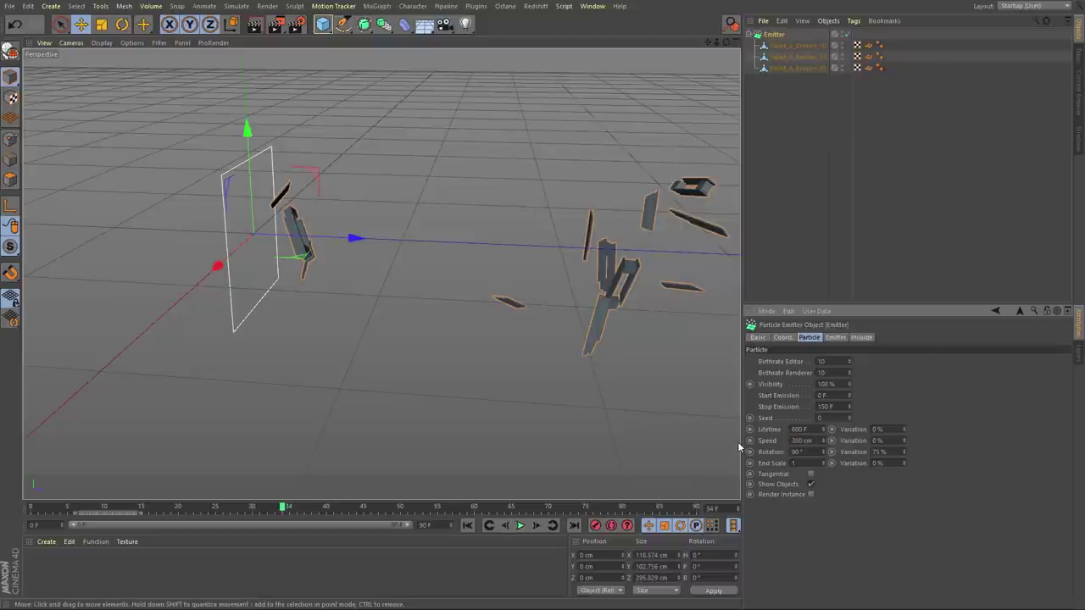
# Set the emitter's editor and renderer birthrates to 50.
pyautogui.keyDown('alt'); pyautogui.moveTo(600, 183); pyautogui.dragTo(567, 247); pyautogui.keyUp('alt')
pyautogui.keyDown('alt'); pyautogui.moveTo(566, 248); pyautogui.dragTo(411, 260, button='middle'); pyautogui.keyUp('alt')
pyautogui.moveTo(827, 362); pyautogui.dragTo(640, 359)
pyautogui.write('50')
pyautogui.press('Tab')
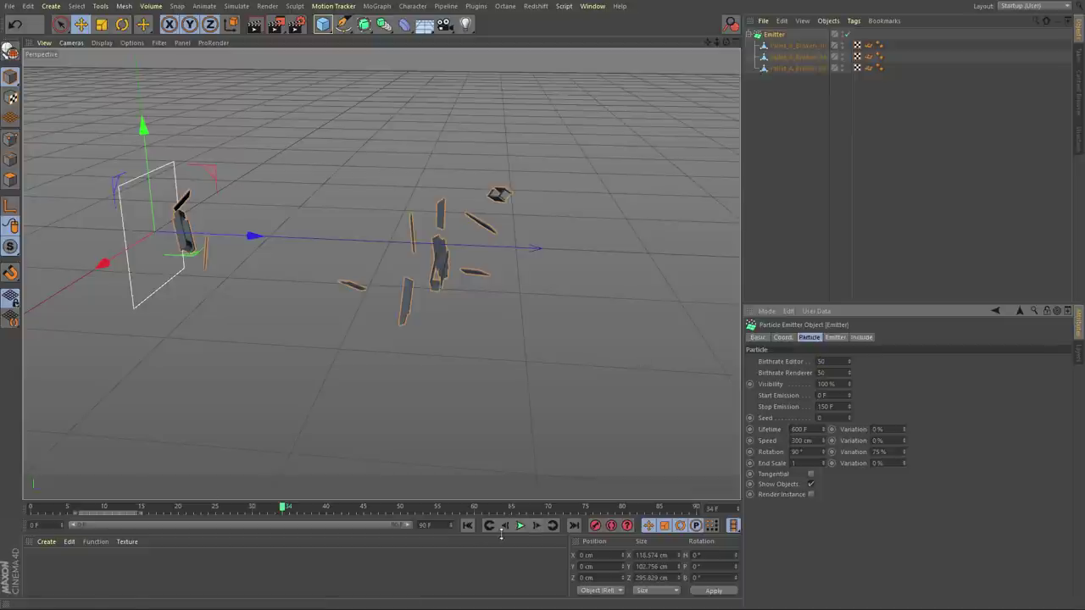
# Play the emitter animation from the first frame, stop at frame 50, and examine the tumbling pallet pieces.
pyautogui.click(467, 526)
pyautogui.click(520, 525)
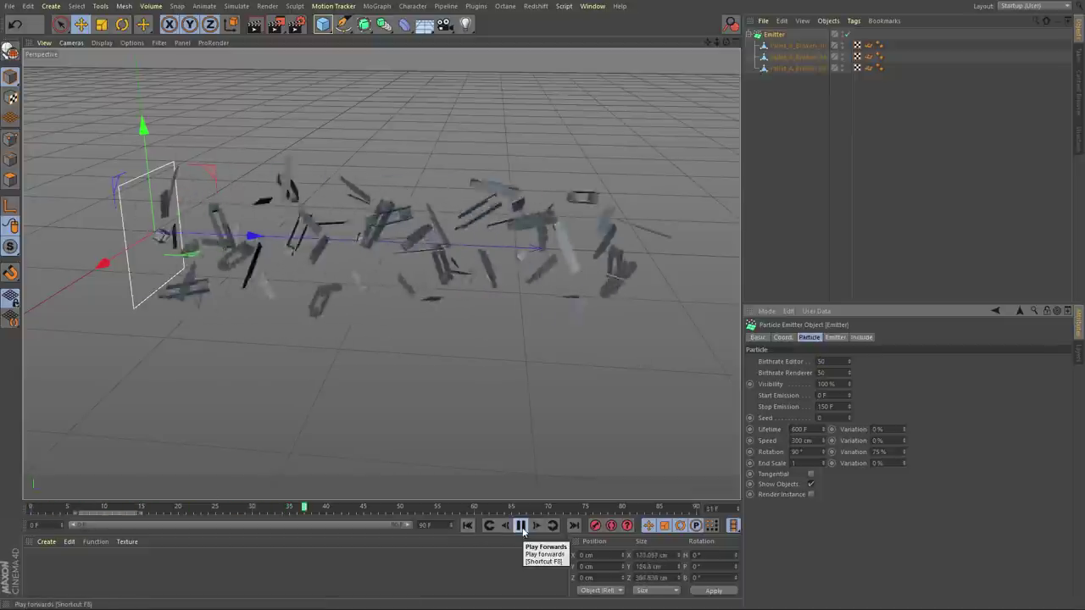
pyautogui.click(522, 528)
pyautogui.keyDown('alt'); pyautogui.moveTo(417, 280); pyautogui.dragTo(454, 216); pyautogui.keyUp('alt')
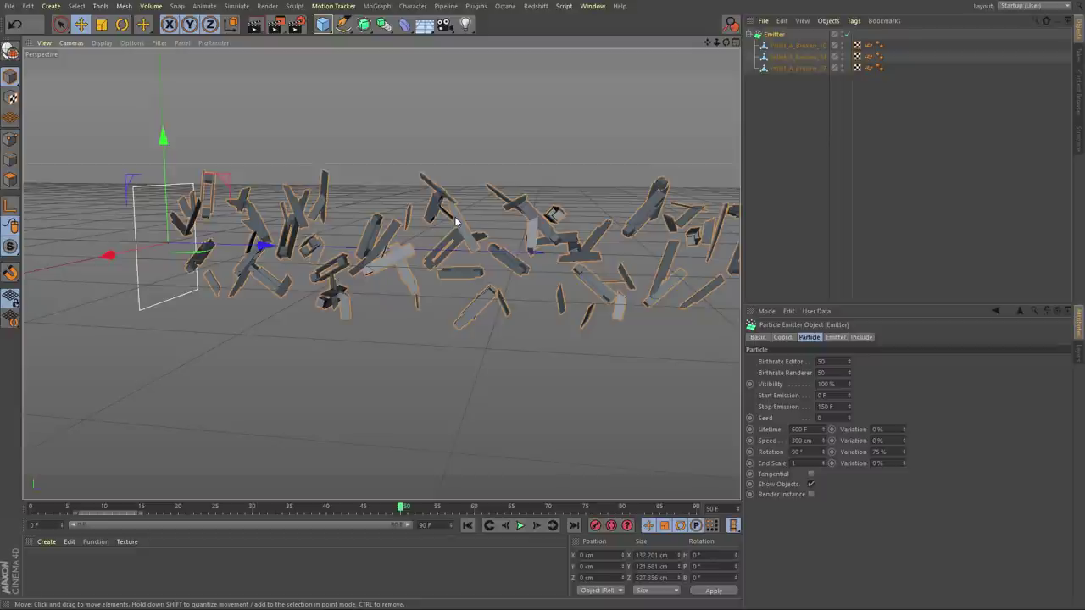
# Set the variation of the emitter's particle end scale to 75%.
pyautogui.moveTo(885, 462); pyautogui.dragTo(735, 463)
pyautogui.write('75')
pyautogui.press('Return')
pyautogui.keyDown('alt'); pyautogui.moveTo(405, 363); pyautogui.dragTo(374, 83); pyautogui.keyUp('alt')
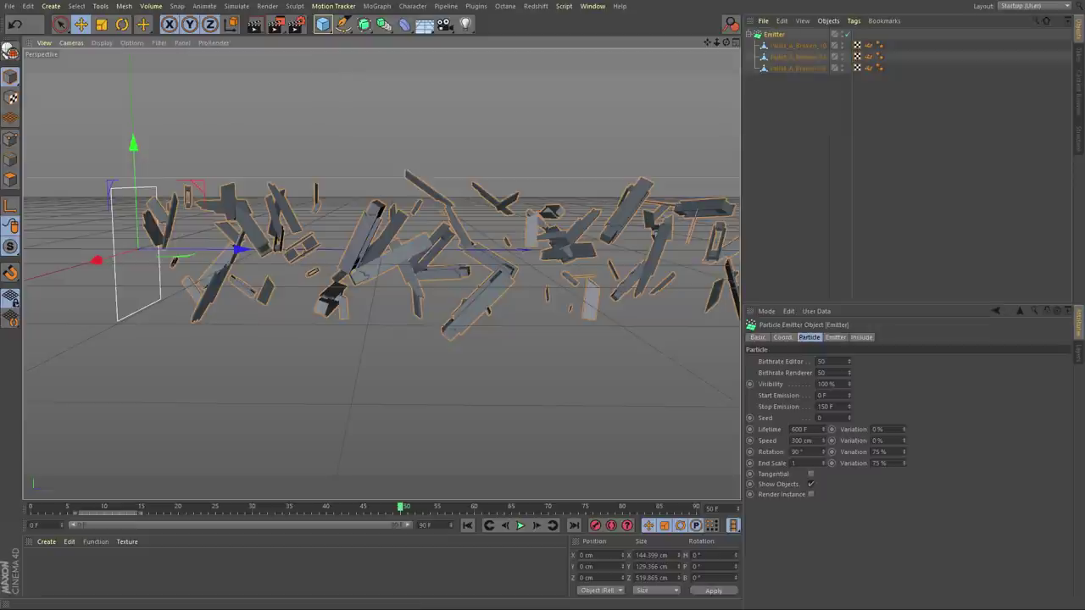
# Add Deflector, Gravity and Turbulence particle modifiers to the scene.
pyautogui.click(237, 6)
pyautogui.moveTo(254, 49)
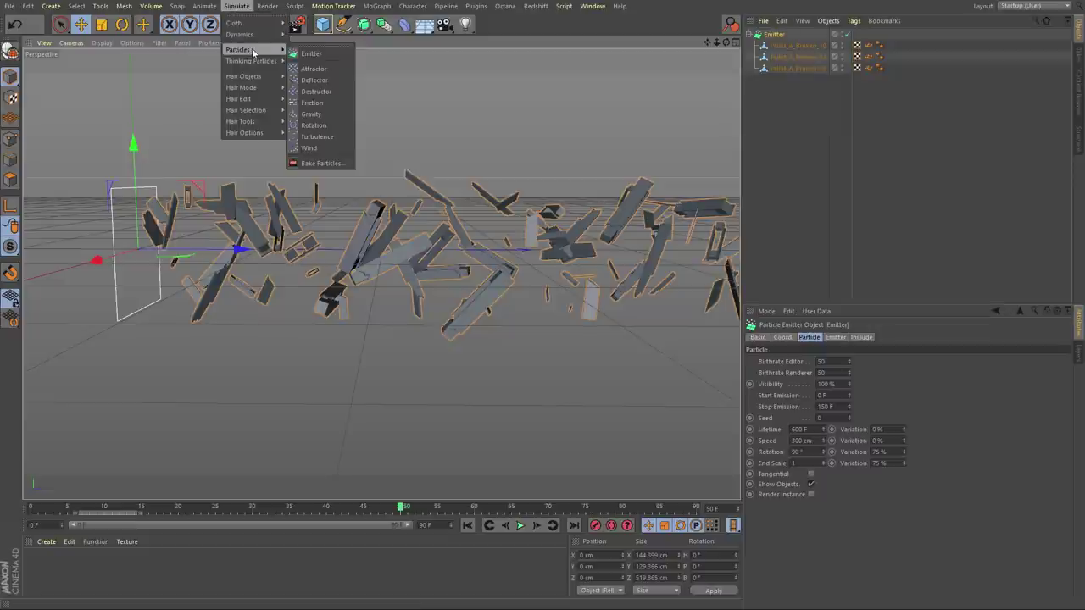
pyautogui.click(313, 79)
pyautogui.click(237, 6)
pyautogui.moveTo(262, 53)
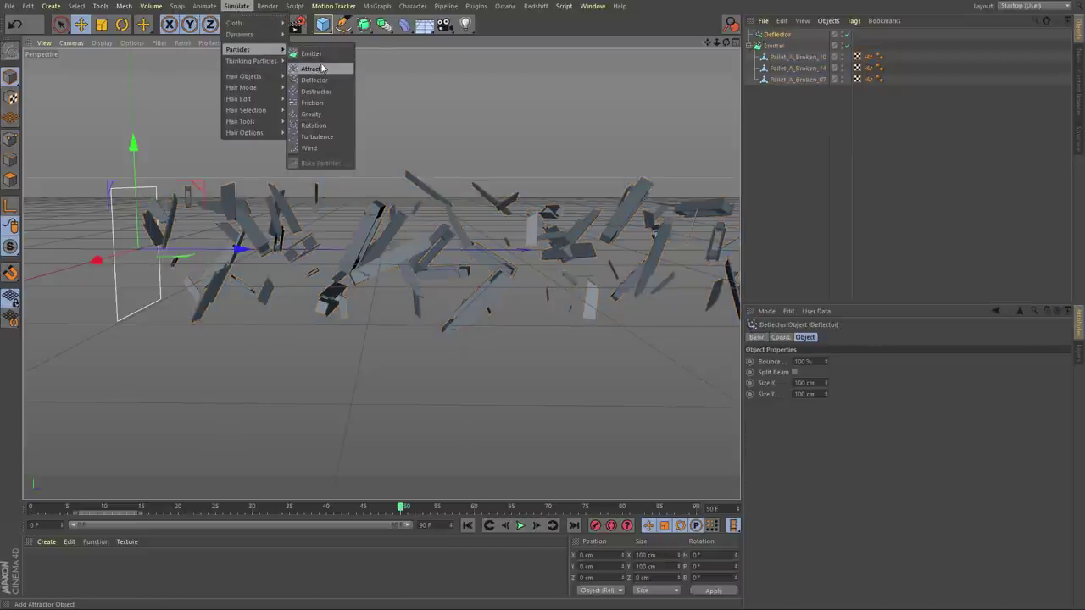
pyautogui.click(321, 116)
pyautogui.click(237, 6)
pyautogui.moveTo(254, 52)
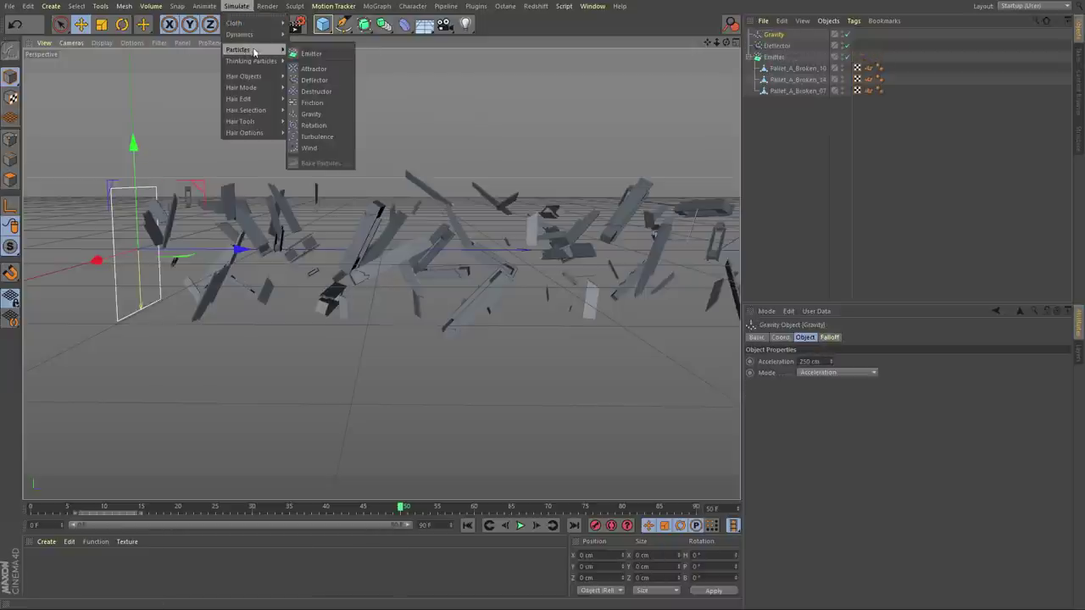
pyautogui.click(311, 139)
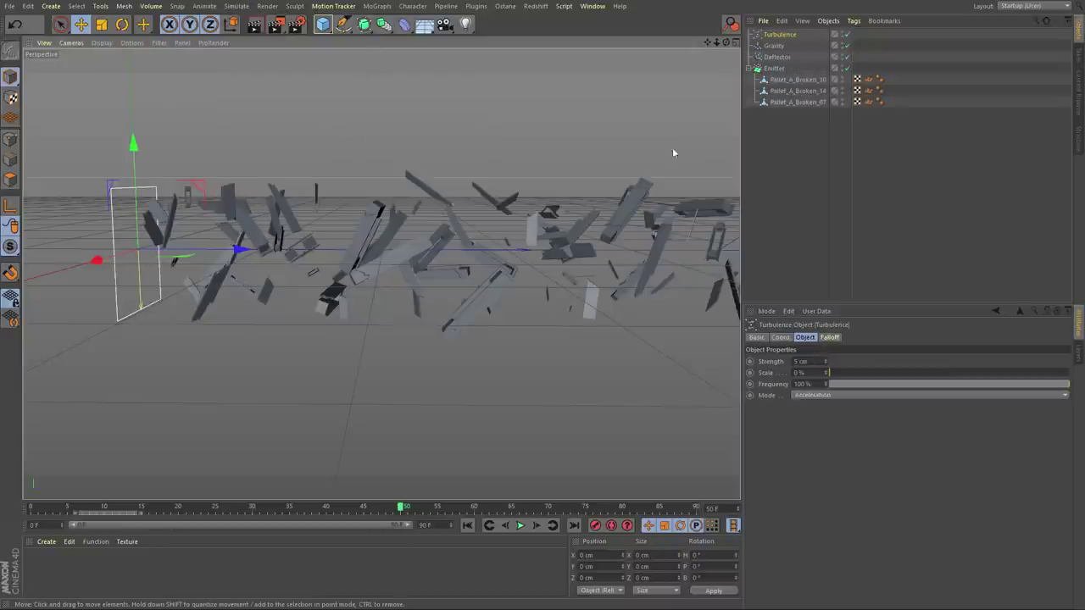
# Switch the emitter's modifier mode to Include and link the deflector, gravity and turbulence objects to it.
pyautogui.click(773, 68)
pyautogui.click(862, 337)
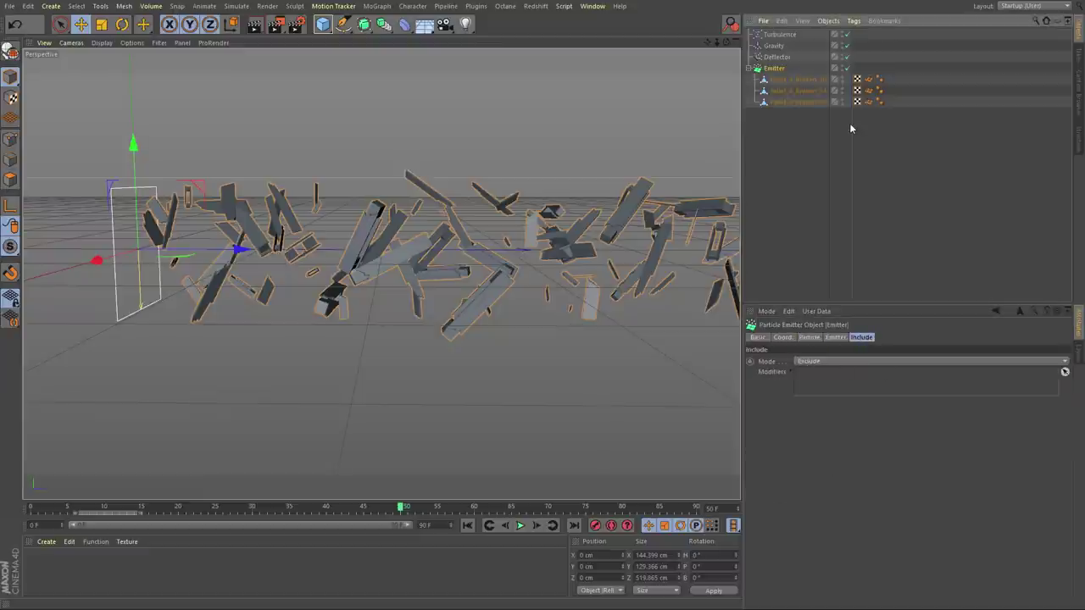
pyautogui.click(812, 361)
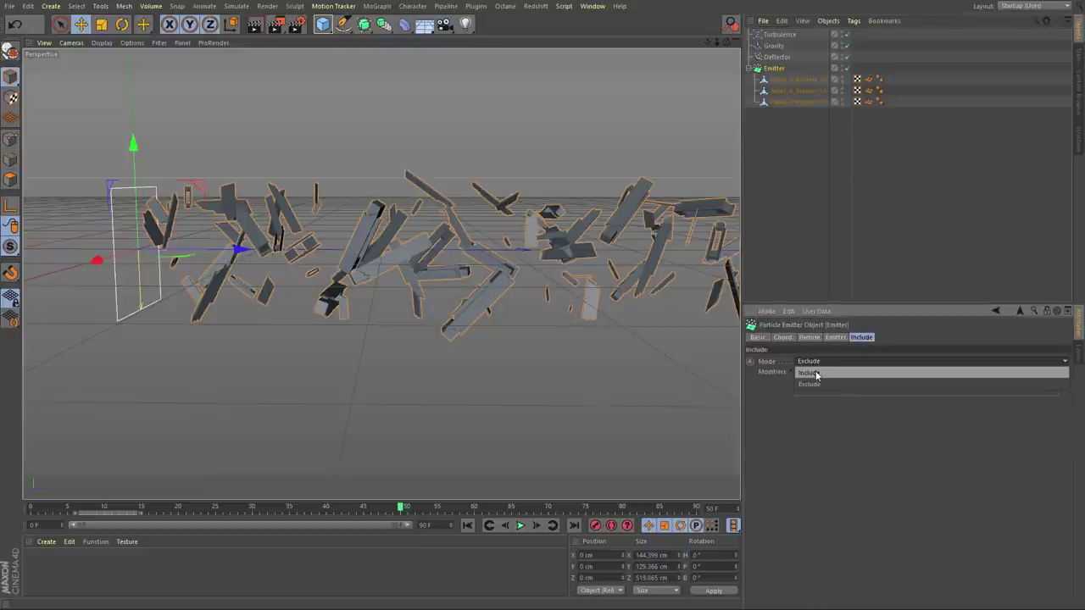
pyautogui.click(815, 373)
pyautogui.click(1065, 374)
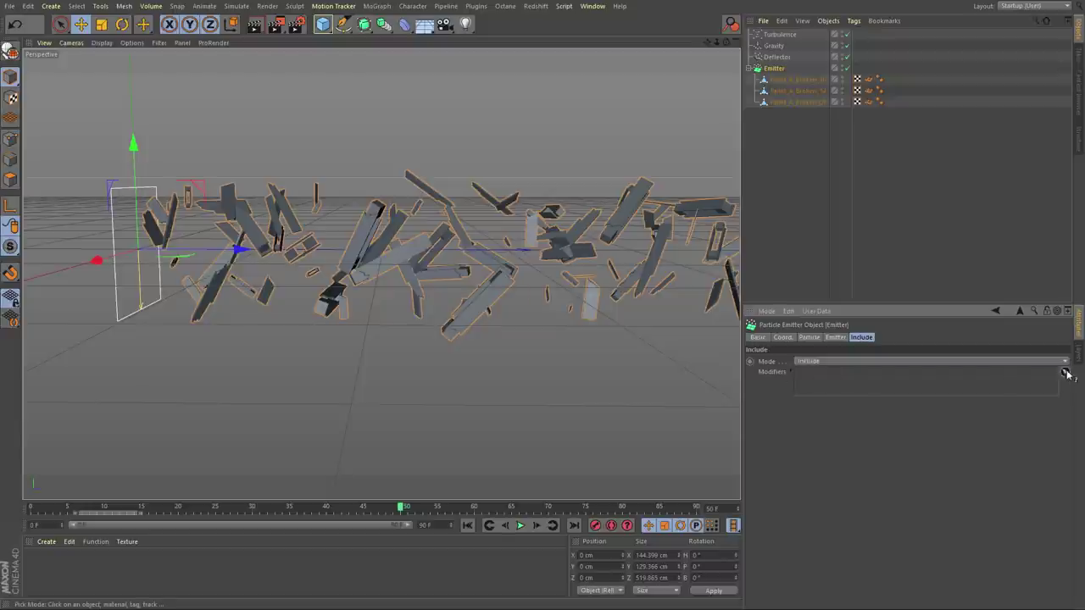
pyautogui.click(777, 57)
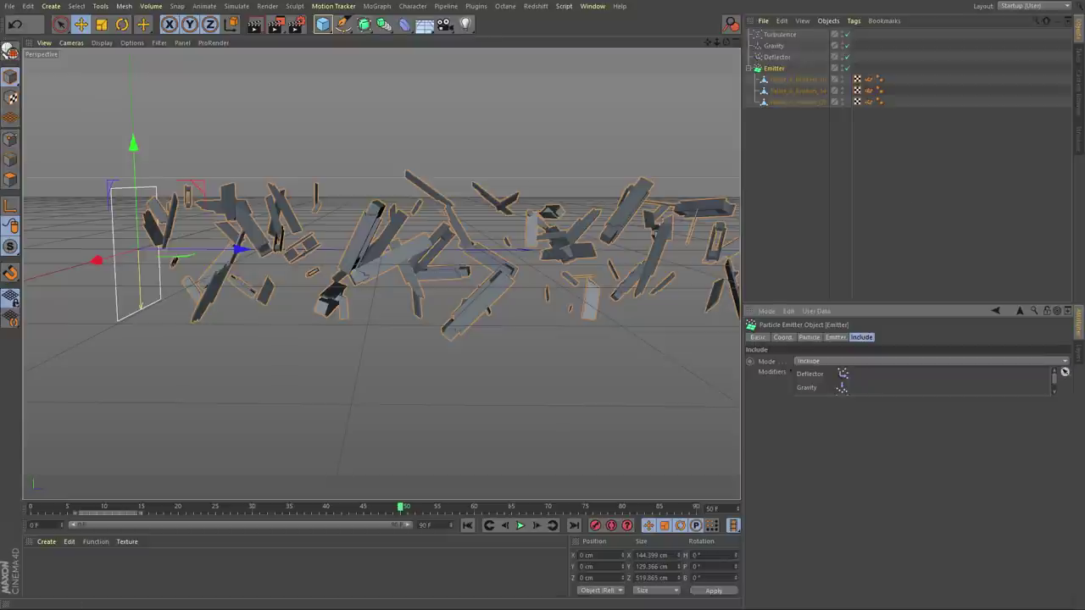
# Lay the deflector flat at a pitch of -90° and move it about 215 cm along Z, in front of the emitter.
pyautogui.keyDown('alt'); pyautogui.moveTo(521, 215); pyautogui.dragTo(546, 238); pyautogui.keyUp('alt')
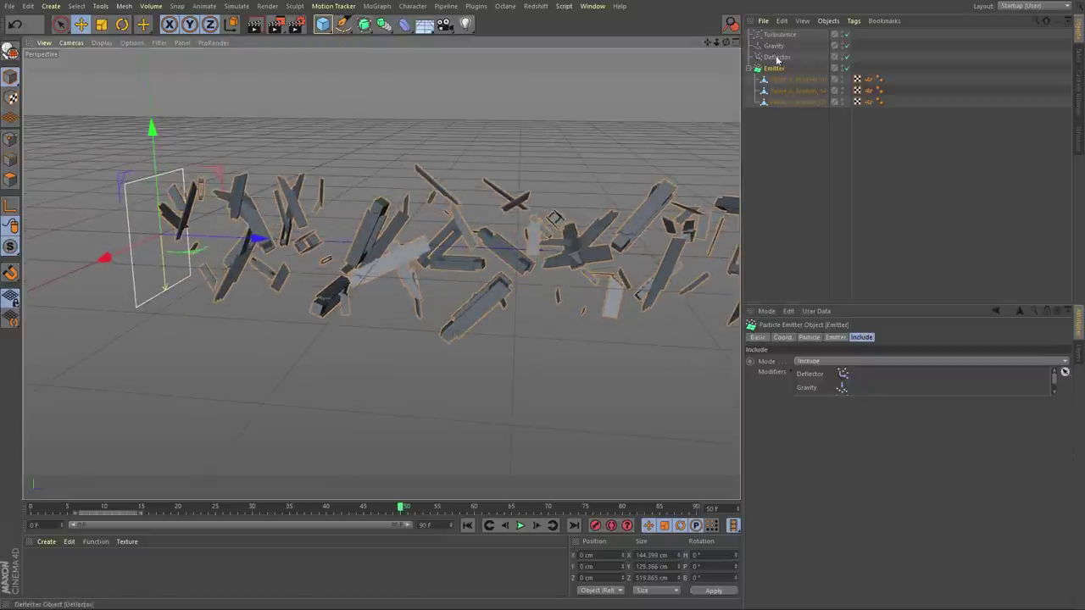
pyautogui.click(777, 57)
pyautogui.press('r')
pyautogui.moveTo(185, 192); pyautogui.dragTo(225, 283)
pyautogui.press('e')
pyautogui.moveTo(212, 244); pyautogui.dragTo(424, 253)
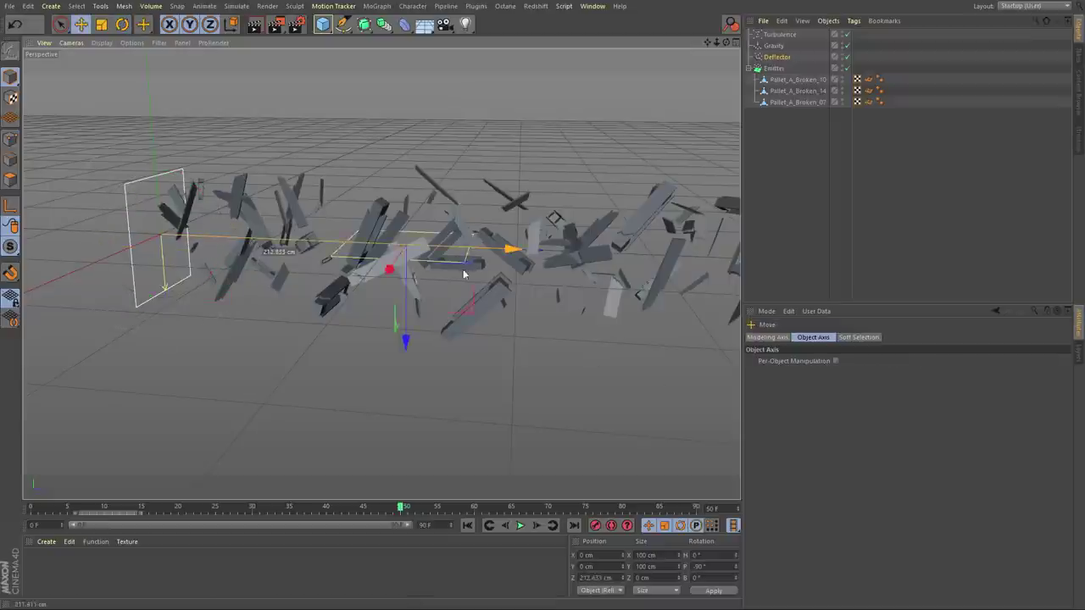
# Set the deflector's X and Y size to 500 cm each.
pyautogui.click(777, 57)
pyautogui.moveTo(814, 383); pyautogui.dragTo(257, 399)
pyautogui.write('500')
pyautogui.press('Tab')
pyautogui.write('500')
pyautogui.press('Return')
pyautogui.keyDown('alt'); pyautogui.moveTo(476, 255); pyautogui.dragTo(578, 263); pyautogui.keyUp('alt')
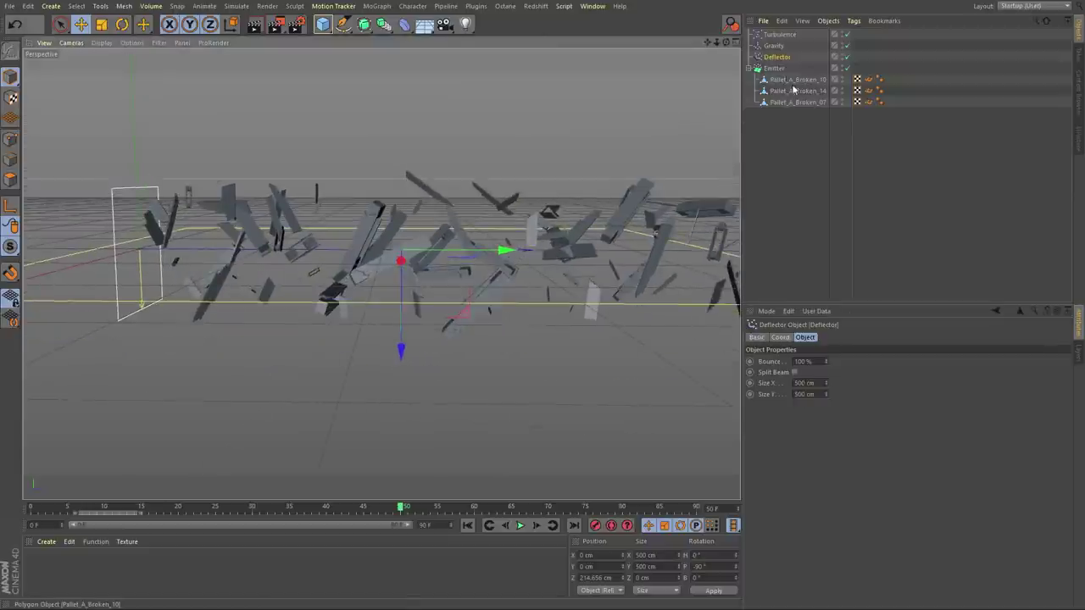
# Raise the emitter about 60 cm above the deflector.
pyautogui.click(773, 69)
pyautogui.moveTo(138, 203); pyautogui.dragTo(137, 128)
pyautogui.keyDown('alt'); pyautogui.moveTo(461, 197); pyautogui.dragTo(590, 295); pyautogui.keyUp('alt')
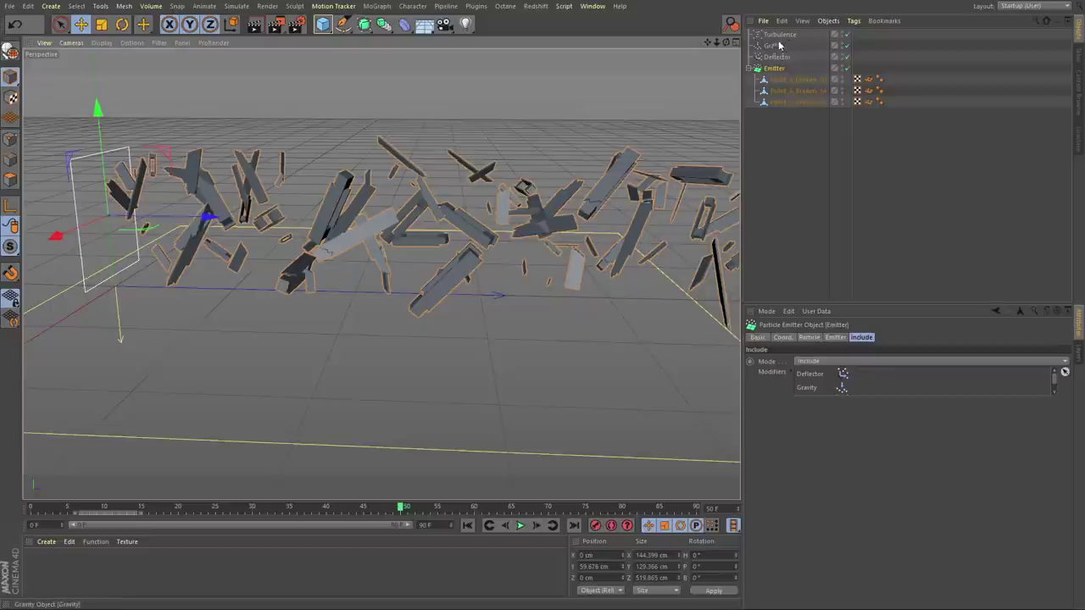
# Play the animation from the first frame, stop at frame 76, and examine how the pieces react to the deflector.
pyautogui.click(468, 526)
pyautogui.click(520, 525)
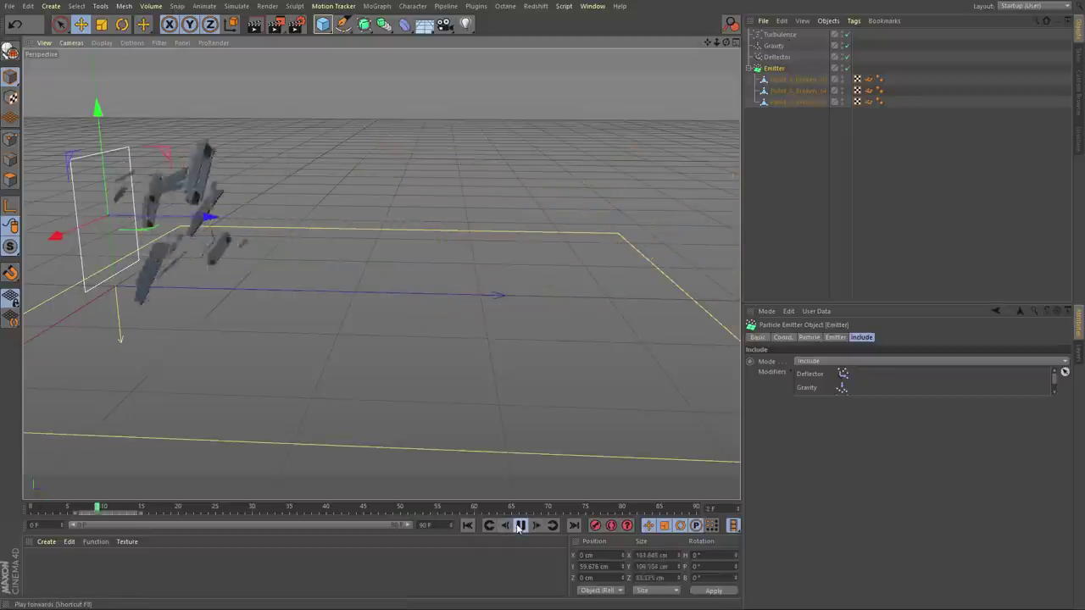
pyautogui.keyDown('alt'); pyautogui.moveTo(356, 271); pyautogui.dragTo(453, 254); pyautogui.keyUp('alt')
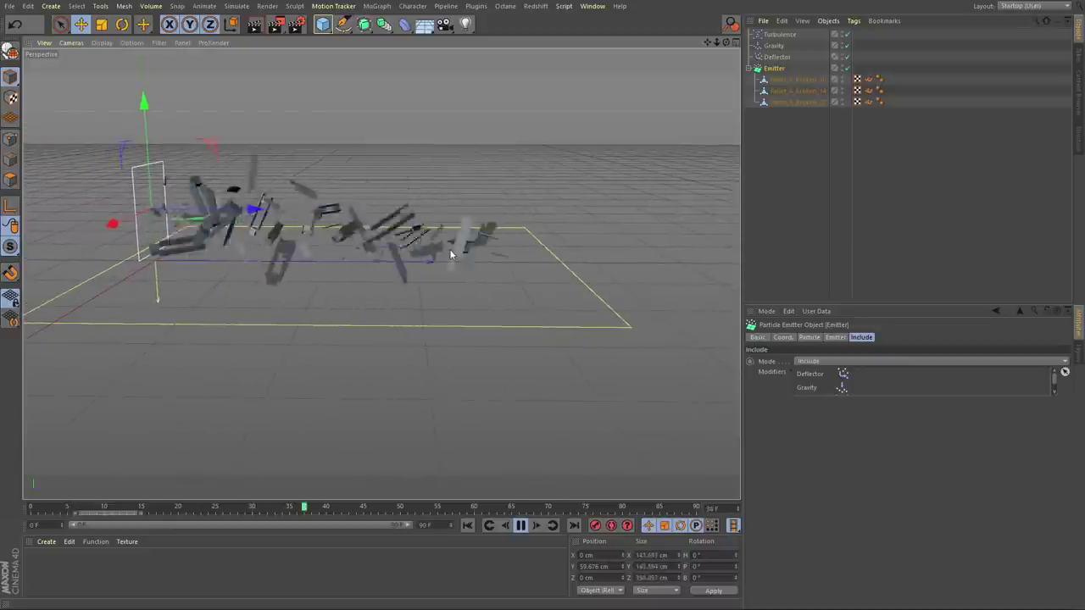
pyautogui.click(520, 525)
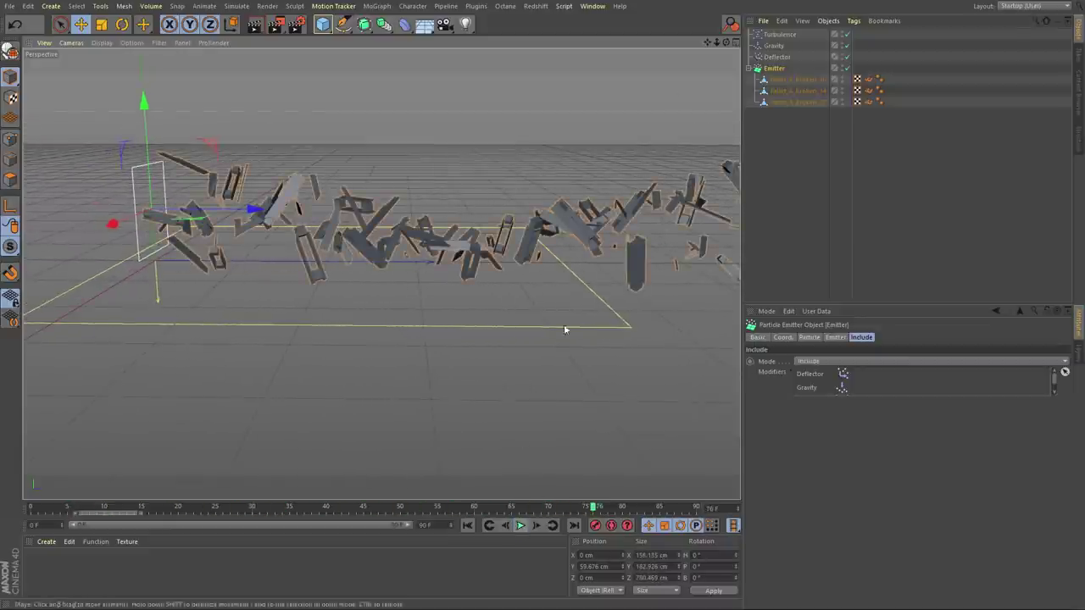
# Set the deflector's bounce to 25%.
pyautogui.click(777, 56)
pyautogui.click(819, 362)
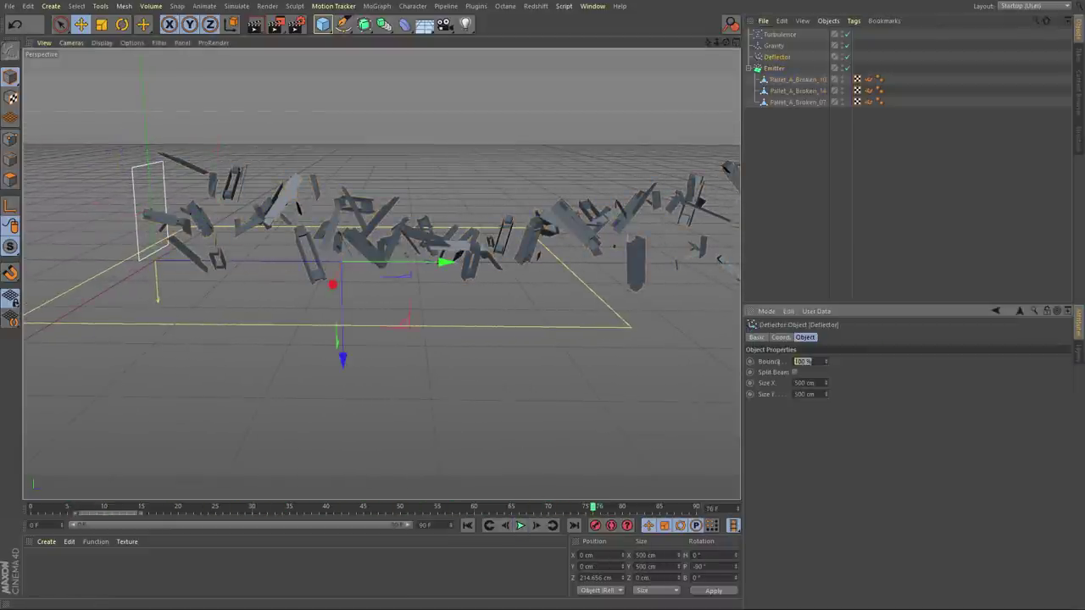
pyautogui.write('25')
pyautogui.press('Return')
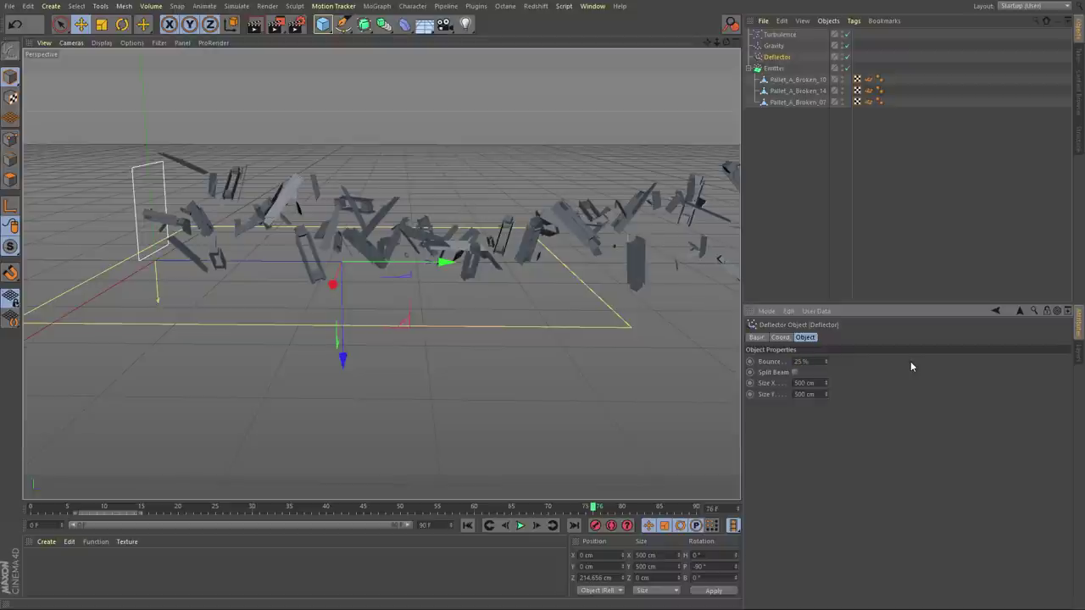
# Set the turbulence strength to 75 cm.
pyautogui.click(777, 35)
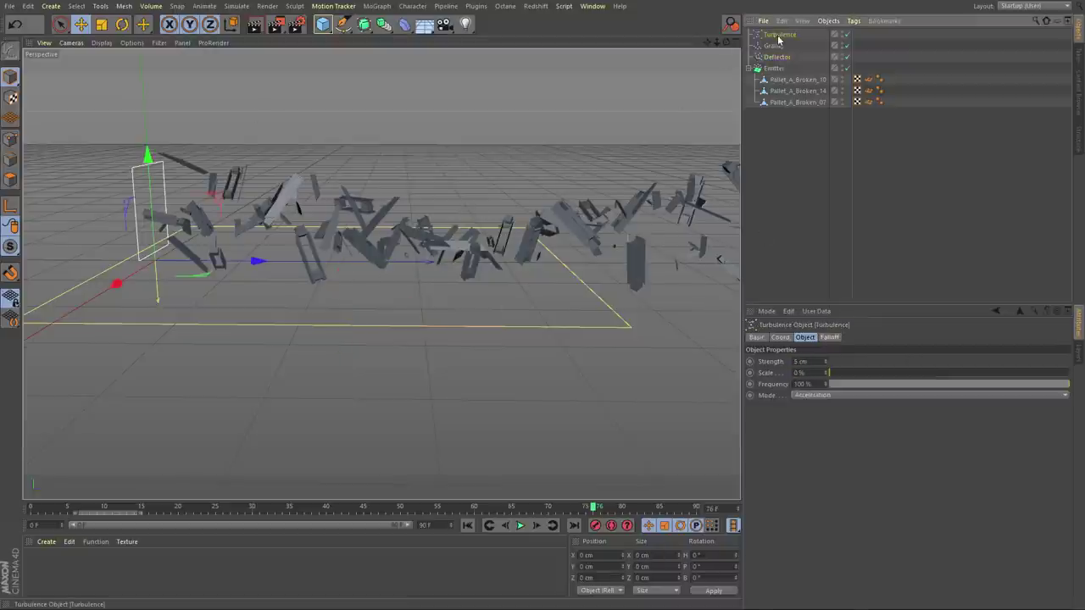
pyautogui.click(802, 362)
pyautogui.write('75')
pyautogui.press('Return')
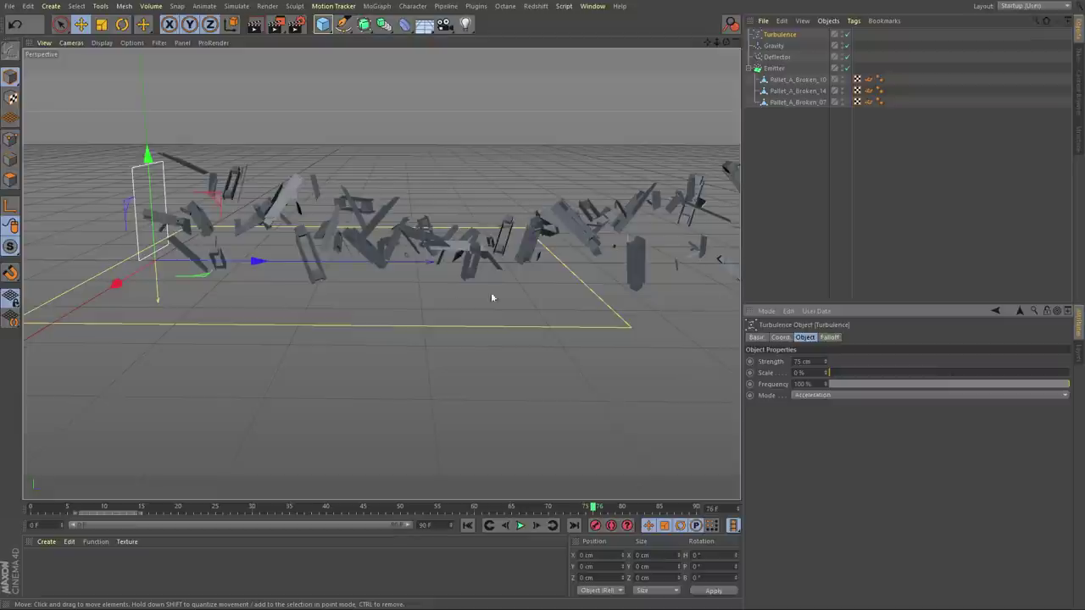
# Play the animation from the first frame and set the deflector's bounce to 10% while it runs.
pyautogui.click(467, 526)
pyautogui.click(521, 526)
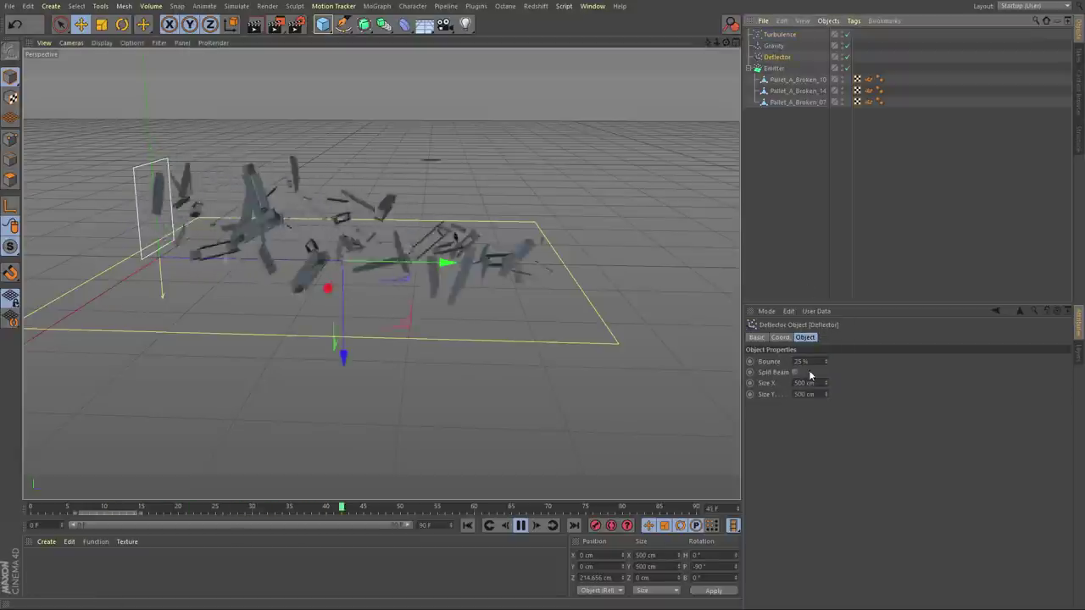
pyautogui.moveTo(810, 363); pyautogui.dragTo(665, 392)
pyautogui.write('10')
pyautogui.press('Return')
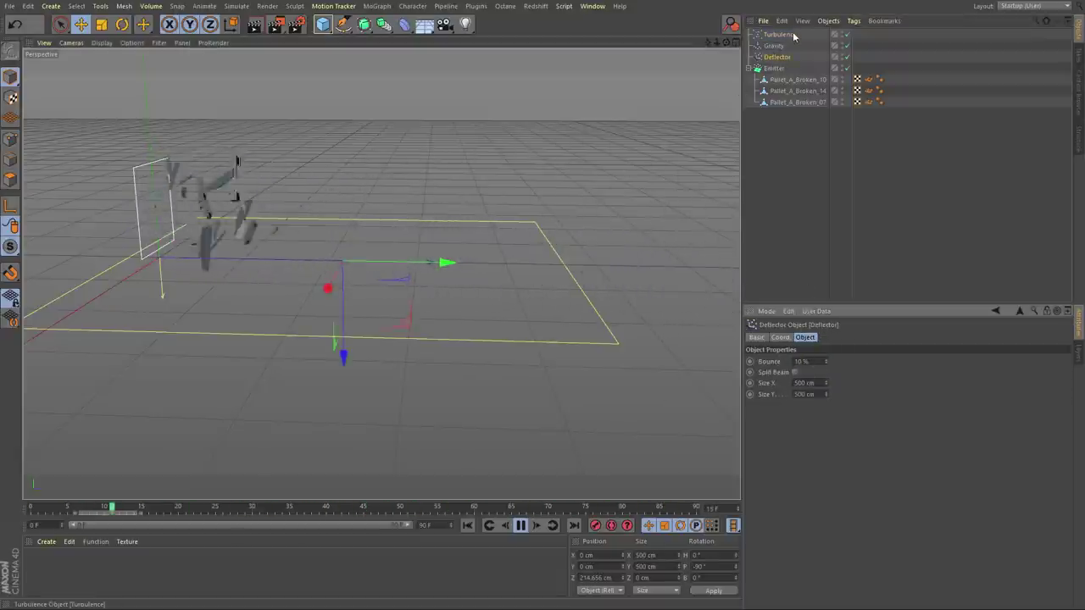
# Set the turbulence strength to 250 cm, stop the playback and deselect everything.
pyautogui.click(780, 34)
pyautogui.write('250')
pyautogui.press('Return')
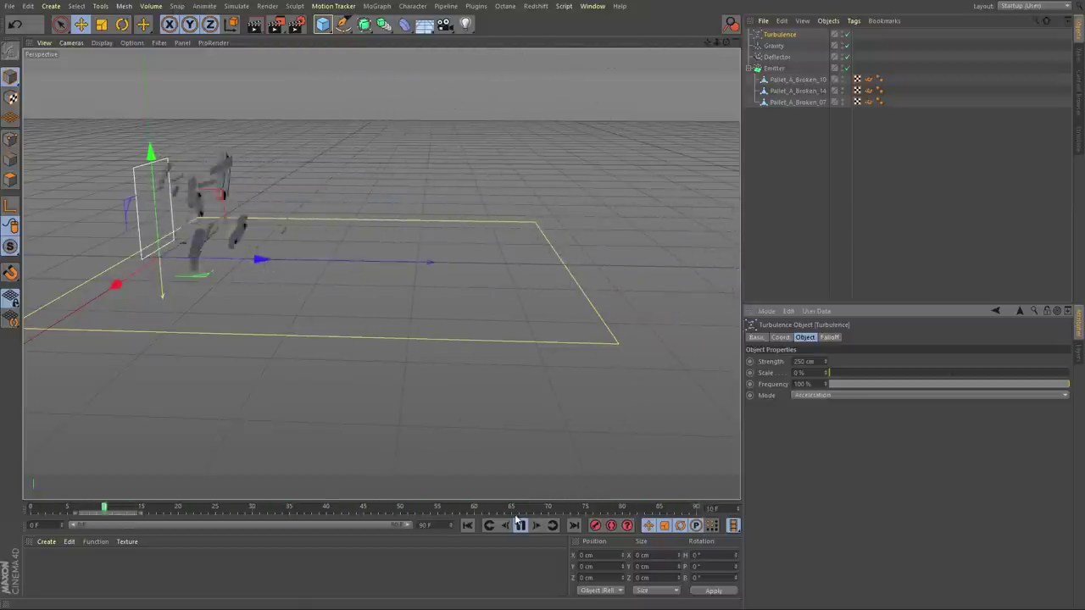
pyautogui.click(487, 77)
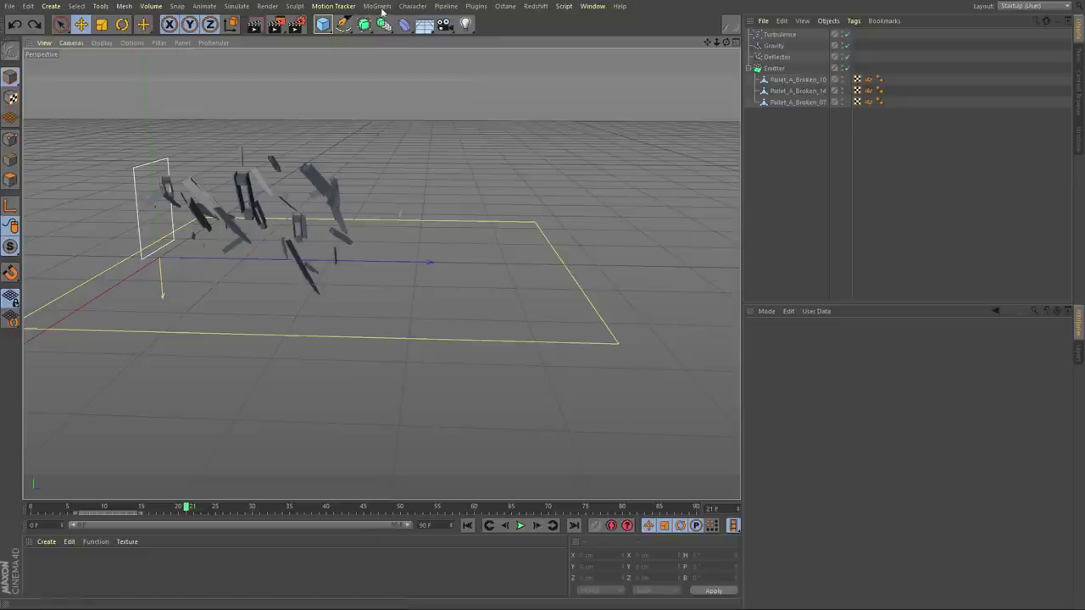
# Add a plane primitive with 6 width and 6 height segments, and set its width and height to 15 cm.
pyautogui.moveTo(322, 24); pyautogui.dragTo(406, 64)
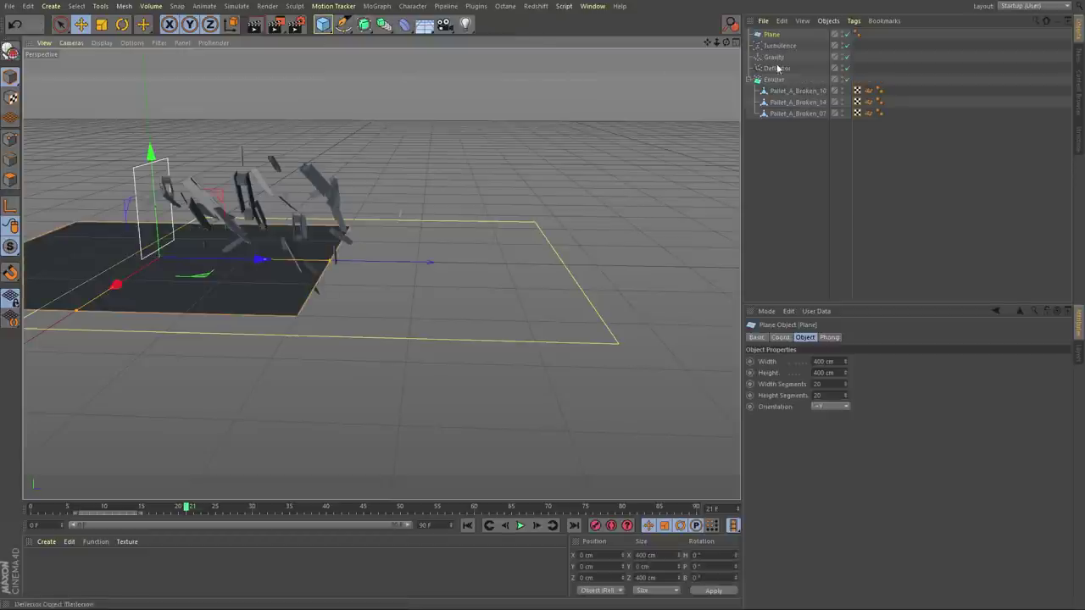
pyautogui.click(834, 383)
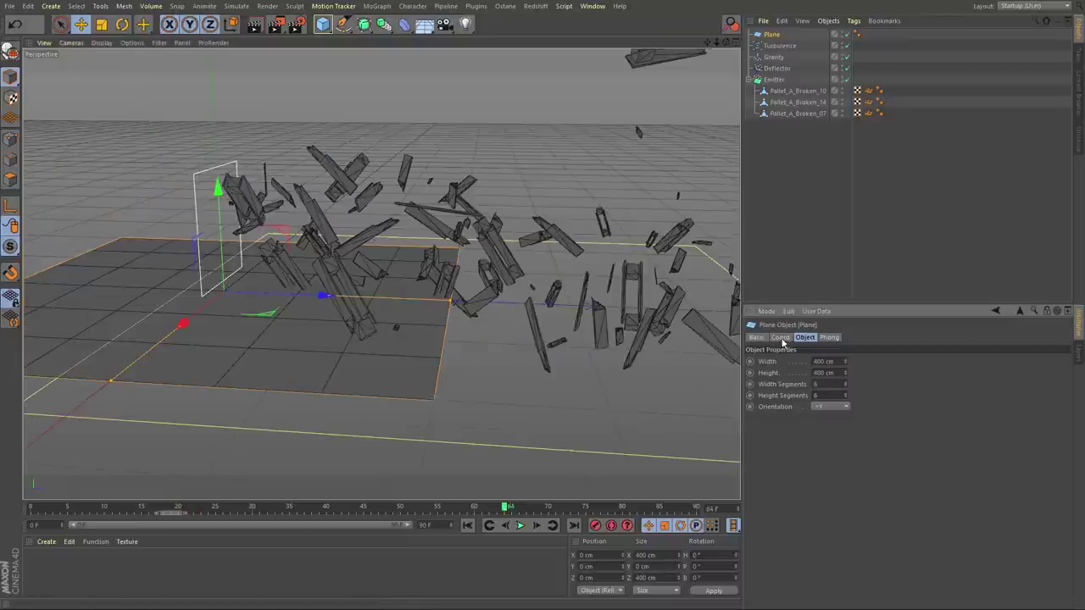
pyautogui.click(836, 361)
pyautogui.write('25')
pyautogui.press('Tab')
pyautogui.write('2')
pyautogui.write('15')
pyautogui.press('Tab')
pyautogui.write('15')
pyautogui.press('Return')
pyautogui.keyDown('alt'); pyautogui.moveTo(246, 312); pyautogui.dragTo(356, 254, button='right'); pyautogui.keyUp('alt')
pyautogui.keyDown('alt'); pyautogui.moveTo(196, 257); pyautogui.dragTo(217, 276, button='middle'); pyautogui.keyUp('alt')
pyautogui.keyDown('alt'); pyautogui.moveTo(228, 298); pyautogui.dragTo(310, 303); pyautogui.keyUp('alt')
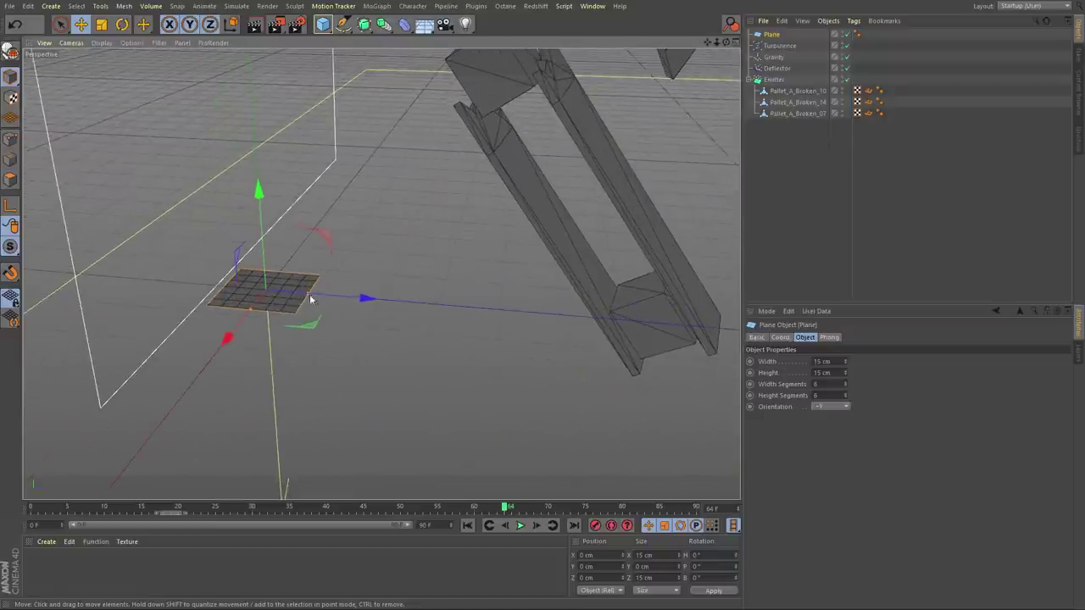
# Add a Displacer deformer as a child of the plane and assign a Noise shader to its shading channel.
pyautogui.click(404, 26)
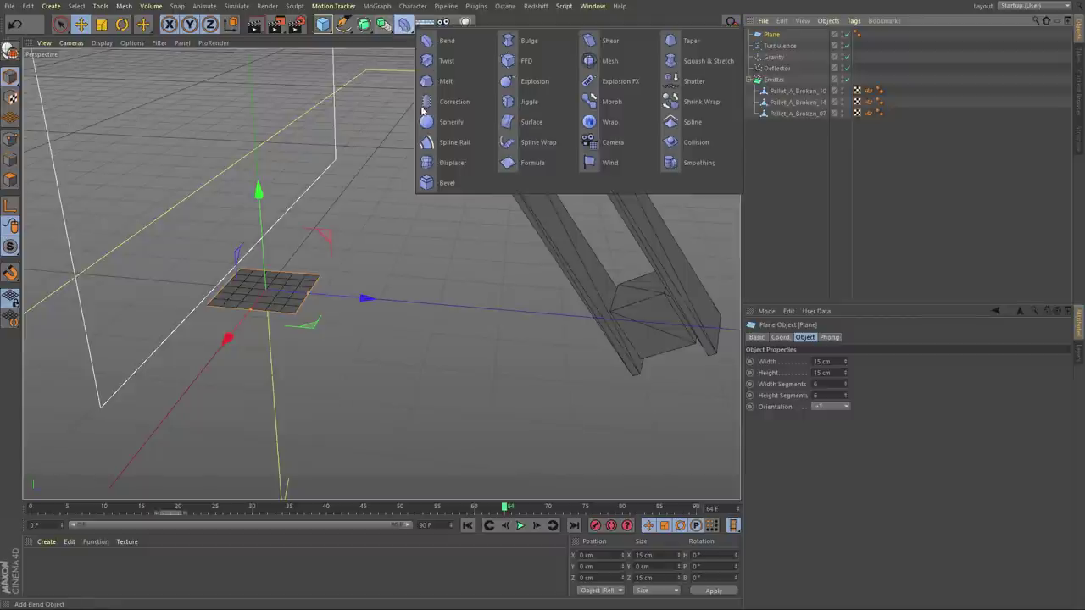
pyautogui.keyDown('shift'); pyautogui.click(456, 167); pyautogui.keyUp('shift')
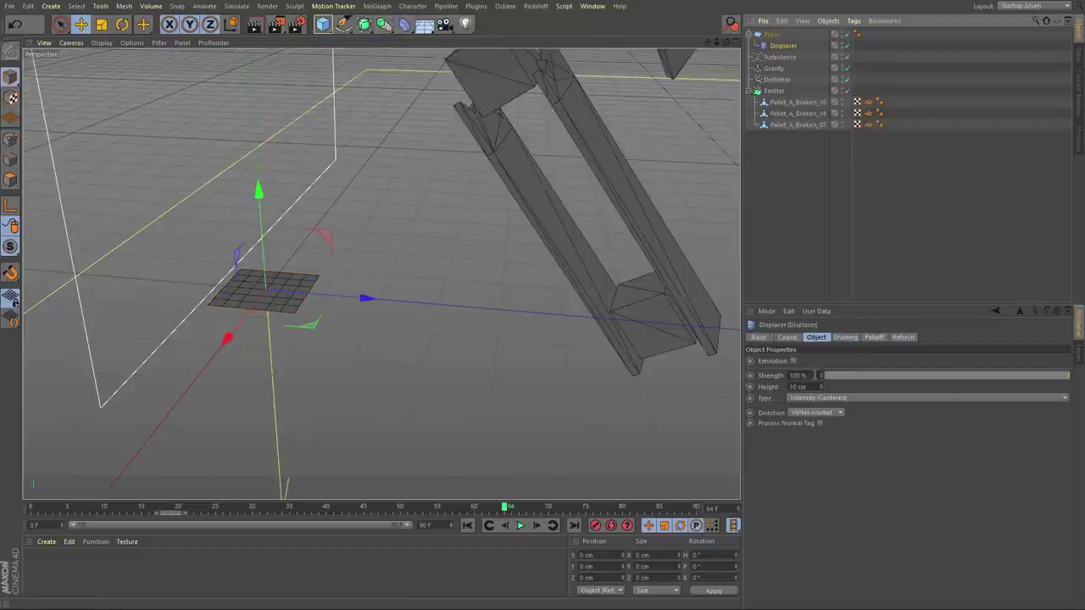
pyautogui.click(845, 337)
pyautogui.click(790, 373)
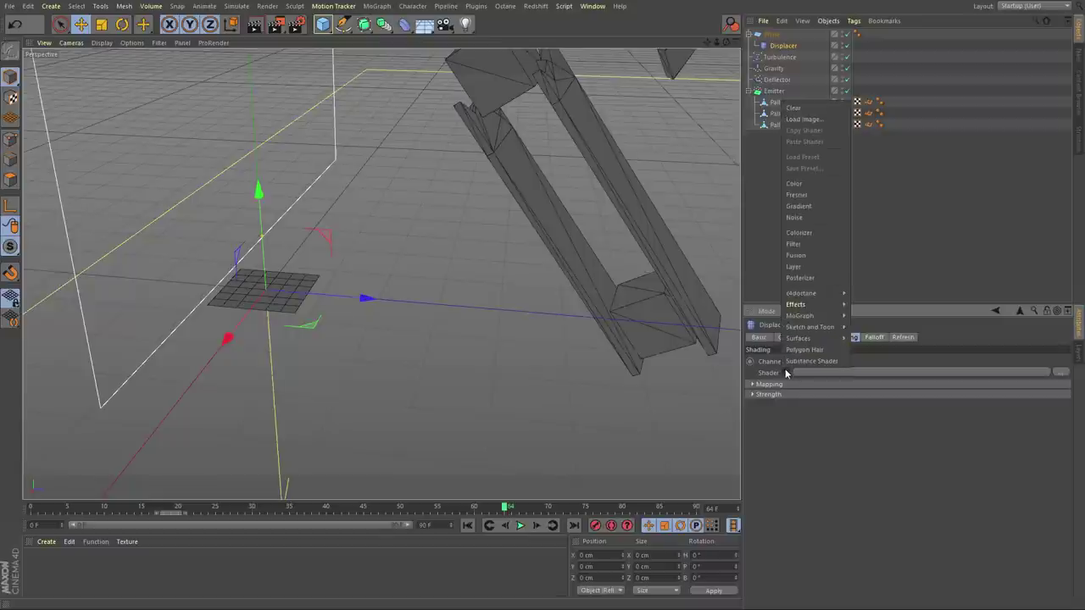
pyautogui.click(814, 216)
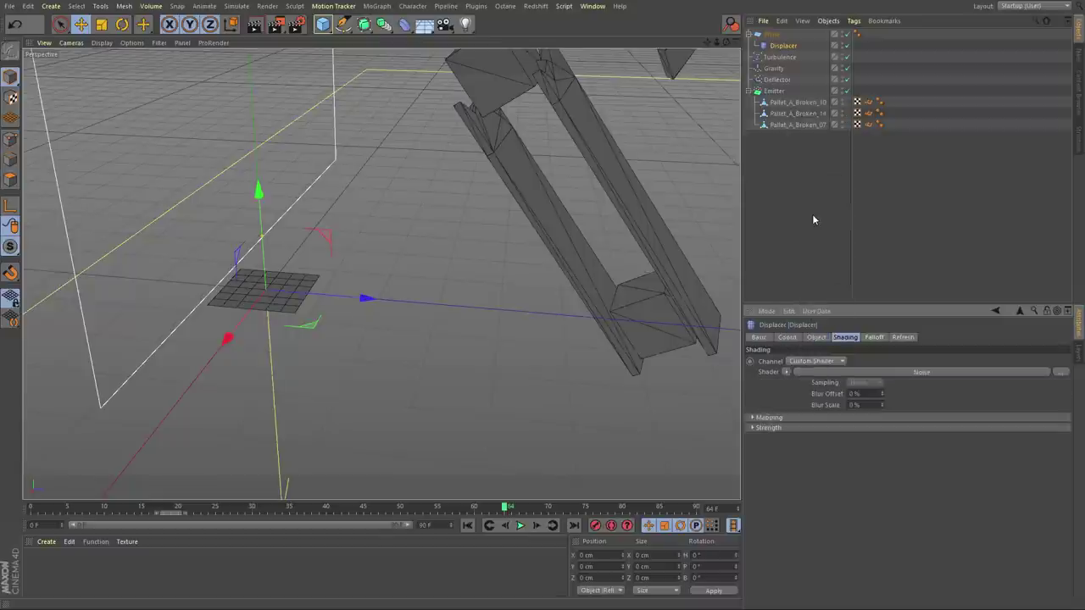
# Set the animation speed of the displacer's noise shader to 5.
pyautogui.click(908, 372)
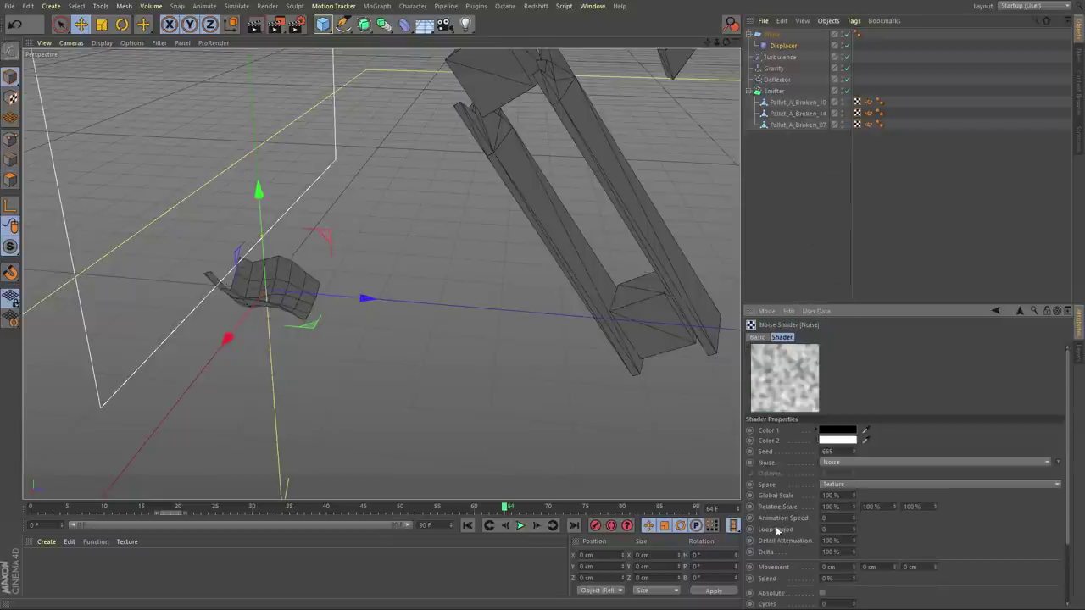
pyautogui.write('5')
pyautogui.press('Return')
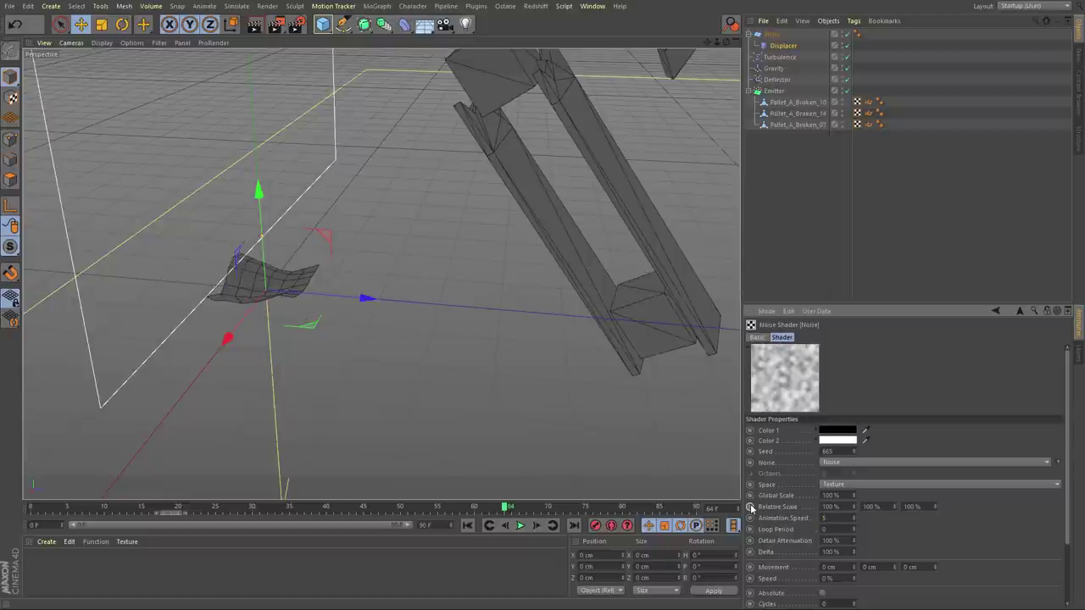
# Play the animation to examine the fluttering plane, and stop at frame 74.
pyautogui.click(520, 525)
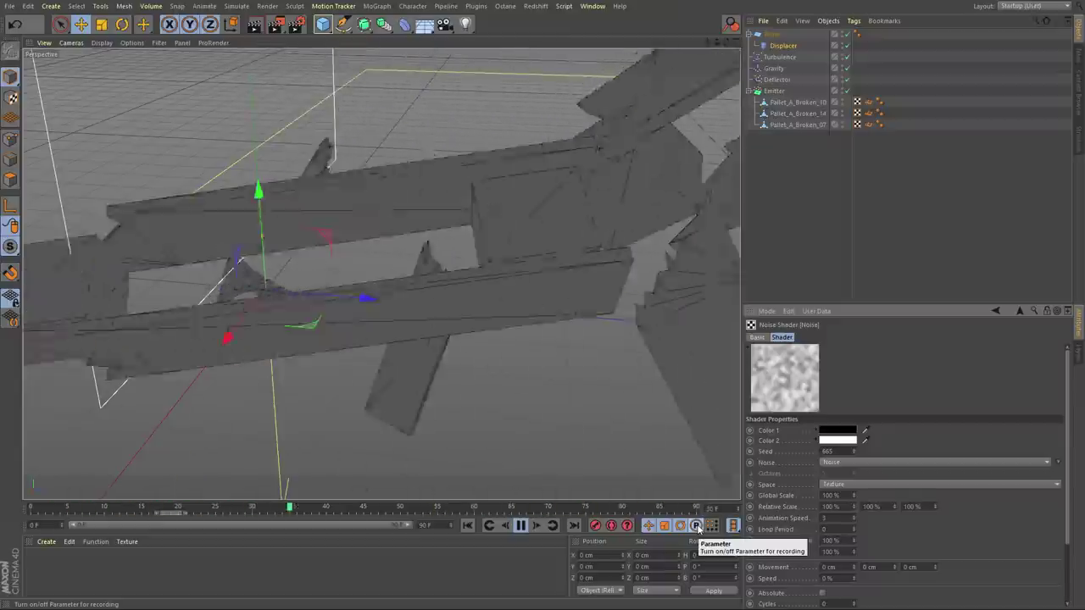
pyautogui.click(521, 526)
pyautogui.scroll(-4, 458, 206)
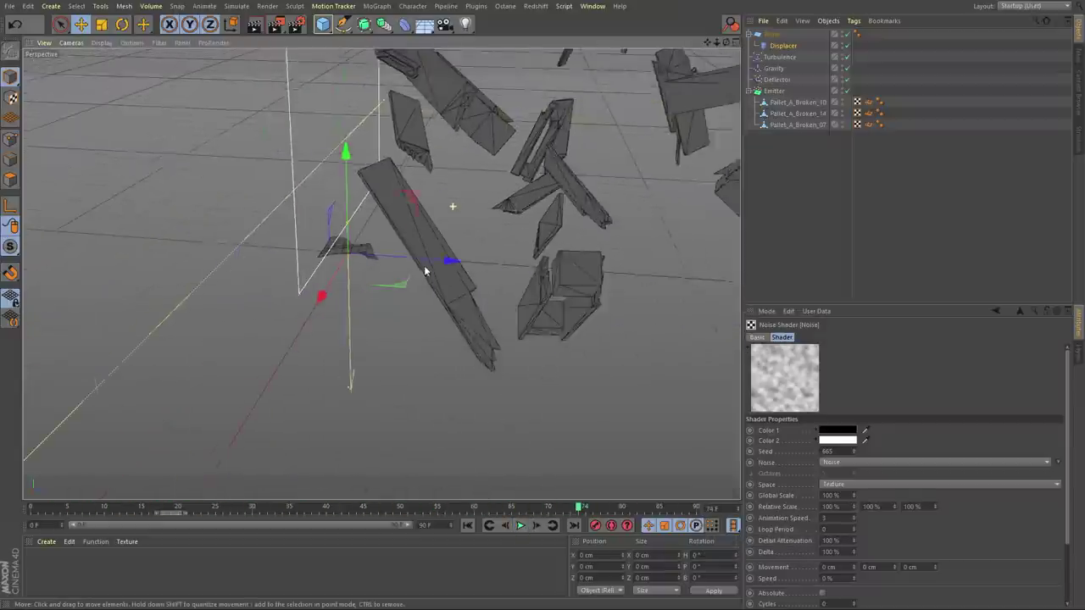
# Rename the emitter that holds the broken pallet pieces to Debris.
pyautogui.keyDown('alt'); pyautogui.moveTo(573, 199); pyautogui.dragTo(382, 274, button='middle'); pyautogui.keyUp('alt')
pyautogui.keyDown('alt'); pyautogui.moveTo(382, 274); pyautogui.dragTo(465, 252); pyautogui.keyUp('alt')
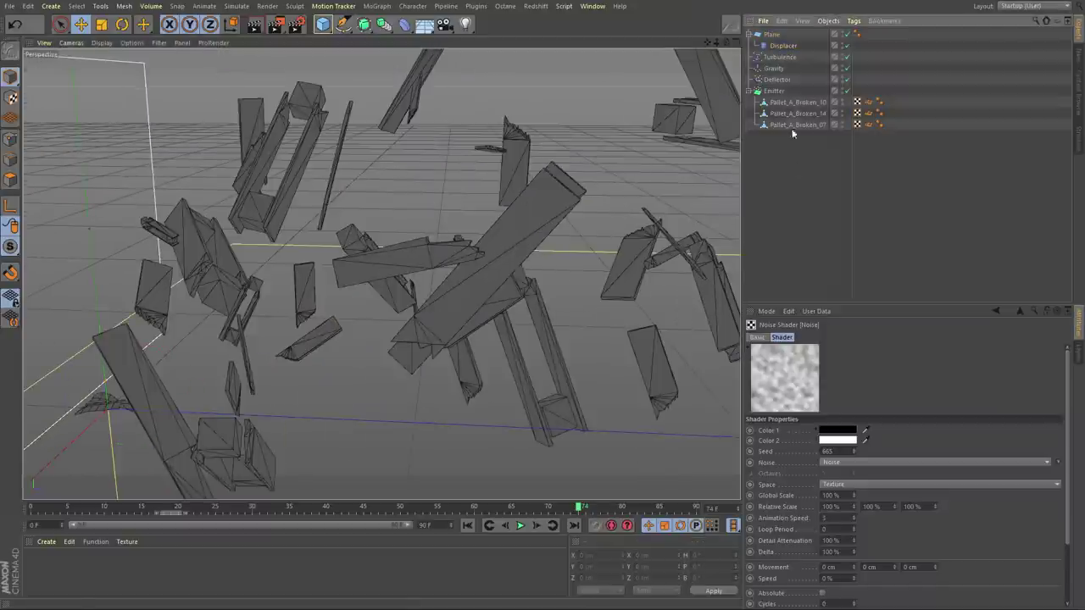
pyautogui.click(774, 90)
pyautogui.write('Debris')
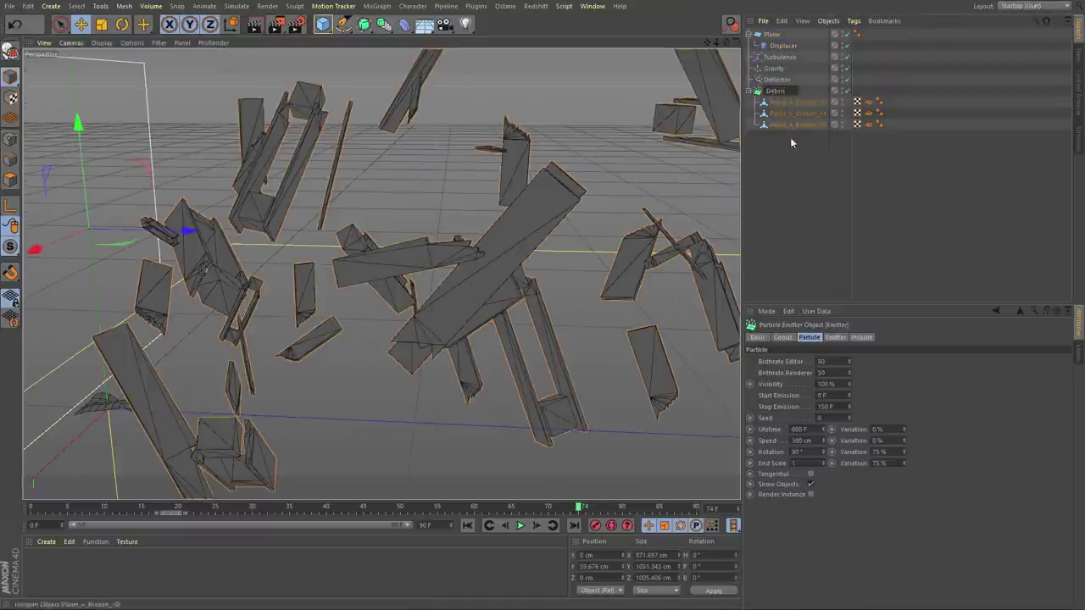
pyautogui.press('Return')
# Duplicate the Debris emitter together with its pallet pieces and rename the copy Paper.
pyautogui.keyDown('ctrl'); pyautogui.moveTo(774, 91); pyautogui.dragTo(775, 162); pyautogui.keyUp('ctrl')
pyautogui.click(781, 147)
pyautogui.doubleClick(777, 136)
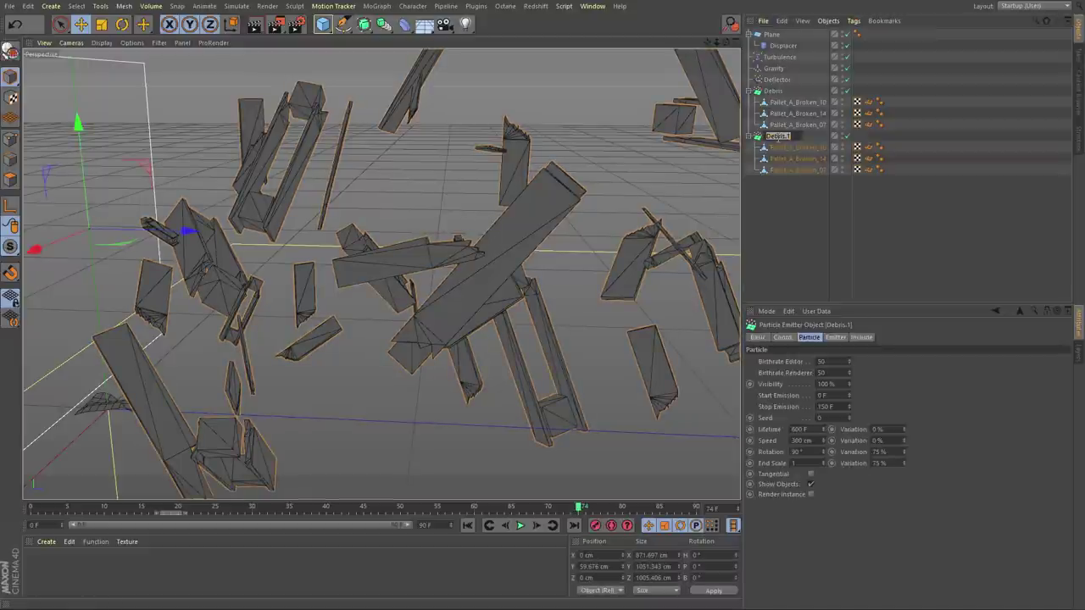
pyautogui.write('Paper')
pyautogui.press('Return')
# Delete the three pallet pieces from the Paper emitter and make the displaced plane its child instead.
pyautogui.scroll(-4, 414, 230)
pyautogui.keyDown('alt'); pyautogui.moveTo(414, 230); pyautogui.dragTo(402, 276); pyautogui.keyUp('alt')
pyautogui.moveTo(804, 192); pyautogui.dragTo(778, 155)
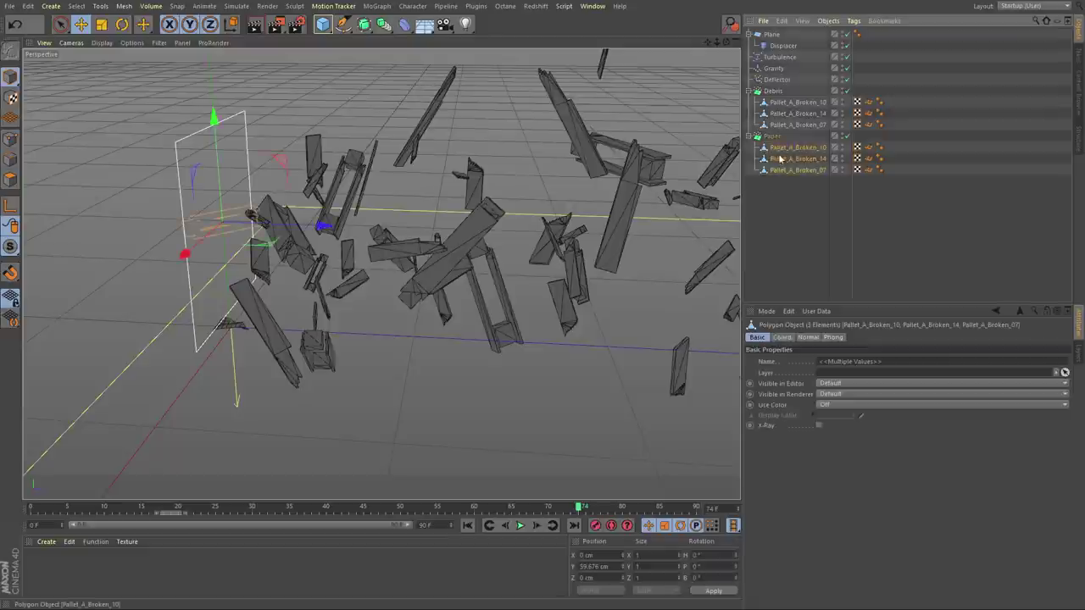
pyautogui.press('Delete')
pyautogui.click(769, 35)
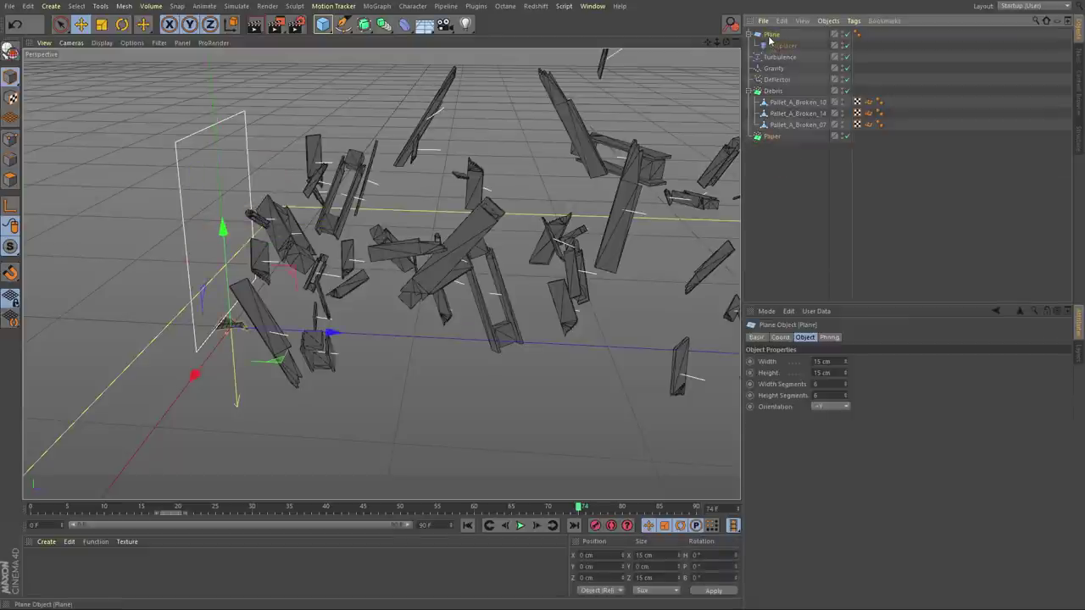
pyautogui.moveTo(775, 142); pyautogui.dragTo(774, 137)
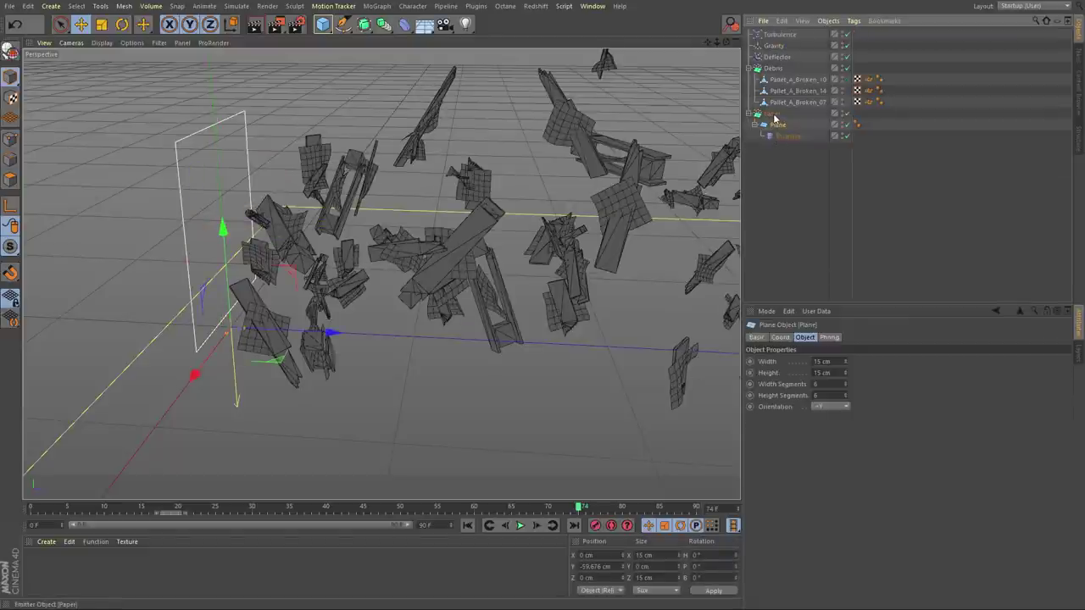
# Set the Paper emitter's seed to 50, its speed to 200 cm and its speed variation to 75%.
pyautogui.click(772, 114)
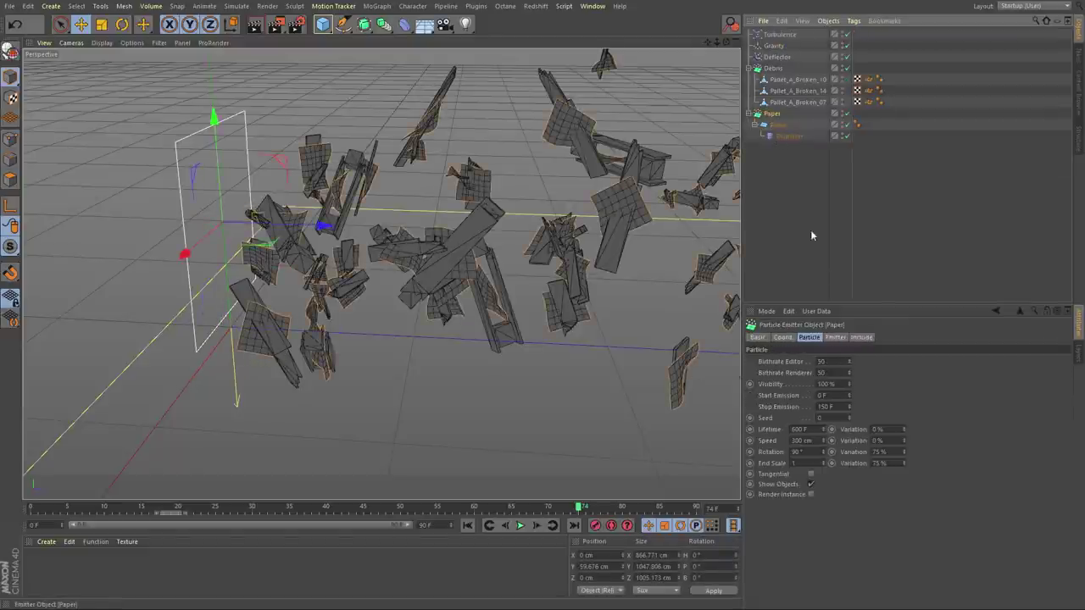
pyautogui.click(839, 419)
pyautogui.write('50')
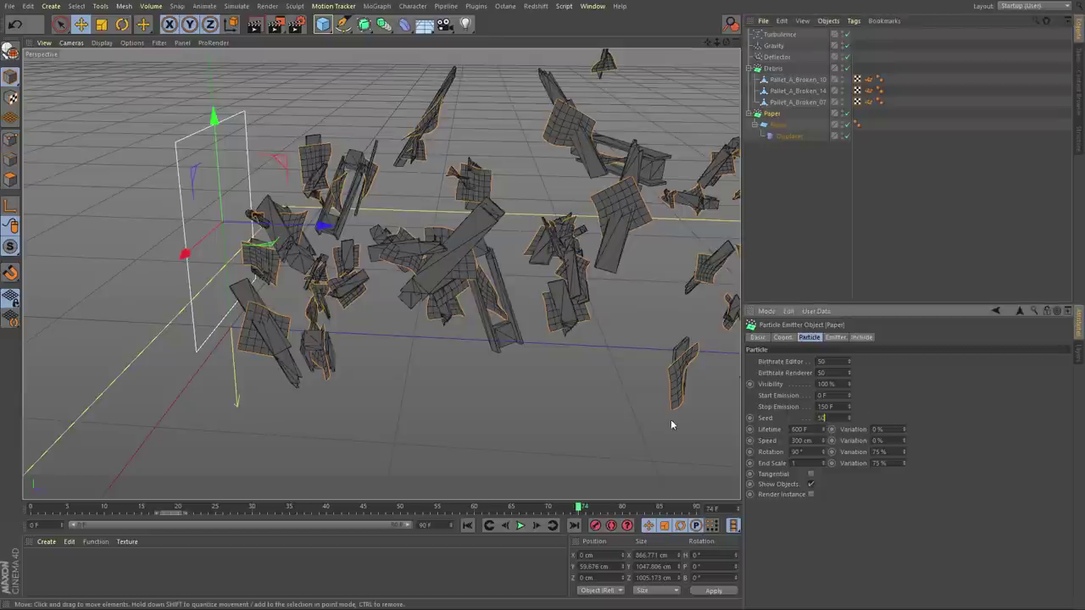
pyautogui.click(778, 440)
pyautogui.moveTo(887, 441); pyautogui.dragTo(685, 444)
pyautogui.write('75')
pyautogui.moveTo(811, 441); pyautogui.dragTo(772, 439)
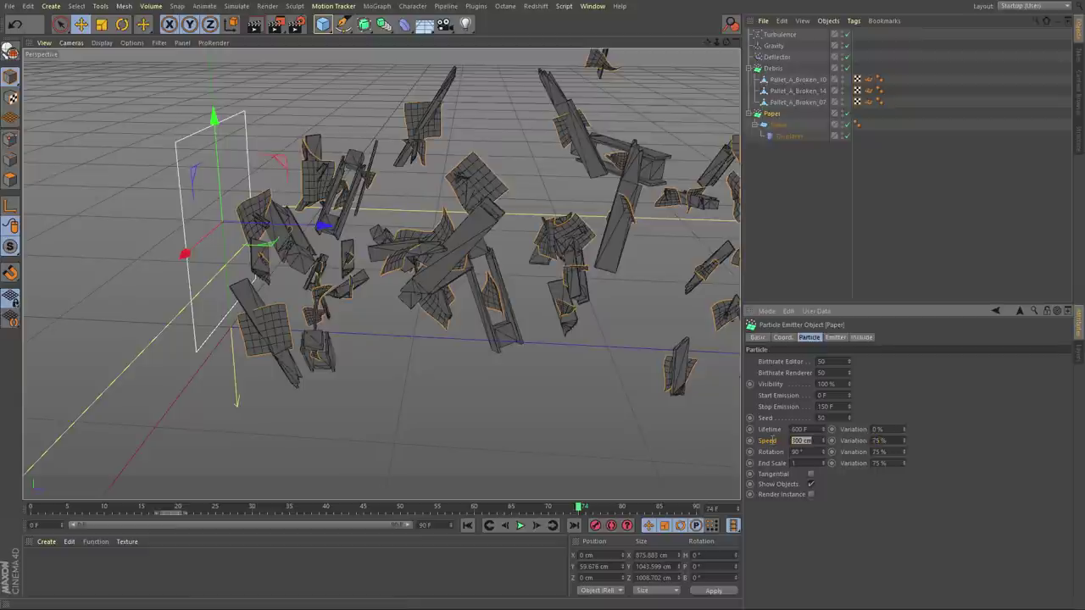
pyautogui.write('200')
pyautogui.press('Return')
# Play the animation from the start to examine the combined debris and paper particles, and stop at frame 55.
pyautogui.moveTo(79, 510); pyautogui.dragTo(111, 509)
pyautogui.click(468, 526)
pyautogui.click(521, 526)
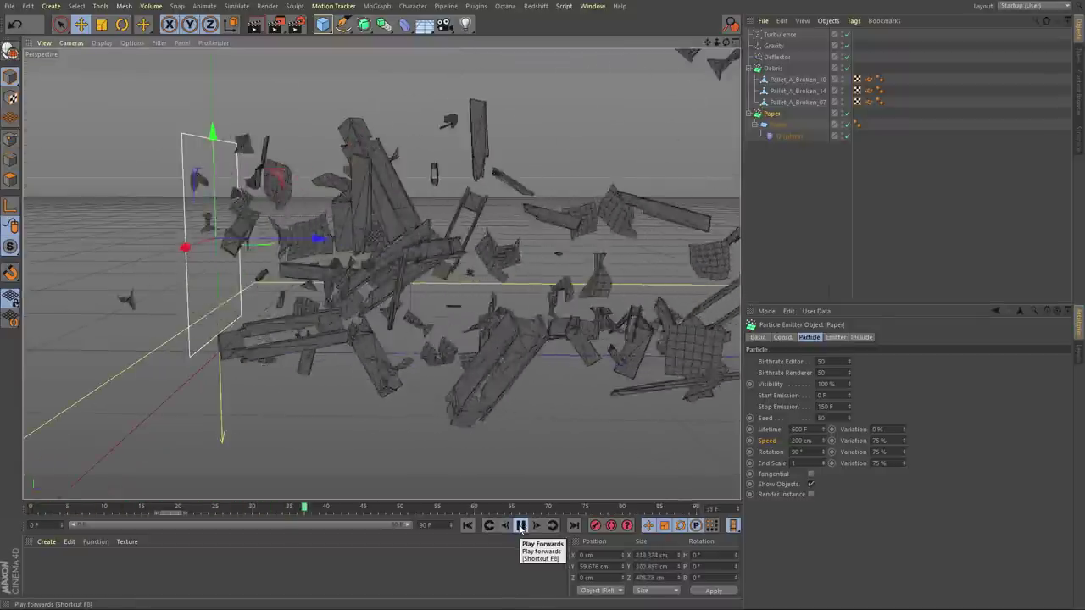
pyautogui.click(520, 525)
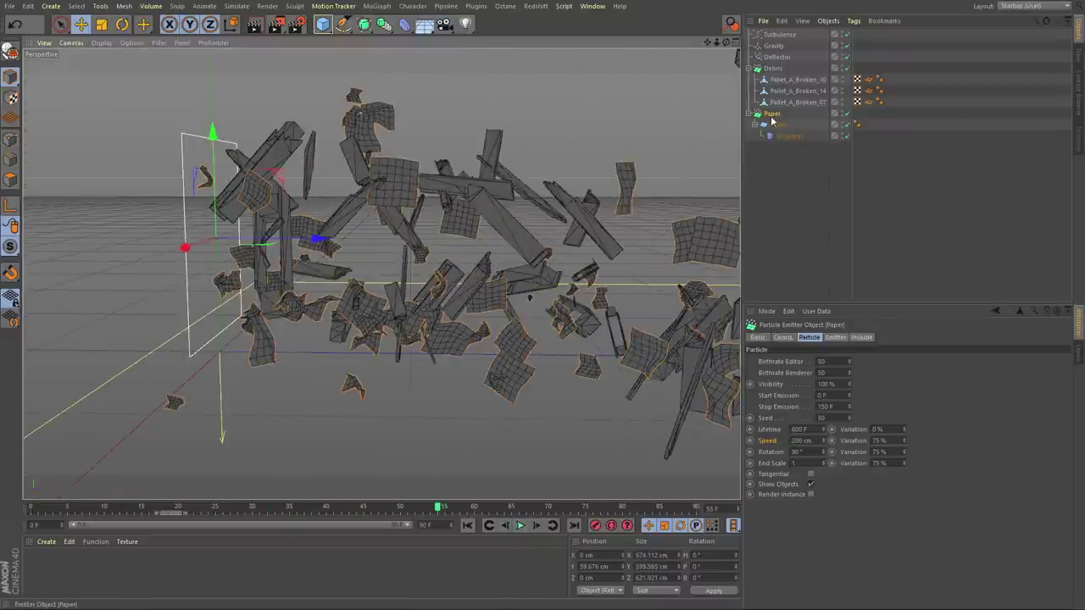
# Set the editor and renderer birthrates of the Debris and Paper emitters to 20, and switch the viewport to shading without lines.
pyautogui.click(773, 68)
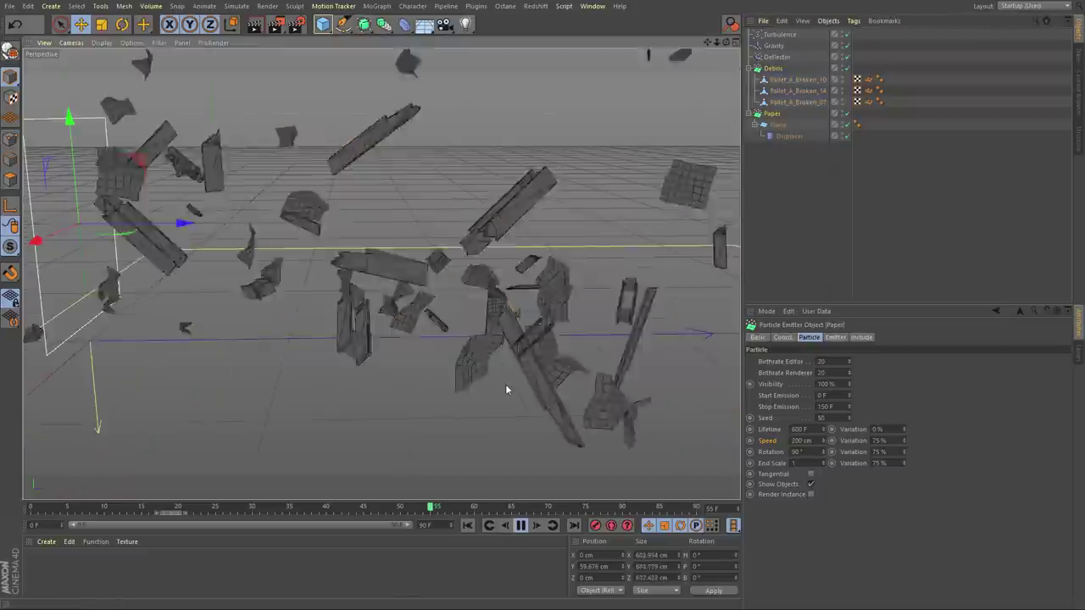
pyautogui.rightClick(505, 384)
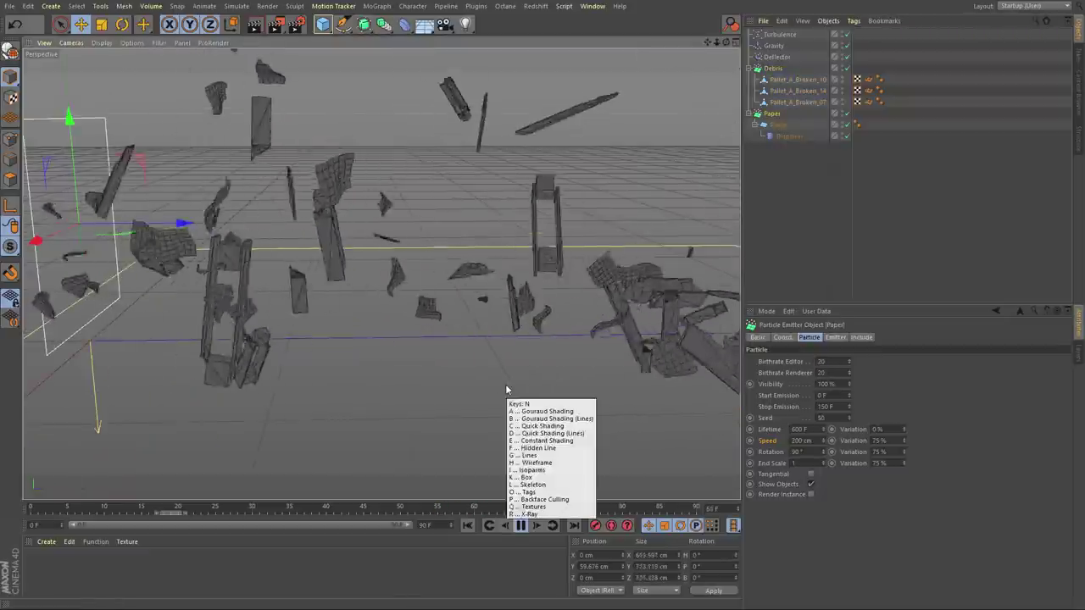
pyautogui.click(520, 526)
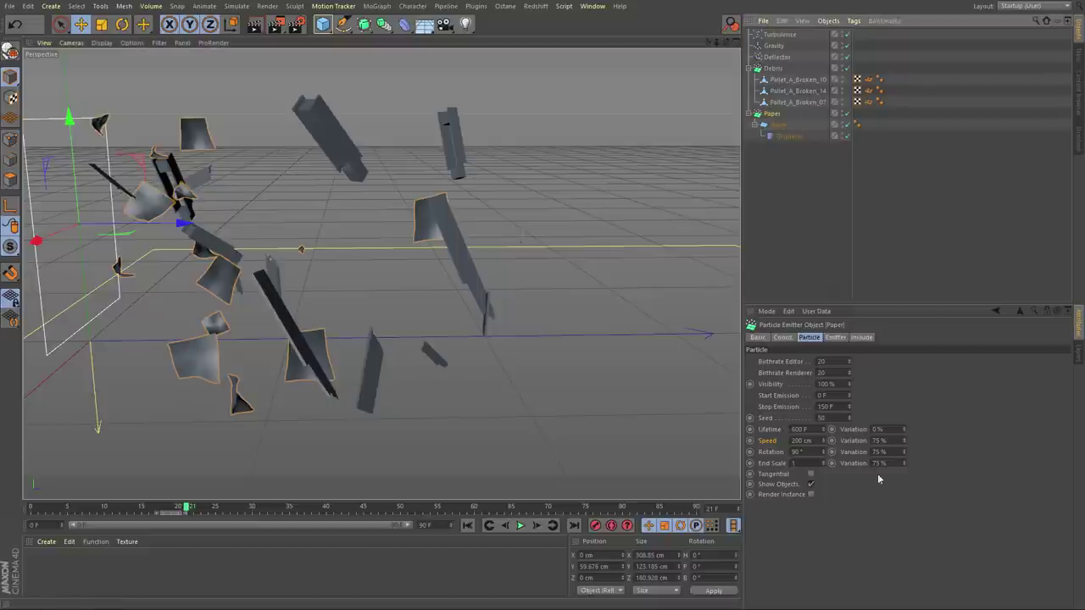
# Set the Paper emitter's rotation to 180° and play the animation from the start to check the tumbling paper.
pyautogui.moveTo(808, 452); pyautogui.dragTo(670, 448)
pyautogui.write('180')
pyautogui.press('Return')
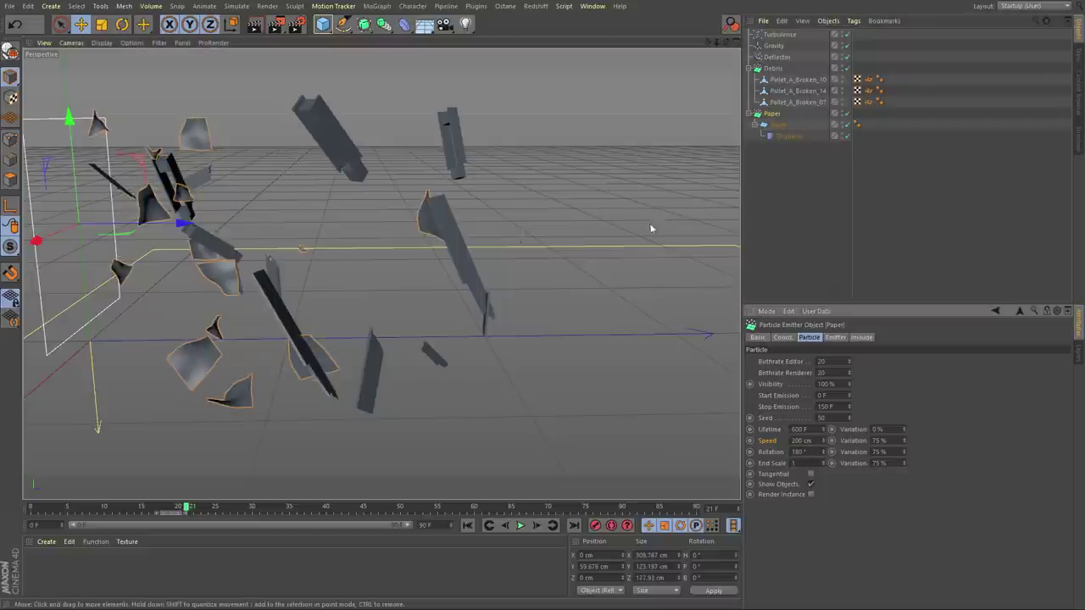
pyautogui.scroll(-2, 357, 205)
pyautogui.keyDown('alt'); pyautogui.moveTo(353, 224); pyautogui.dragTo(404, 275); pyautogui.keyUp('alt')
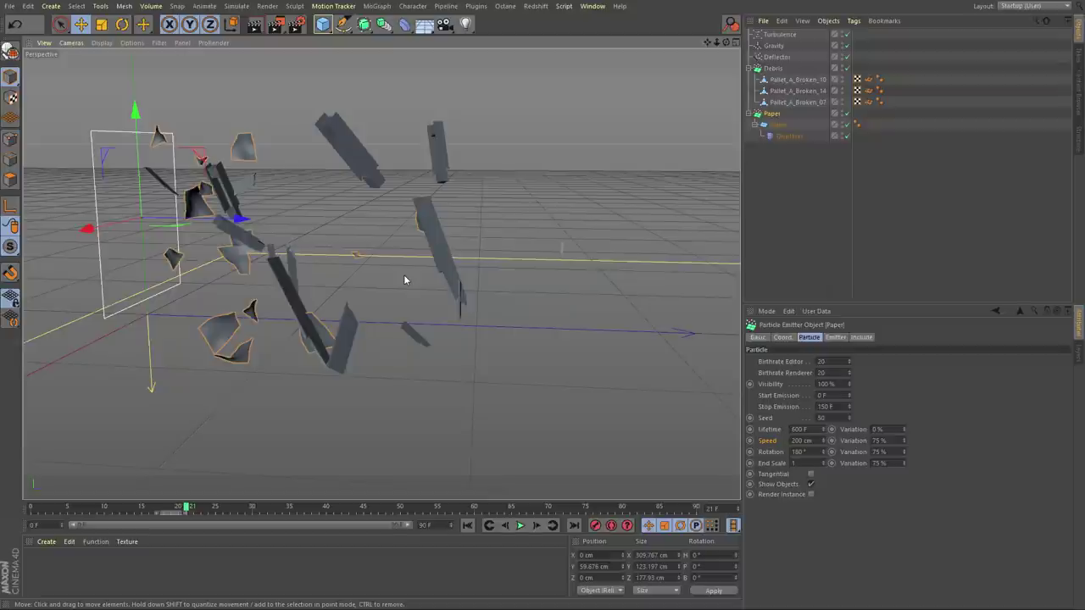
pyautogui.click(467, 525)
pyautogui.click(520, 526)
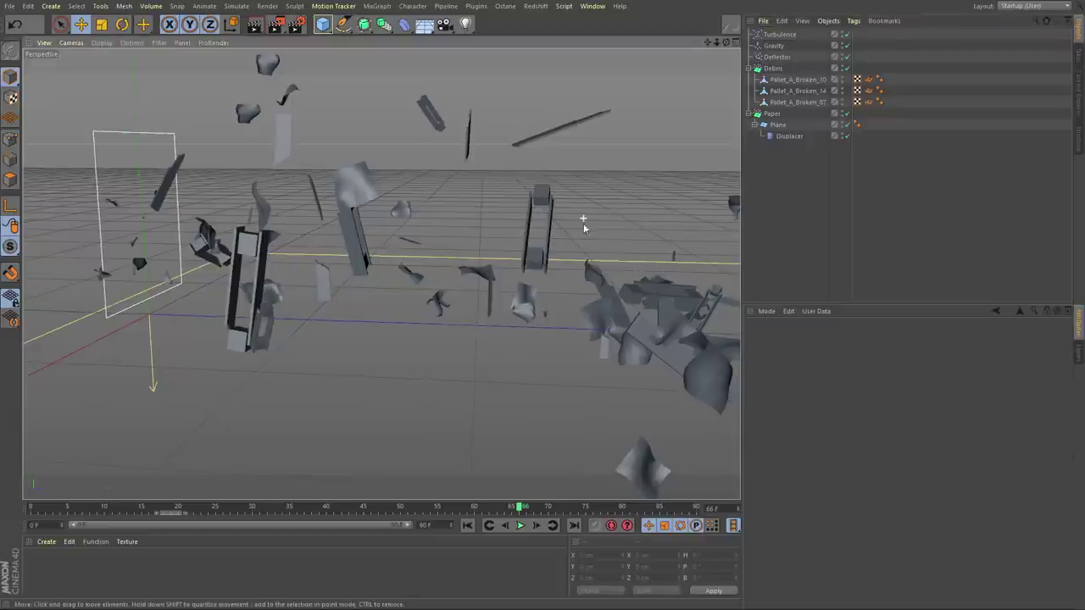
# Delete the Paper emitter with its plane, and delete the Deflector.
pyautogui.keyDown('alt'); pyautogui.moveTo(581, 223); pyautogui.dragTo(492, 249, button='right'); pyautogui.keyUp('alt')
pyautogui.click(771, 112)
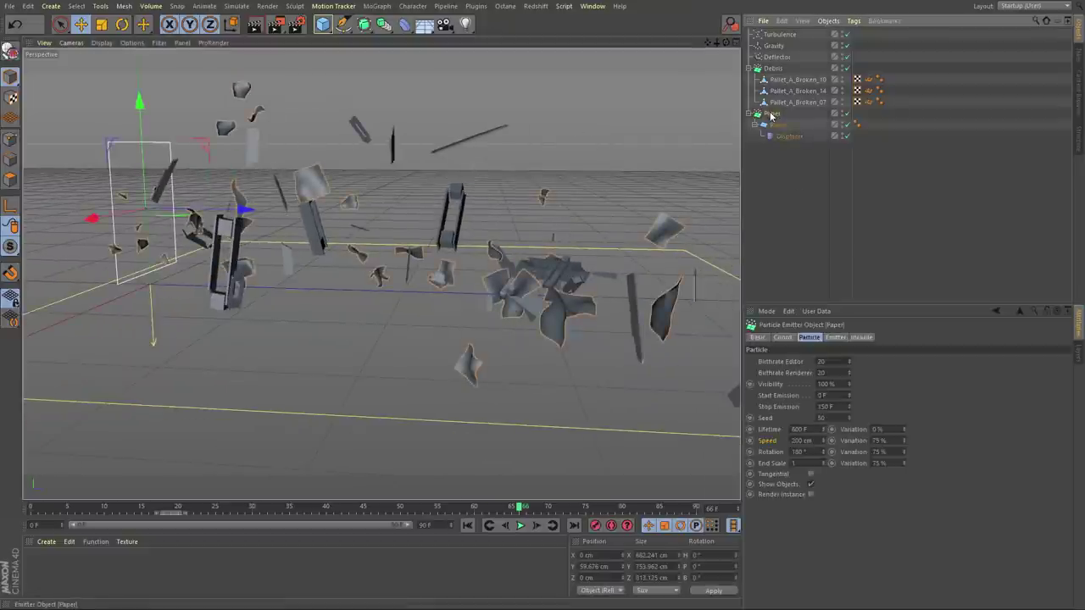
pyautogui.press('Delete')
pyautogui.scroll(2, 491, 250)
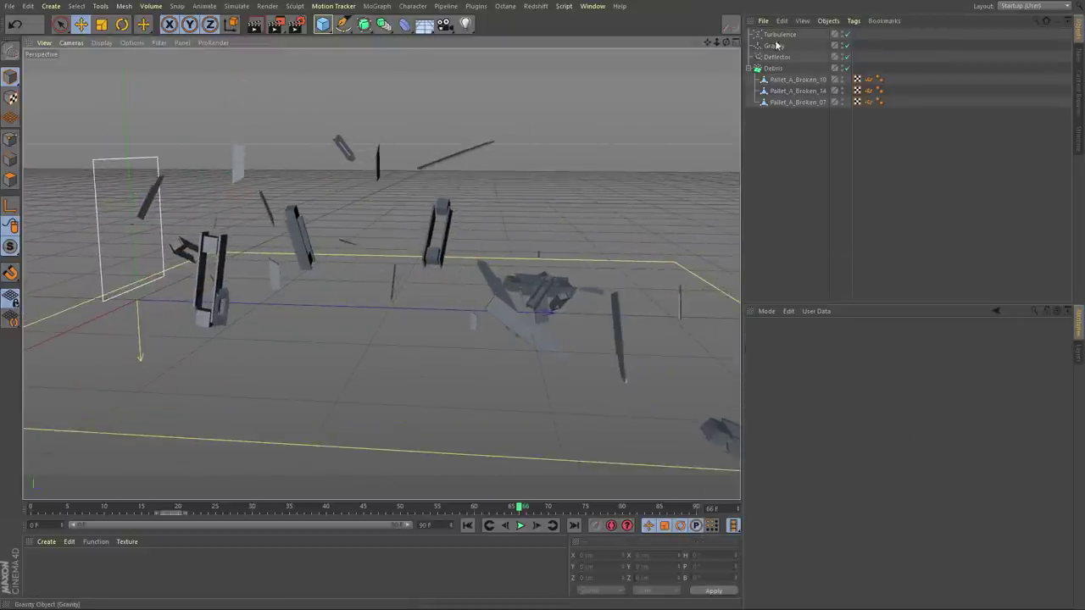
pyautogui.click(774, 56)
pyautogui.press('Delete')
# Add a MoGraph Cloner and move the three broken pallet pieces out of the Debris emitter into it.
pyautogui.click(447, 241)
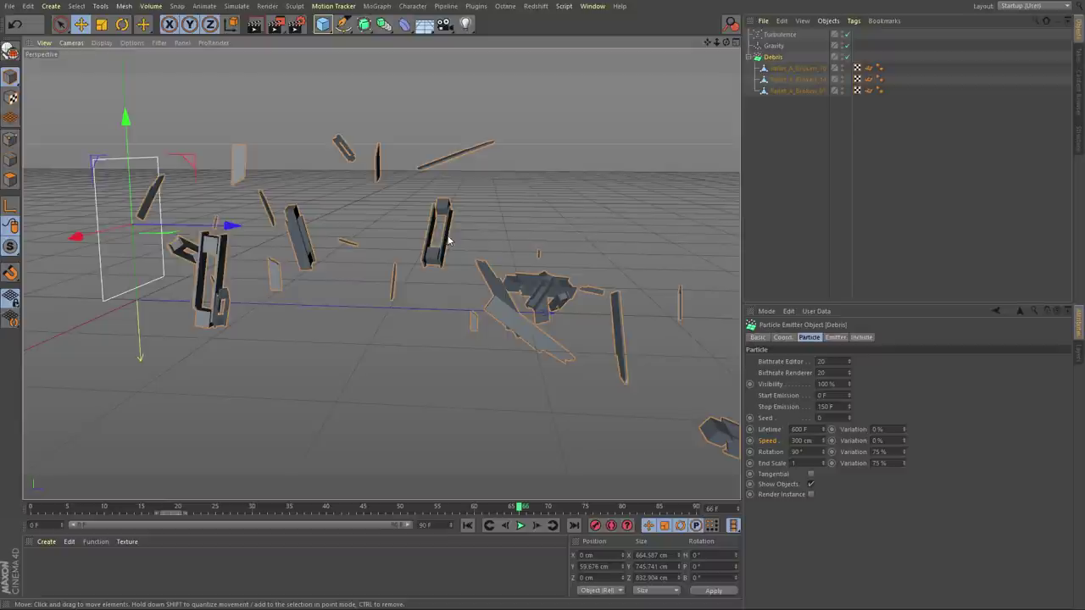
pyautogui.click(778, 100)
pyautogui.moveTo(381, 25); pyautogui.dragTo(609, 97)
pyautogui.click(602, 100)
pyautogui.moveTo(797, 119); pyautogui.dragTo(773, 85)
pyautogui.moveTo(776, 39); pyautogui.dragTo(774, 38)
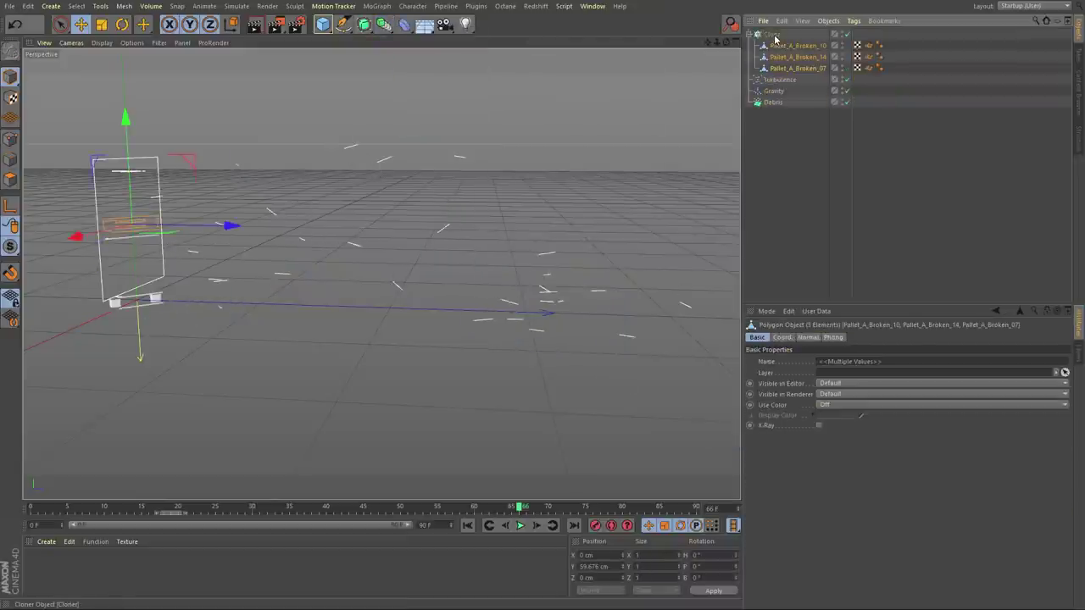
# Set the Cloner's mode to Object and assign the Debris emitter as its object.
pyautogui.click(773, 34)
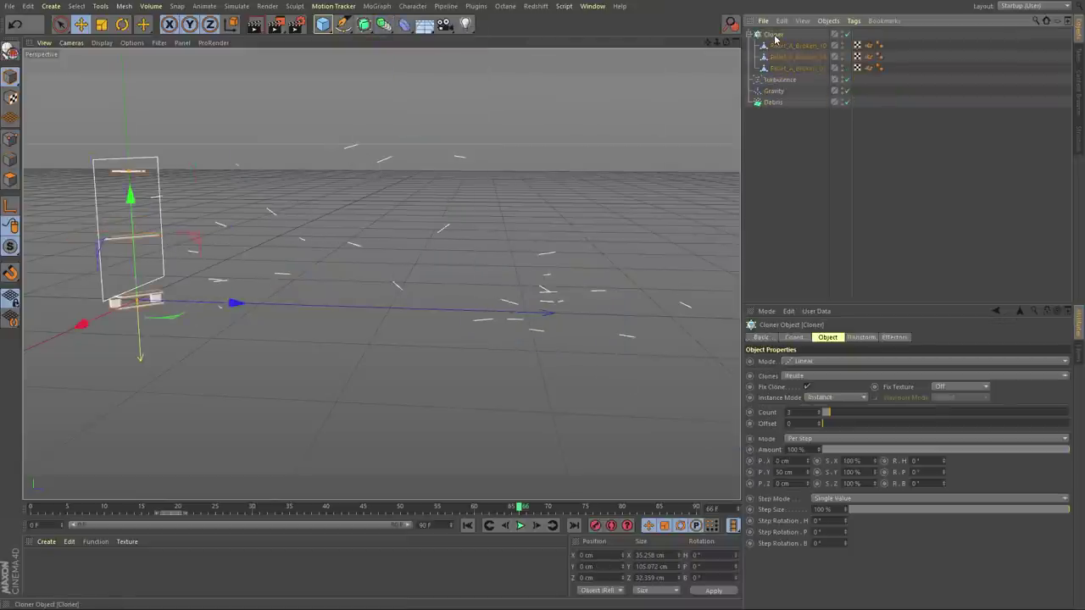
pyautogui.click(798, 361)
pyautogui.click(800, 363)
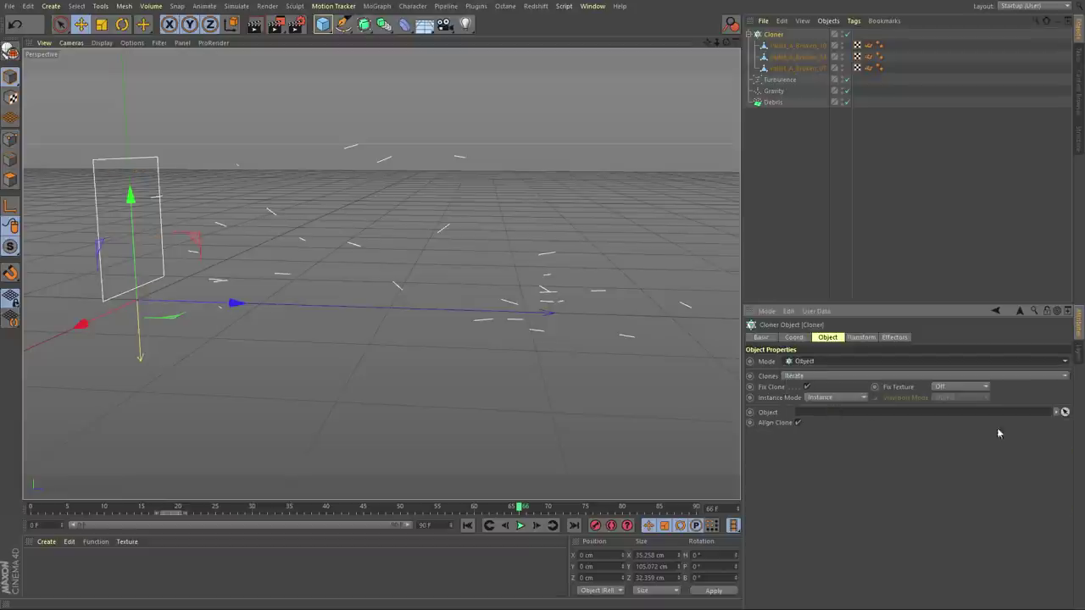
pyautogui.click(1065, 413)
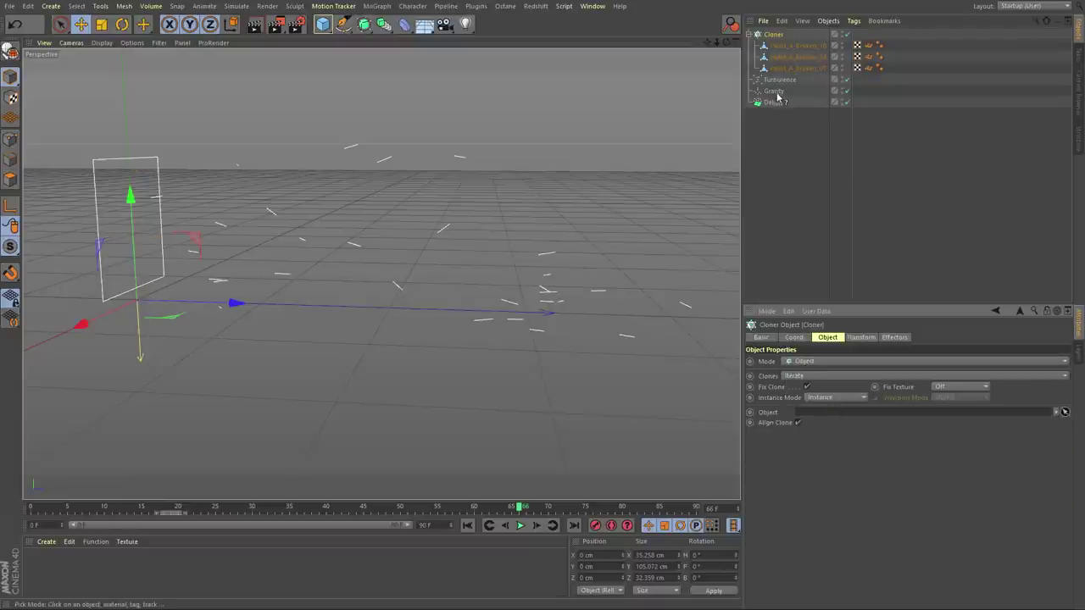
pyautogui.click(772, 103)
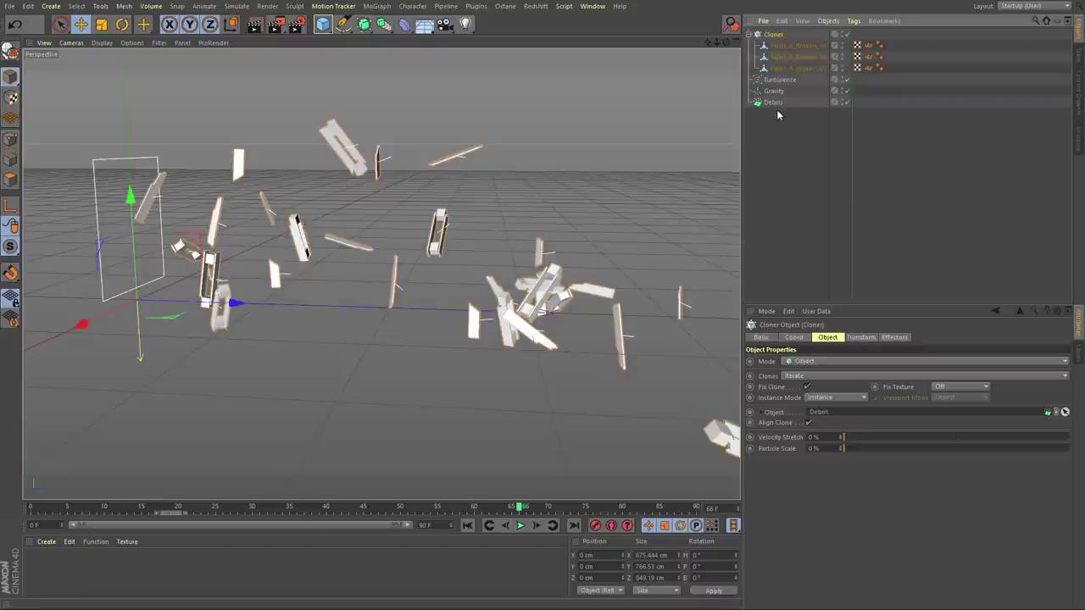
# Scrub and play the animation to examine the pallet clones on the emitter's particles, ending at frame 25.
pyautogui.moveTo(116, 509); pyautogui.dragTo(184, 503)
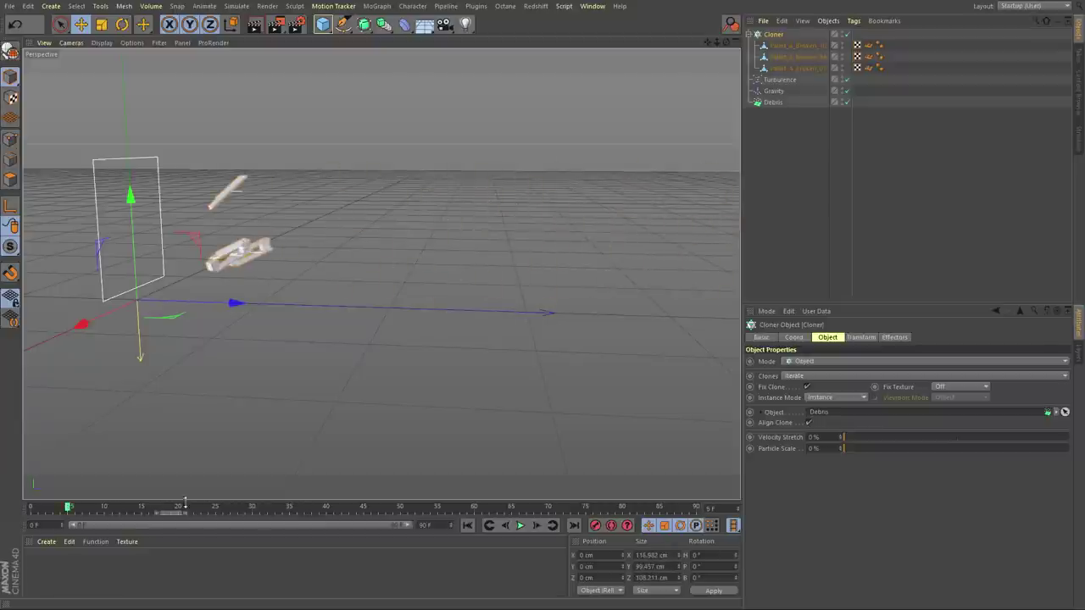
pyautogui.click(468, 526)
pyautogui.click(520, 525)
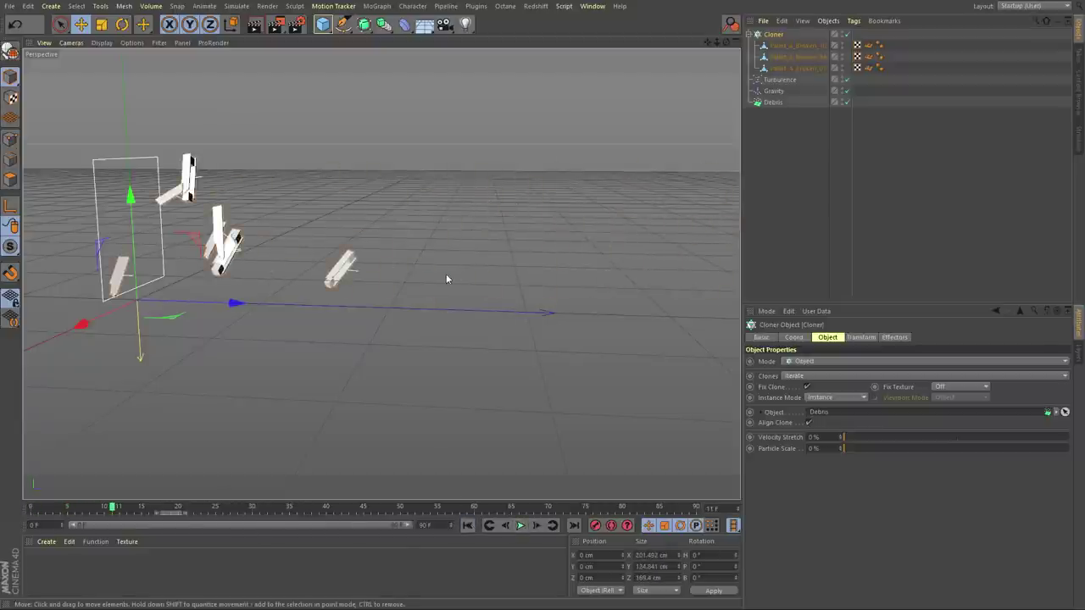
pyautogui.moveTo(301, 506); pyautogui.dragTo(217, 506)
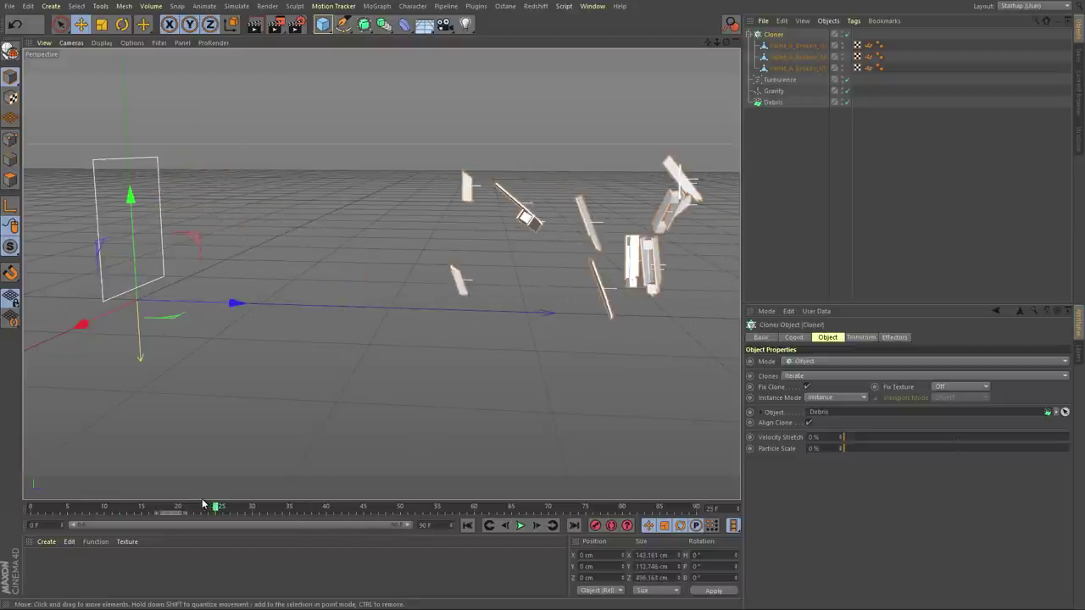
# Apply a Rigid Body simulation tag to the Cloner.
pyautogui.rightClick(774, 36)
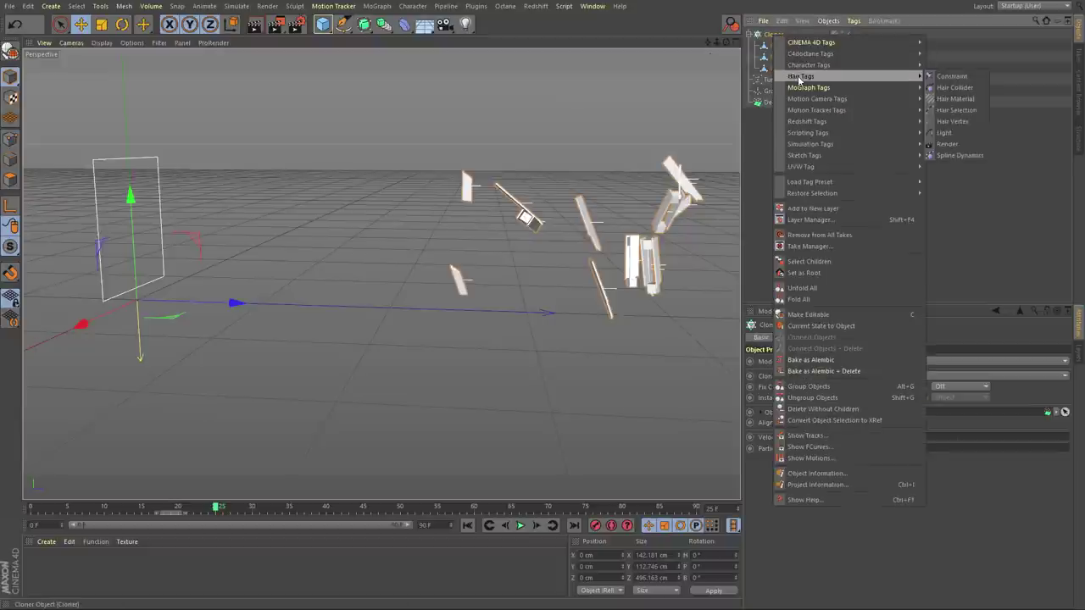
pyautogui.moveTo(814, 144)
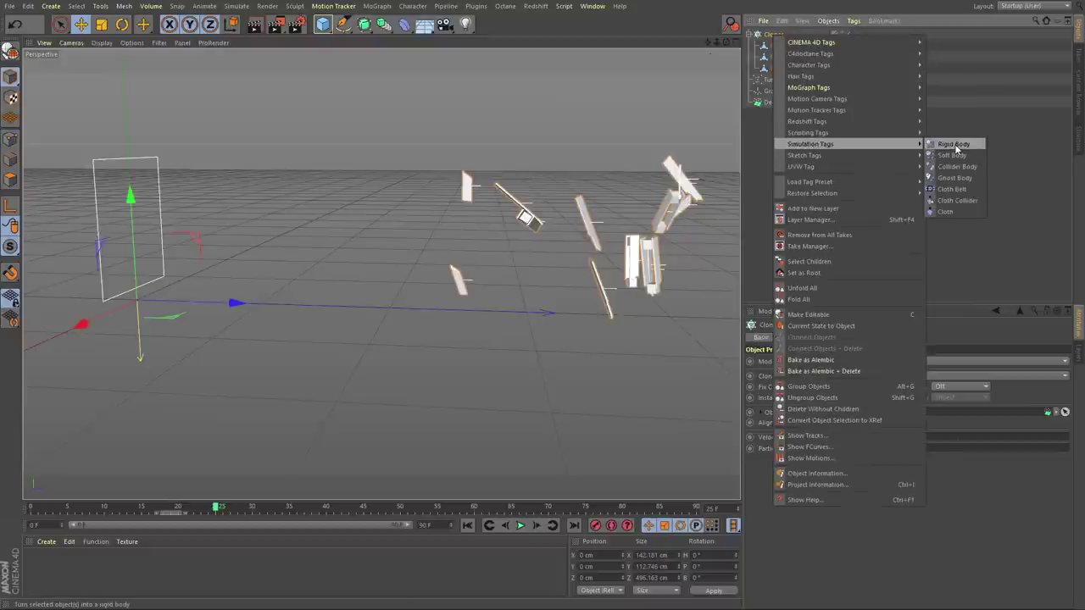
pyautogui.click(953, 144)
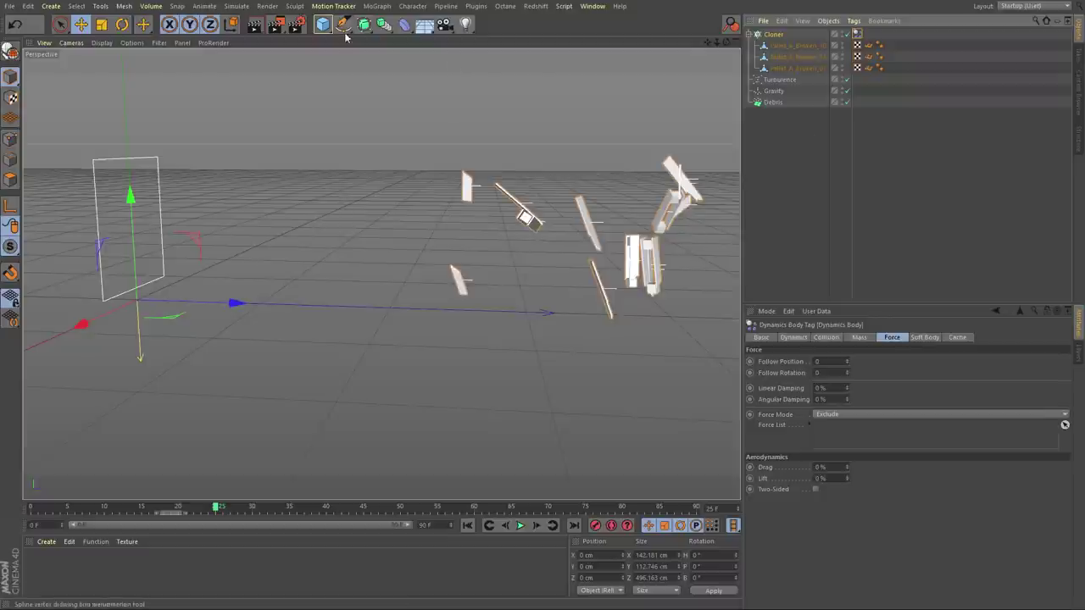
# Add a cube, resize it into a floor slab about 292 × 27 × 848 cm, and move it to about Z 33 cm.
pyautogui.moveTo(323, 24); pyautogui.dragTo(365, 39)
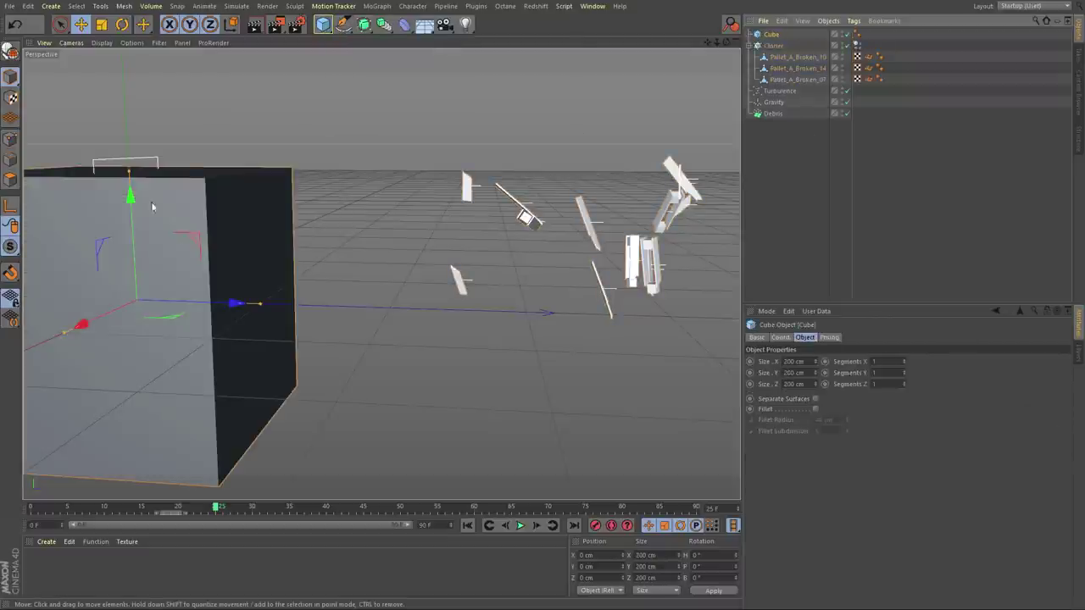
pyautogui.moveTo(129, 172); pyautogui.dragTo(136, 282)
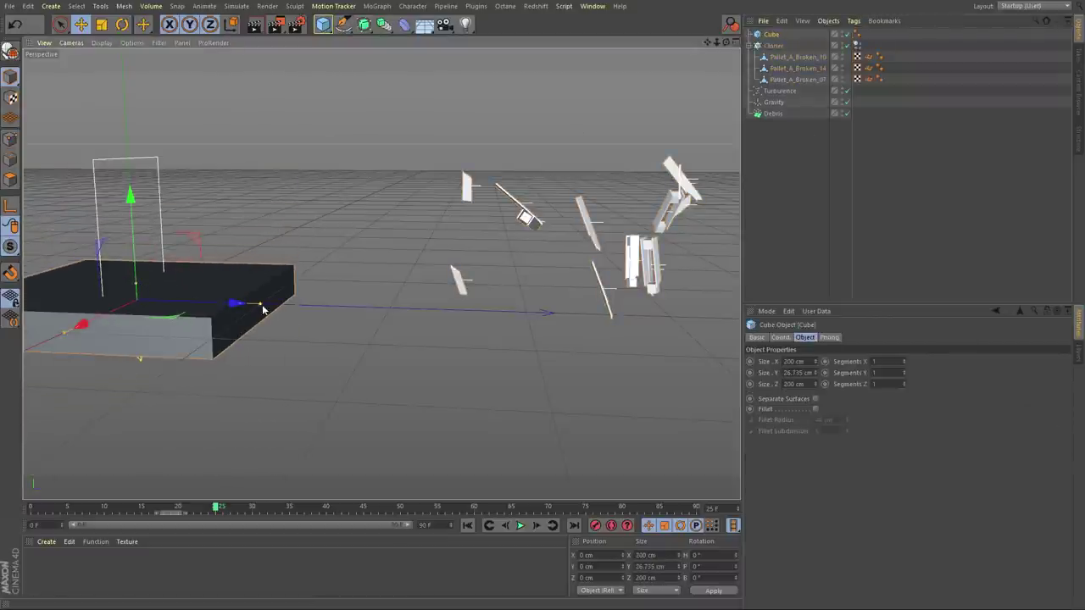
pyautogui.moveTo(241, 303); pyautogui.dragTo(708, 339)
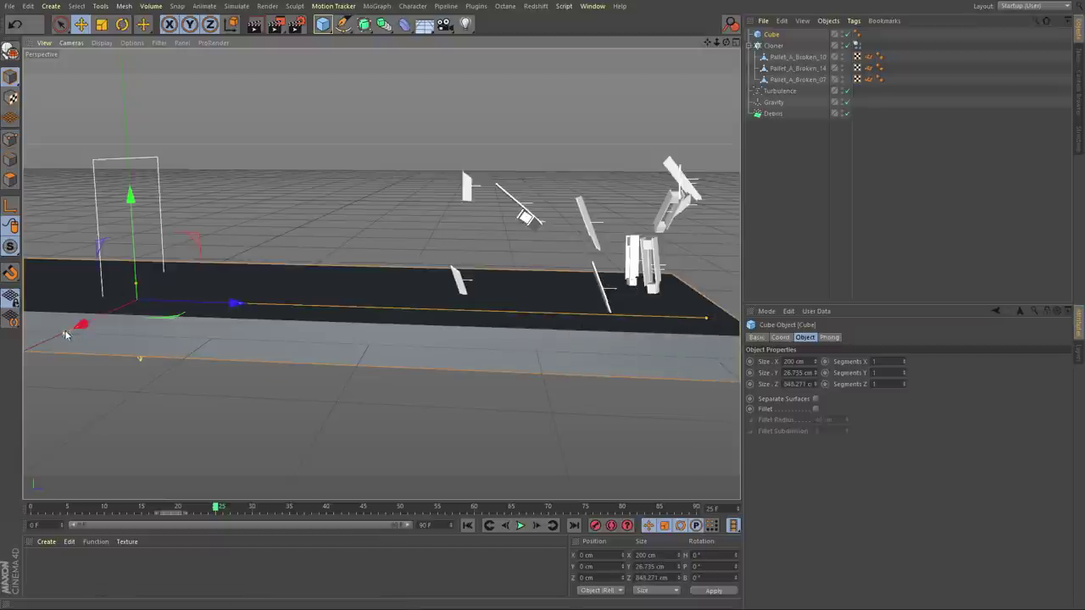
pyautogui.moveTo(66, 333); pyautogui.dragTo(25, 352)
pyautogui.moveTo(284, 275); pyautogui.dragTo(333, 278)
# Apply a Collider Body tag to the floor cube, widened to about 582 cm in X, and preview the simulation.
pyautogui.rightClick(771, 35)
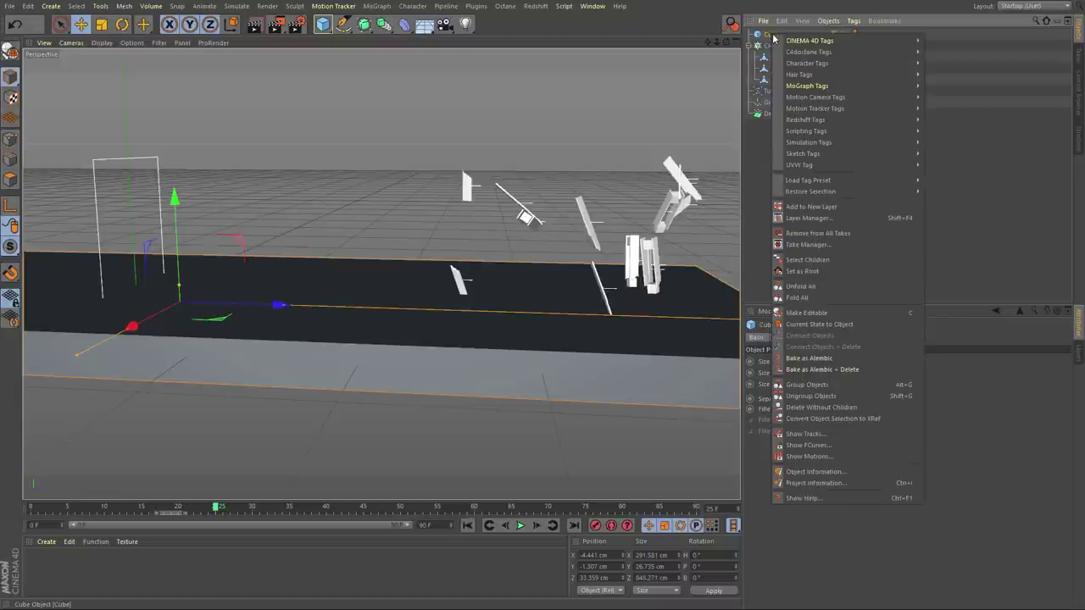
pyautogui.moveTo(827, 142)
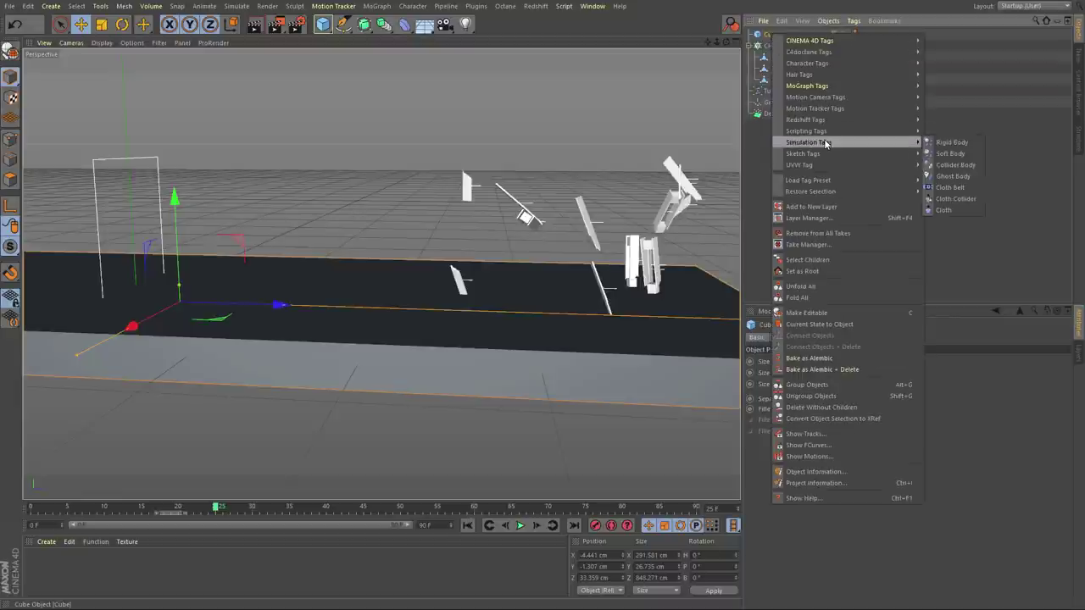
pyautogui.click(956, 166)
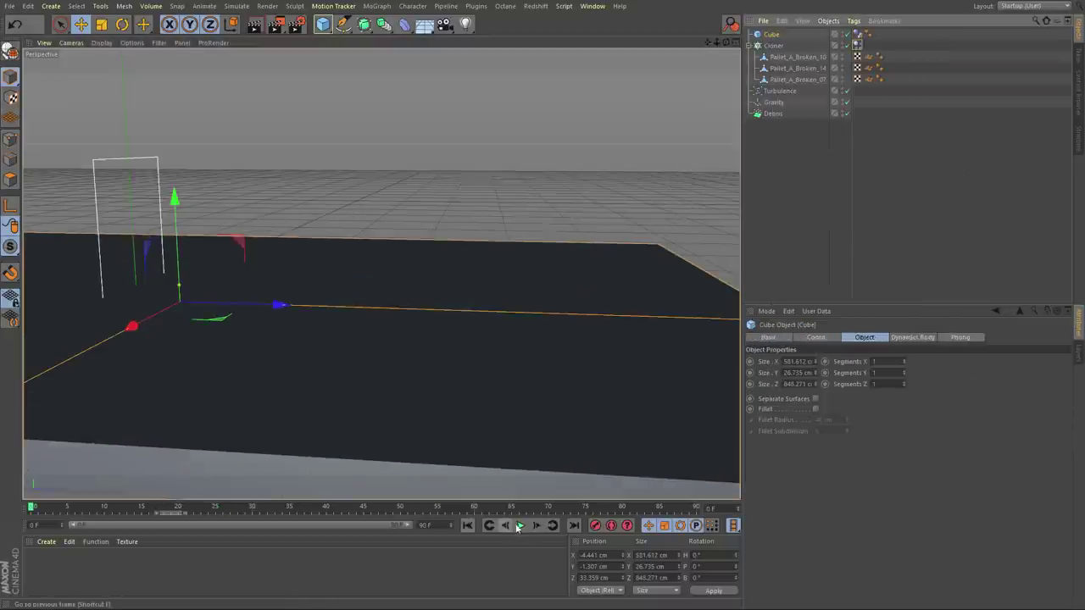
pyautogui.click(520, 526)
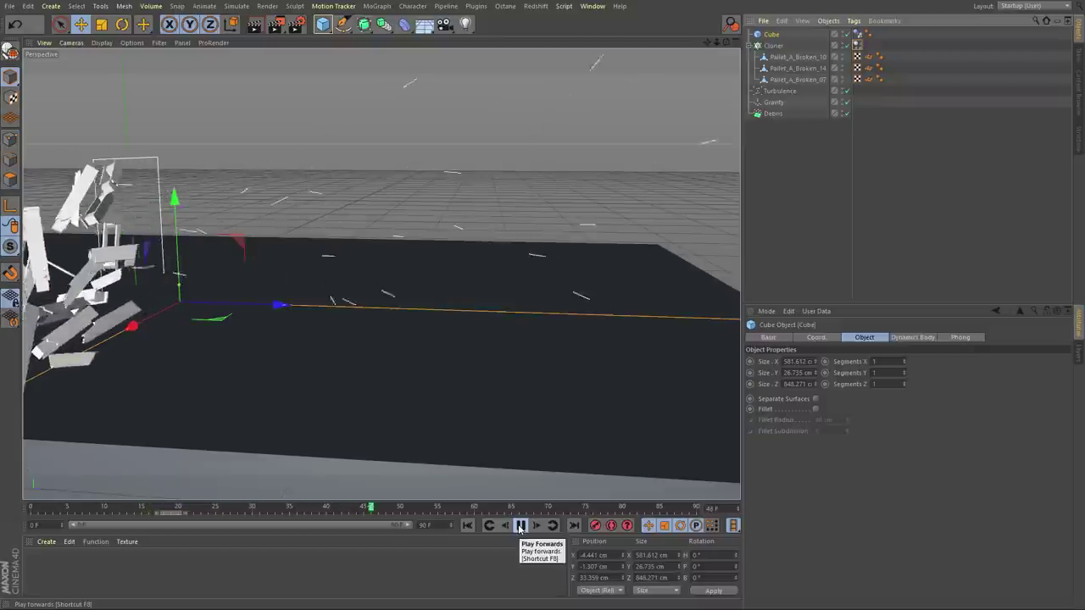
pyautogui.click(520, 525)
# Set Individual Elements to All in the Cloner's dynamics tag collision settings and play the simulation from the start.
pyautogui.click(856, 46)
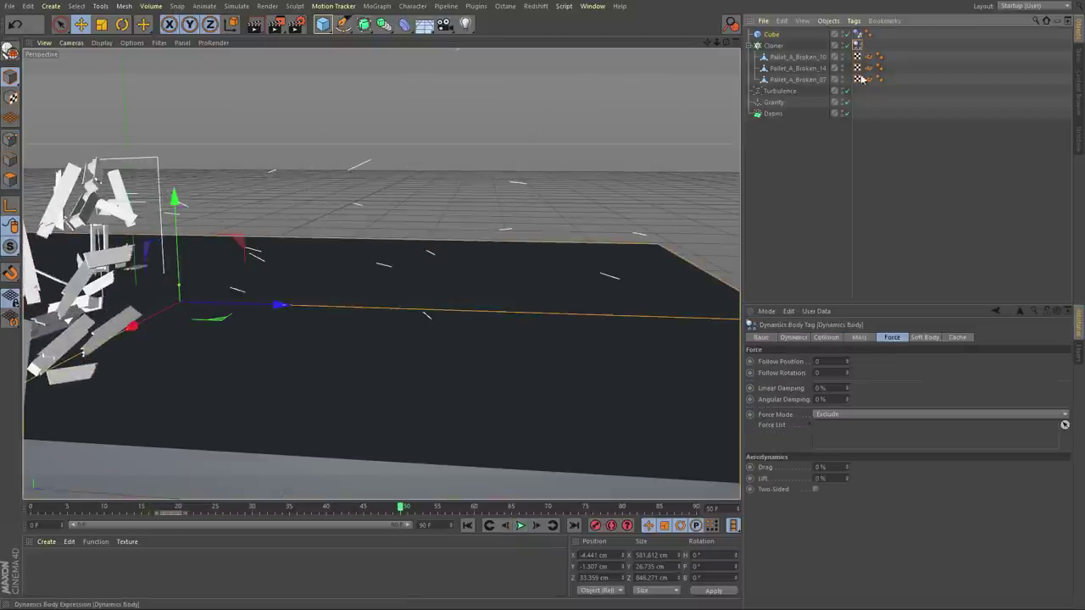
pyautogui.click(859, 337)
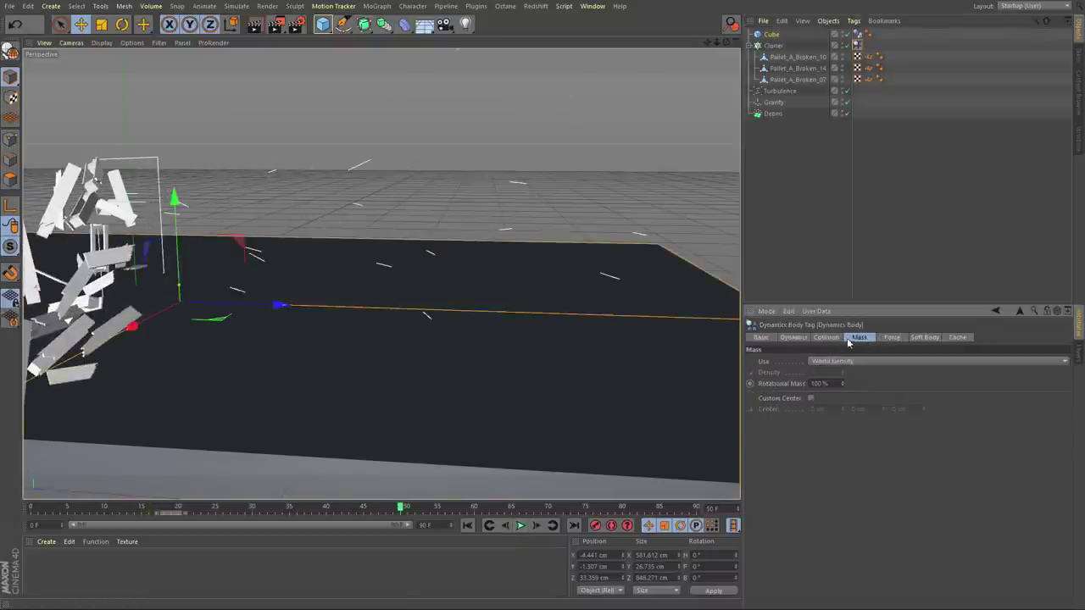
pyautogui.click(826, 337)
pyautogui.click(838, 373)
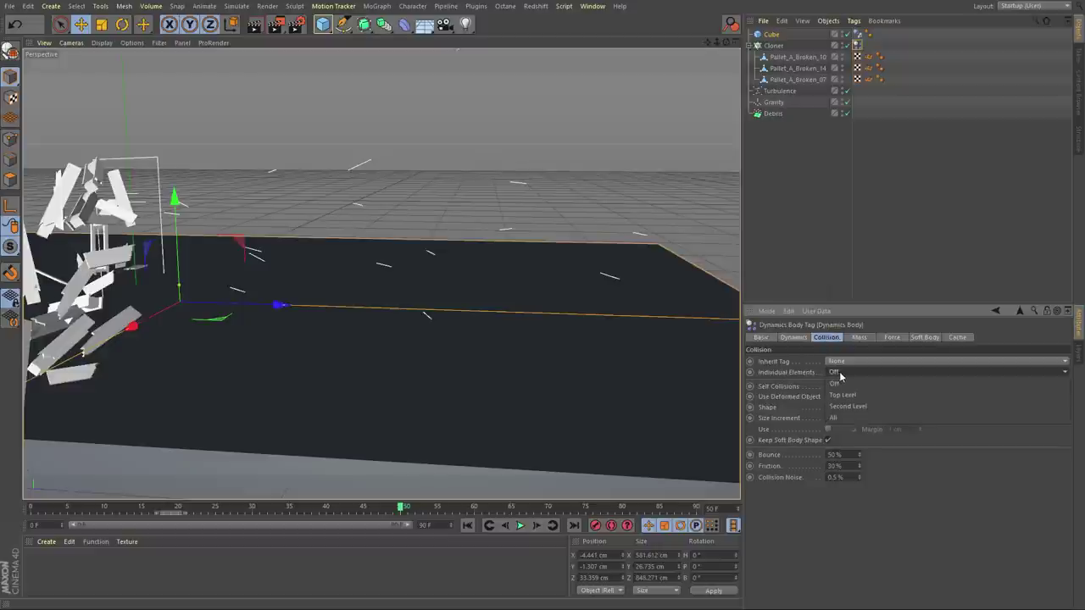
pyautogui.click(841, 416)
pyautogui.click(467, 525)
pyautogui.click(521, 525)
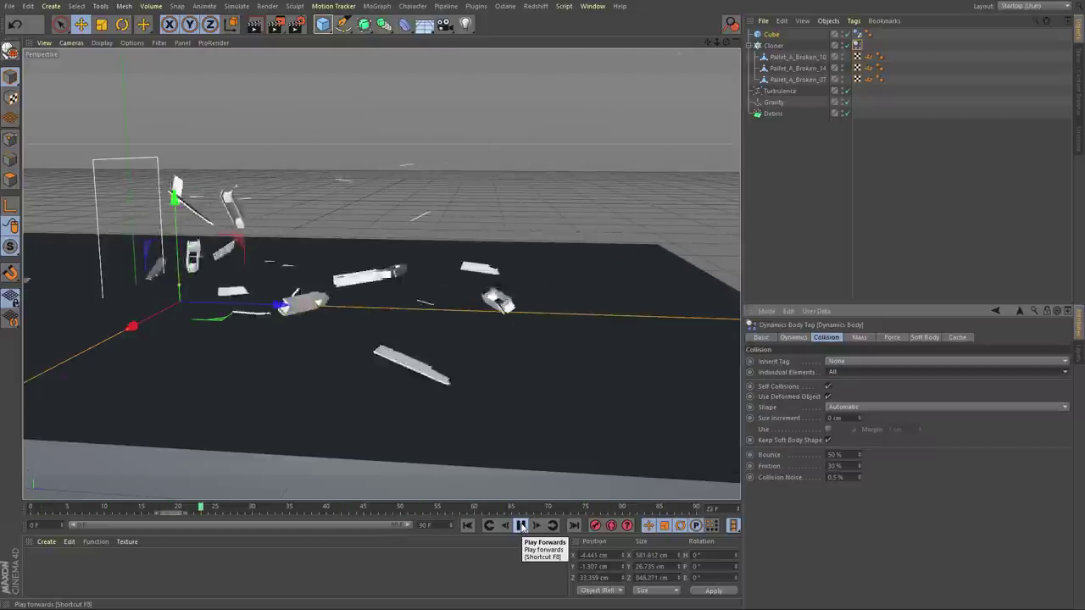
# Set Follow Position and Follow Rotation to 2 in the Cloner's dynamics tag and scrub the simulation to frame 75.
pyautogui.click(890, 337)
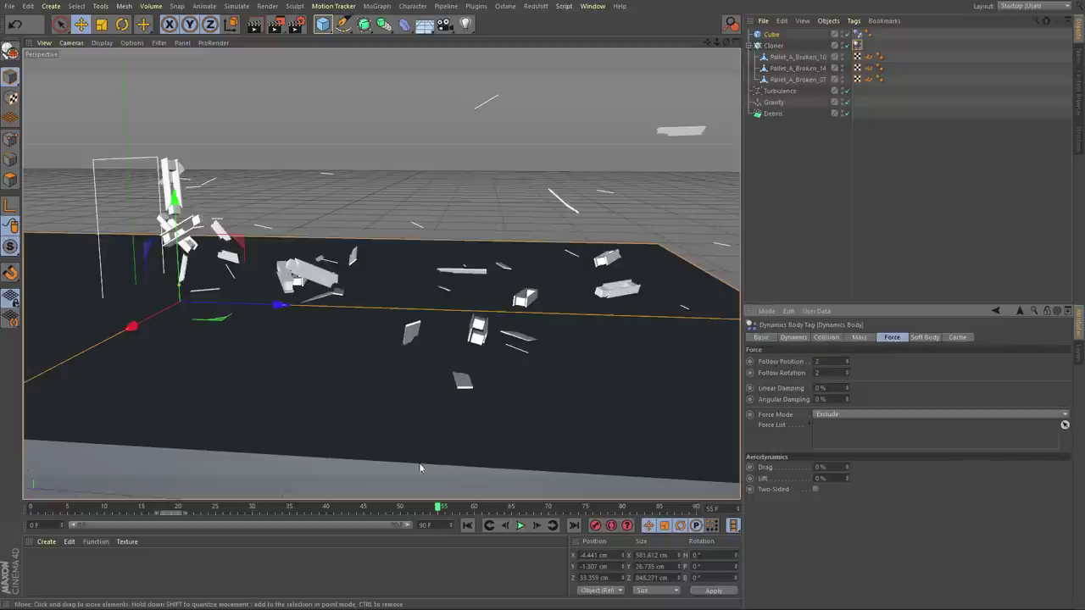
pyautogui.moveTo(215, 508); pyautogui.dragTo(585, 509)
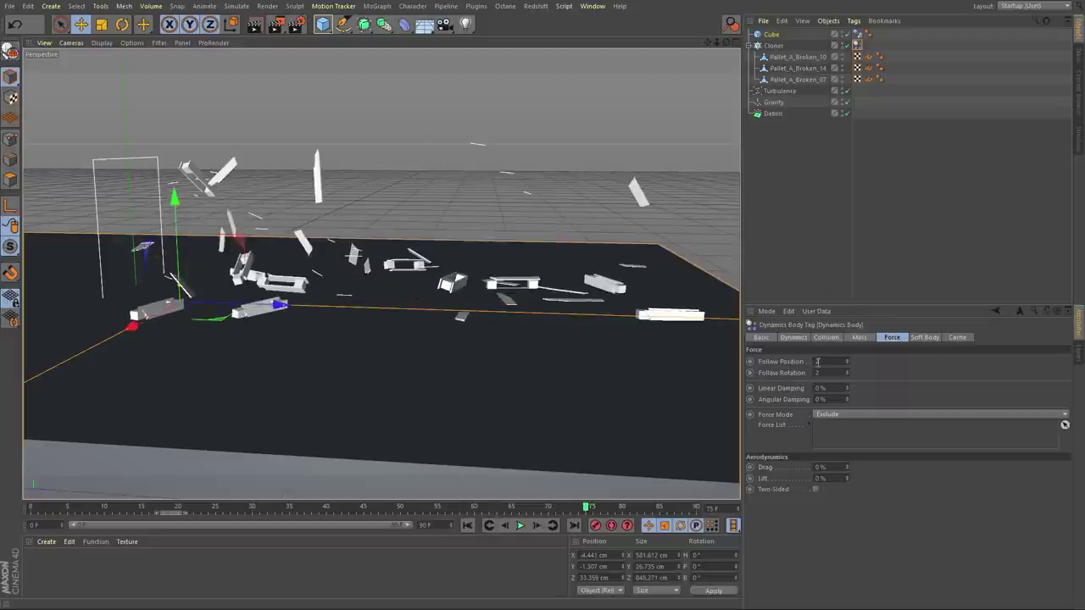
# Review the Debris emitter's particle settings and the Turbulence object's strength.
pyautogui.click(774, 113)
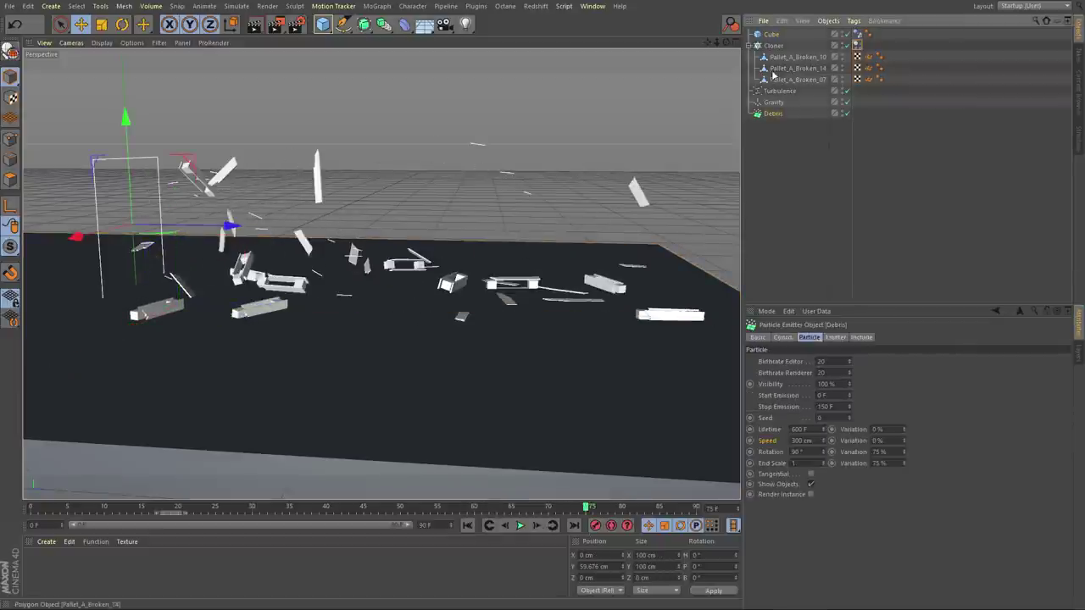
pyautogui.click(780, 91)
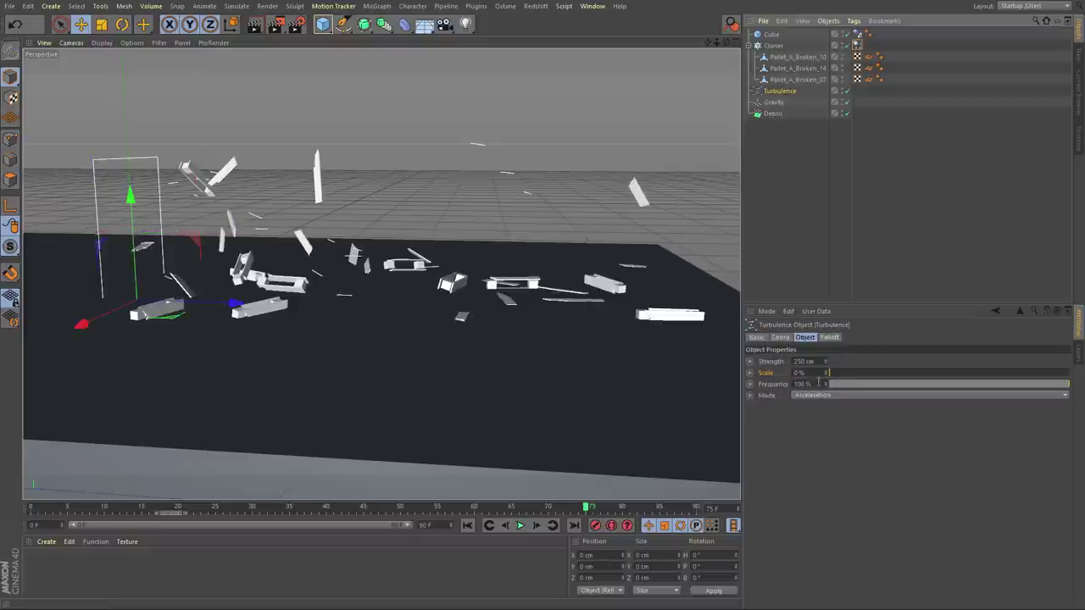
pyautogui.click(809, 361)
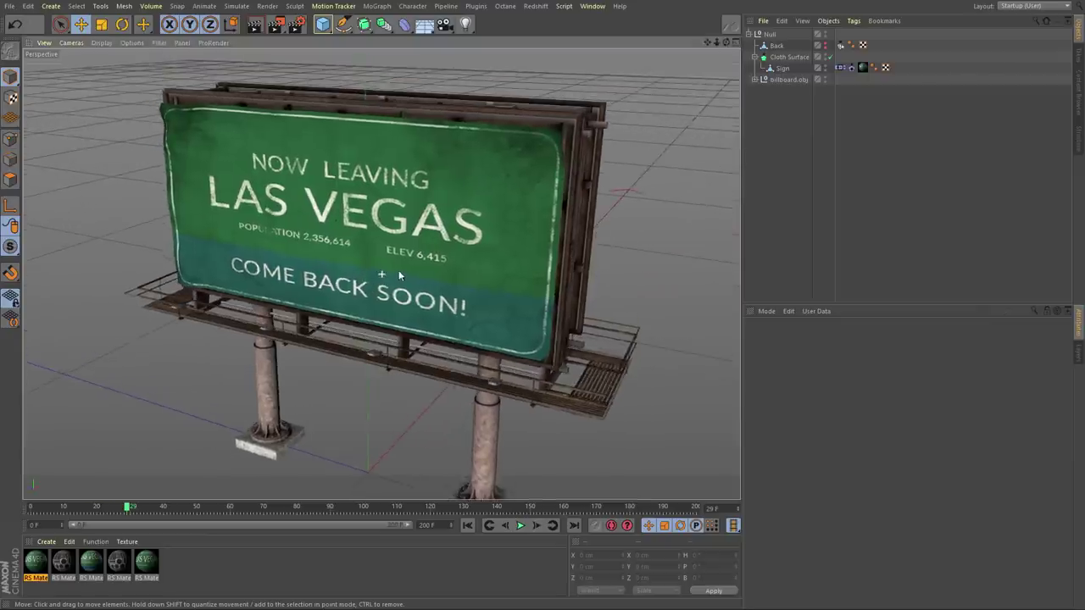
# Scrub the torn billboard animation to frame 152 and switch to the scene with the intact billboard.
pyautogui.moveTo(134, 509); pyautogui.dragTo(538, 510)
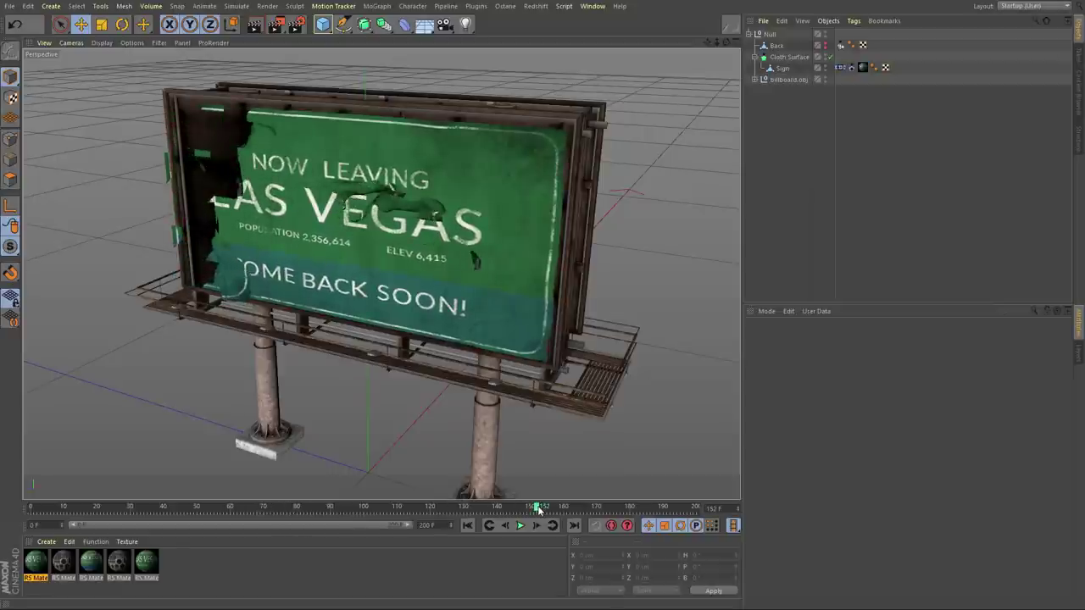
pyautogui.keyDown('alt'); pyautogui.moveTo(483, 285); pyautogui.dragTo(437, 282); pyautogui.keyUp('alt')
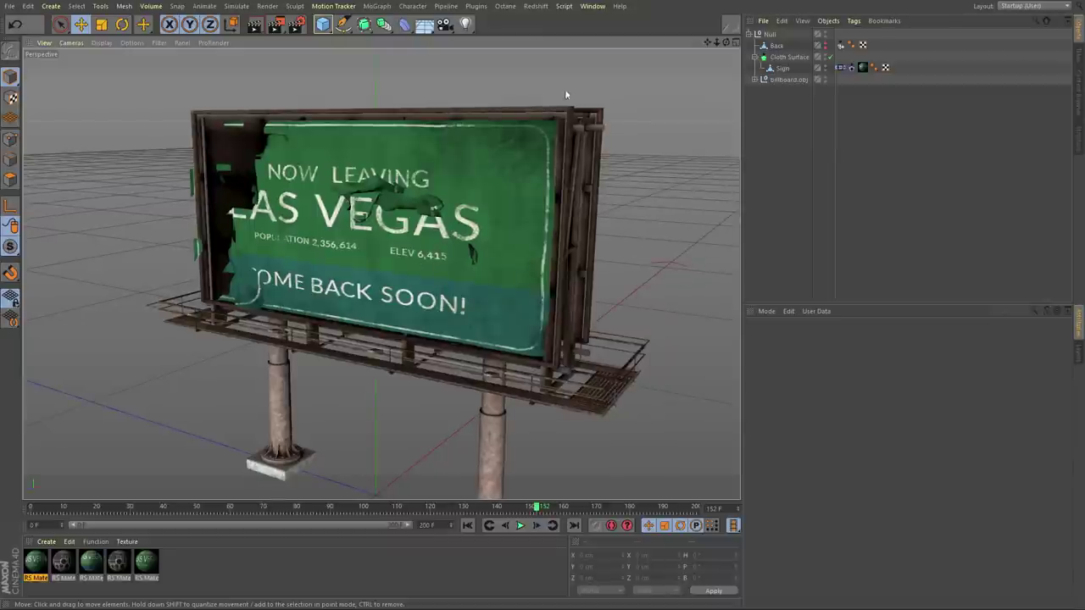
pyautogui.click(595, 7)
pyautogui.click(607, 294)
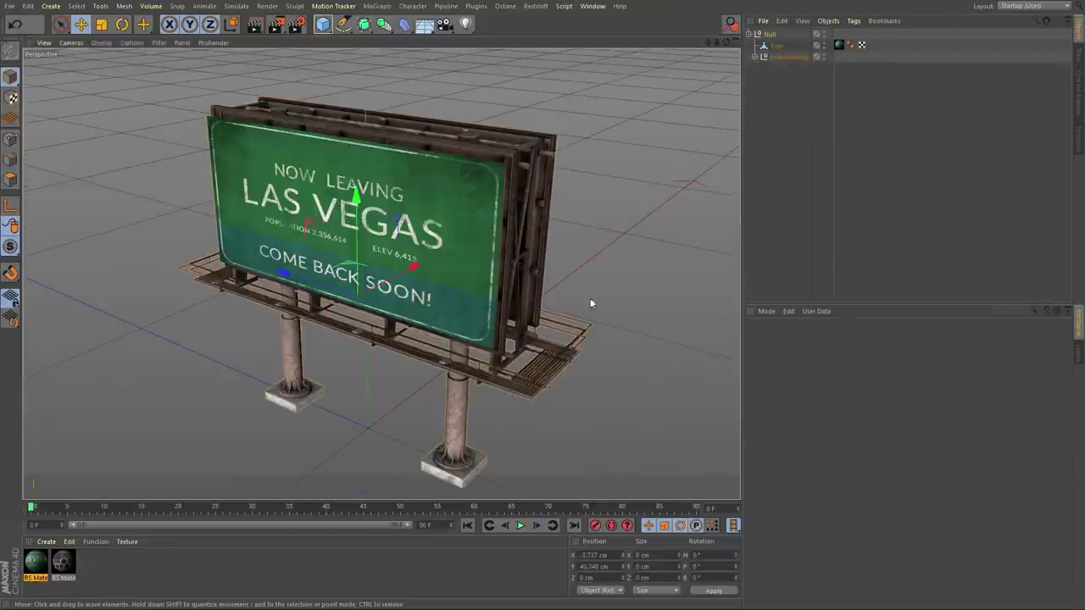
# Apply a Cloth simulation tag to the Sign object of the billboard.
pyautogui.keyDown('alt'); pyautogui.moveTo(459, 237); pyautogui.dragTo(470, 243); pyautogui.keyUp('alt')
pyautogui.click(775, 46)
pyautogui.moveTo(459, 287); pyautogui.dragTo(427, 295)
pyautogui.hotkey('ctrl', 'z')
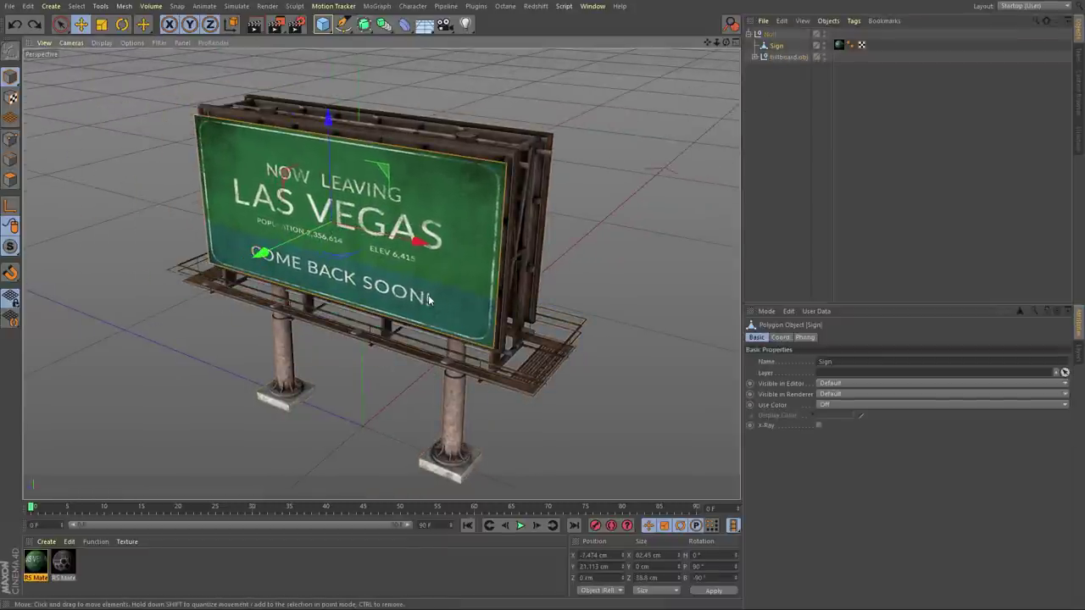
pyautogui.rightClick(781, 49)
pyautogui.moveTo(834, 158)
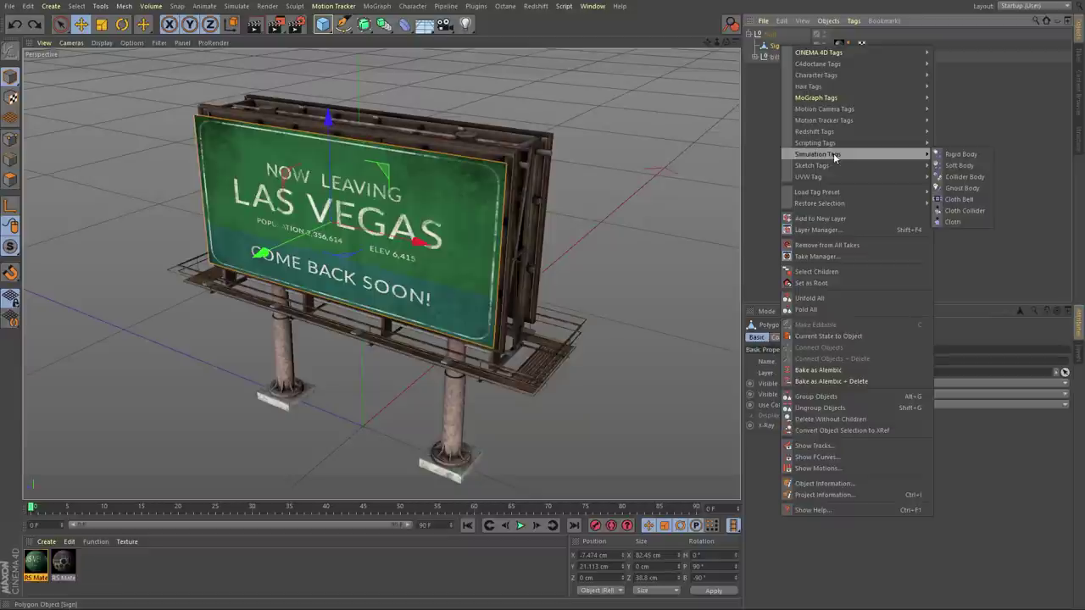
pyautogui.click(955, 222)
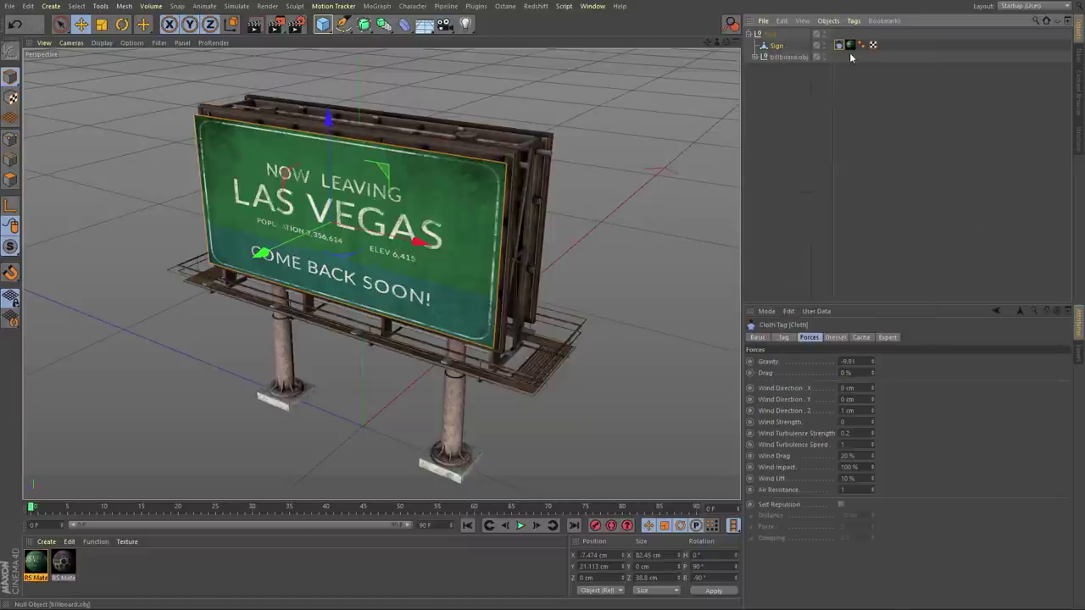
# Play the cloth simulation to examine how the sign behaves, and return to frame 0.
pyautogui.click(519, 526)
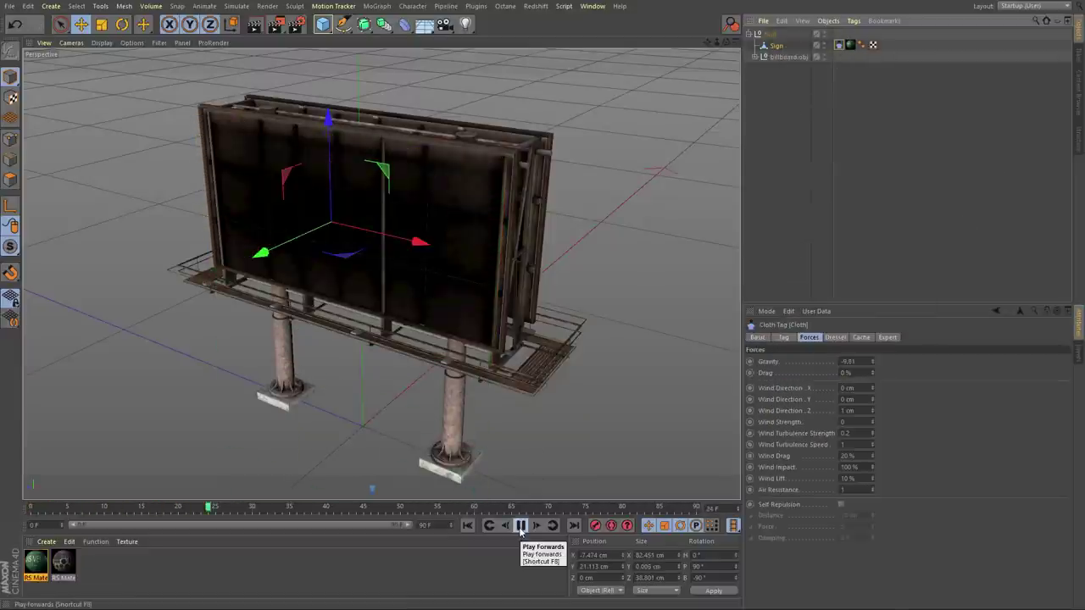
pyautogui.click(467, 525)
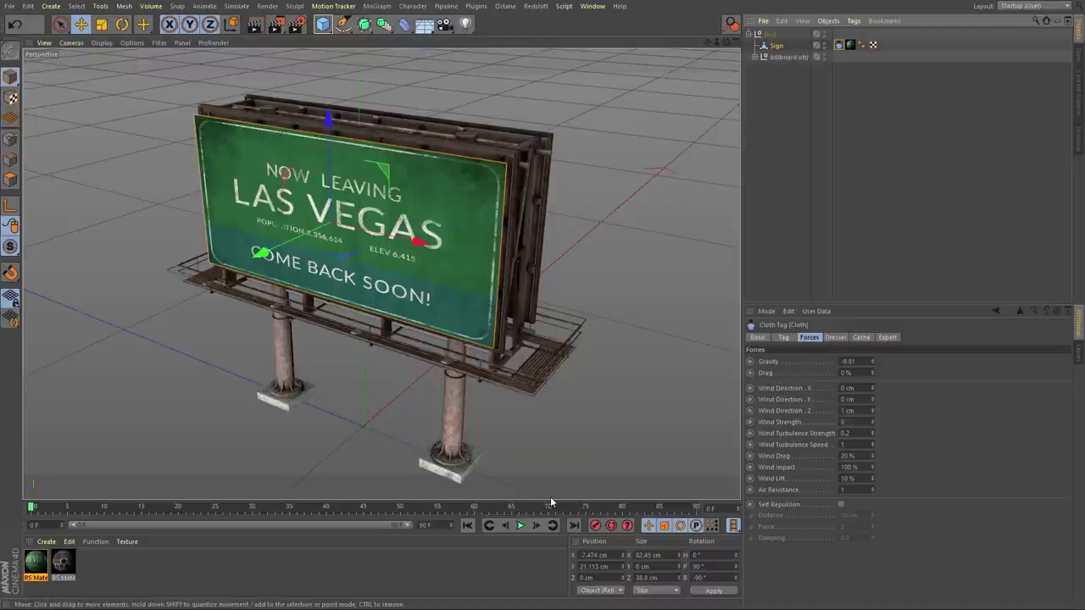
pyautogui.click(520, 525)
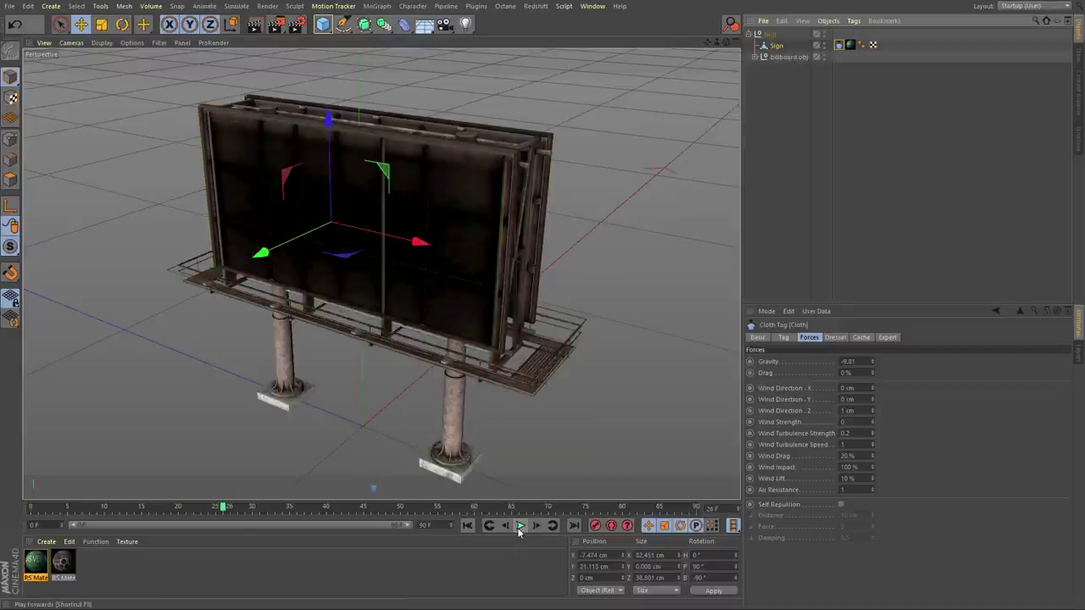
pyautogui.click(469, 526)
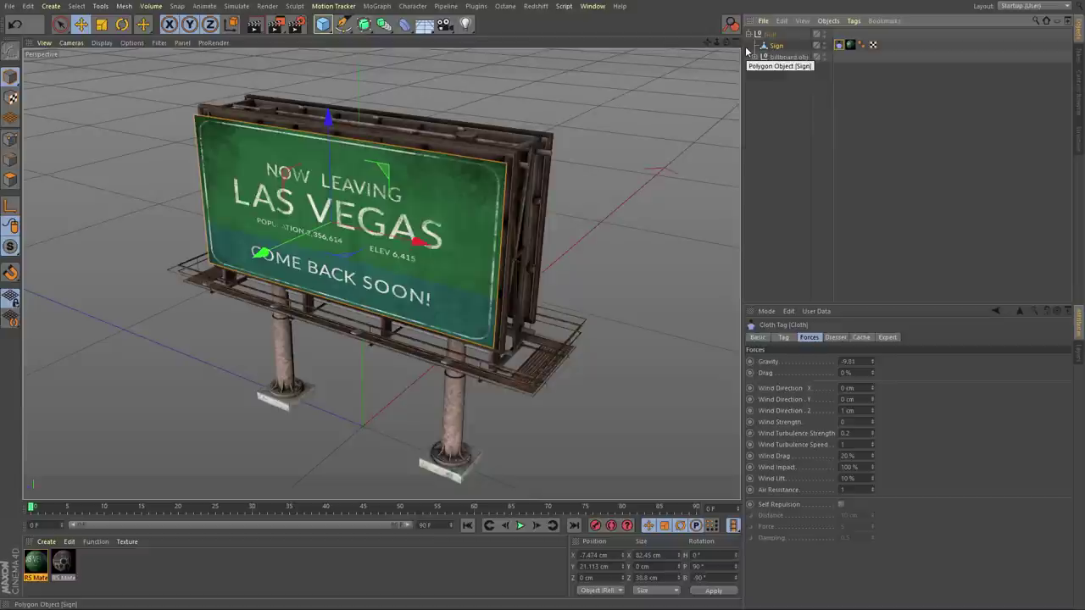
# Add a cube about 20 × 37 × 83 cm inside the billboard frame at about Y 63 cm, and make it editable.
pyautogui.click(323, 24)
pyautogui.moveTo(519, 285); pyautogui.dragTo(418, 354)
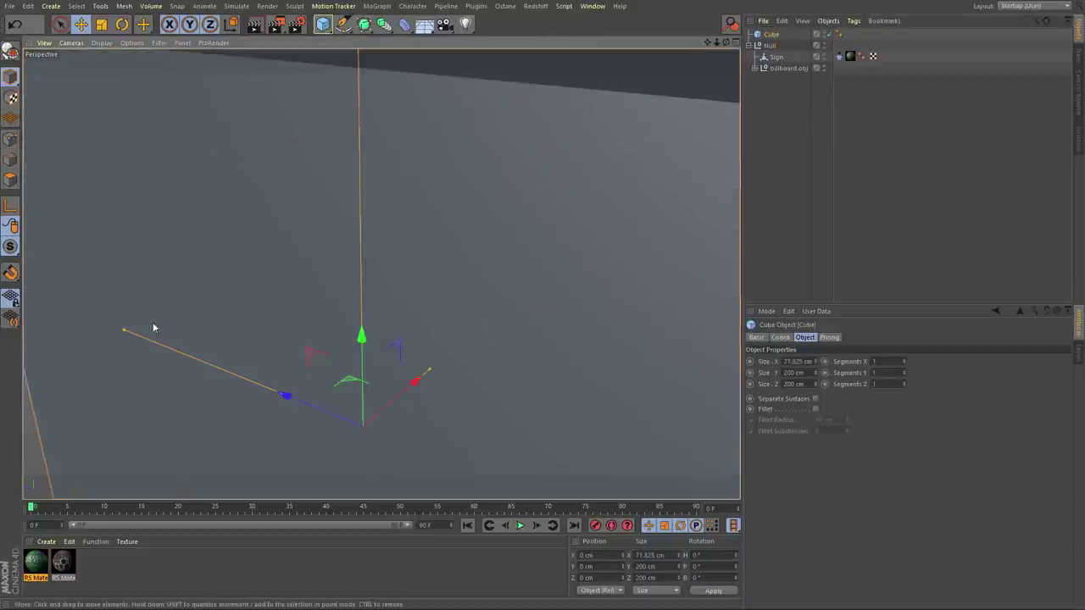
pyautogui.moveTo(126, 330); pyautogui.dragTo(268, 368)
pyautogui.moveTo(366, 85); pyautogui.dragTo(356, 146)
pyautogui.keyDown('alt'); pyautogui.moveTo(284, 246); pyautogui.dragTo(334, 210); pyautogui.keyUp('alt')
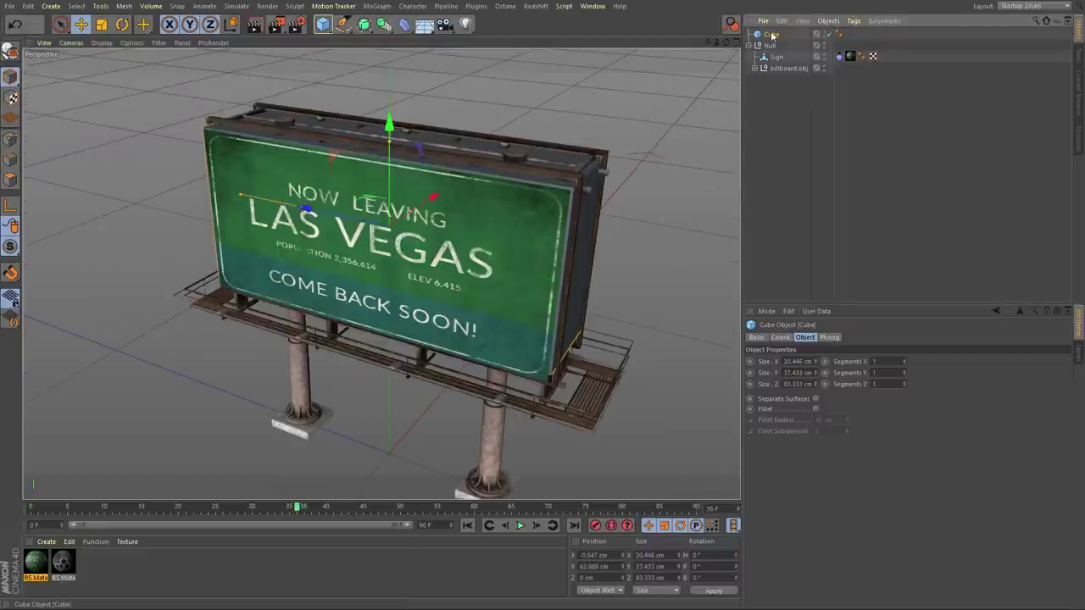
pyautogui.press('c')
pyautogui.keyDown('alt'); pyautogui.moveTo(506, 312); pyautogui.dragTo(611, 305); pyautogui.keyUp('alt')
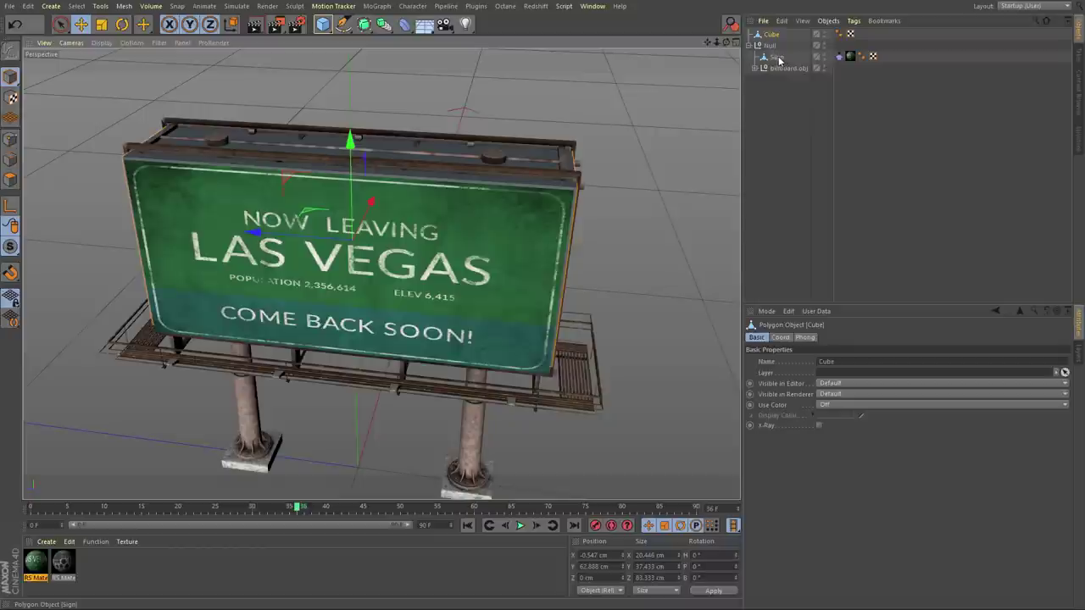
# Apply a Cloth Belt tag to the Sign object and assign the Cube as its Belt On object.
pyautogui.click(776, 56)
pyautogui.rightClick(778, 60)
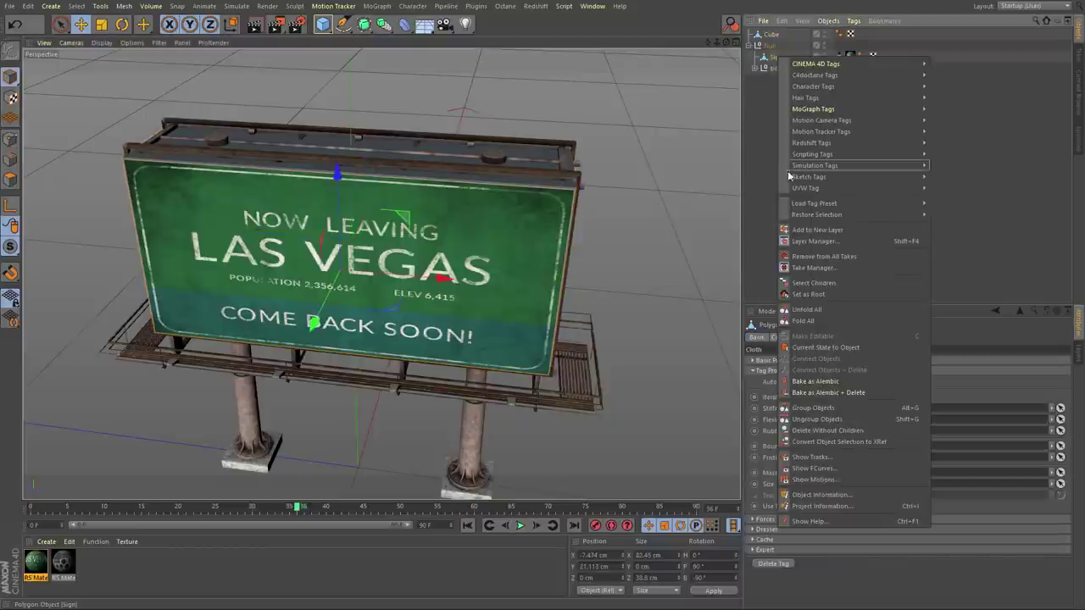
pyautogui.moveTo(847, 165)
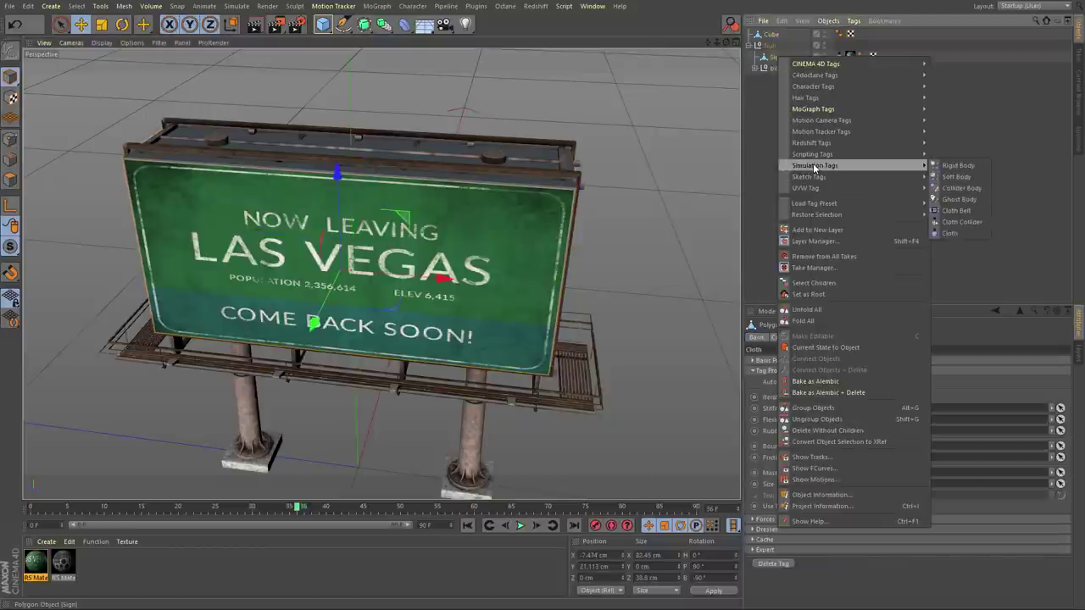
pyautogui.click(957, 214)
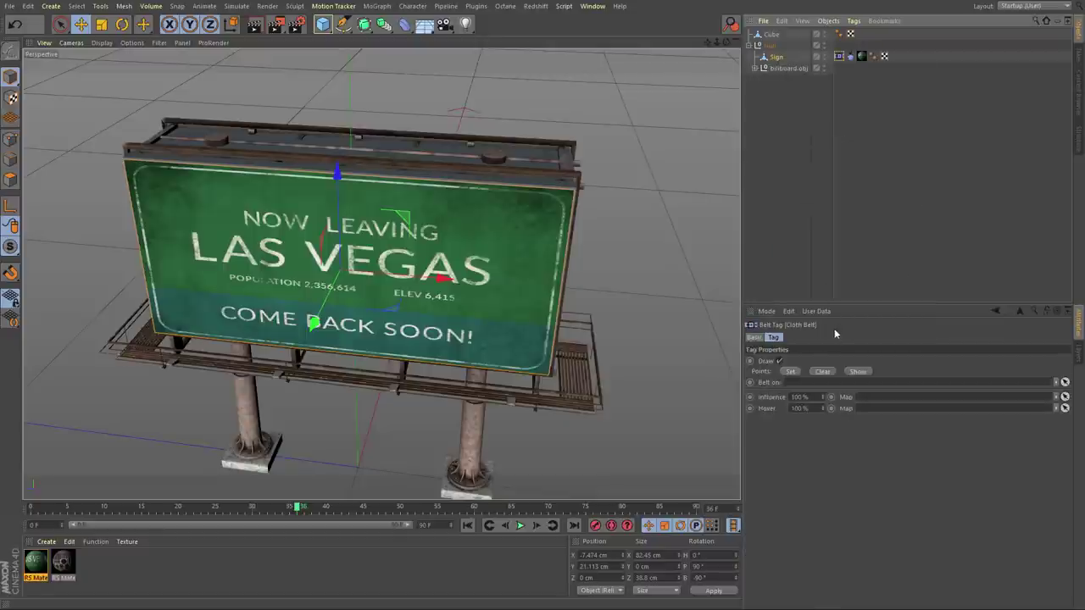
pyautogui.click(1065, 382)
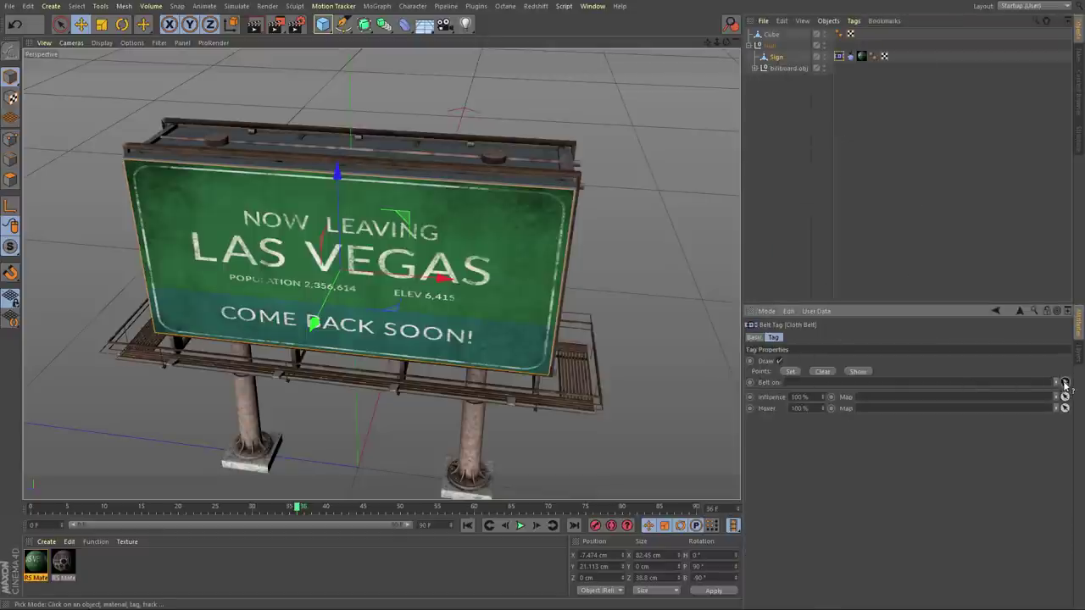
pyautogui.click(771, 36)
pyautogui.keyDown('alt'); pyautogui.moveTo(567, 321); pyautogui.dragTo(517, 301); pyautogui.keyUp('alt')
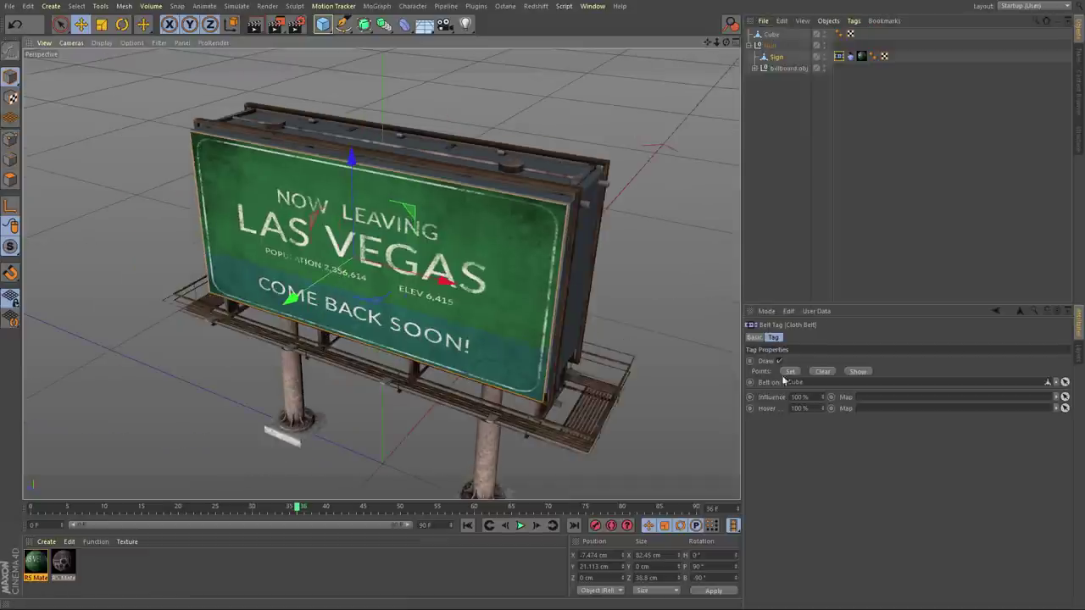
pyautogui.click(791, 373)
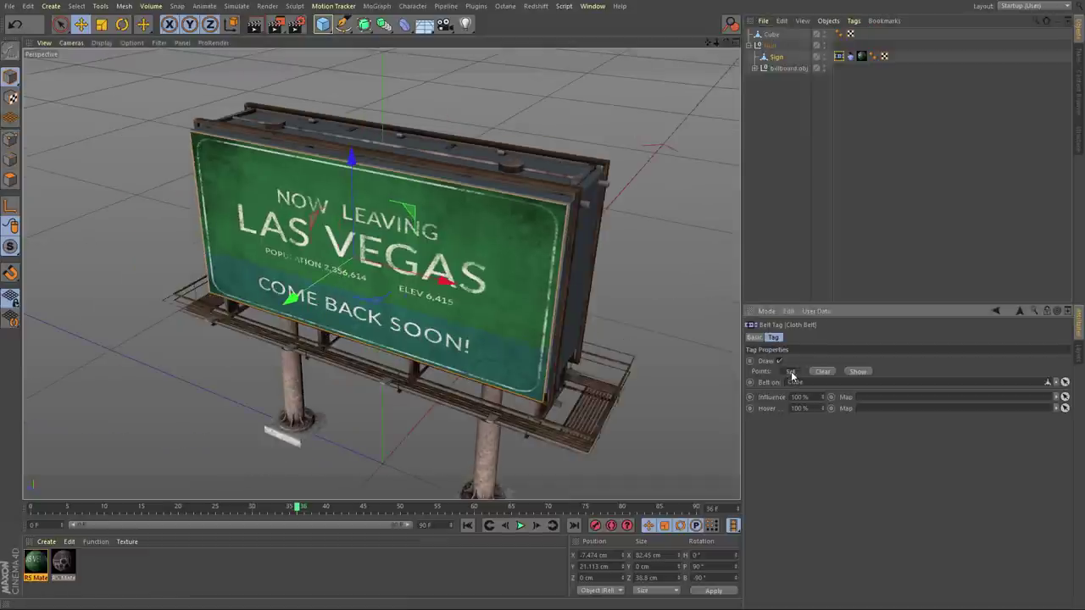
# Select most of the Sign's points with Live Selection, leaving irregular gaps mainly near one side, and open the Sign's Cloth Belt tag.
pyautogui.click(12, 140)
pyautogui.click(62, 24)
pyautogui.keyDown('alt'); pyautogui.moveTo(318, 288); pyautogui.dragTo(344, 254); pyautogui.keyUp('alt')
pyautogui.moveTo(251, 149); pyautogui.dragTo(251, 167)
pyautogui.keyDown('shift'); pyautogui.click(217, 226); pyautogui.keyUp('shift')
pyautogui.keyDown('shift'); pyautogui.moveTo(188, 204); pyautogui.dragTo(200, 182); pyautogui.keyUp('shift')
pyautogui.keyDown('shift'); pyautogui.click(261, 267); pyautogui.keyUp('shift')
pyautogui.moveTo(206, 279)
pyautogui.keyDown('shift'); pyautogui.mouseDown()
pyautogui.moveTo(188, 280)
pyautogui.moveTo(241, 316)
pyautogui.mouseUp(); pyautogui.keyUp('shift')
pyautogui.keyDown('shift'); pyautogui.moveTo(307, 305); pyautogui.dragTo(307, 318); pyautogui.keyUp('shift')
pyautogui.keyDown('shift'); pyautogui.moveTo(334, 196); pyautogui.dragTo(286, 170); pyautogui.keyUp('shift')
pyautogui.moveTo(304, 238)
pyautogui.keyDown('shift'); pyautogui.mouseDown()
pyautogui.moveTo(365, 174)
pyautogui.moveTo(471, 195)
pyautogui.mouseUp(); pyautogui.keyUp('shift')
pyautogui.keyDown('shift'); pyautogui.moveTo(458, 259); pyautogui.dragTo(592, 310); pyautogui.keyUp('shift')
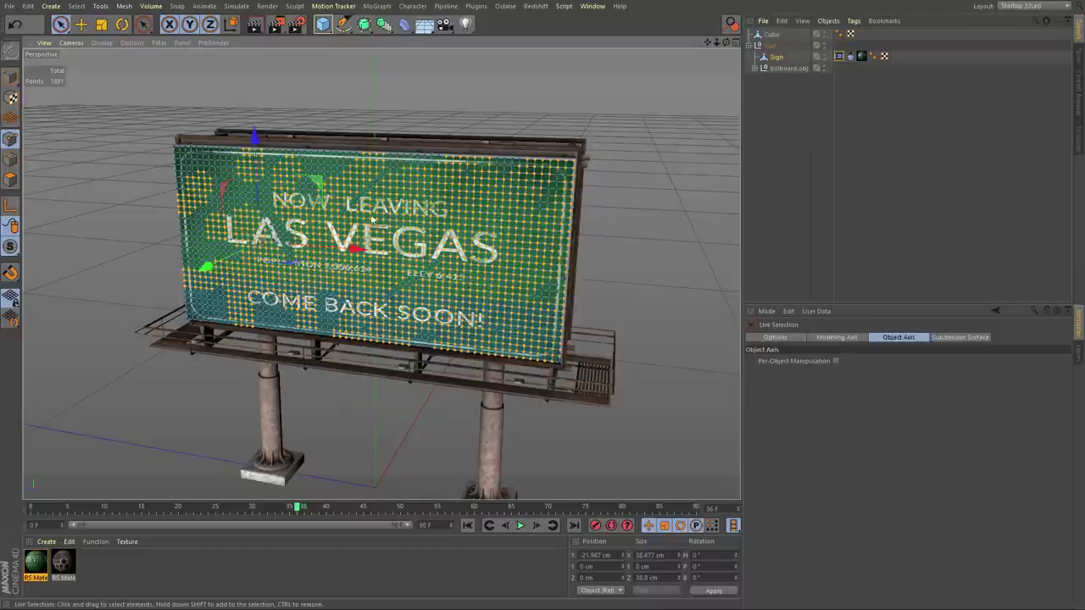
pyautogui.keyDown('shift'); pyautogui.moveTo(463, 346); pyautogui.dragTo(465, 387); pyautogui.keyUp('shift')
pyautogui.keyDown('alt'); pyautogui.moveTo(474, 296); pyautogui.dragTo(449, 309); pyautogui.keyUp('alt')
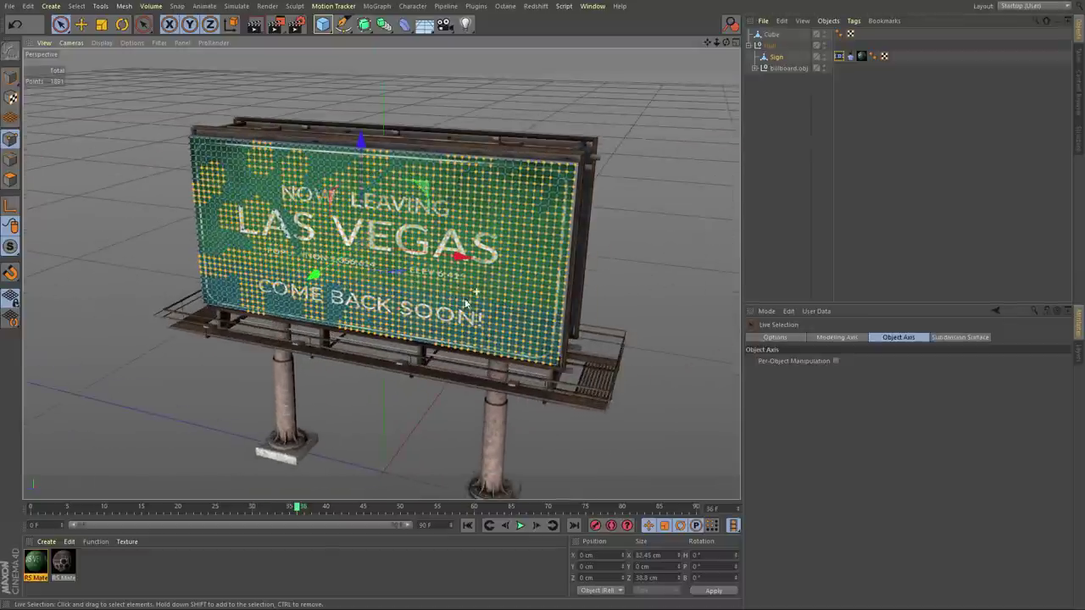
pyautogui.click(839, 56)
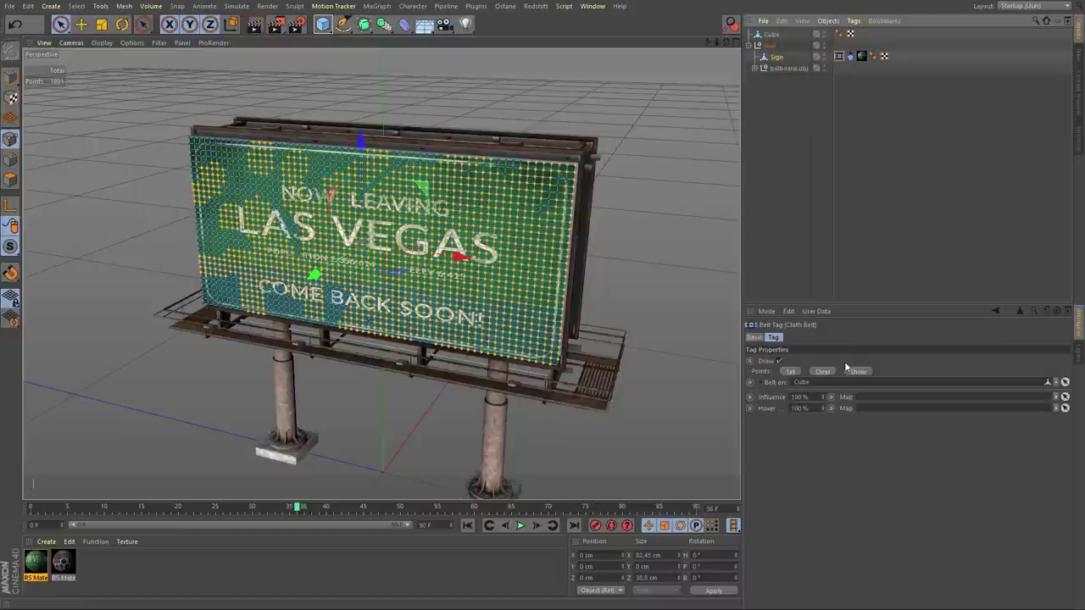
# Set the selected Sign points as the Cloth Belt's points, switch to Model mode, and turn off the belt tag's Draw option.
pyautogui.click(790, 372)
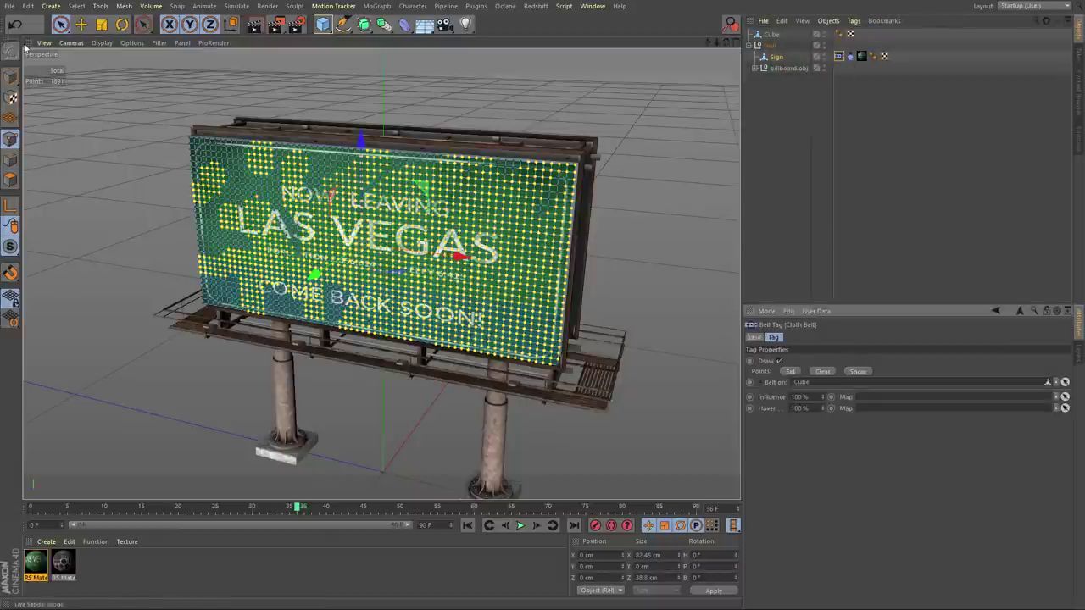
pyautogui.click(10, 78)
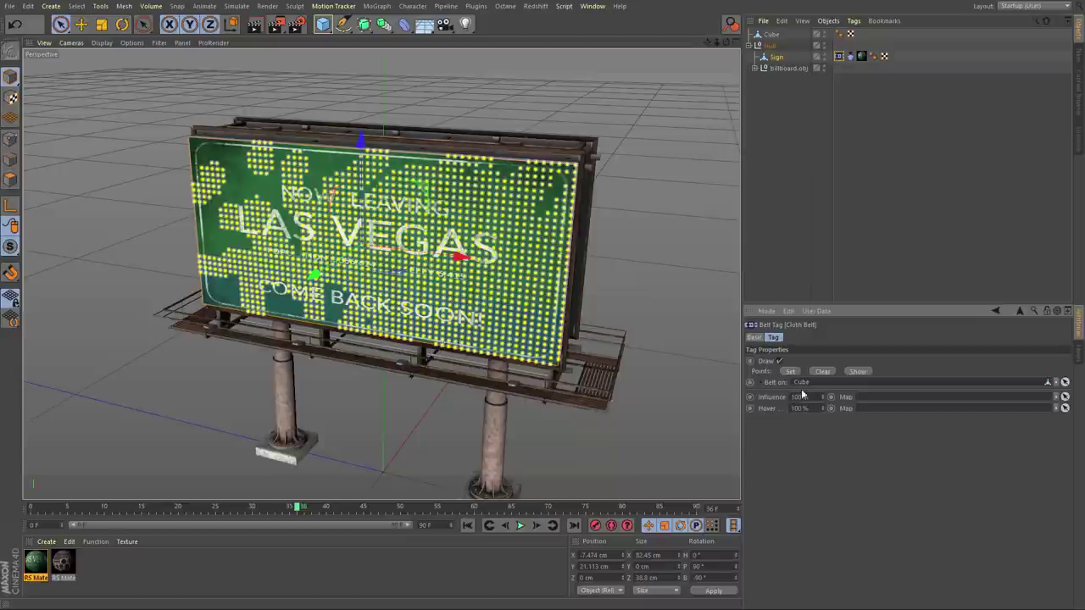
pyautogui.click(780, 361)
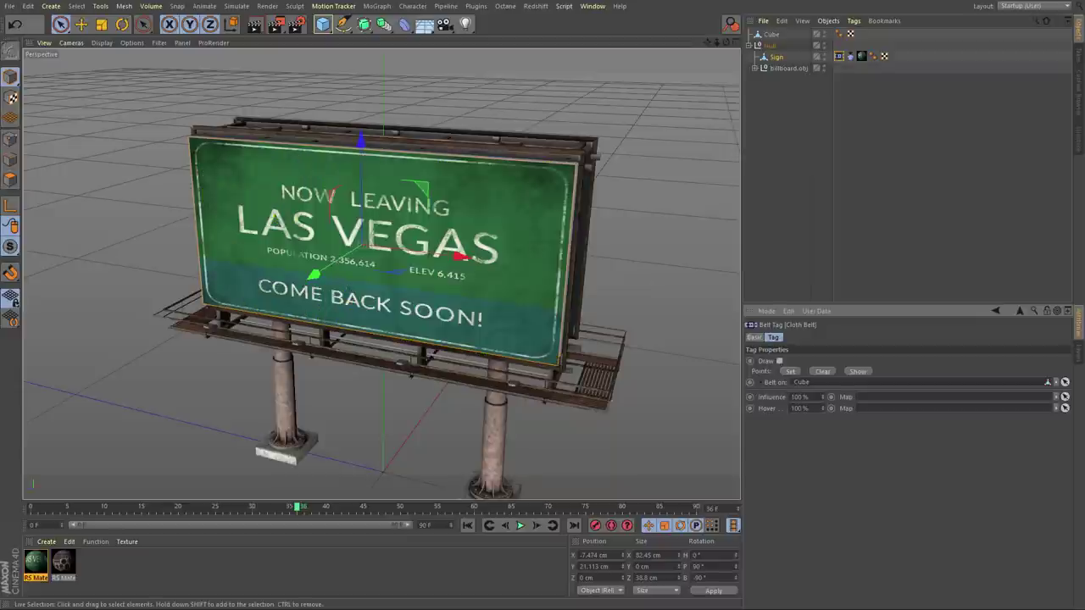
pyautogui.click(81, 26)
# Set the Sign's cloth Gravity to 0, Wind Direction to 25, 25, 50 cm and Wind Strength to 5, and play the simulation.
pyautogui.click(850, 56)
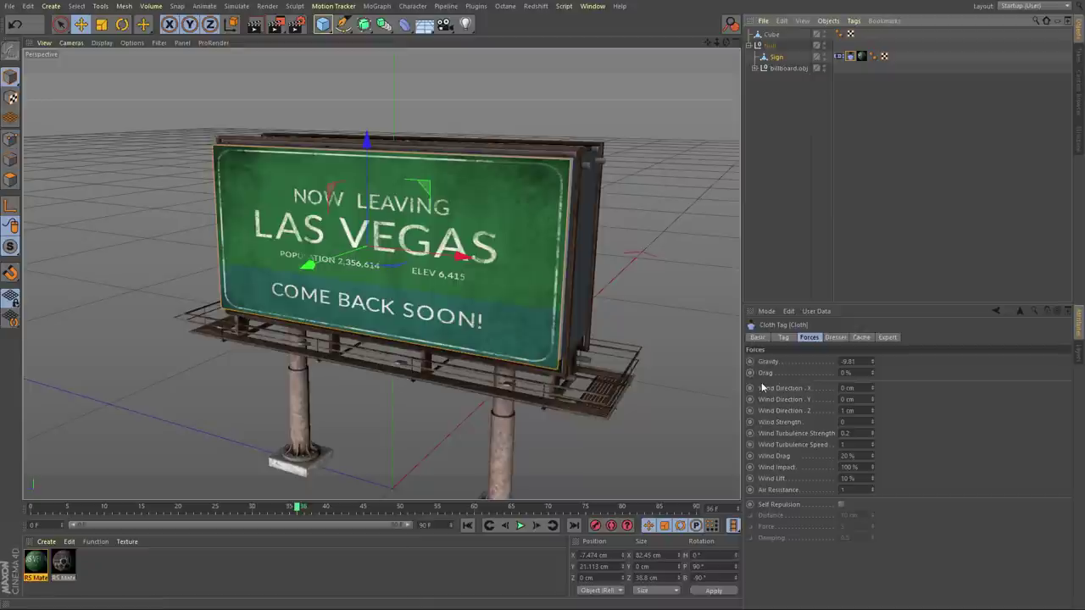
pyautogui.moveTo(862, 362); pyautogui.dragTo(761, 374)
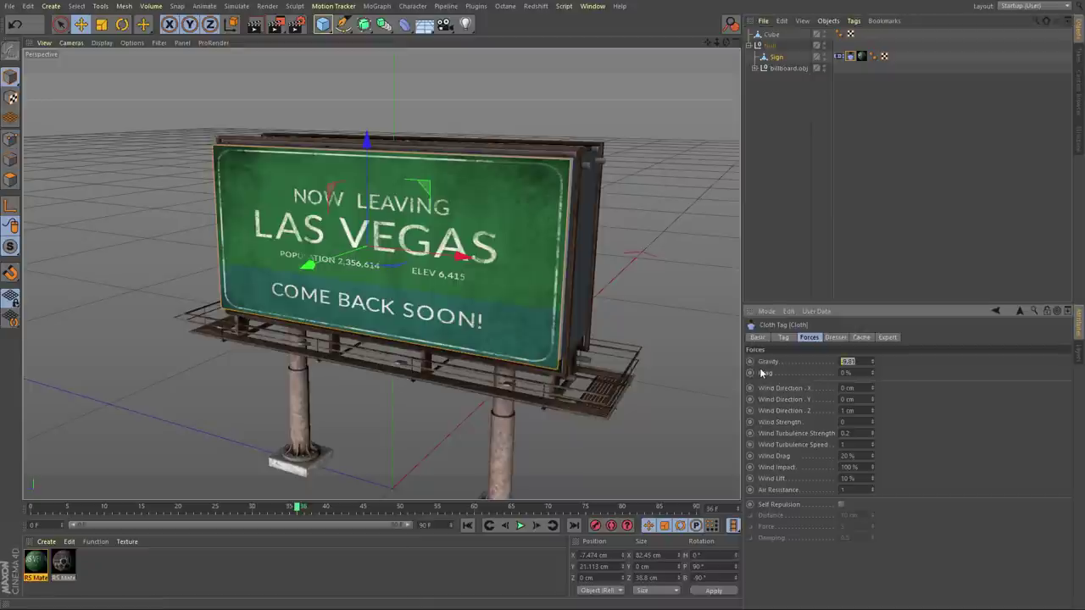
pyautogui.click(864, 387)
pyautogui.write('25')
pyautogui.press('Tab')
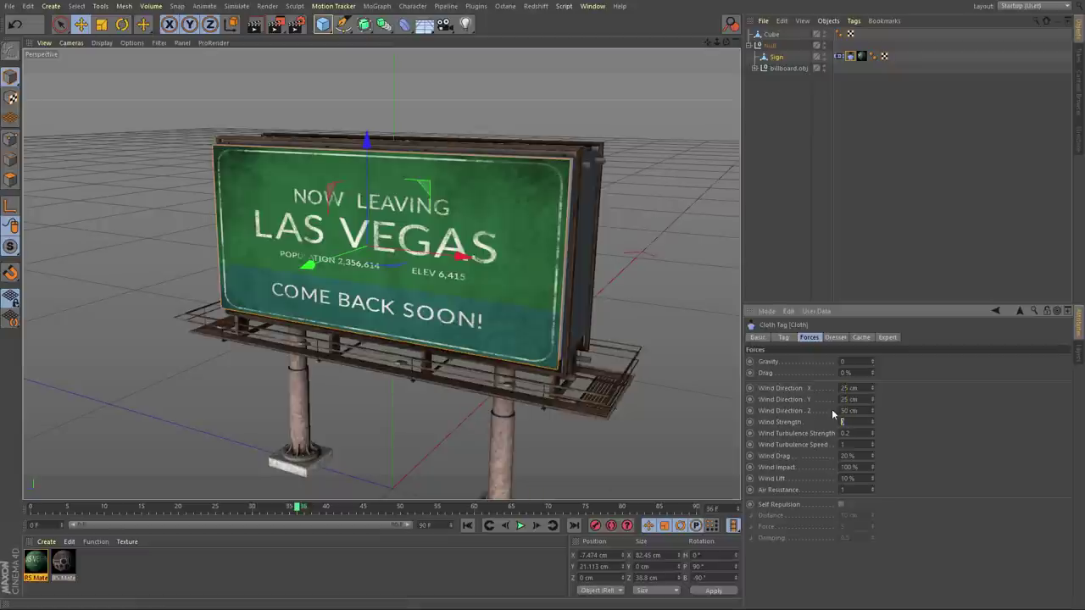
pyautogui.click(467, 525)
pyautogui.click(521, 525)
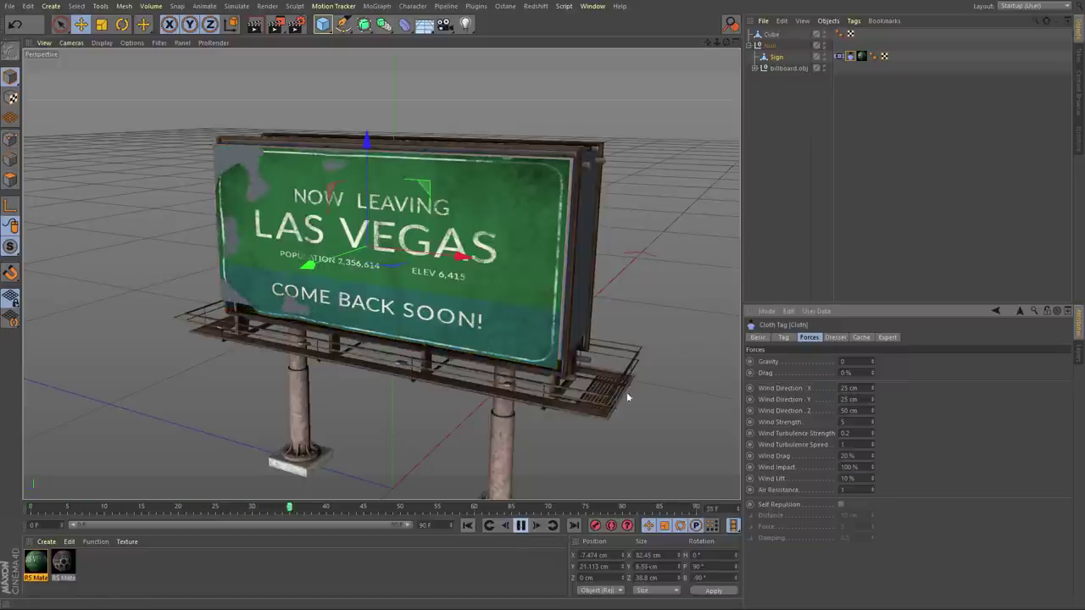
# Set the cloth's Wind Direction X to -50 cm and check how the sign flaps during playback.
pyautogui.moveTo(858, 388); pyautogui.dragTo(751, 388)
pyautogui.press('BackSpace')
pyautogui.write('-50')
pyautogui.press('Return')
pyautogui.keyDown('alt'); pyautogui.moveTo(458, 314); pyautogui.dragTo(505, 300); pyautogui.keyUp('alt')
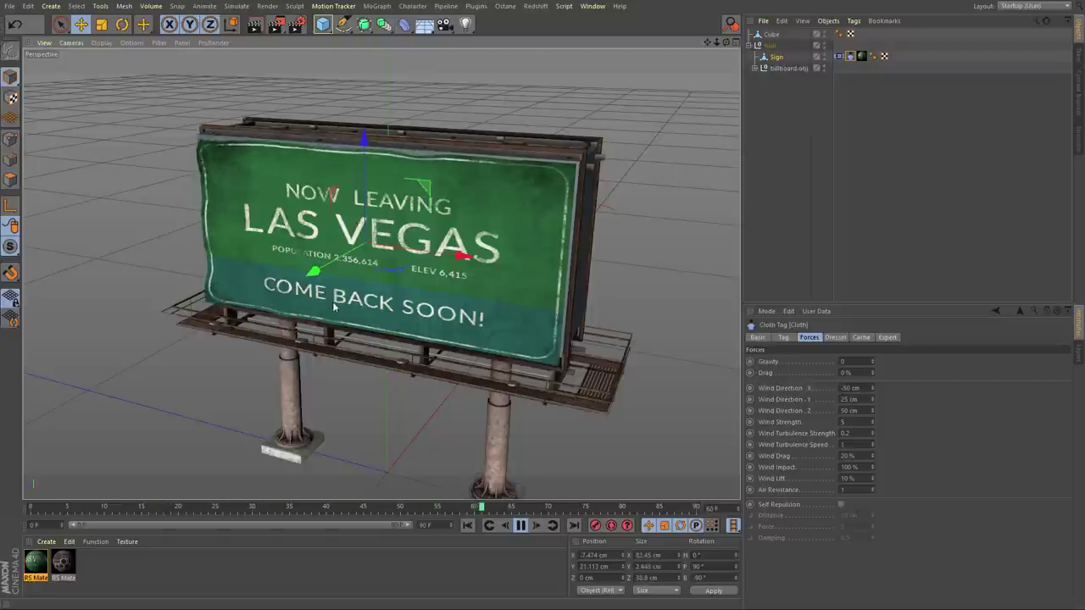
pyautogui.click(520, 526)
# Add a Cloth Surface object as the parent of the Sign.
pyautogui.click(775, 58)
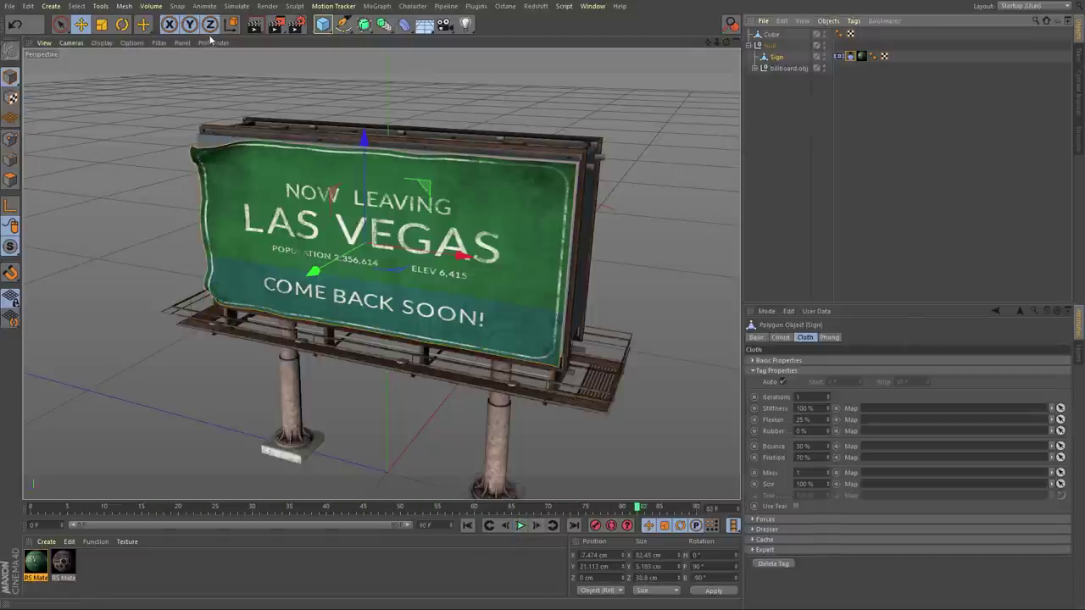
pyautogui.click(236, 7)
pyautogui.moveTo(254, 22)
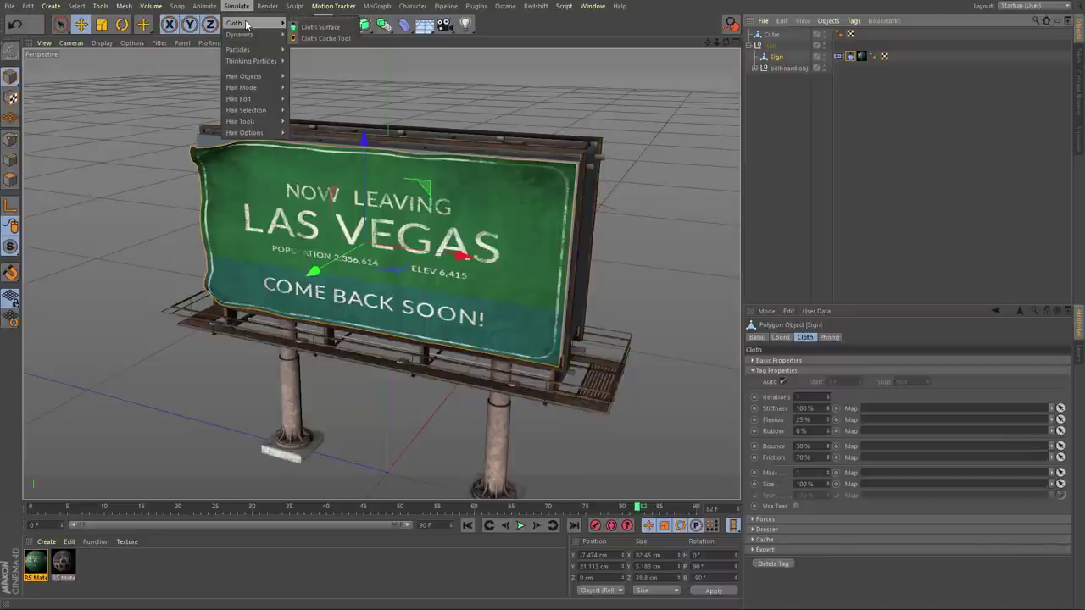
pyautogui.keyDown('alt'); pyautogui.click(332, 29); pyautogui.keyUp('alt')
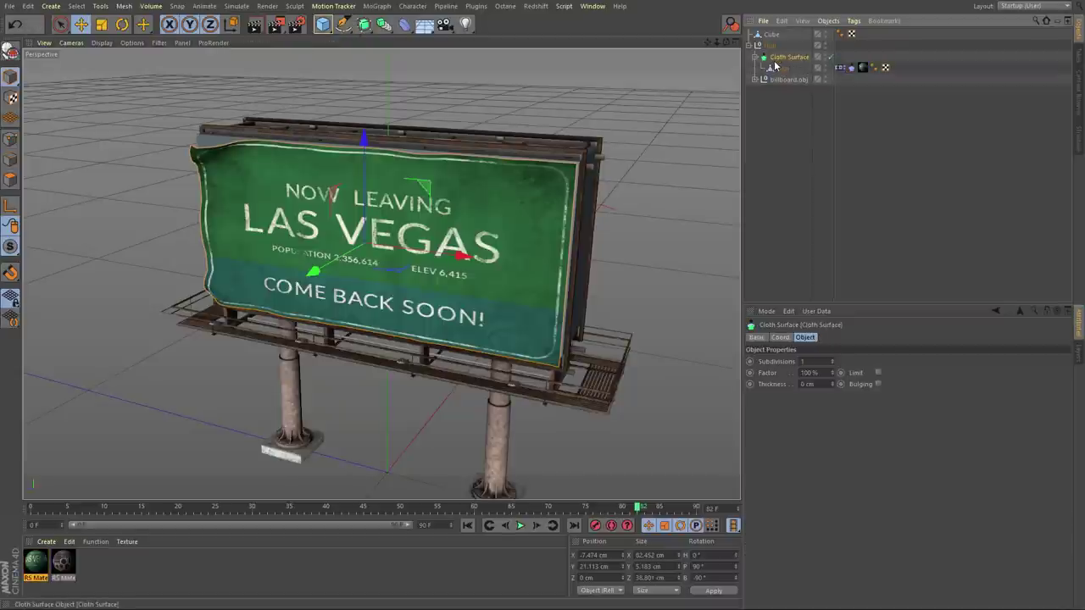
# Enable Use Tear in the Sign's Cloth tag and play the simulation from the first frame.
pyautogui.click(839, 68)
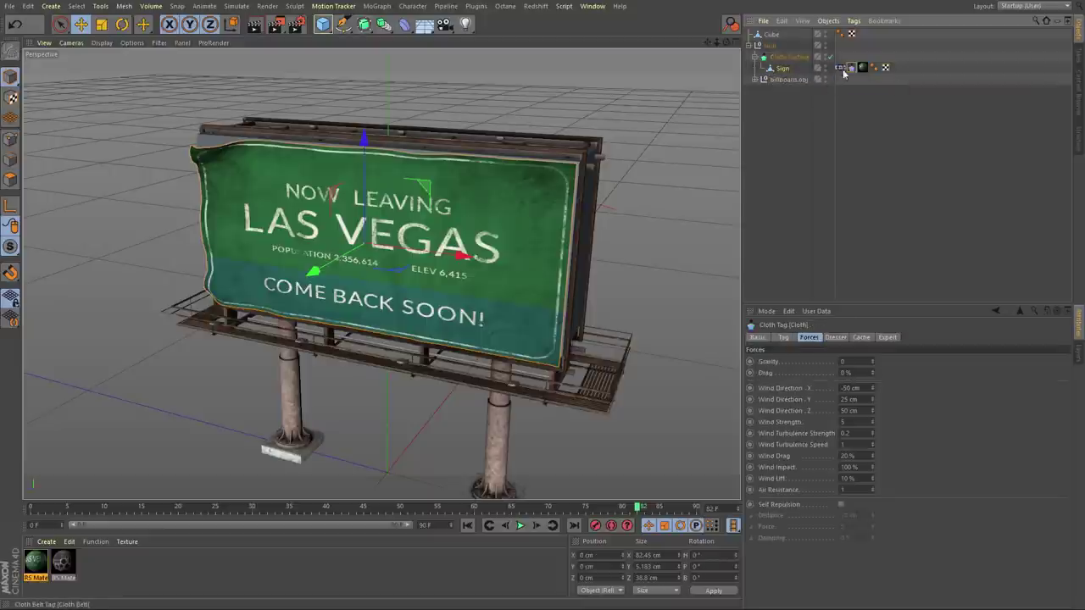
pyautogui.click(784, 337)
pyautogui.click(791, 486)
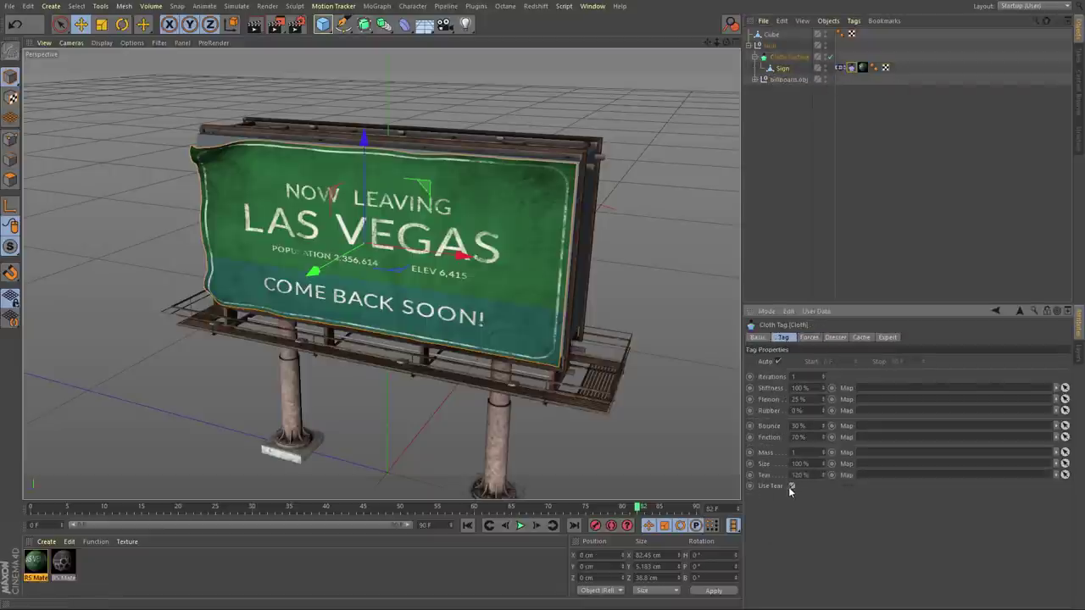
pyautogui.click(467, 526)
pyautogui.click(520, 525)
pyautogui.click(521, 525)
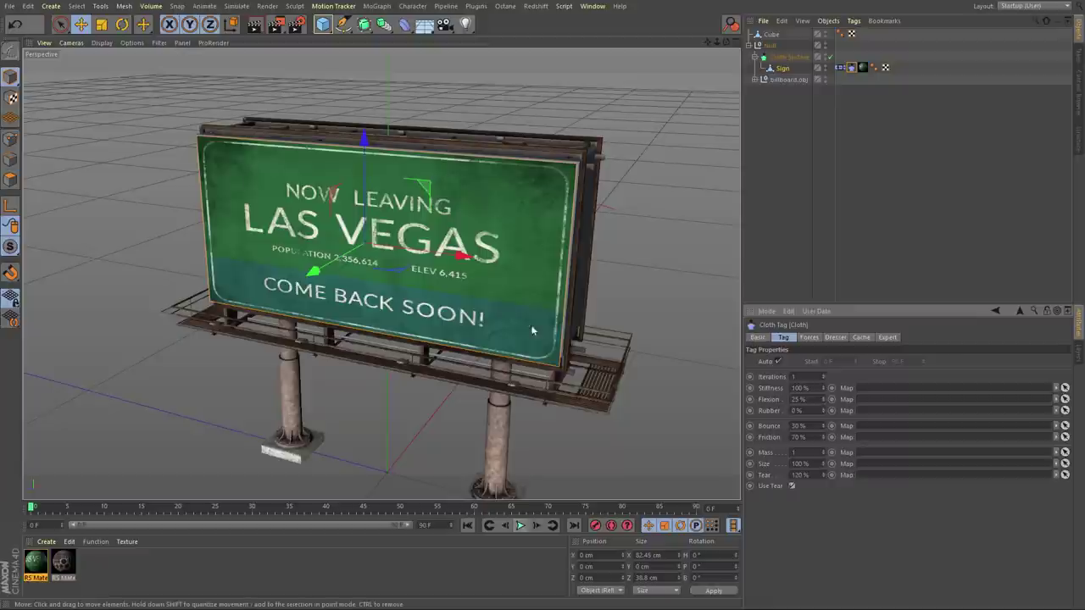
# Set the cloth's Wind Turbulence Strength to 0.9 and Wind Strength to 9.
pyautogui.click(809, 338)
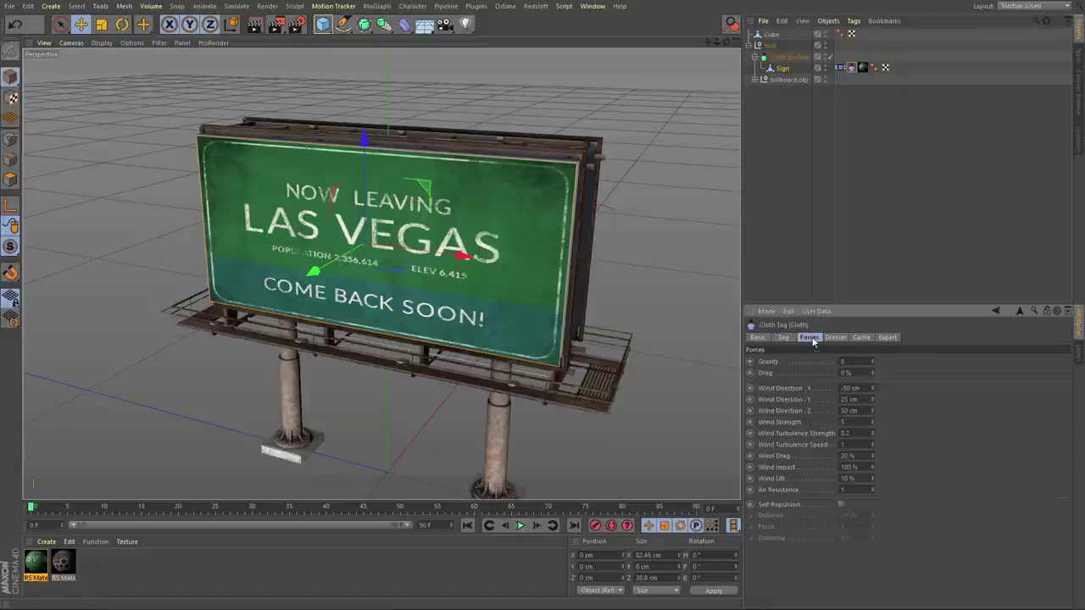
pyautogui.press('BackSpace')
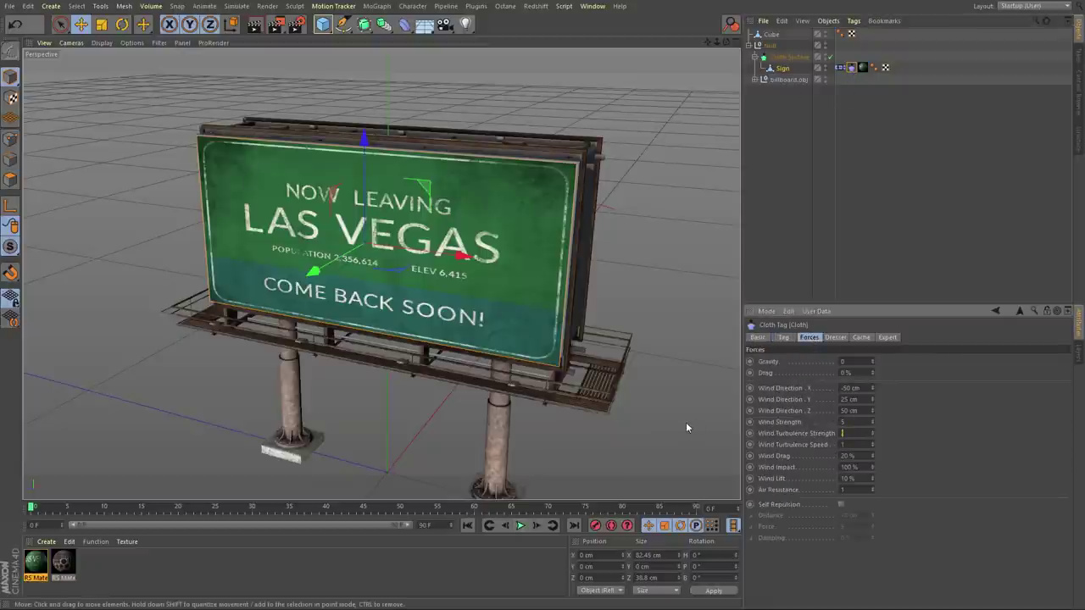
pyautogui.moveTo(850, 422); pyautogui.dragTo(727, 423)
pyautogui.write('99')
pyautogui.press('Return')
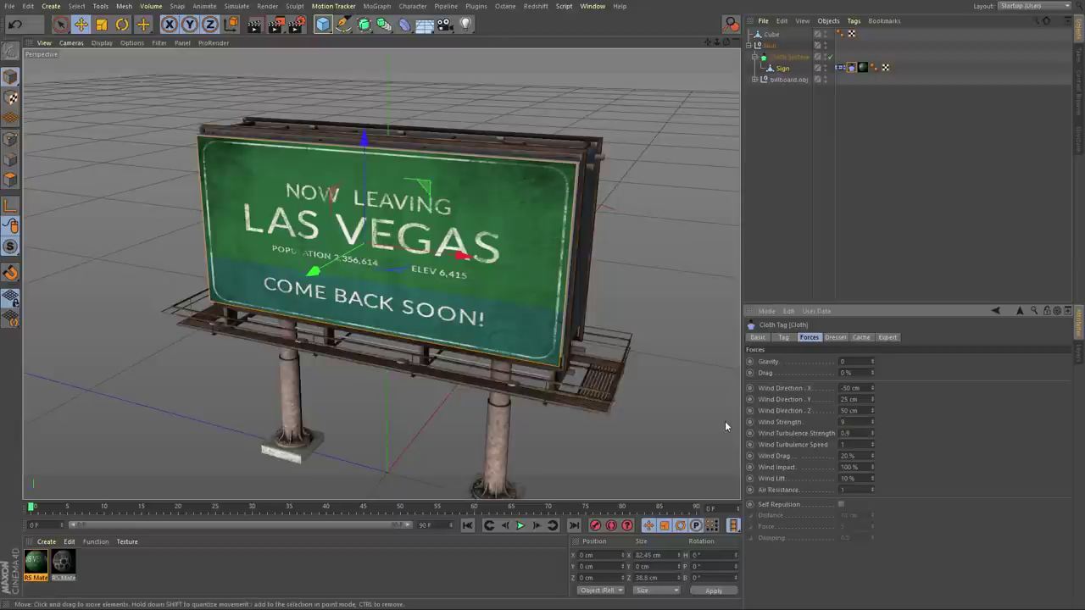
# Play the simulation, set the cloth's Wind Strength to 5, and replay it from the first frame.
pyautogui.click(521, 525)
pyautogui.keyDown('alt'); pyautogui.moveTo(399, 288); pyautogui.dragTo(389, 246); pyautogui.keyUp('alt')
pyautogui.moveTo(852, 433); pyautogui.dragTo(703, 456)
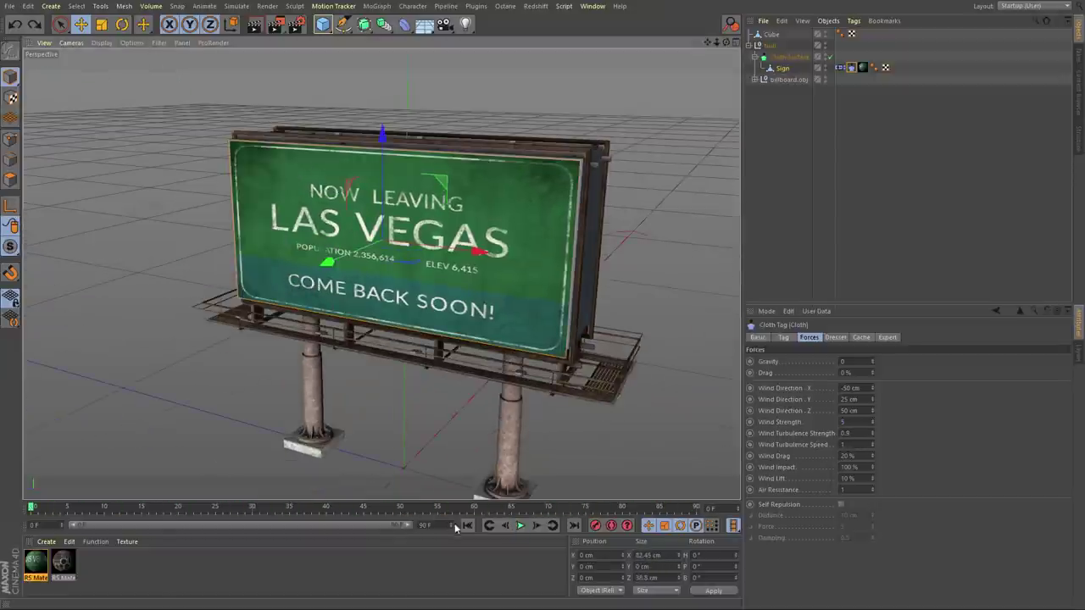
pyautogui.click(519, 526)
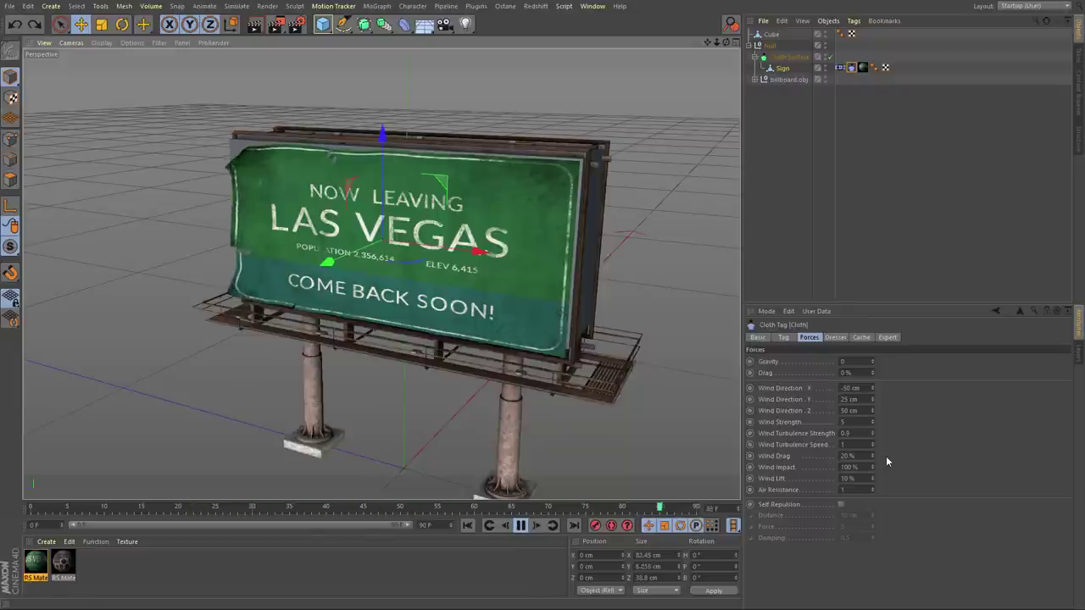
# Set Wind Direction X to -250 cm, Wind Strength to 6 and Wind Turbulence Strength to 0.5, and play the simulation.
pyautogui.click(866, 389)
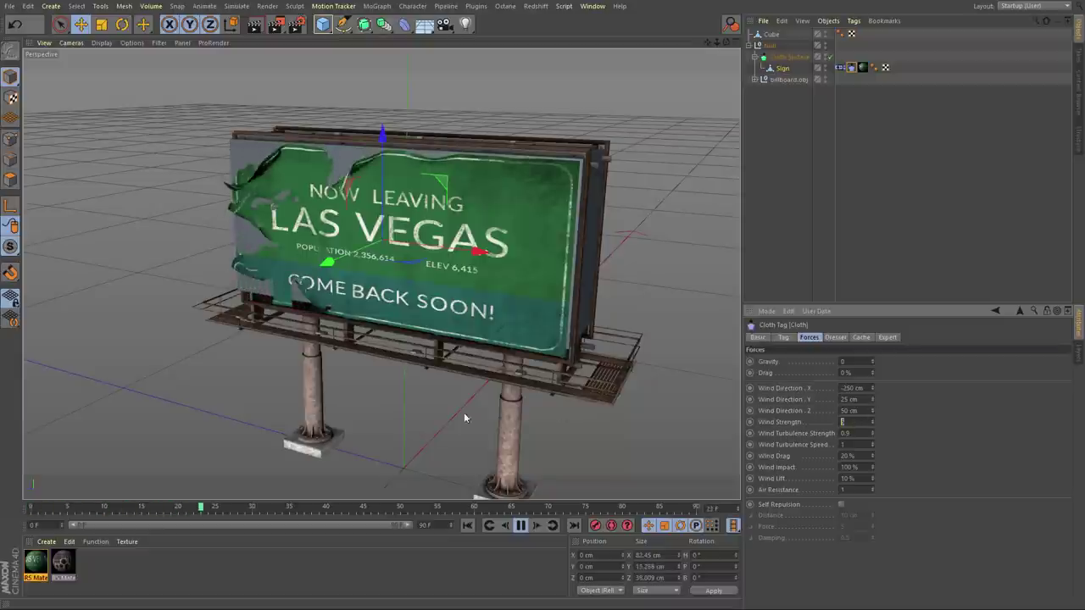
pyautogui.write('8')
pyautogui.press('Return')
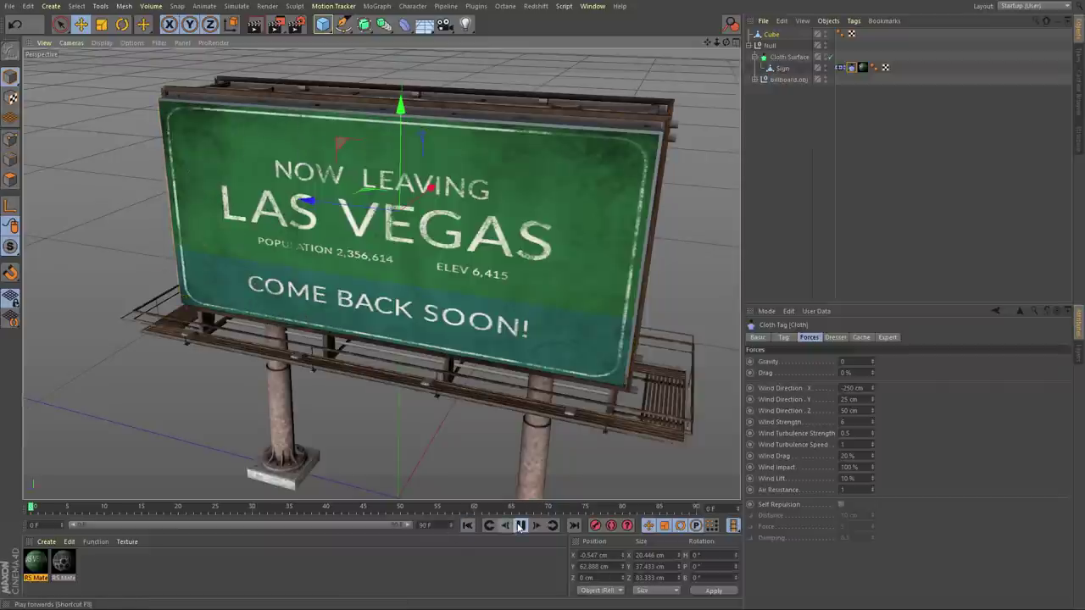
pyautogui.click(520, 526)
# Calculate the Sign's cloth cache and scrub through the frames to check the tearing.
pyautogui.click(861, 336)
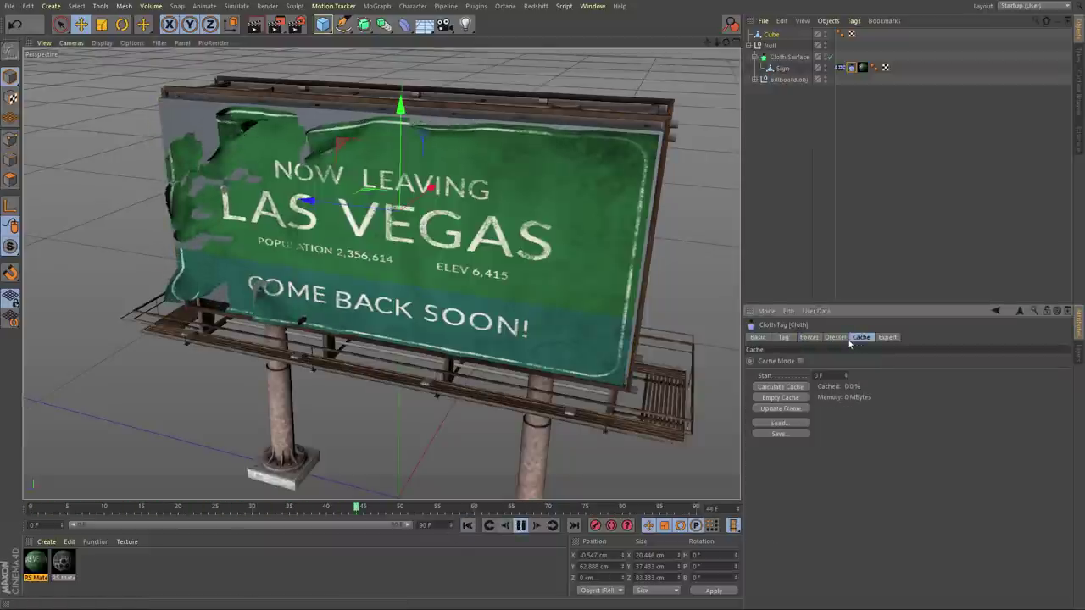
pyautogui.click(779, 387)
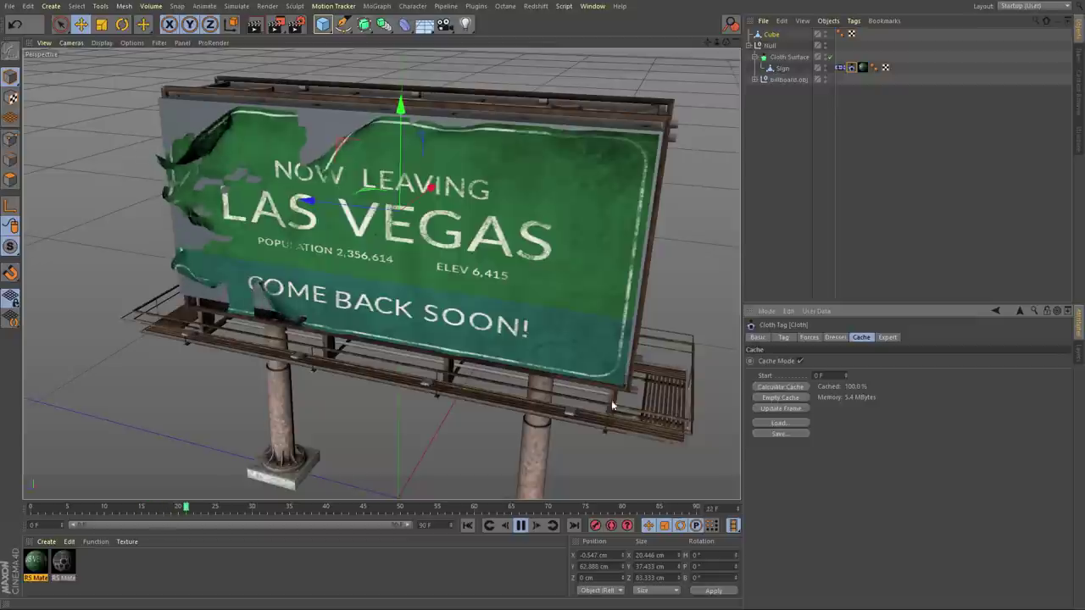
pyautogui.moveTo(174, 508); pyautogui.dragTo(369, 515)
pyautogui.keyDown('alt'); pyautogui.moveTo(400, 320); pyautogui.dragTo(364, 292); pyautogui.keyUp('alt')
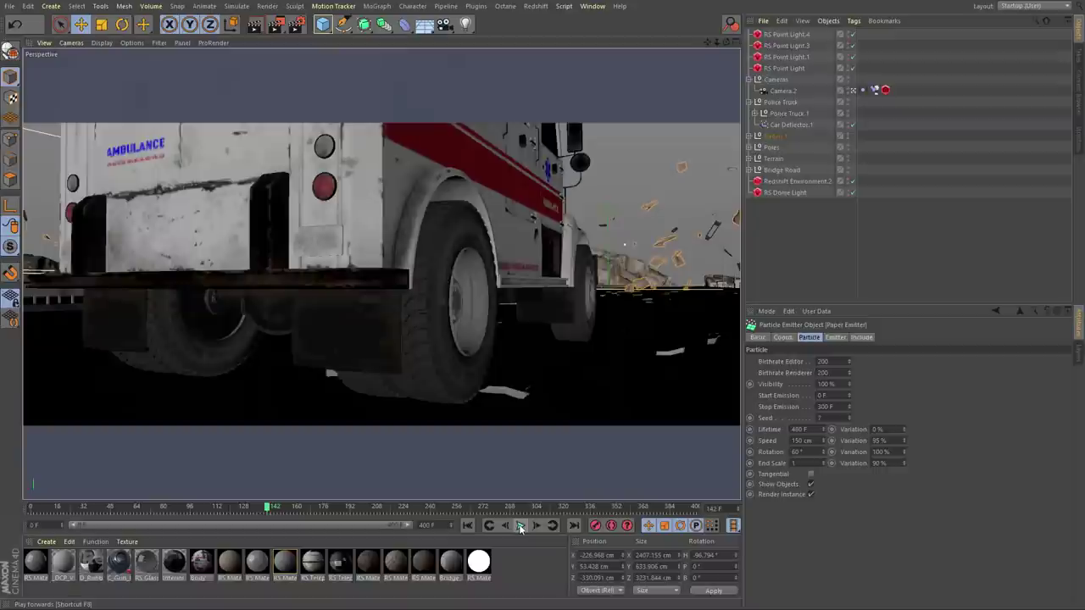
# Preview the ambulance scene's animation, and add a new active camera with a Vibrate tag.
pyautogui.click(520, 527)
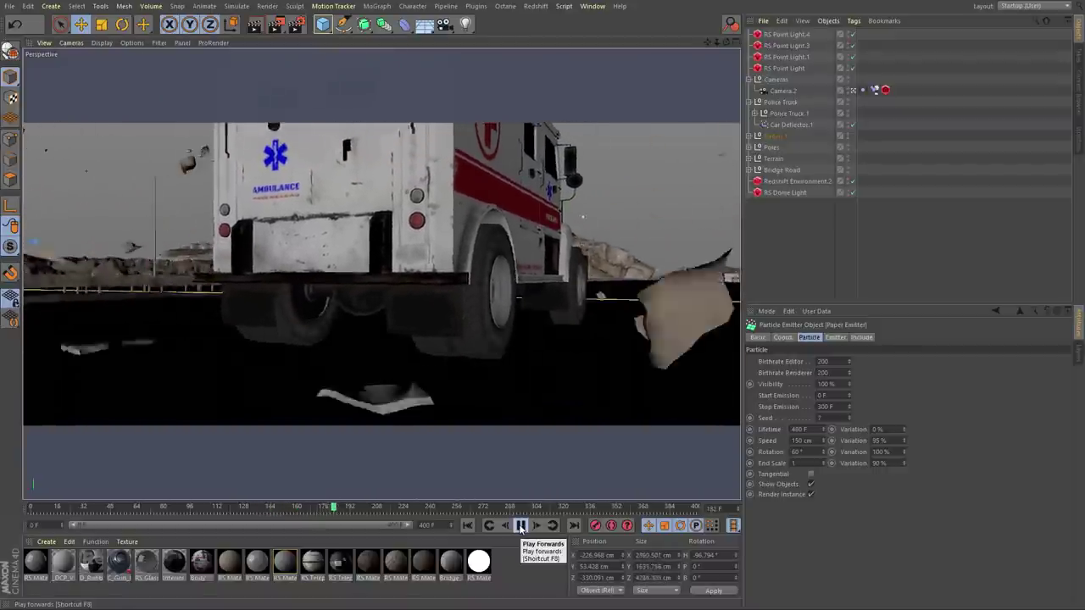
pyautogui.click(520, 526)
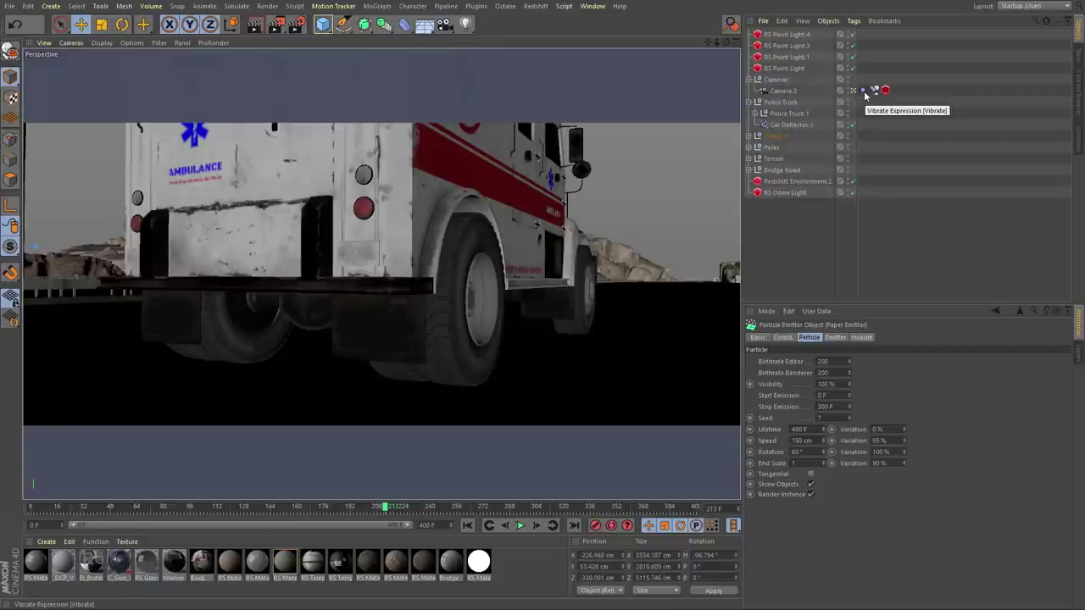
pyautogui.click(444, 25)
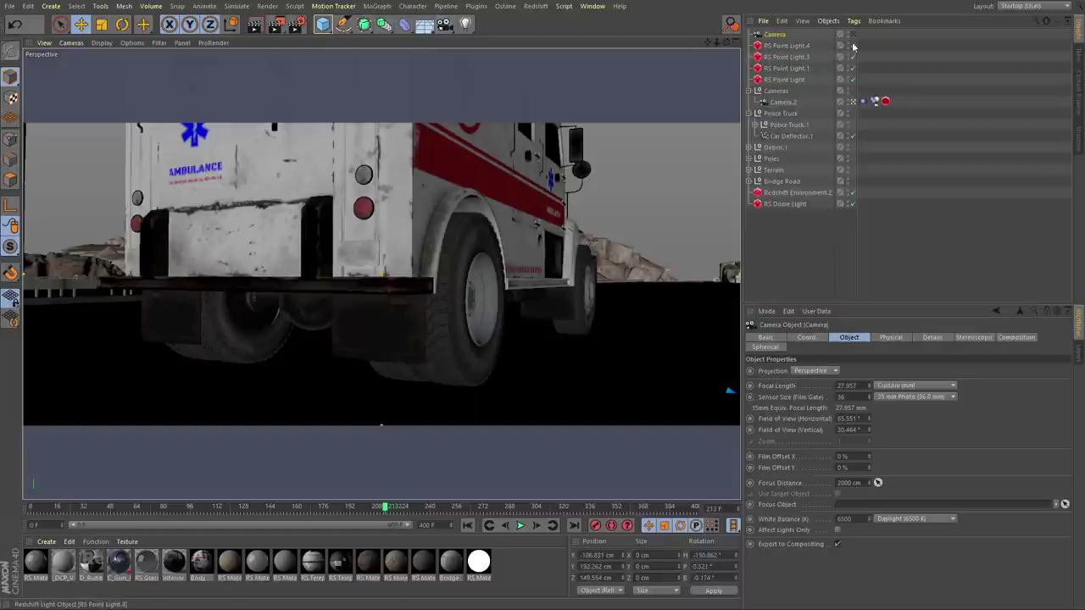
pyautogui.rightClick(774, 36)
pyautogui.moveTo(806, 41)
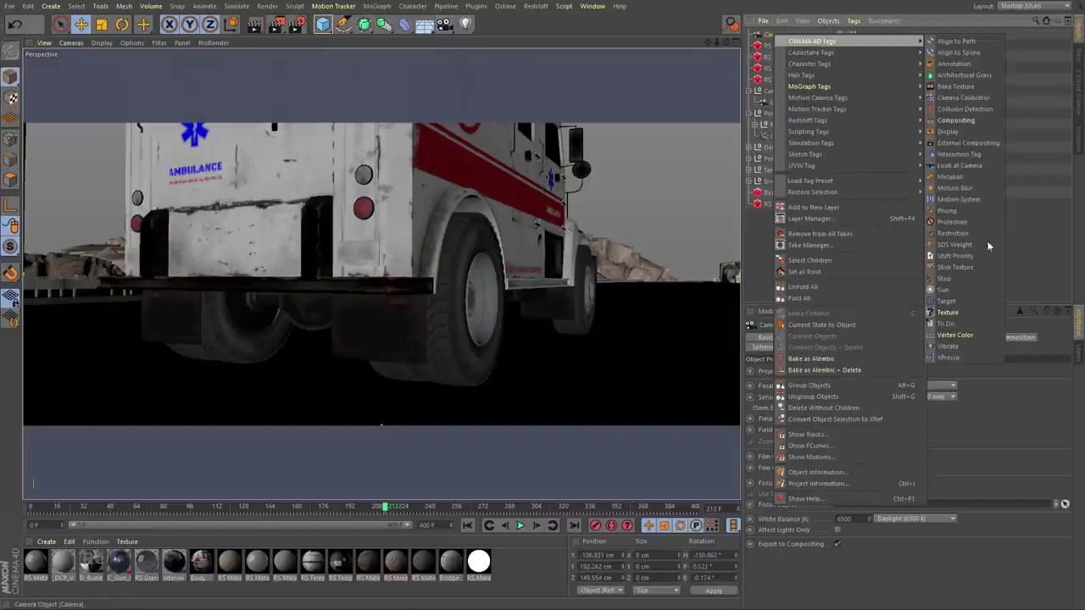
pyautogui.click(949, 346)
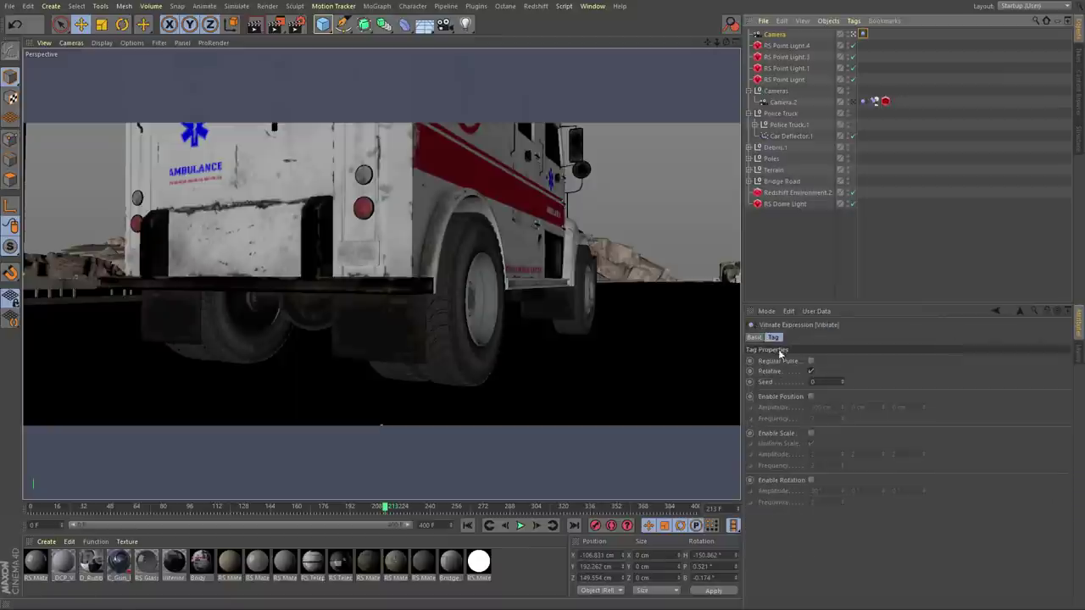
# Frame the ambulance's front and side with the new camera, and give it a Parent constraint targeting the Police Truck null.
pyautogui.keyDown('alt'); pyautogui.moveTo(678, 244); pyautogui.dragTo(407, 254); pyautogui.keyUp('alt')
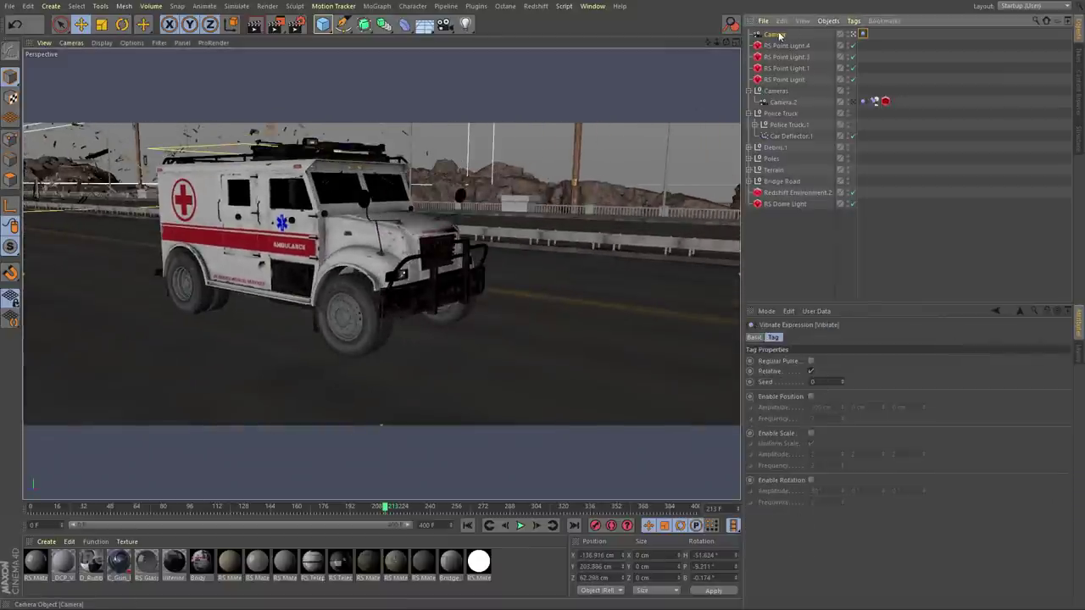
pyautogui.rightClick(778, 36)
pyautogui.moveTo(827, 63)
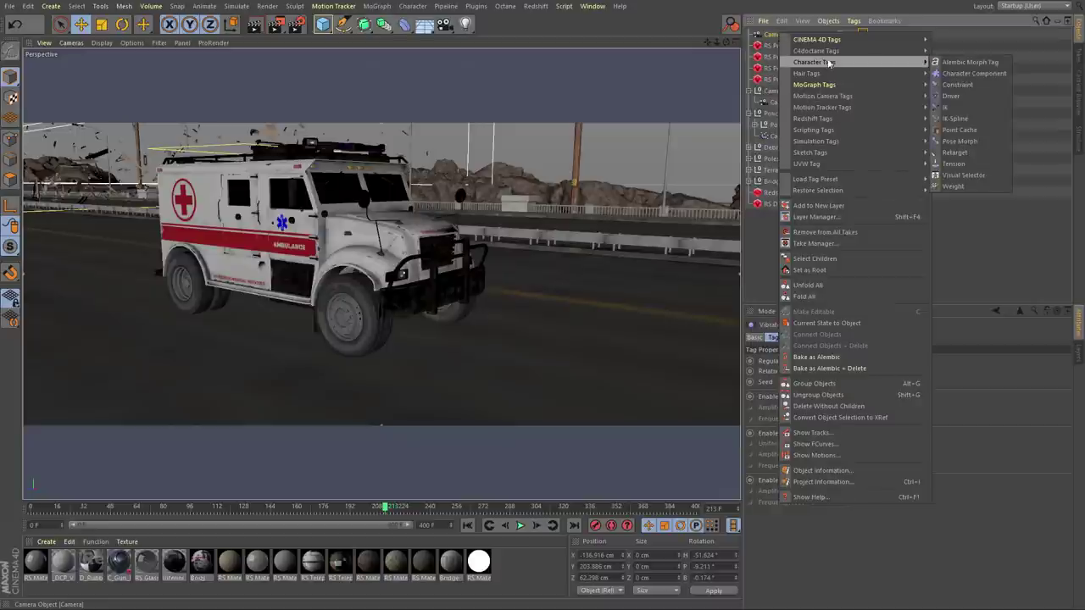
pyautogui.click(957, 85)
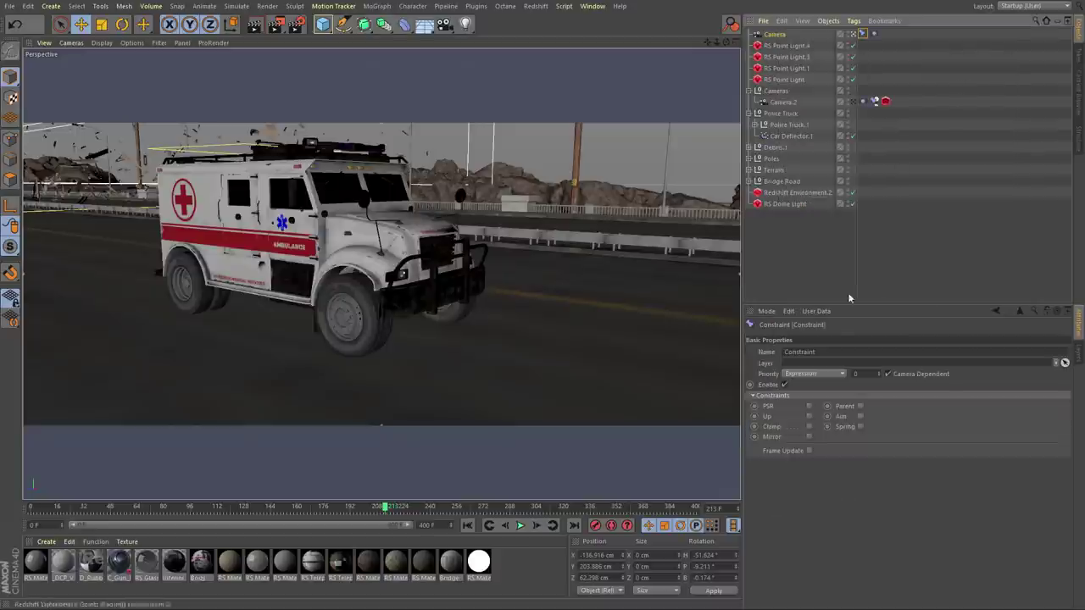
pyautogui.click(860, 406)
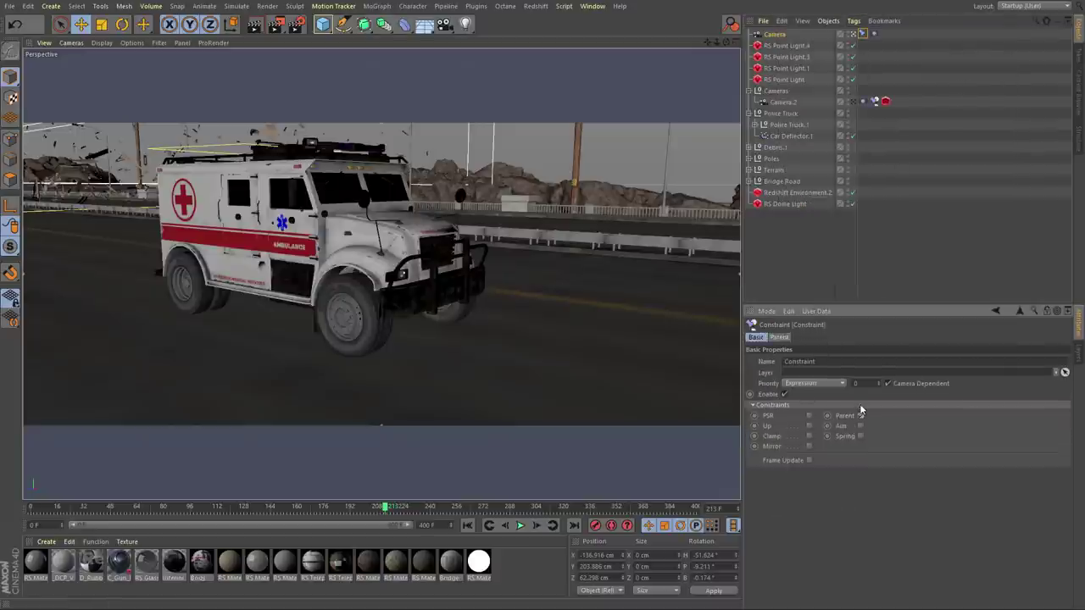
pyautogui.click(779, 337)
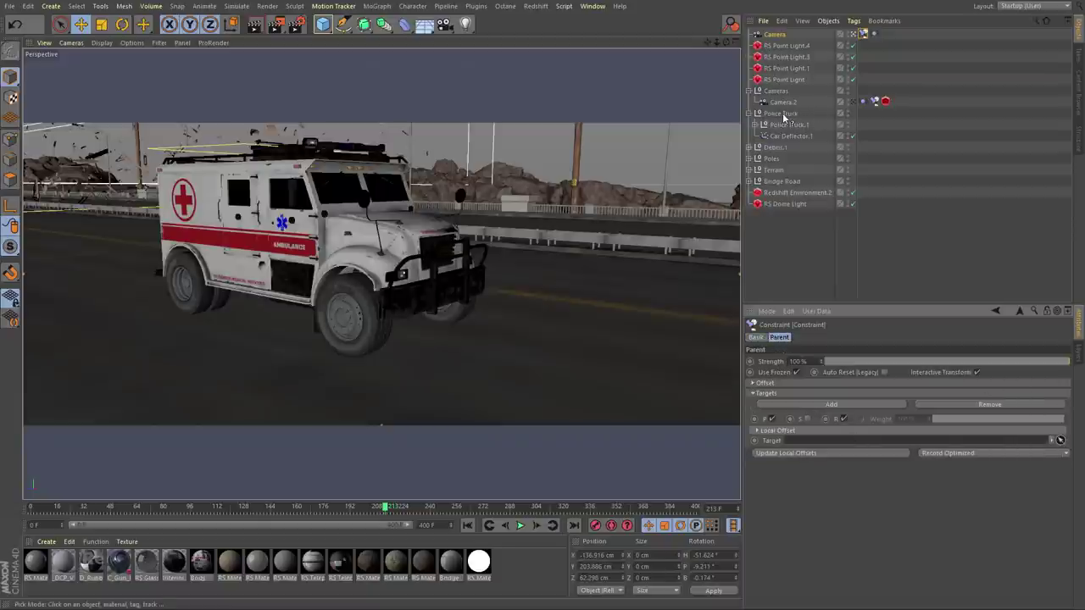
pyautogui.moveTo(783, 117); pyautogui.dragTo(782, 117)
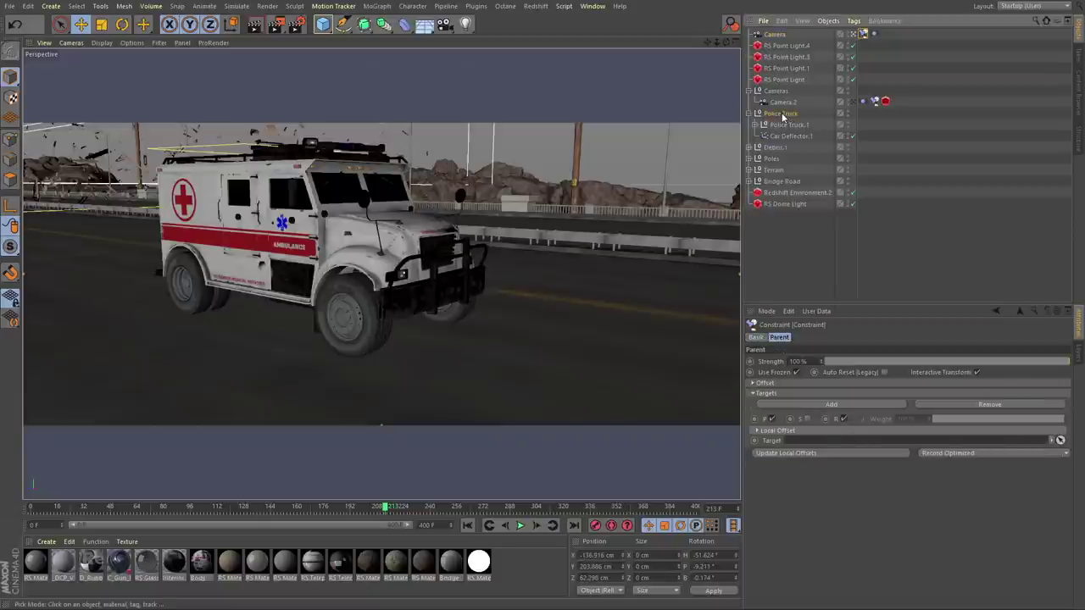
# Scrub and play the animation to check that the new camera follows the ambulance.
pyautogui.click(873, 33)
pyautogui.moveTo(338, 510); pyautogui.dragTo(522, 546)
pyautogui.click(520, 526)
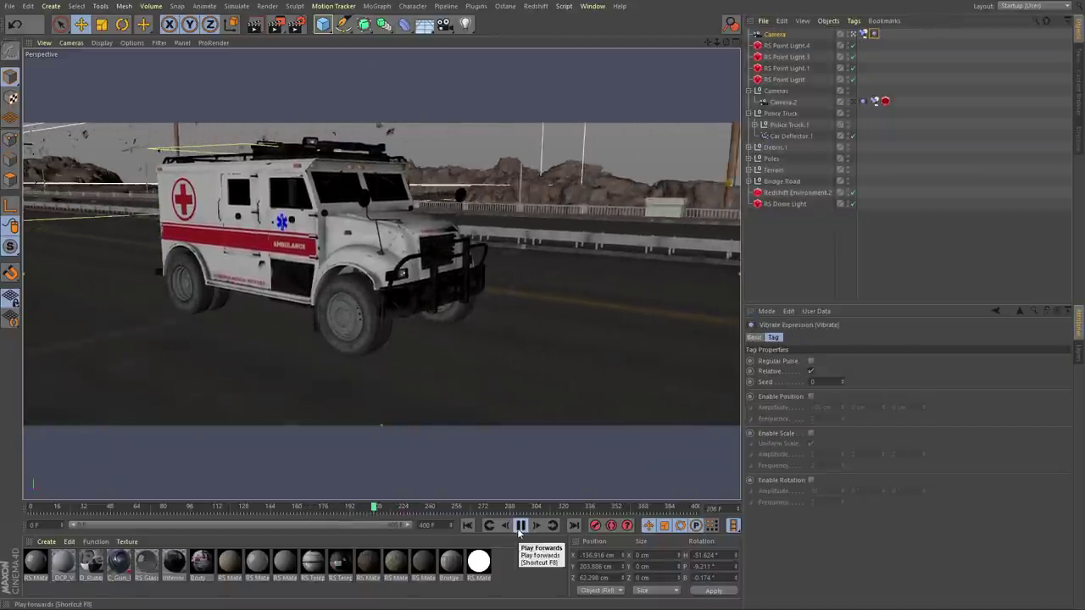
pyautogui.click(773, 35)
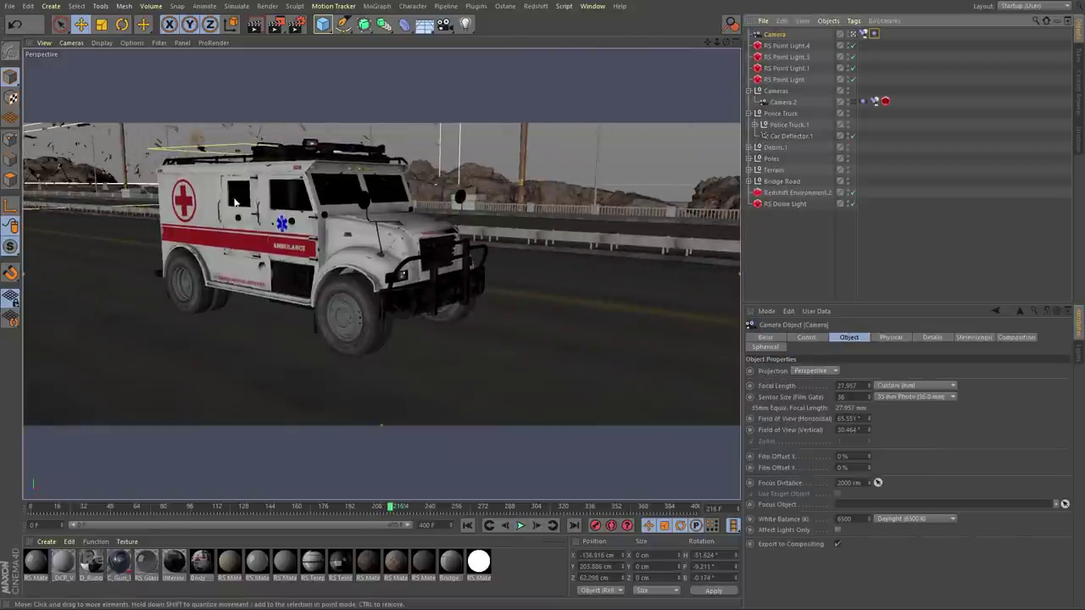
# Reframe the camera low and close along the ambulance's side, looking down the road, and preview the animation.
pyautogui.keyDown('alt'); pyautogui.moveTo(273, 253); pyautogui.dragTo(329, 266, button='right'); pyautogui.keyUp('alt')
pyautogui.keyDown('alt'); pyautogui.moveTo(276, 251); pyautogui.dragTo(407, 290); pyautogui.keyUp('alt')
pyautogui.keyDown('alt'); pyautogui.moveTo(408, 291); pyautogui.dragTo(404, 245, button='middle'); pyautogui.keyUp('alt')
pyautogui.keyDown('alt'); pyautogui.moveTo(404, 245); pyautogui.dragTo(365, 251, button='right'); pyautogui.keyUp('alt')
pyautogui.click(522, 527)
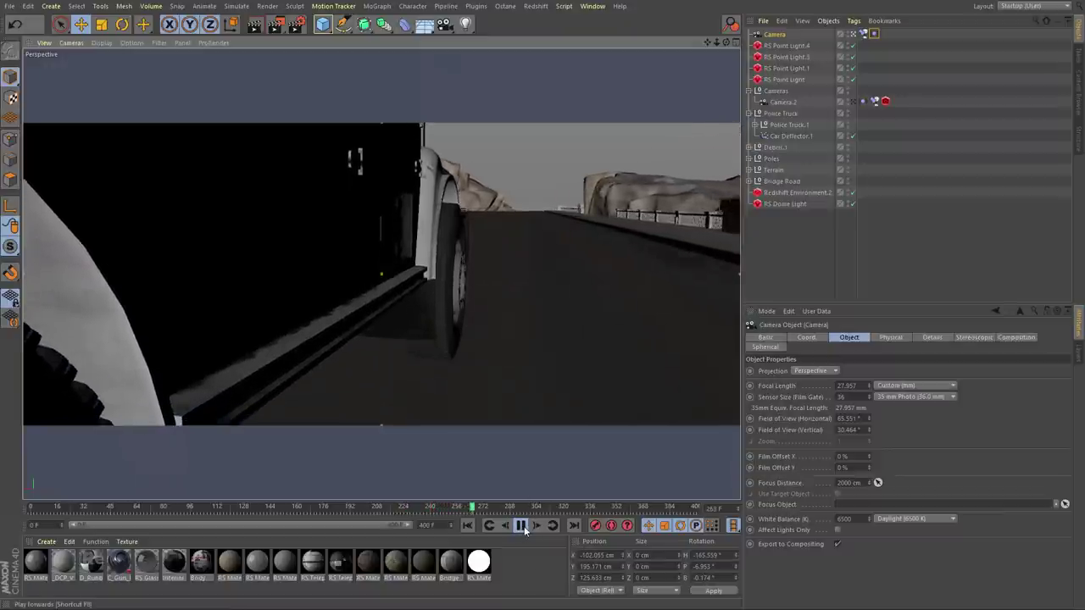
pyautogui.click(521, 526)
# Enable rotation in the camera's Vibrate tag with amplitudes 0.2°, 1° and 0.2° and frequency 6, and play the animation.
pyautogui.click(863, 33)
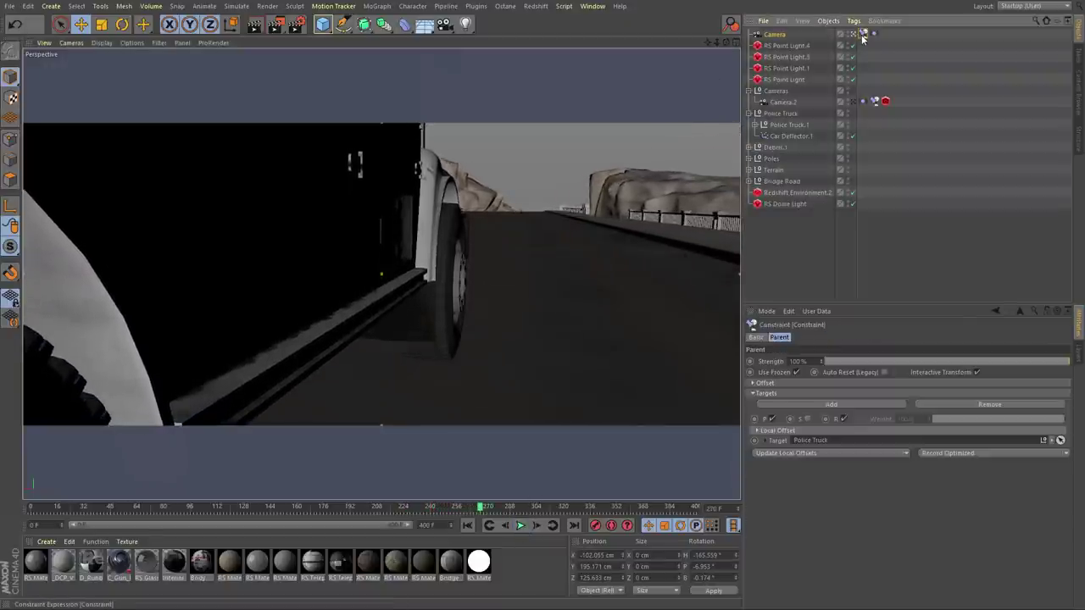
pyautogui.click(873, 35)
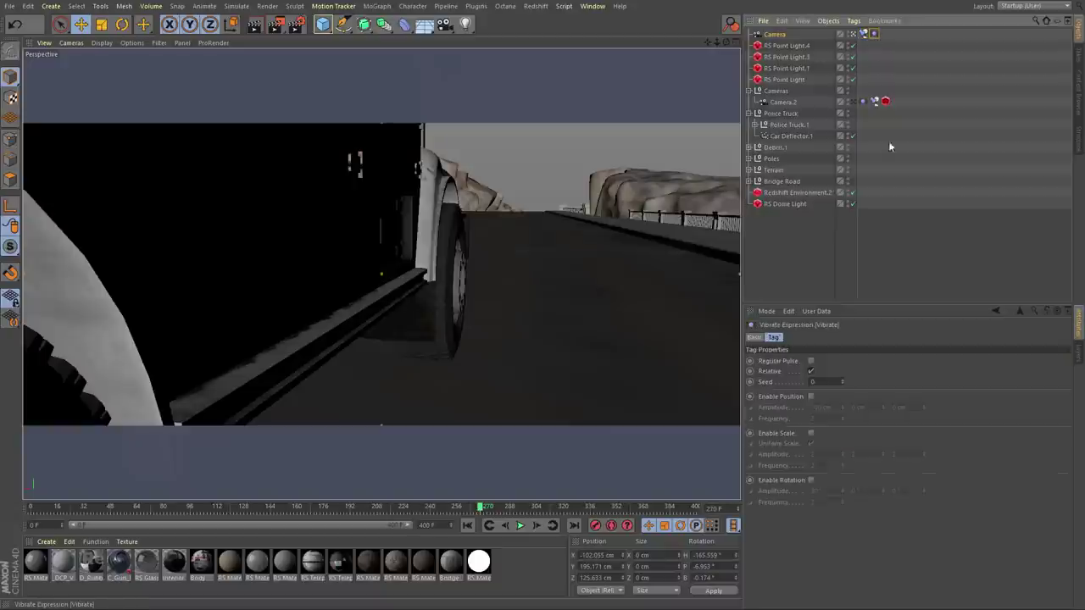
pyautogui.click(810, 479)
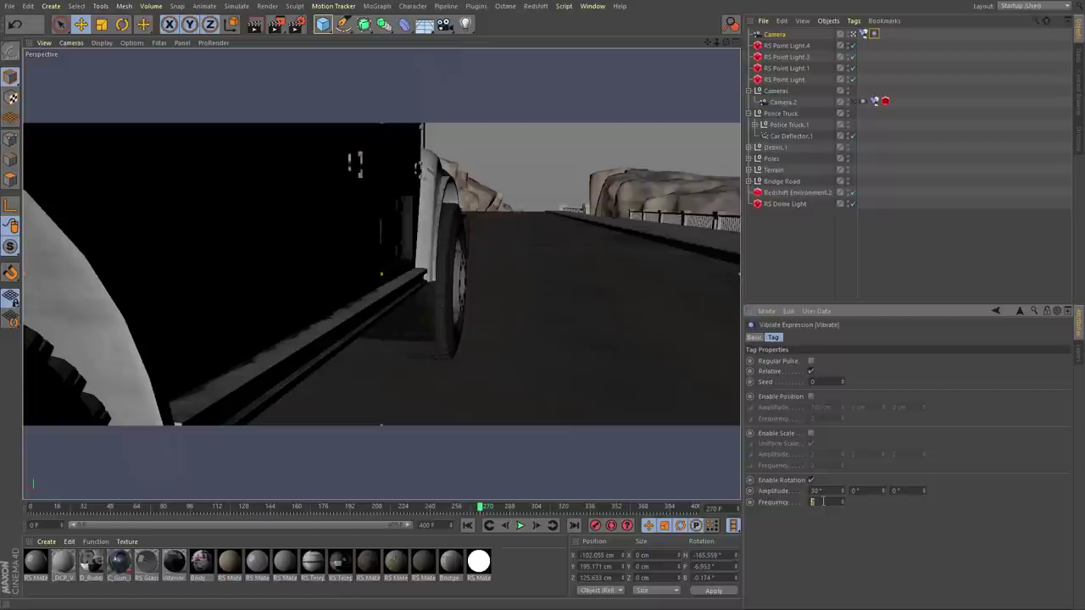
pyautogui.write('0.2')
pyautogui.press('Tab')
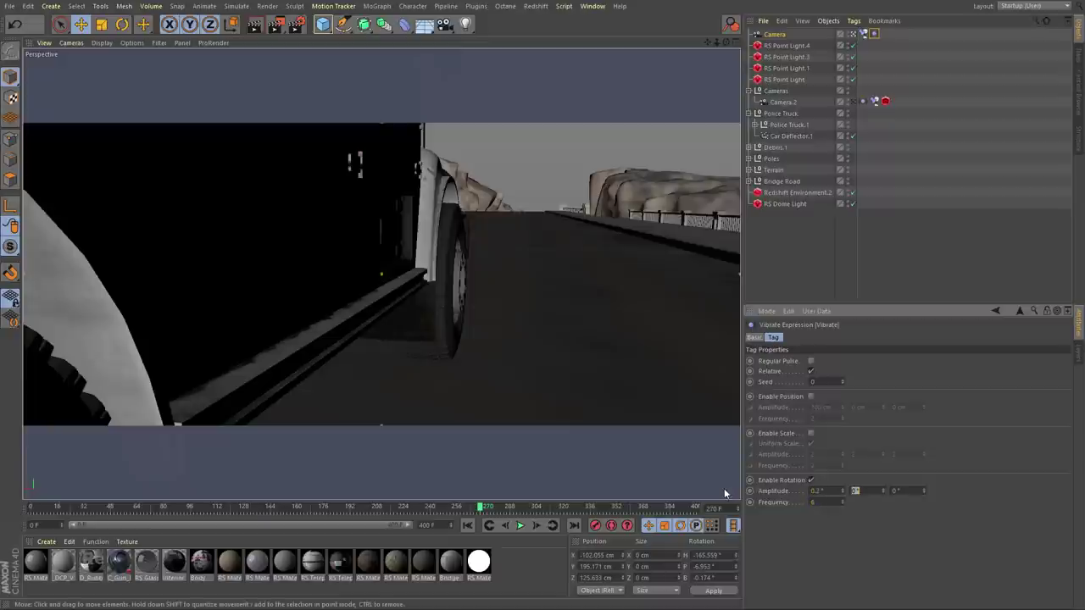
pyautogui.write('1')
pyautogui.press('Tab')
pyautogui.write('4')
pyautogui.click(520, 525)
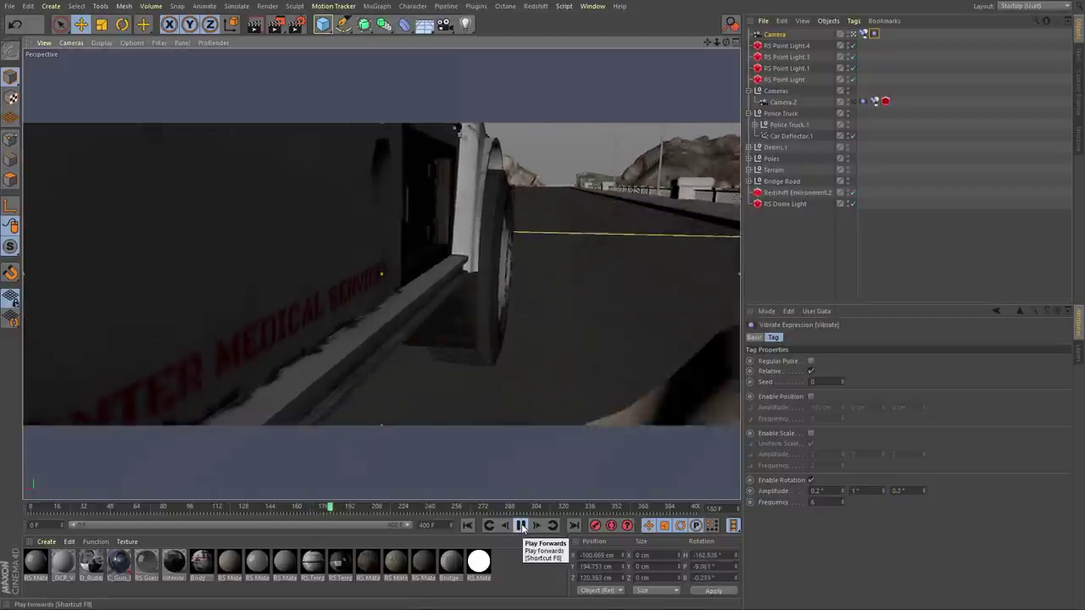
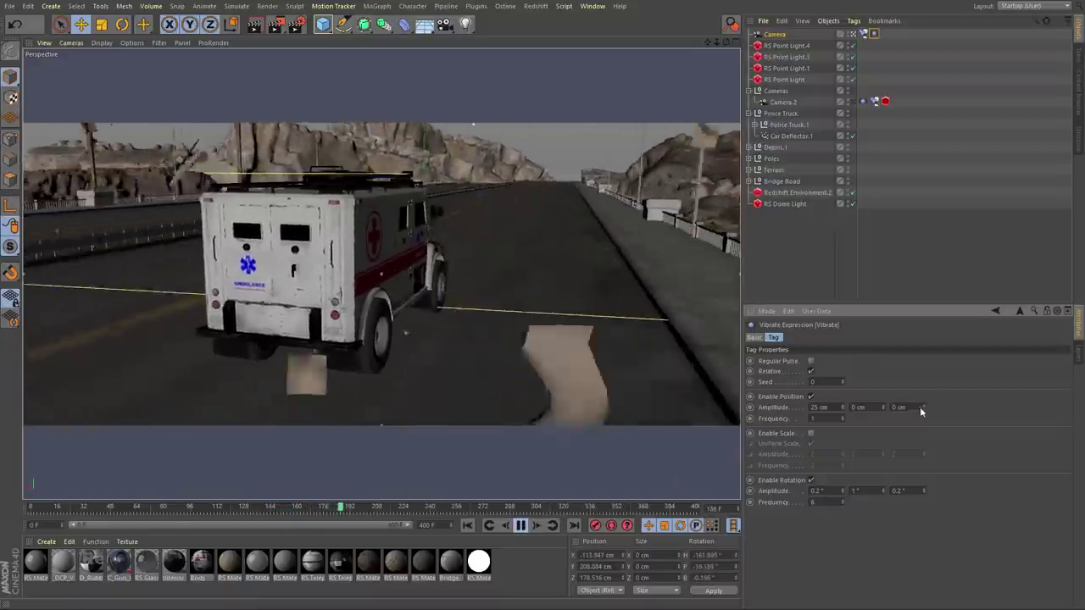
# Set the Vibrate tag's Z position amplitude to 25 cm and stop the playback.
pyautogui.moveTo(913, 408); pyautogui.dragTo(706, 407)
pyautogui.write('25')
pyautogui.press('Return')
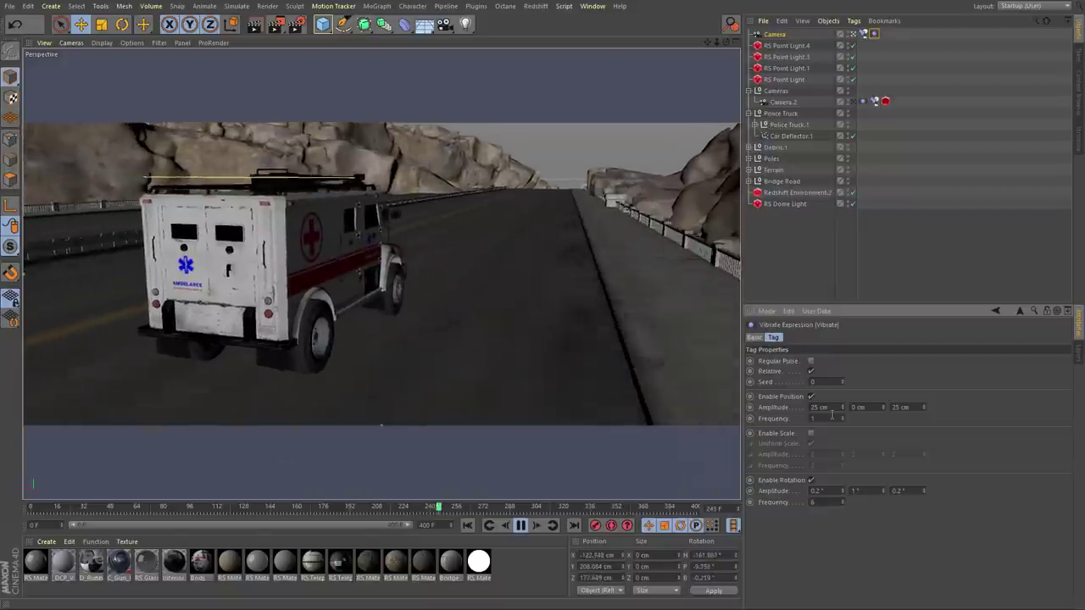
pyautogui.click(315, 293)
pyautogui.click(523, 525)
# Reframe the camera close to the road in front of the ambulance's bumper and play the animation.
pyautogui.keyDown('alt'); pyautogui.moveTo(286, 234); pyautogui.dragTo(329, 179, button='right'); pyautogui.keyUp('alt')
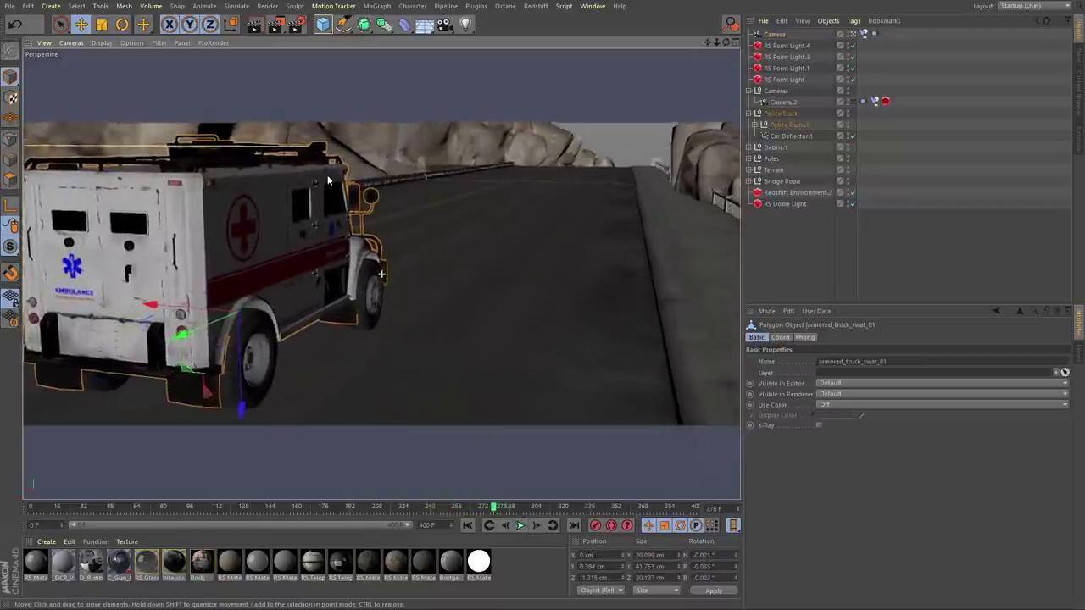
pyautogui.keyDown('alt'); pyautogui.moveTo(330, 179); pyautogui.dragTo(407, 253); pyautogui.keyUp('alt')
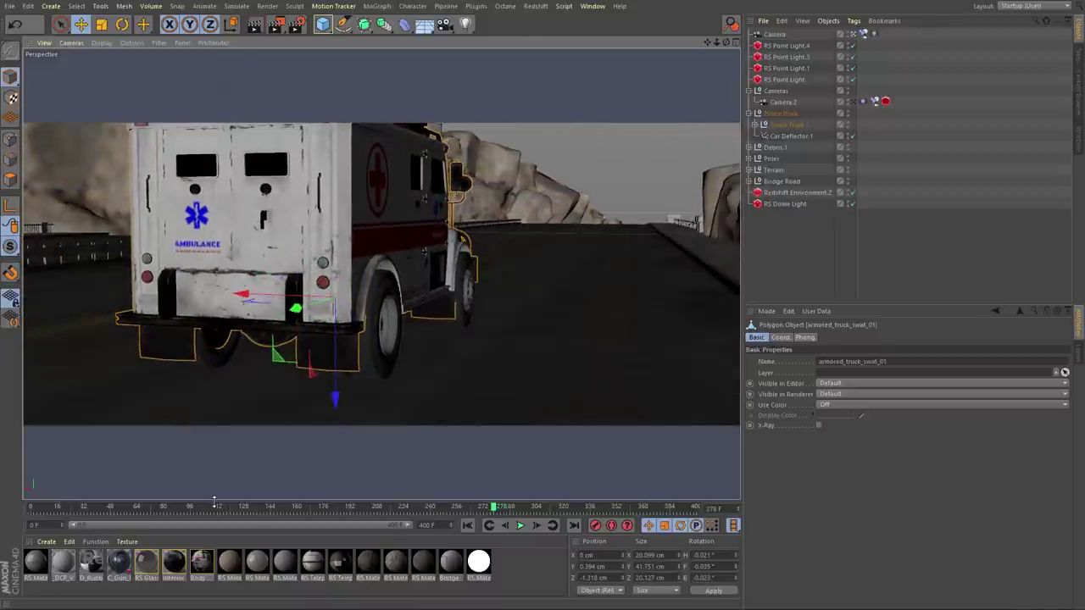
pyautogui.moveTo(214, 500); pyautogui.dragTo(245, 504)
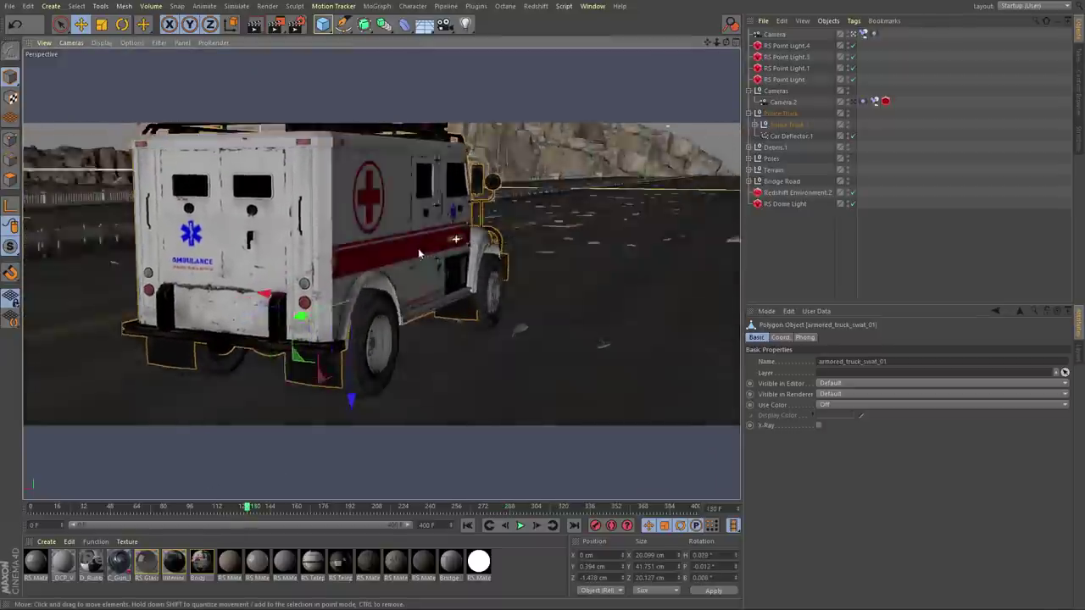
pyautogui.keyDown('alt'); pyautogui.moveTo(418, 252); pyautogui.dragTo(452, 260); pyautogui.keyUp('alt')
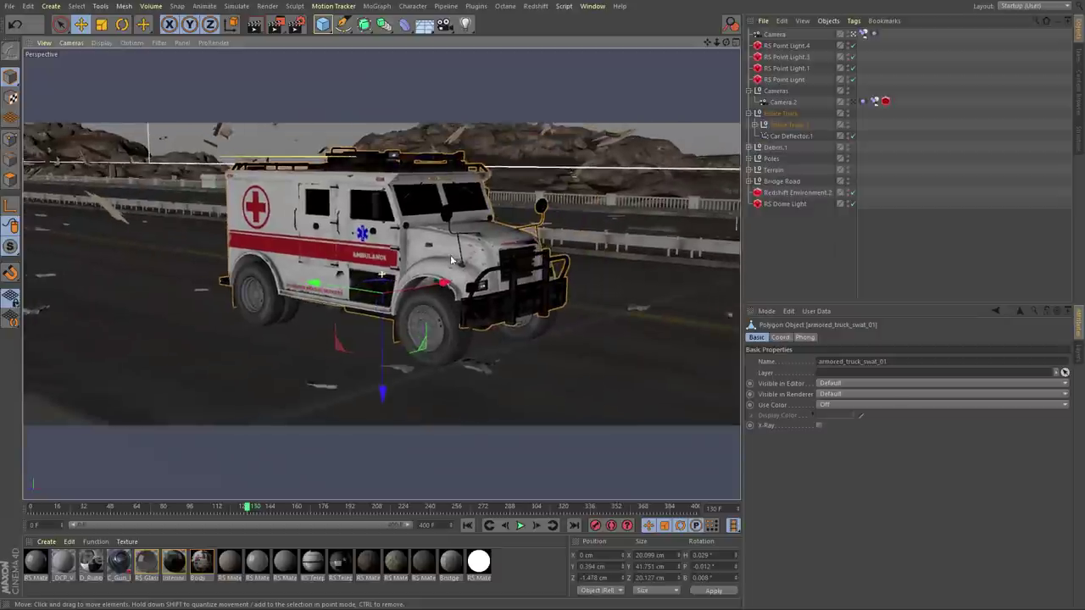
pyautogui.keyDown('alt'); pyautogui.moveTo(450, 261); pyautogui.dragTo(488, 292, button='right'); pyautogui.keyUp('alt')
pyautogui.keyDown('alt'); pyautogui.moveTo(488, 291); pyautogui.dragTo(323, 236); pyautogui.keyUp('alt')
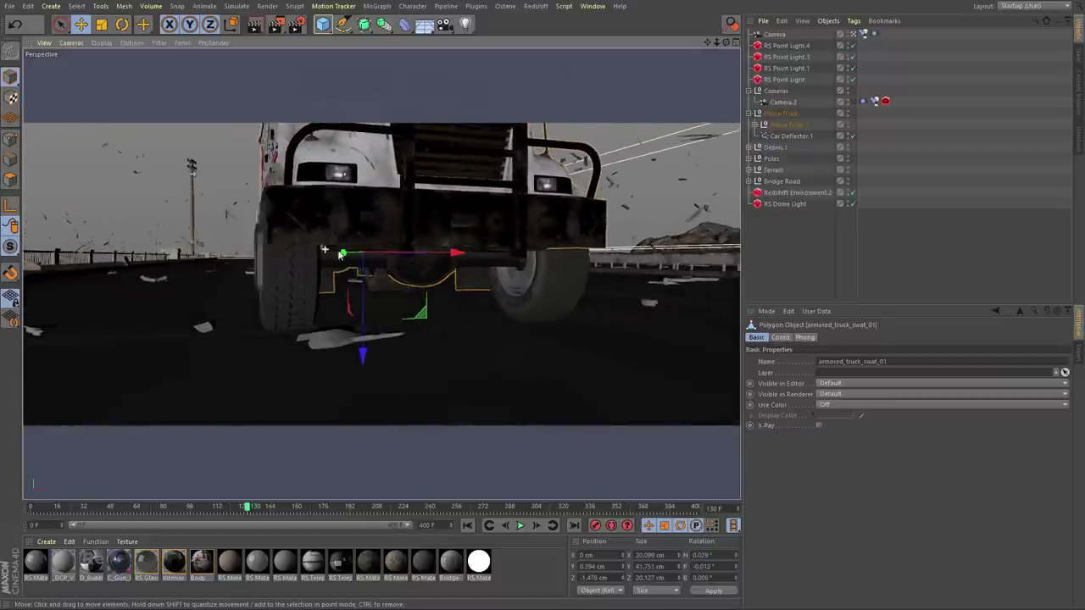
pyautogui.click(522, 529)
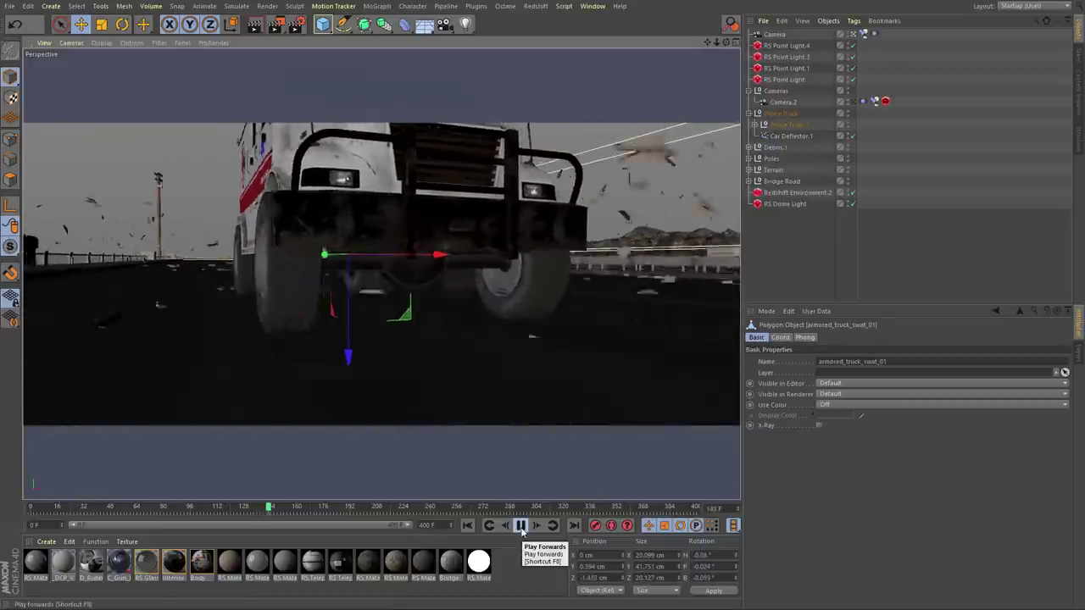
# Set the Vibrate tag's position frequency to 0.4 and preview the camera shake.
pyautogui.click(878, 34)
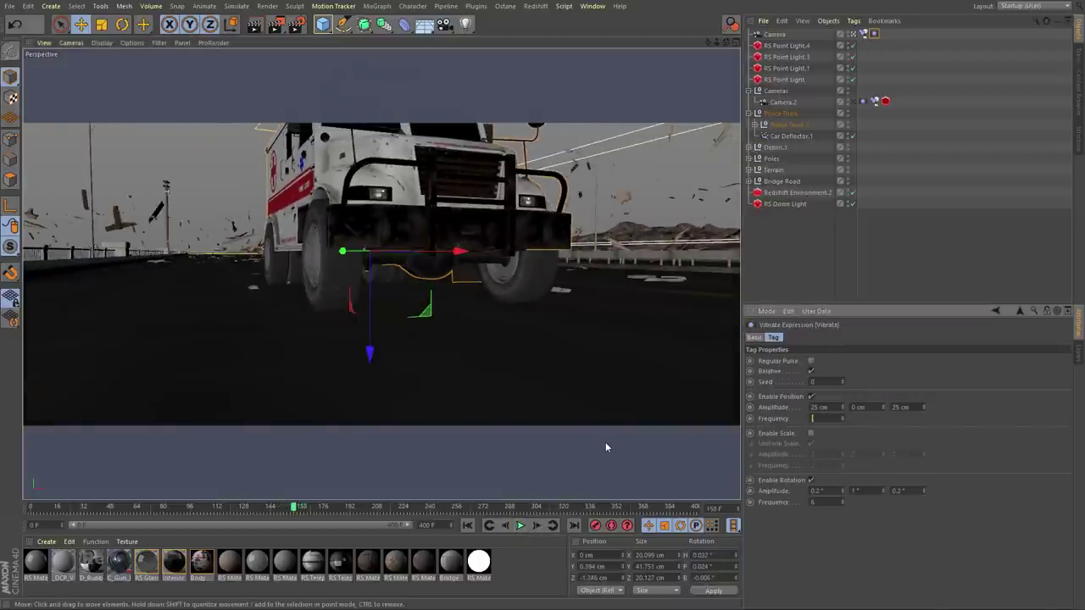
pyautogui.click(520, 525)
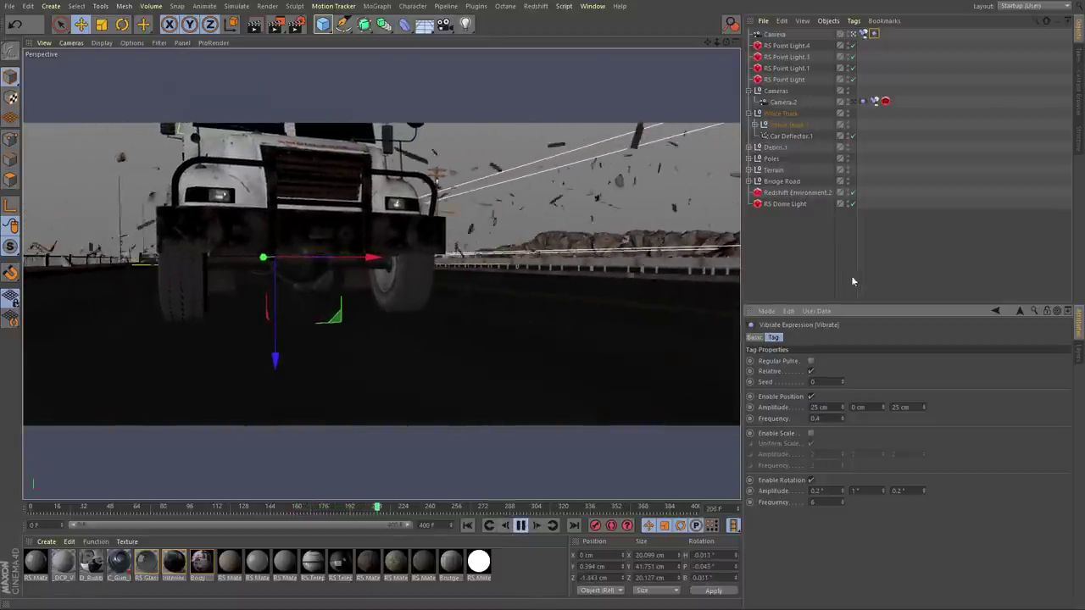
pyautogui.click(521, 526)
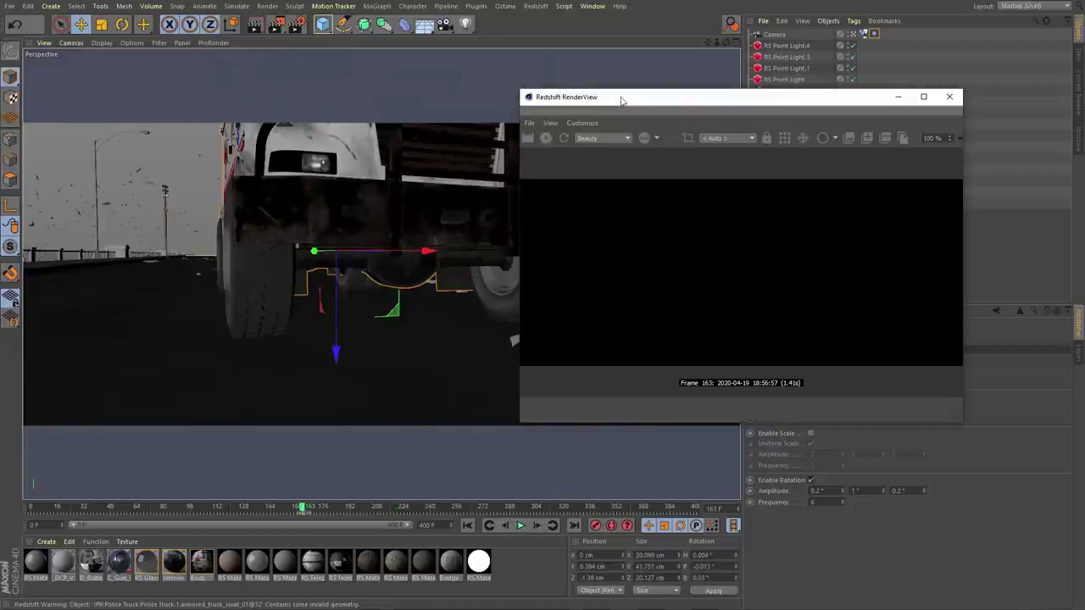
# Reposition Debris.1 around the ambulance and check the shot in the Redshift RenderView, including frame 189.
pyautogui.moveTo(620, 100); pyautogui.dragTo(675, 71)
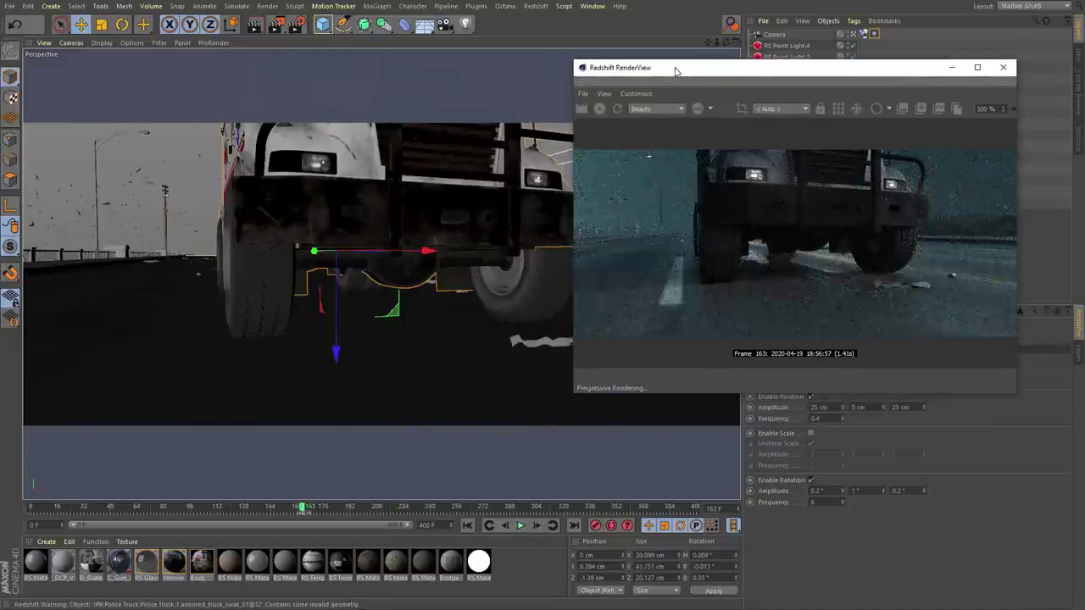
pyautogui.moveTo(312, 511); pyautogui.dragTo(325, 511)
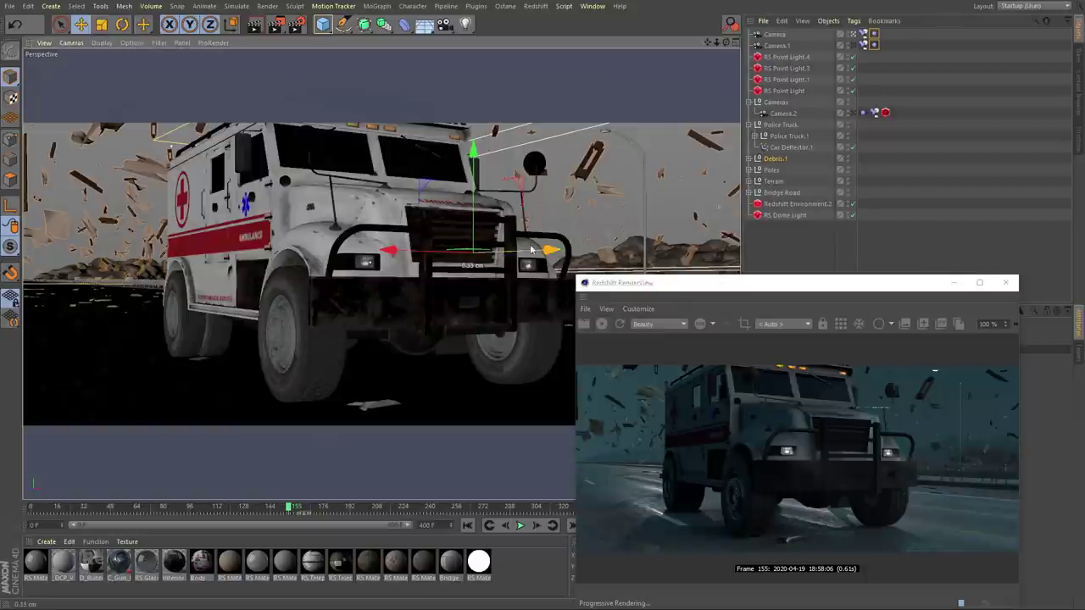
pyautogui.moveTo(591, 245); pyautogui.dragTo(555, 215)
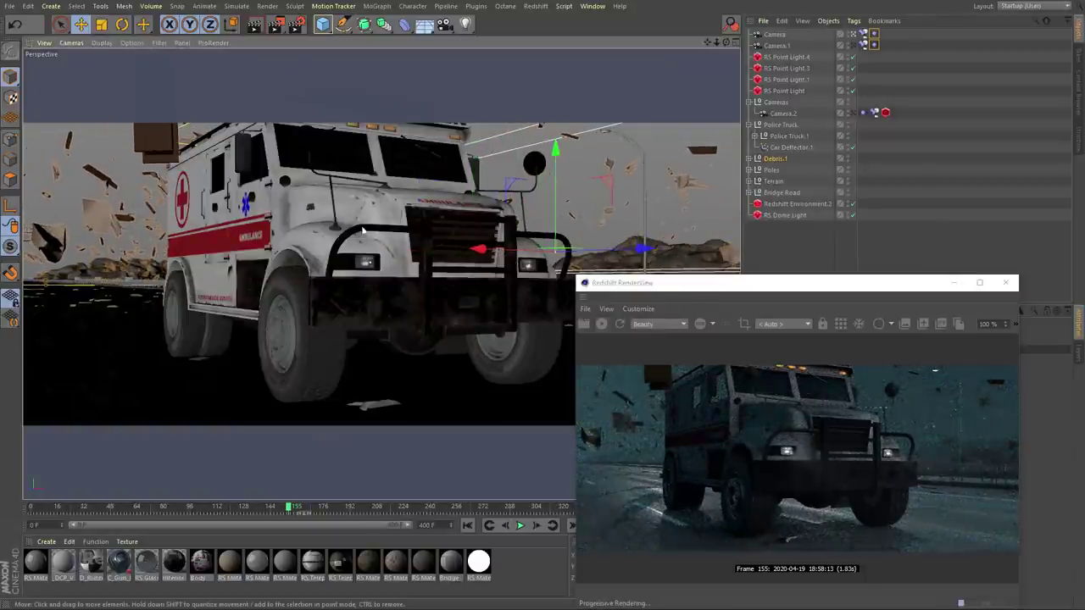
pyautogui.click(345, 507)
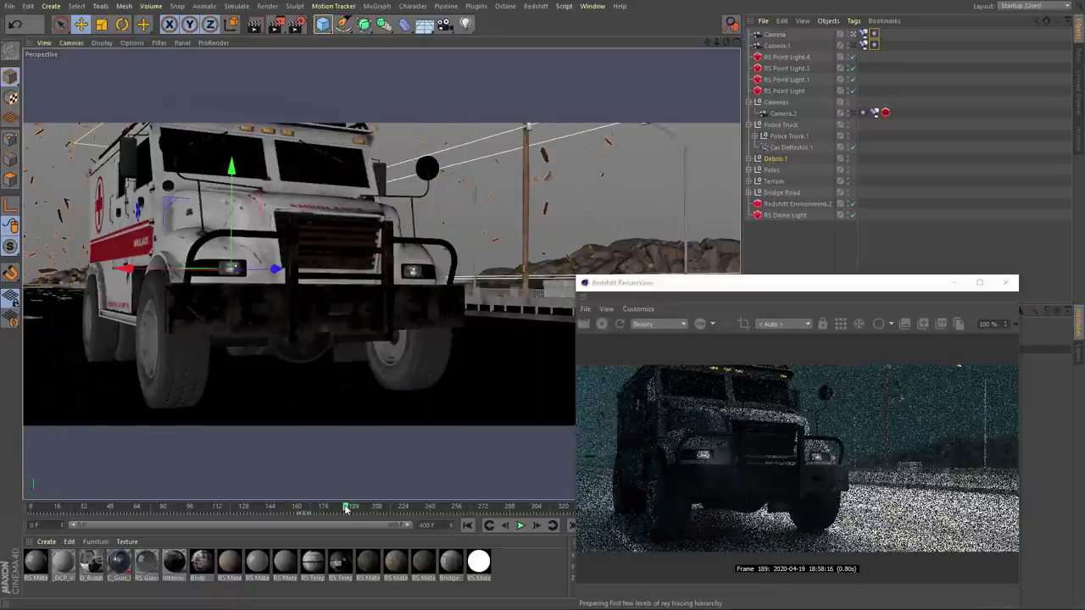
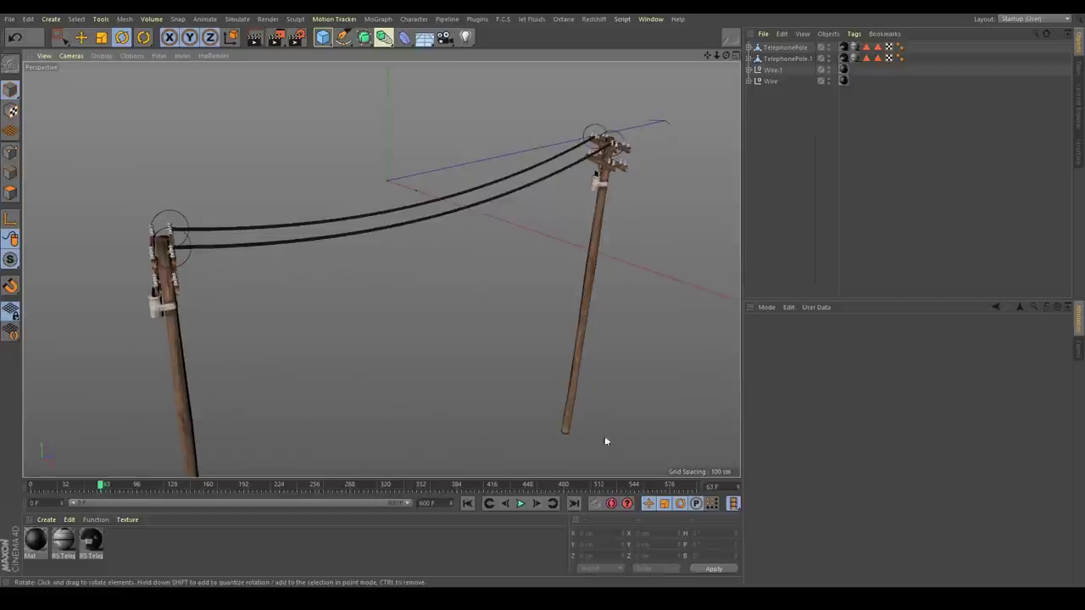
# Play the telephone pole scene and rotate TelephonePole to examine how the hanging wires react.
pyautogui.click(520, 503)
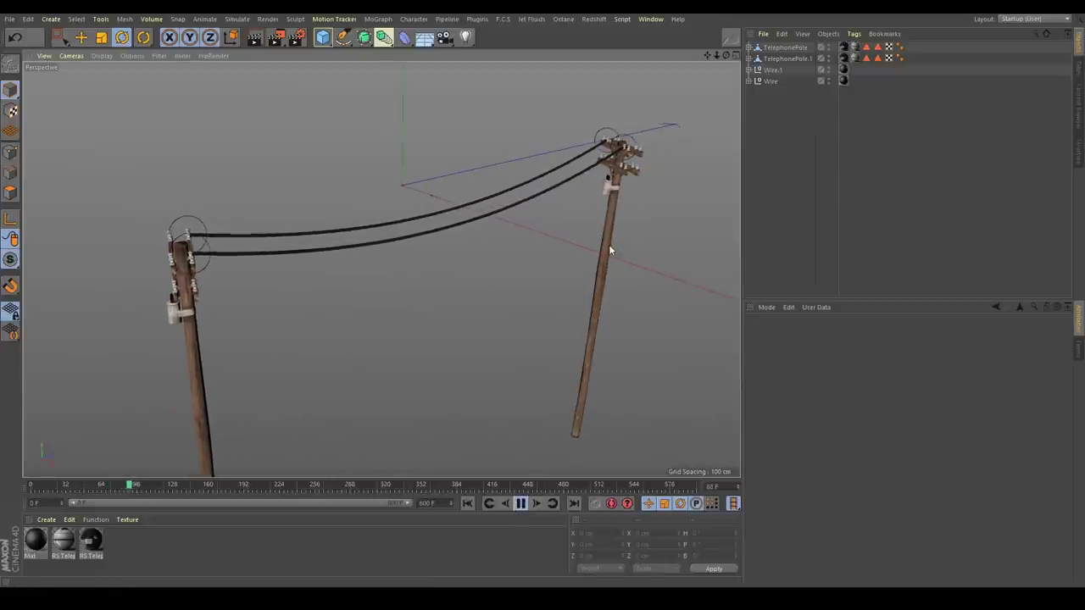
pyautogui.click(609, 244)
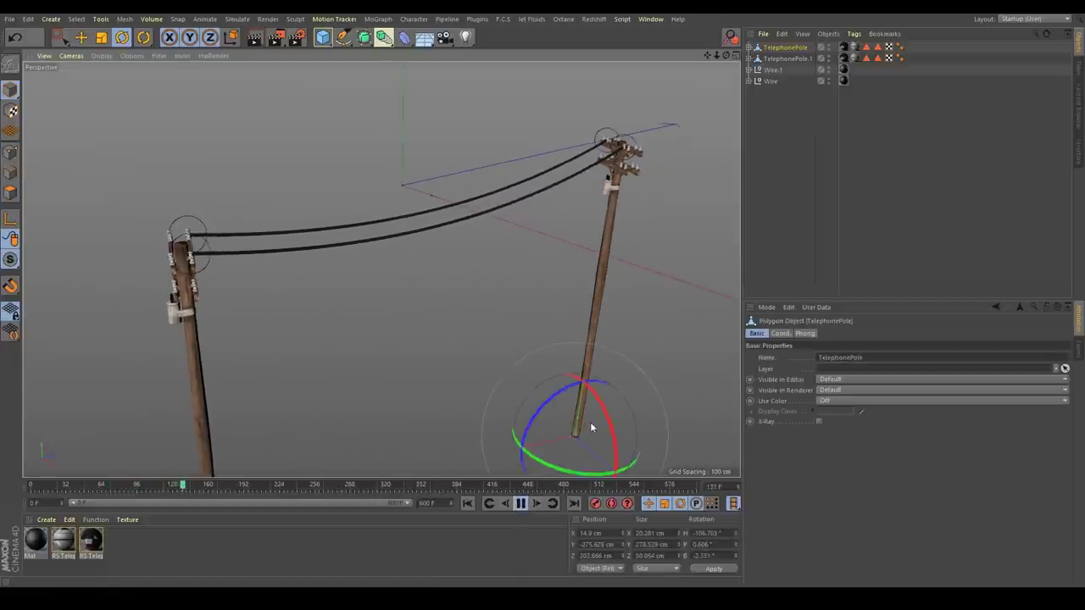
pyautogui.moveTo(591, 426); pyautogui.dragTo(576, 420)
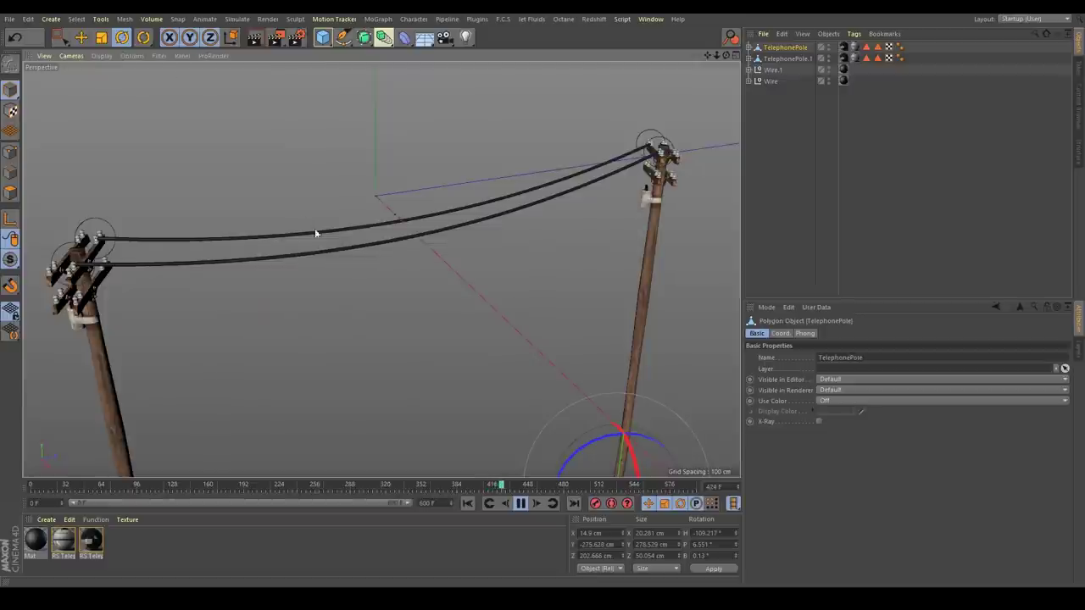
# Create a new project and draw a straight two-point spline about 400 cm long along the X axis in the Top view.
pyautogui.click(14, 20)
pyautogui.click(38, 27)
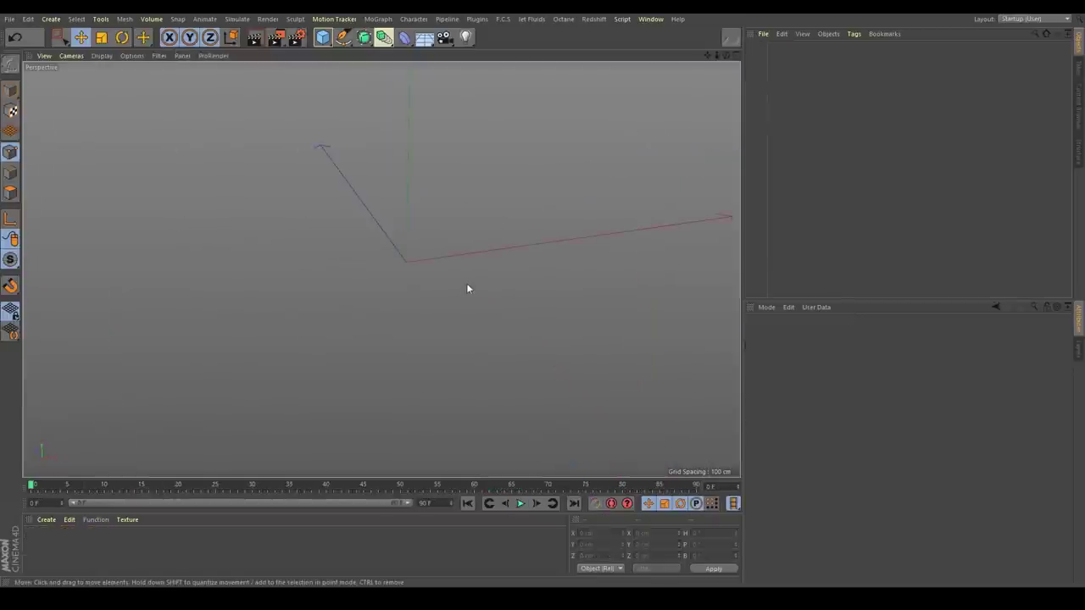
pyautogui.click(343, 37)
pyautogui.middleClick(393, 278)
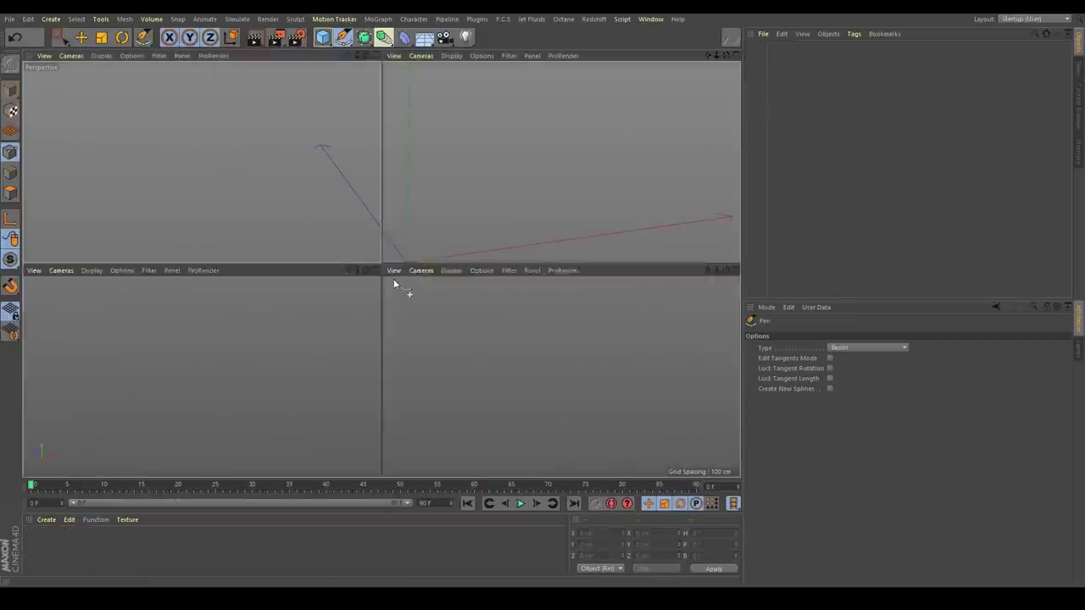
pyautogui.click(497, 162)
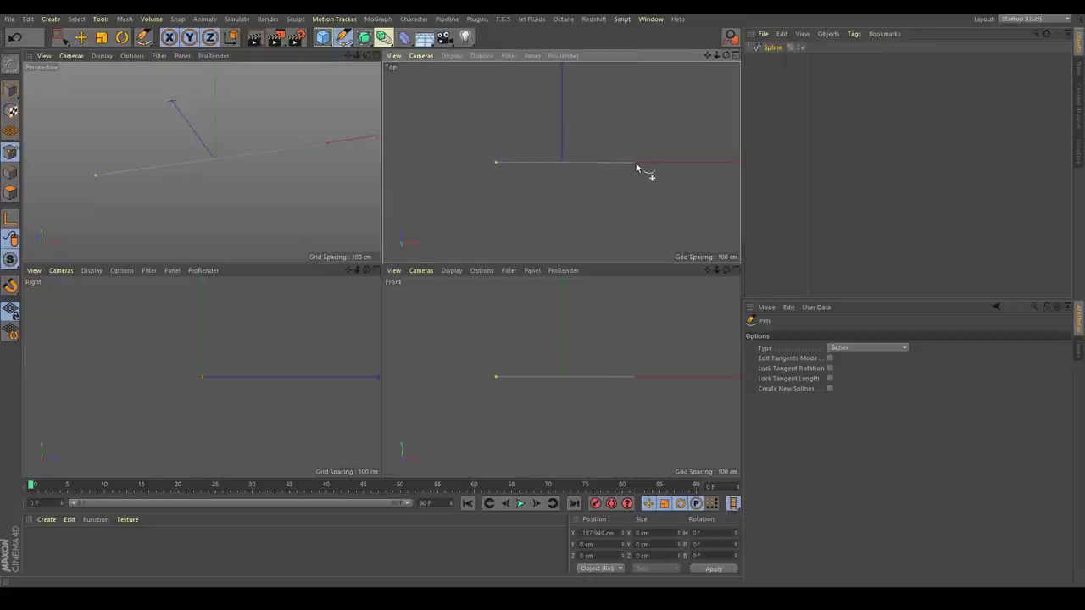
pyautogui.click(634, 162)
pyautogui.press('Escape')
# Set the X positions of the spline's two end points to -200 cm and 200 cm.
pyautogui.click(85, 37)
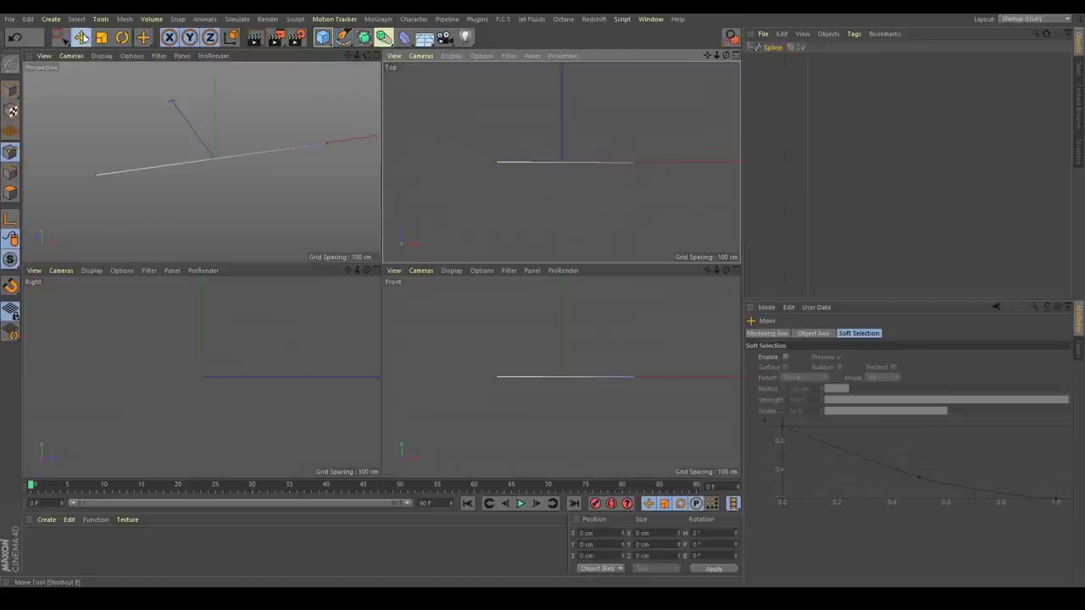
pyautogui.moveTo(73, 161); pyautogui.dragTo(127, 195)
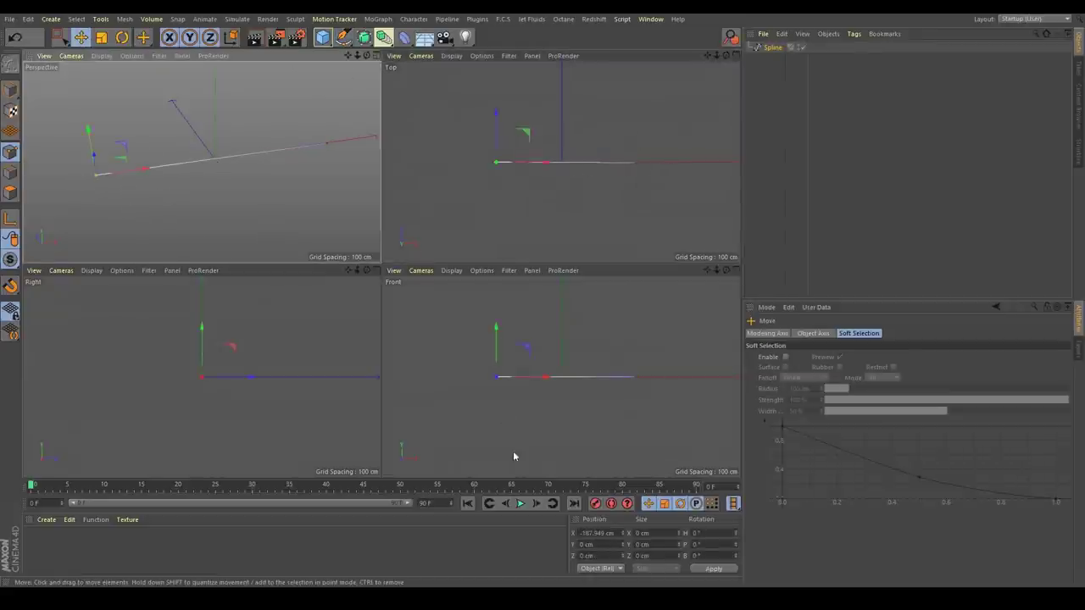
pyautogui.moveTo(616, 533); pyautogui.dragTo(532, 519)
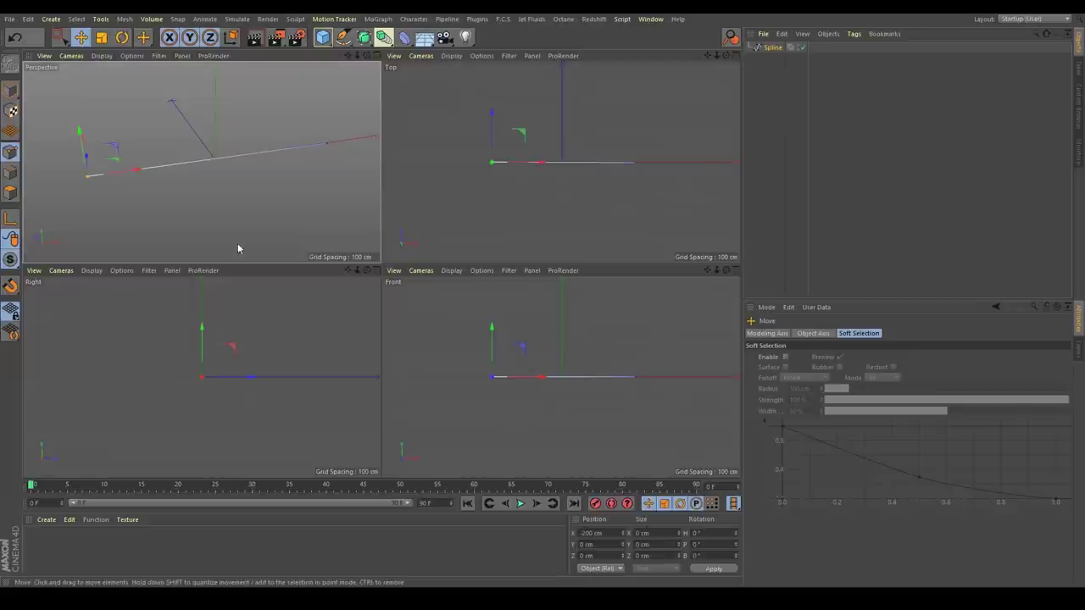
pyautogui.moveTo(298, 123); pyautogui.dragTo(346, 156)
pyautogui.click(599, 556)
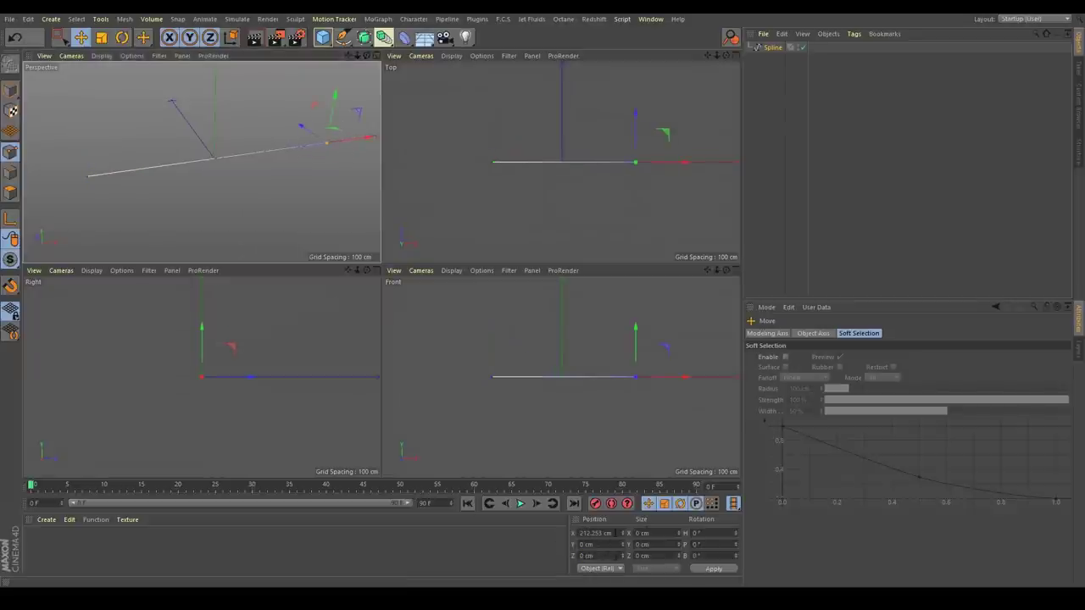
pyautogui.middleClick(200, 177)
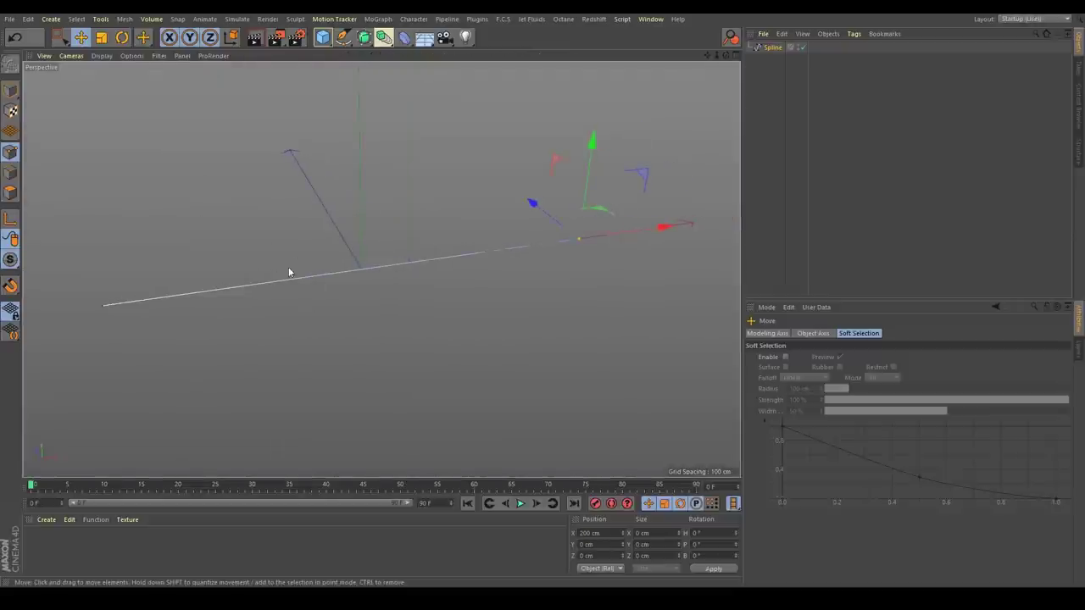
# Select all points of the spline and subdivide it repeatedly so it gains many evenly spaced points along its length.
pyautogui.hotkey('ctrl', 'a')
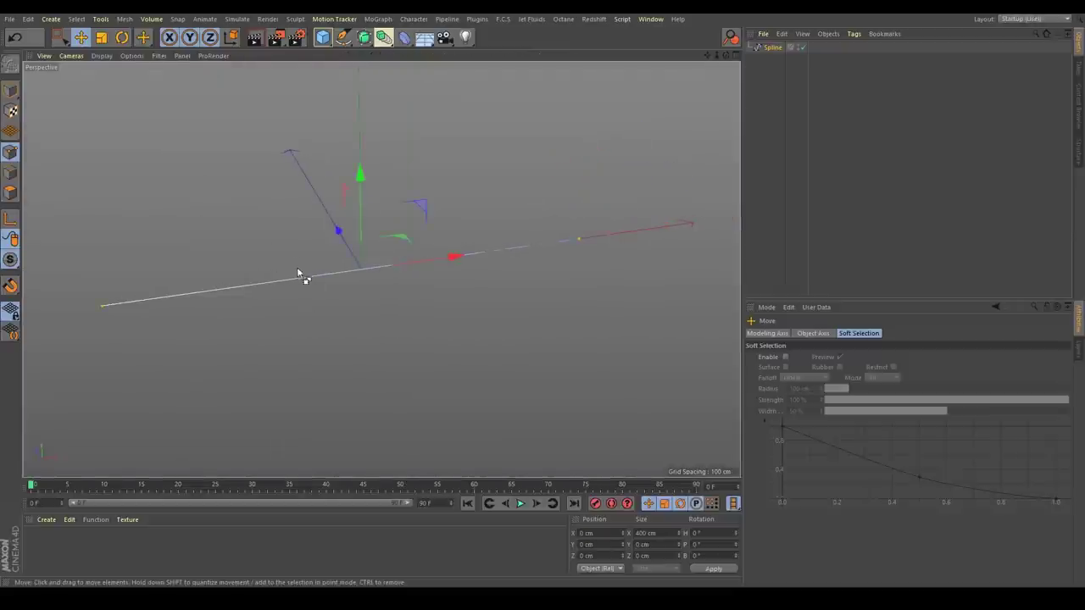
pyautogui.click(132, 20)
pyautogui.moveTo(150, 48)
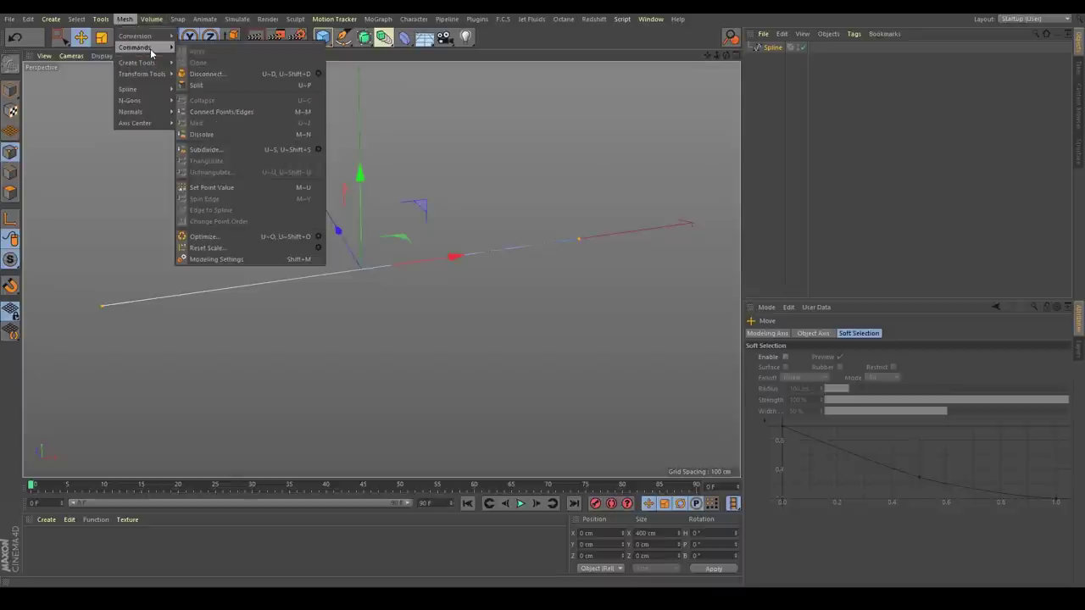
pyautogui.click(257, 149)
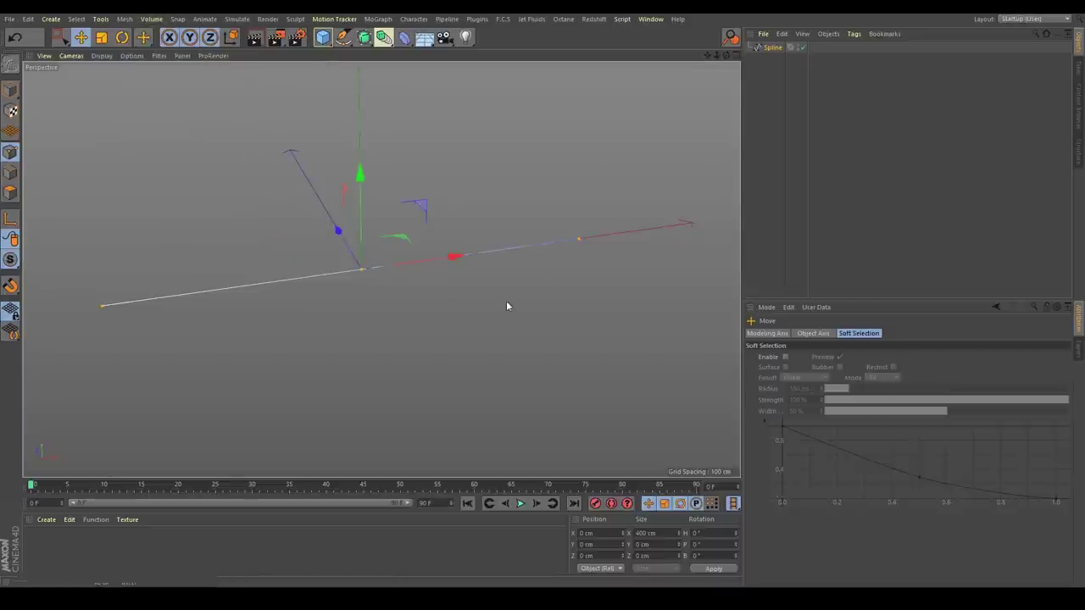
pyautogui.press('u')
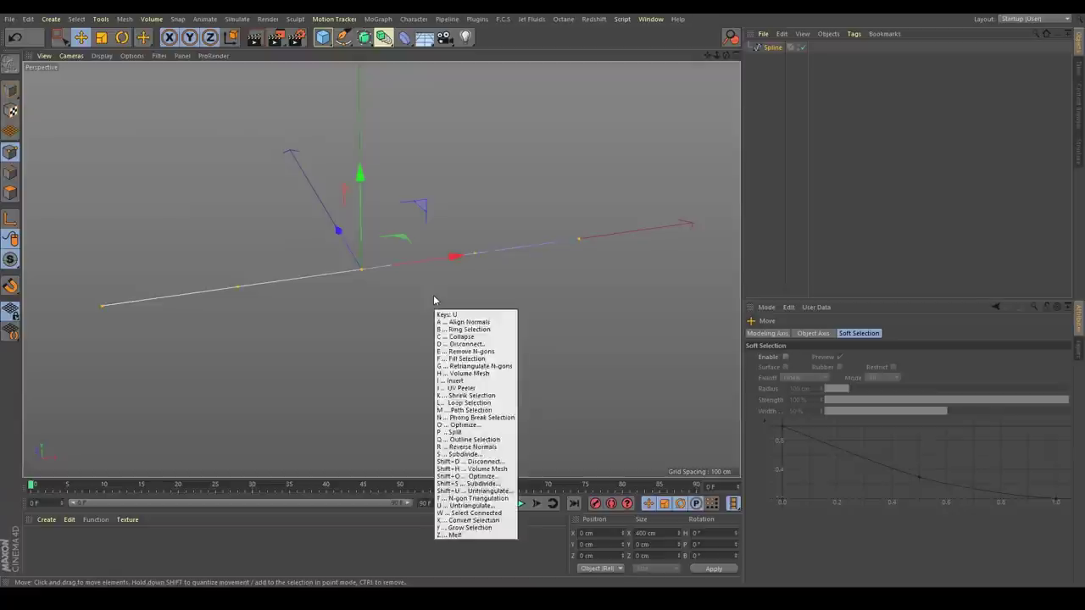
pyautogui.press('s')
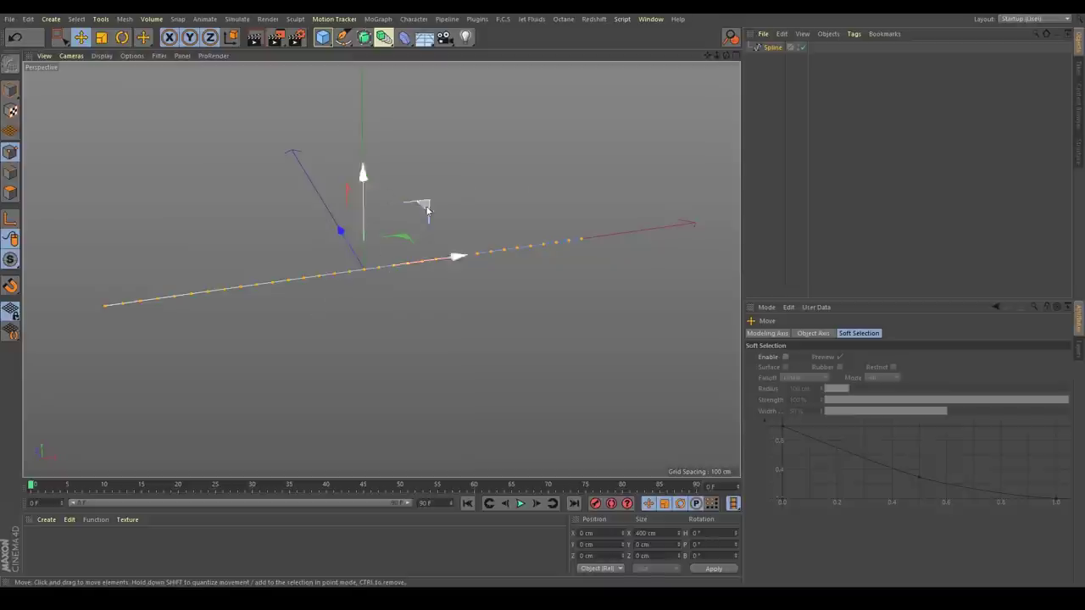
# Add a Spline Dynamics hair tag to the spline and return the timeline to the first frame.
pyautogui.rightClick(774, 48)
pyautogui.moveTo(825, 90)
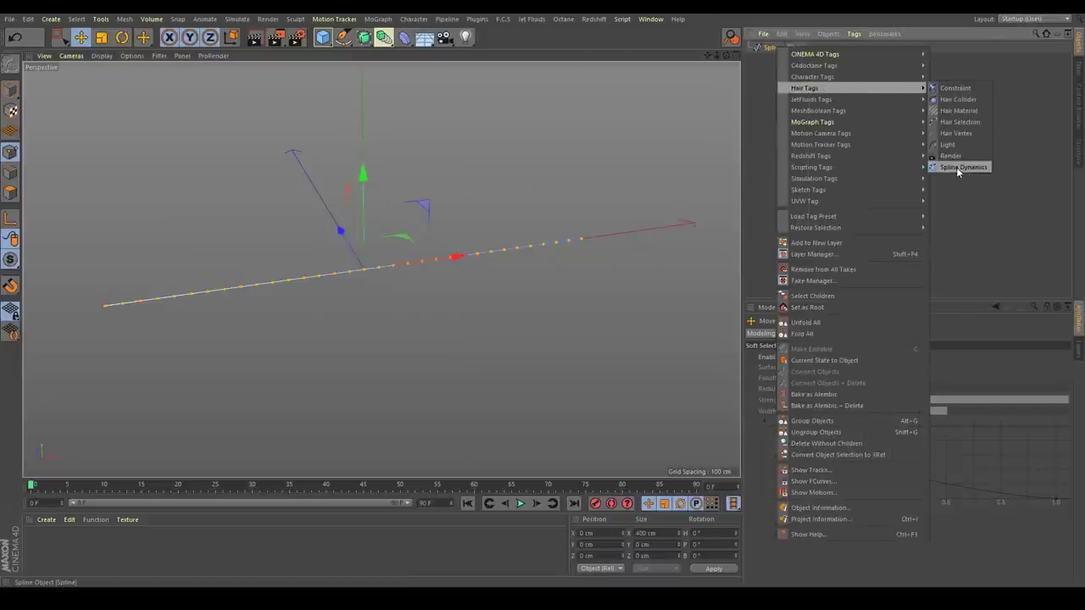
pyautogui.click(959, 167)
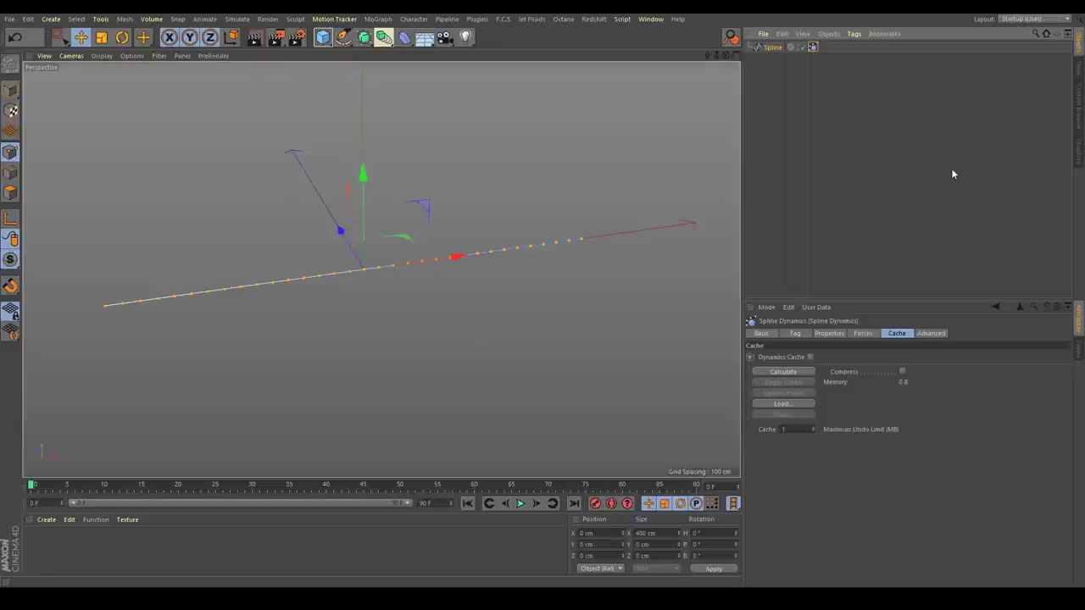
pyautogui.click(468, 503)
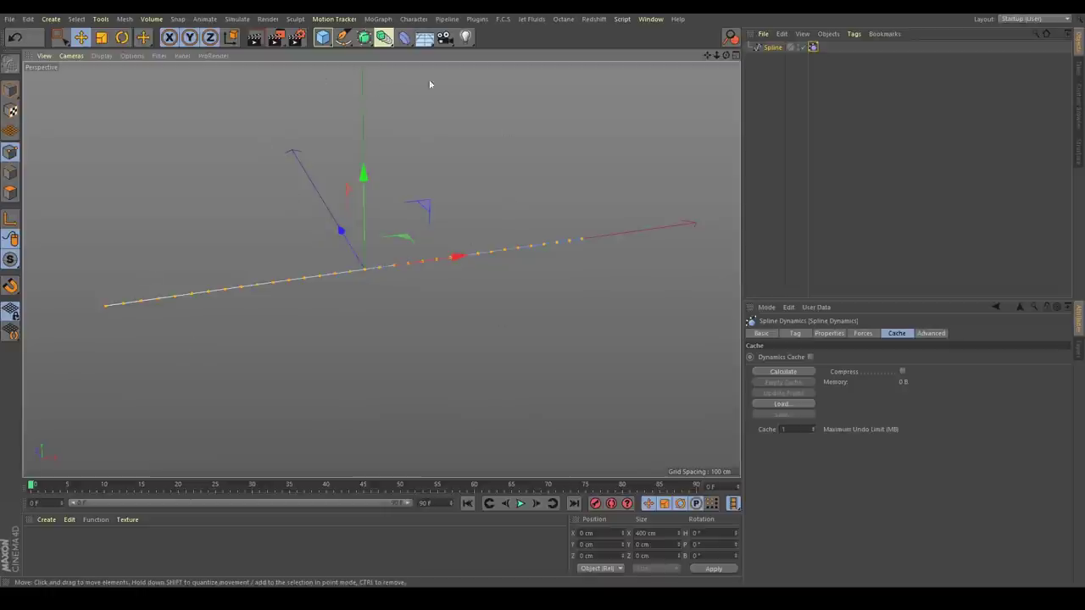
# Create a null at the spline's 200 cm end and a duplicate of it at X -200 cm.
pyautogui.click(324, 39)
pyautogui.click(373, 54)
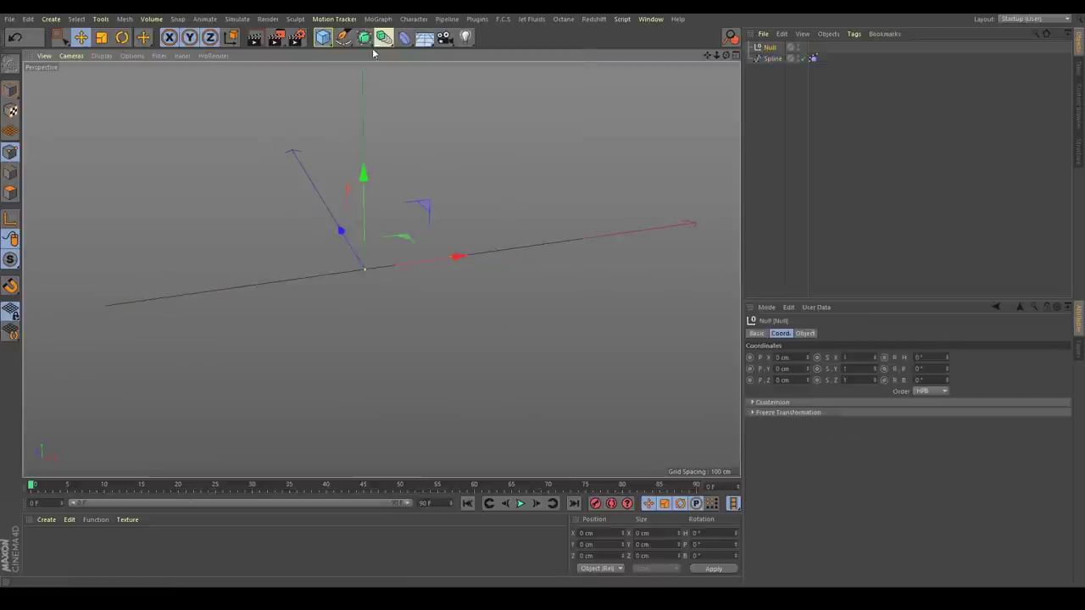
pyautogui.moveTo(450, 260); pyautogui.dragTo(677, 242)
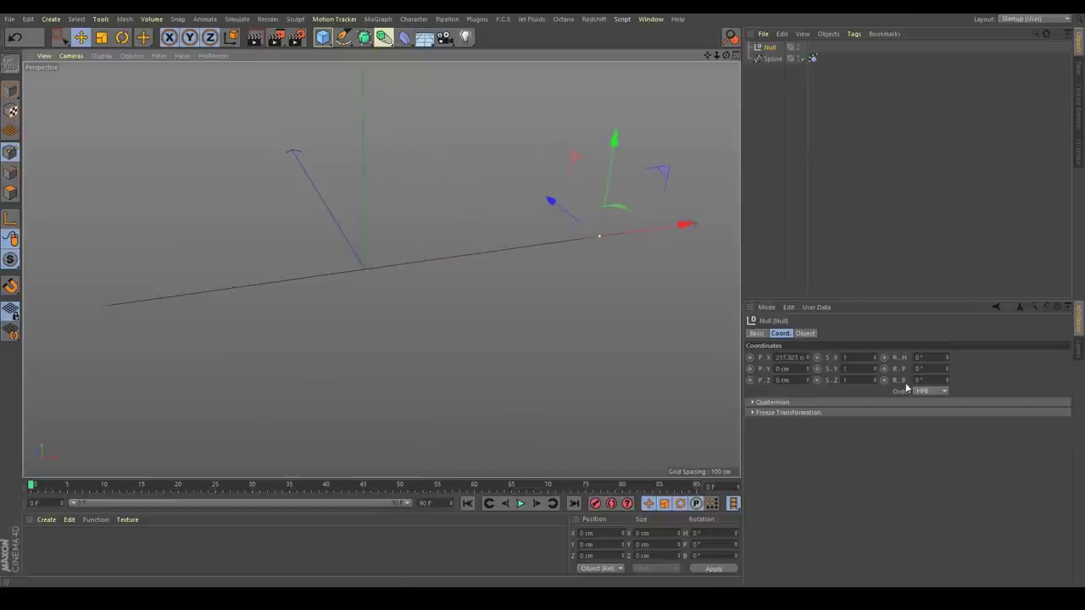
pyautogui.click(788, 357)
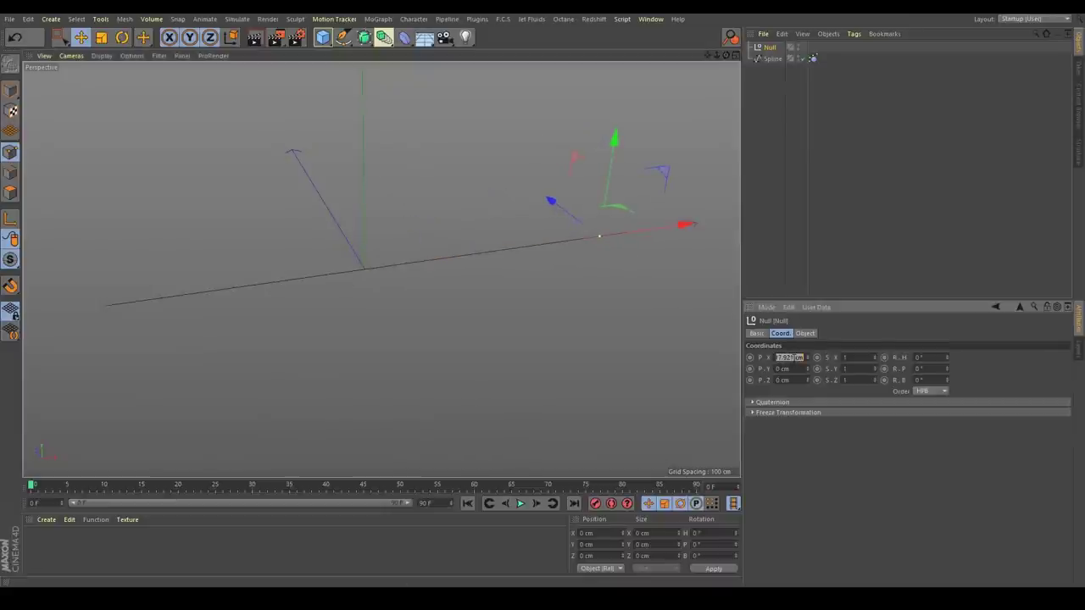
pyautogui.keyDown('ctrl'); pyautogui.moveTo(667, 226); pyautogui.dragTo(212, 291); pyautogui.keyUp('ctrl')
pyautogui.doubleClick(788, 358)
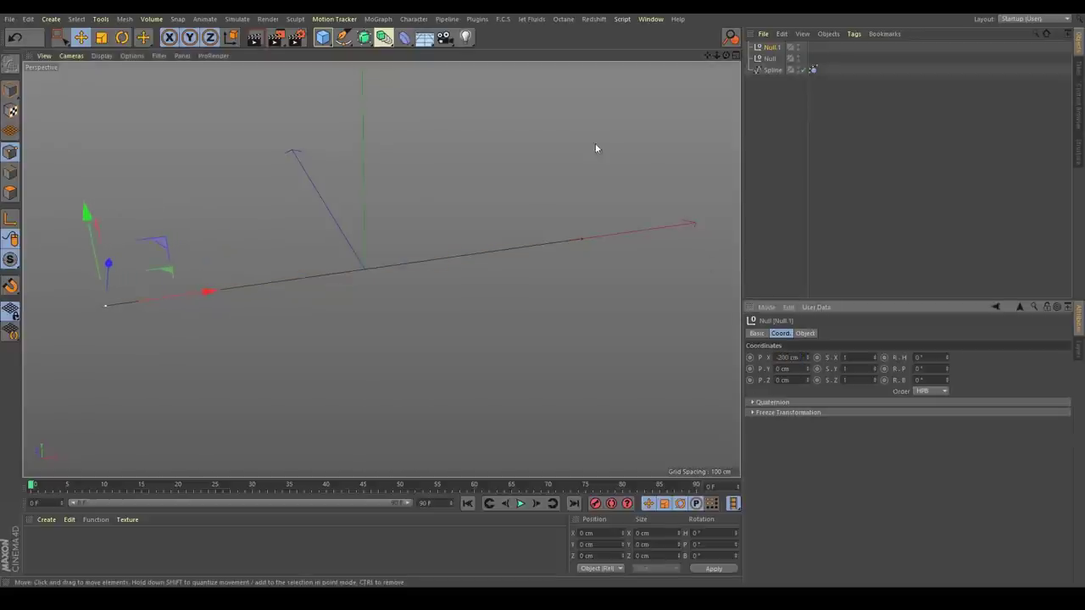
# Set the display shape of both nulls to Circle.
pyautogui.click(770, 58)
pyautogui.keyDown('ctrl'); pyautogui.click(772, 70); pyautogui.keyUp('ctrl')
pyautogui.keyDown('shift'); pyautogui.click(775, 49); pyautogui.keyUp('shift')
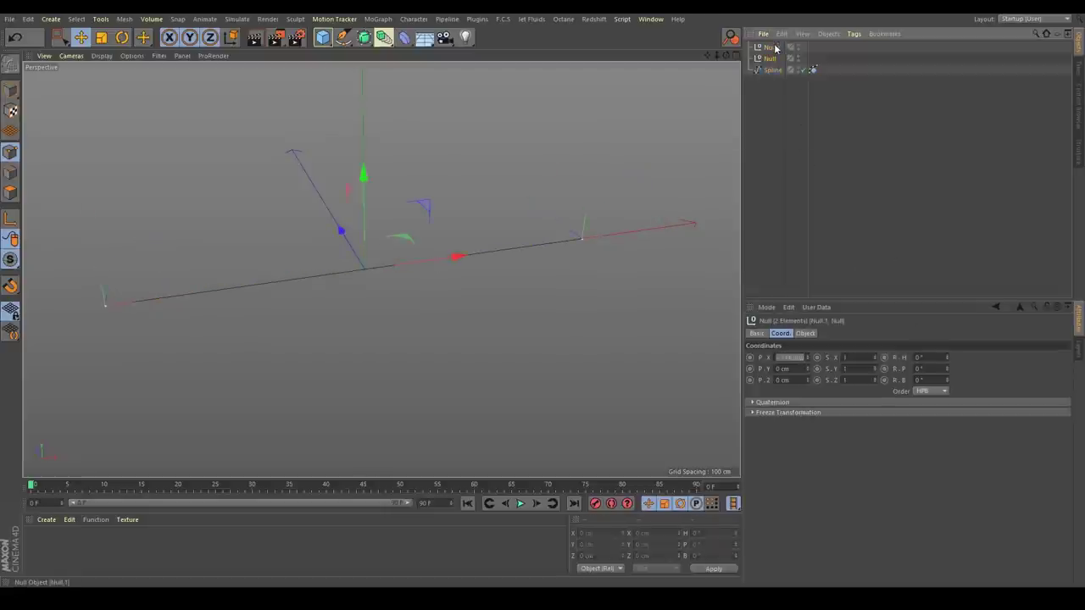
pyautogui.click(815, 335)
pyautogui.click(845, 359)
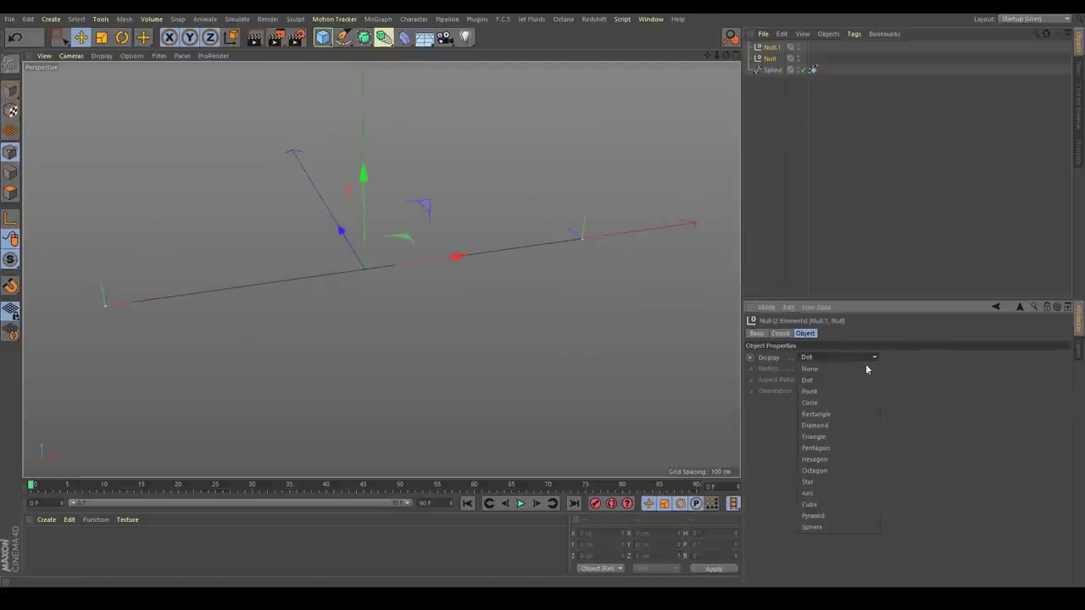
pyautogui.click(825, 403)
# Select the spline's end point at X 200 cm and bind it to Null with a hair Constraint tag.
pyautogui.click(773, 70)
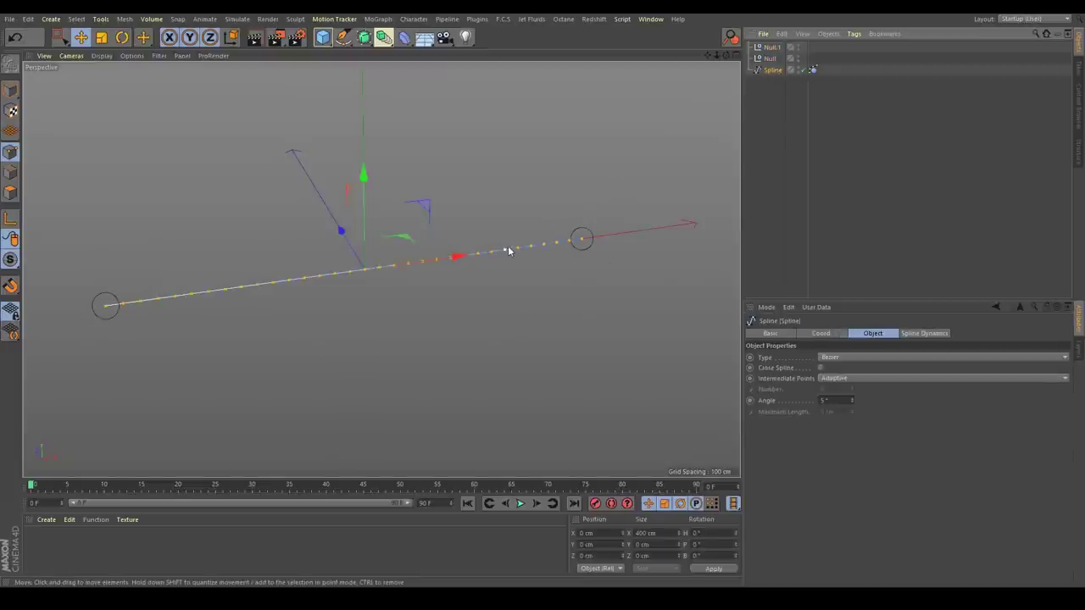
pyautogui.click(582, 242)
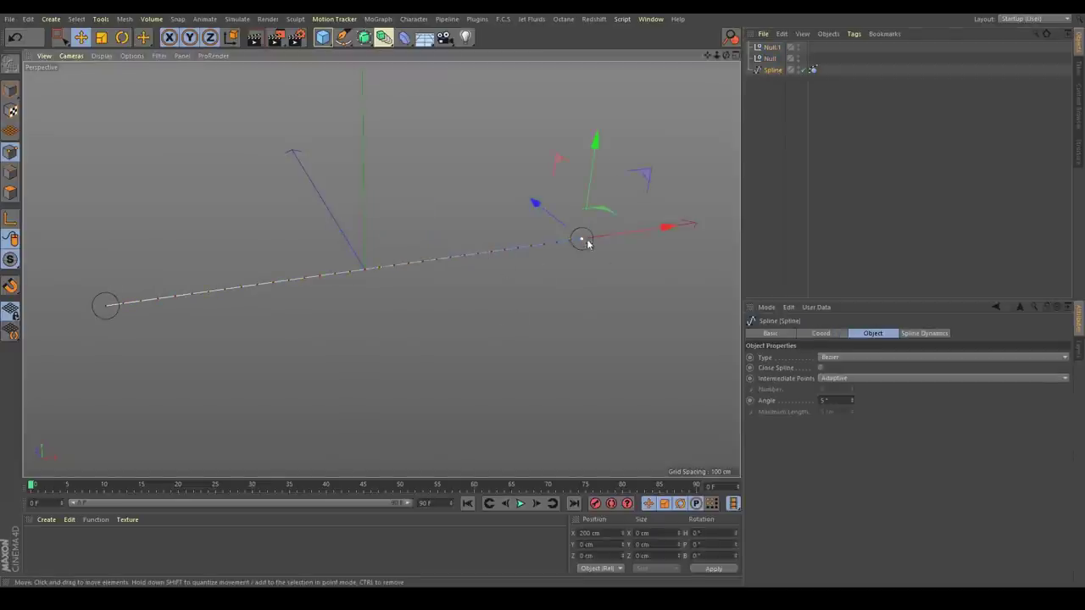
pyautogui.scroll(5, 582, 242)
pyautogui.rightClick(776, 72)
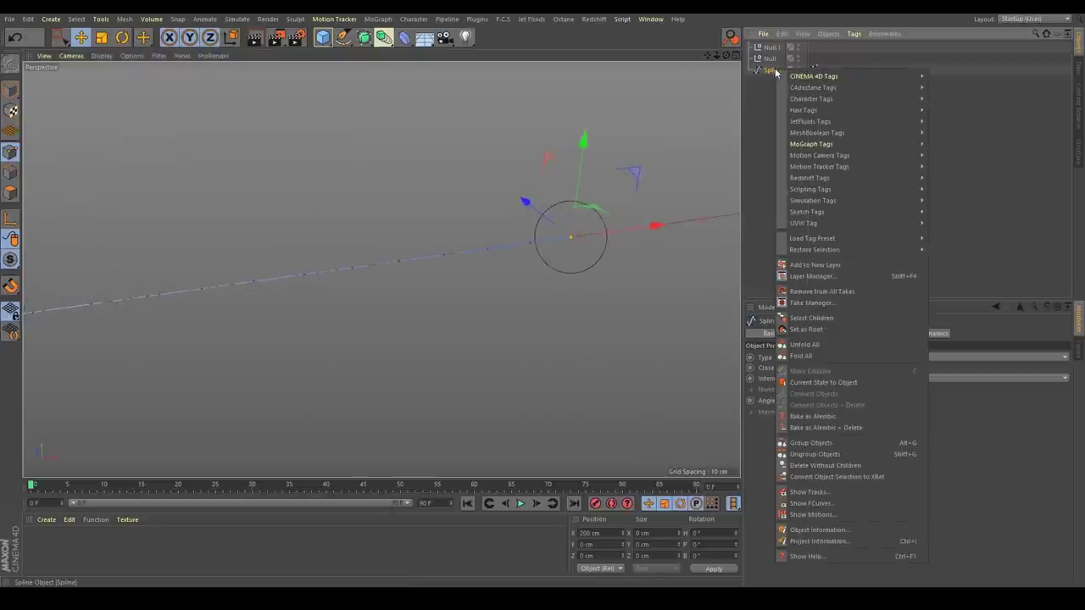
pyautogui.moveTo(864, 109)
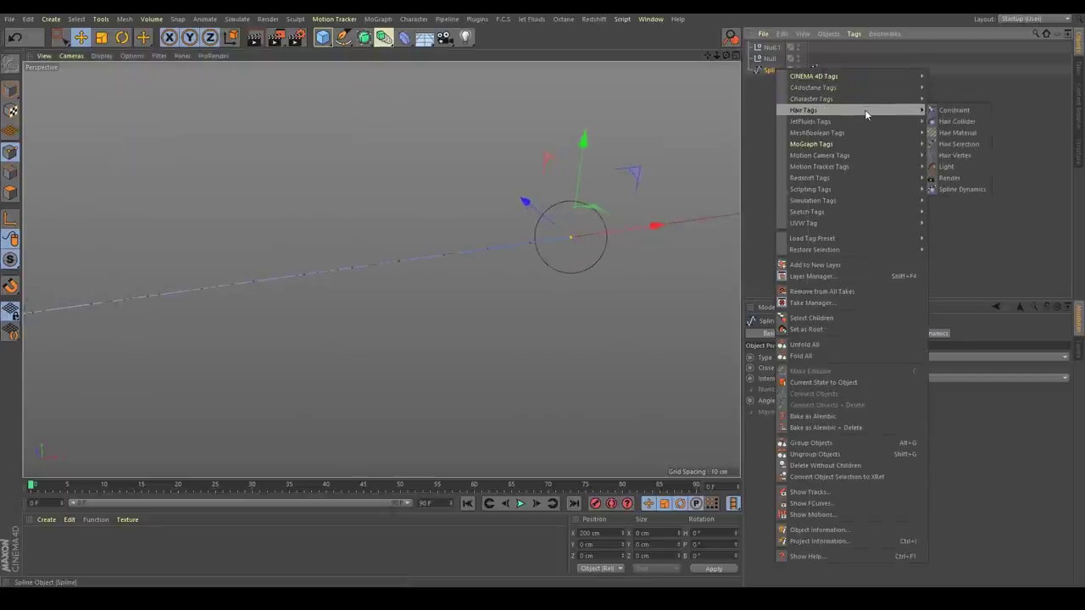
pyautogui.click(956, 110)
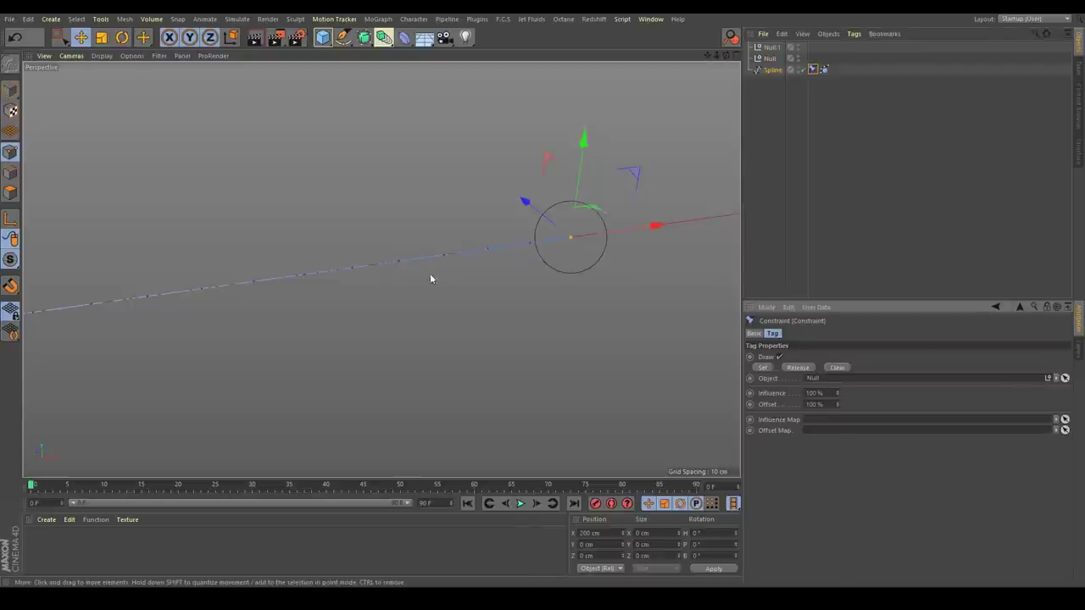
# Select the spline's end point at X -200 cm and bind it to Null.1 with a second hair Constraint tag.
pyautogui.keyDown('alt'); pyautogui.moveTo(429, 273); pyautogui.dragTo(305, 273, button='right'); pyautogui.keyUp('alt')
pyautogui.keyDown('alt'); pyautogui.moveTo(304, 273); pyautogui.dragTo(400, 253, button='middle'); pyautogui.keyUp('alt')
pyautogui.scroll(5, 312, 271)
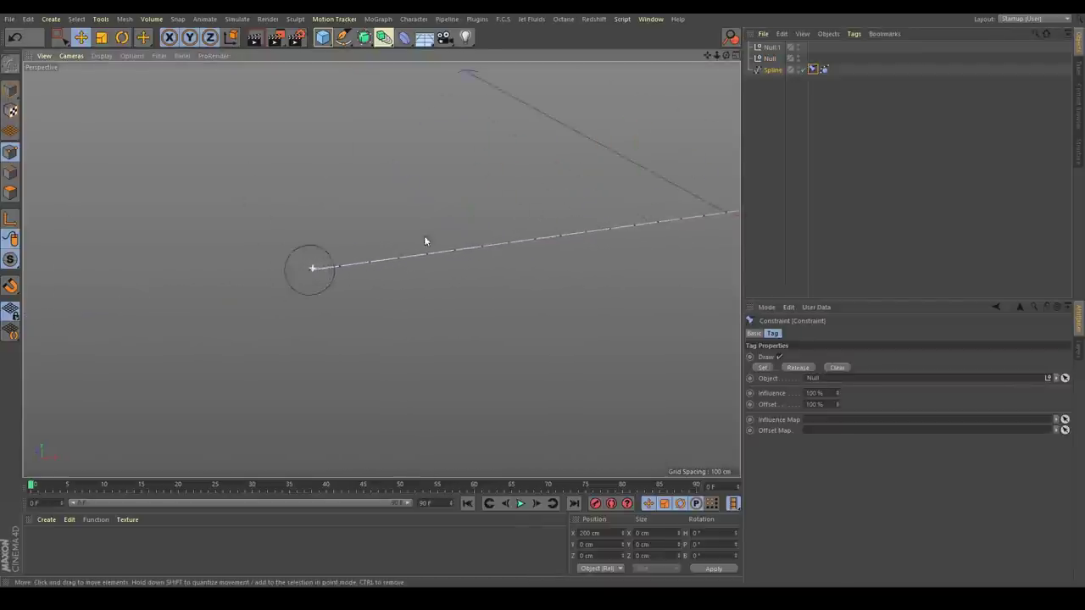
pyautogui.rightClick(778, 73)
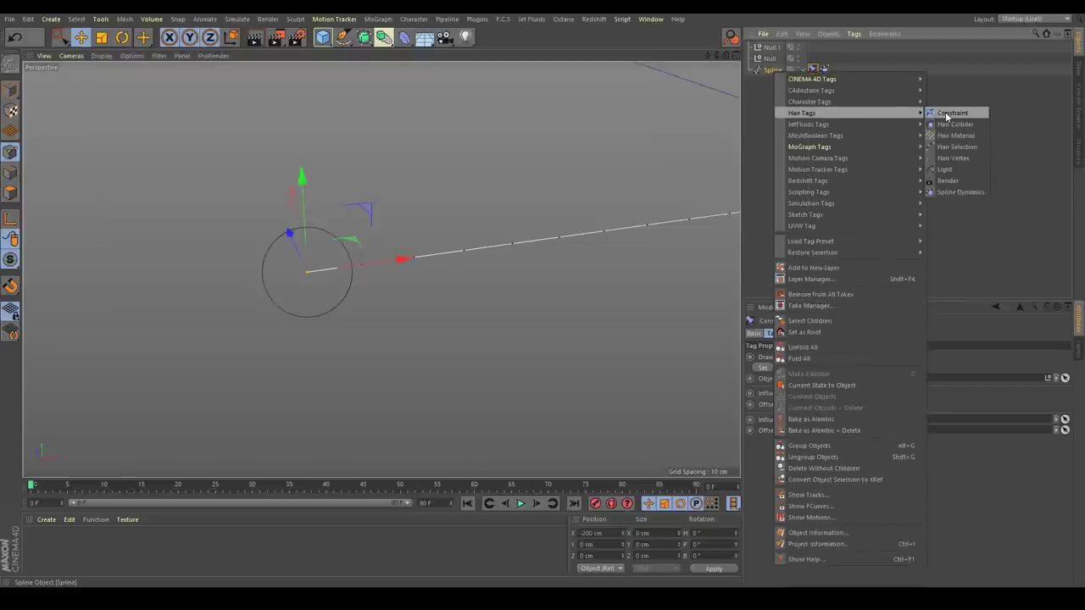
pyautogui.click(947, 113)
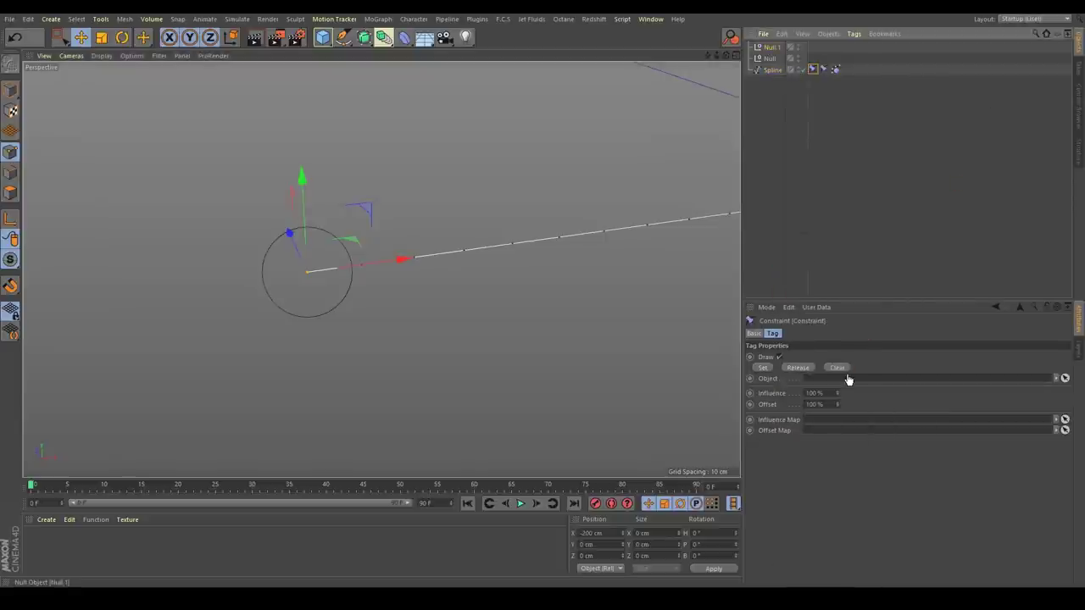
pyautogui.click(765, 370)
# Play the simulation to examine how the spline hangs between the two nulls.
pyautogui.scroll(-5, 546, 192)
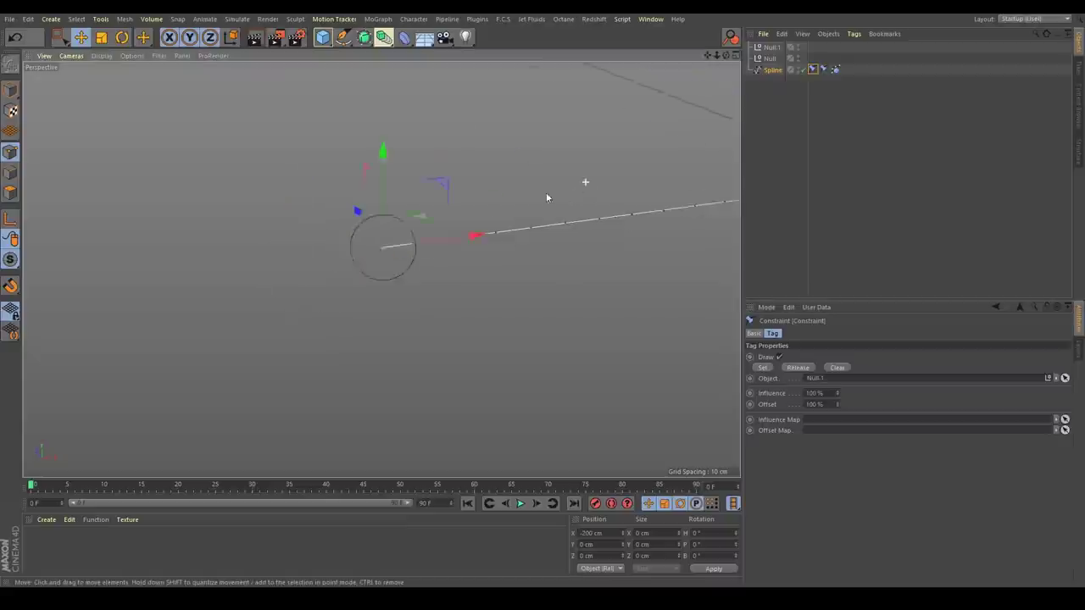
pyautogui.keyDown('alt'); pyautogui.moveTo(75, 327); pyautogui.dragTo(580, 471, button='middle'); pyautogui.keyUp('alt')
pyautogui.click(520, 504)
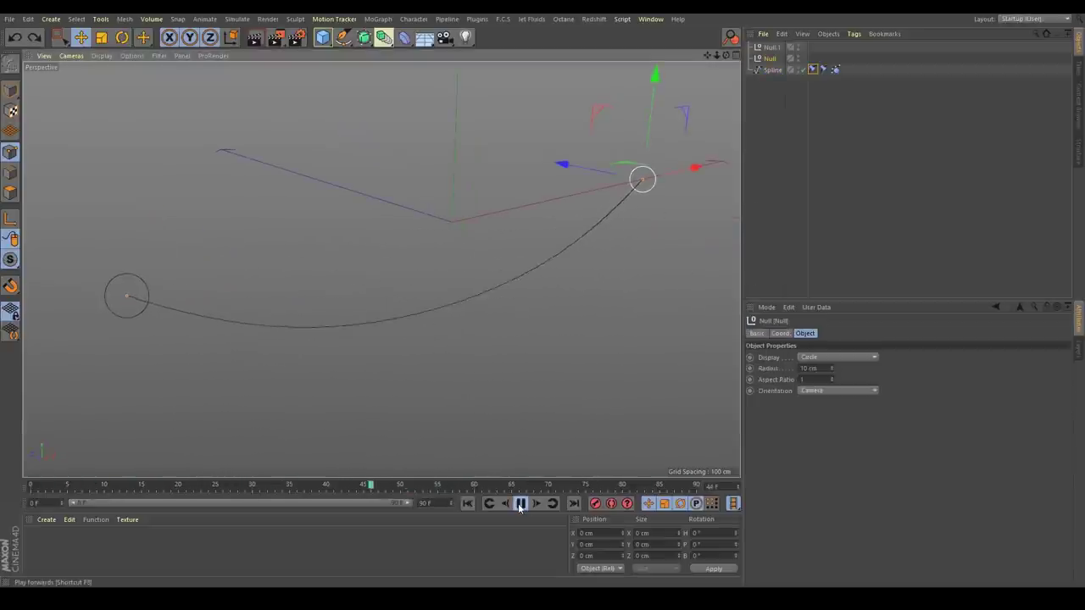
pyautogui.press('F8')
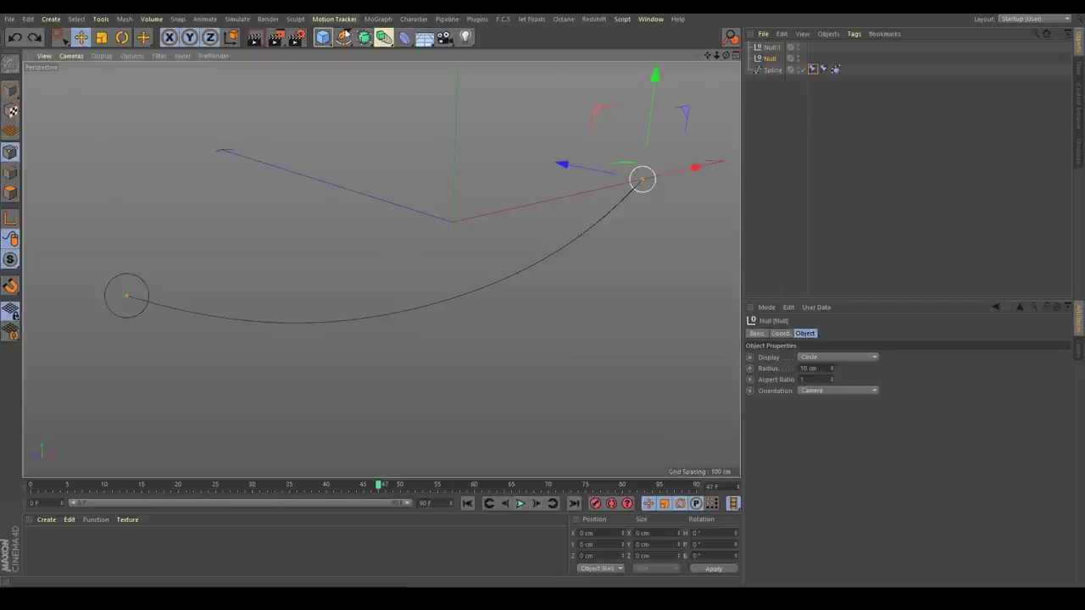
# Create an n-Side spline and a Sweep object, and set the n-Side's radius to 1.5 cm.
pyautogui.moveTo(343, 37); pyautogui.dragTo(468, 117)
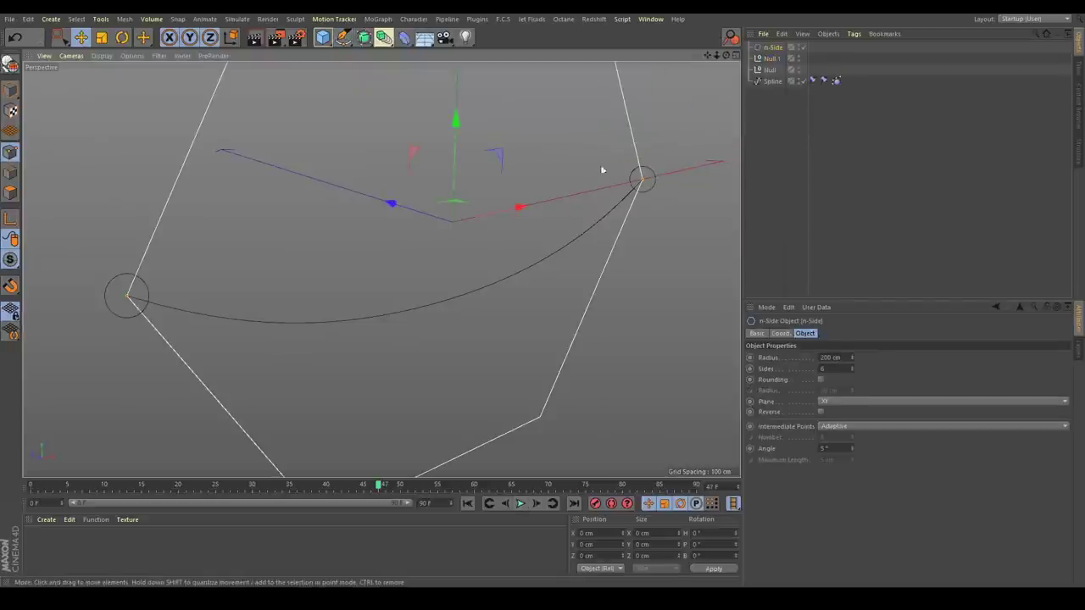
pyautogui.moveTo(363, 36); pyautogui.dragTo(425, 90)
pyautogui.click(771, 59)
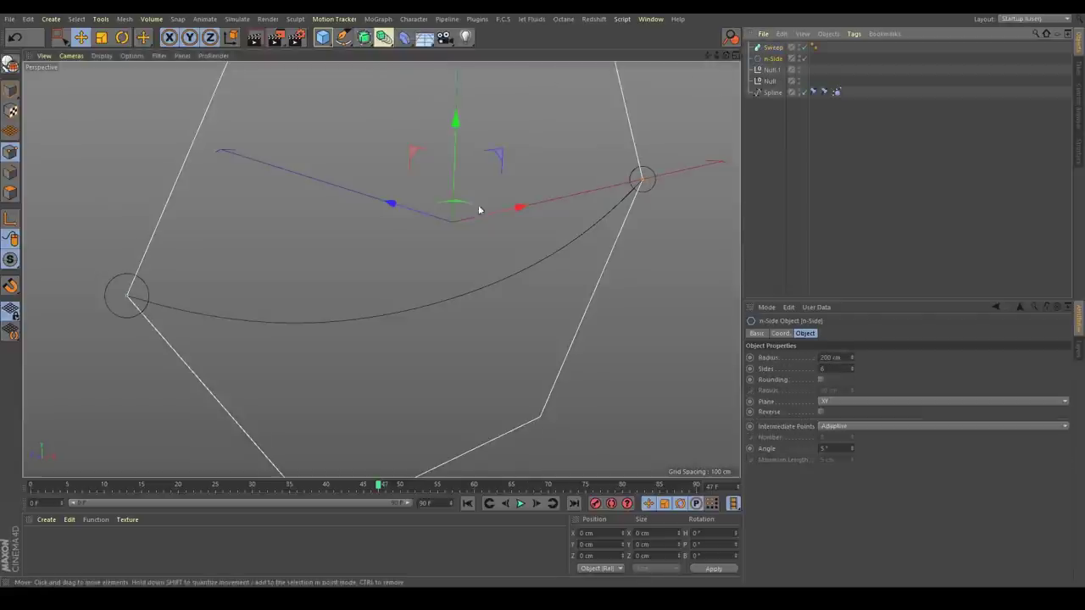
pyautogui.moveTo(846, 359); pyautogui.dragTo(733, 352)
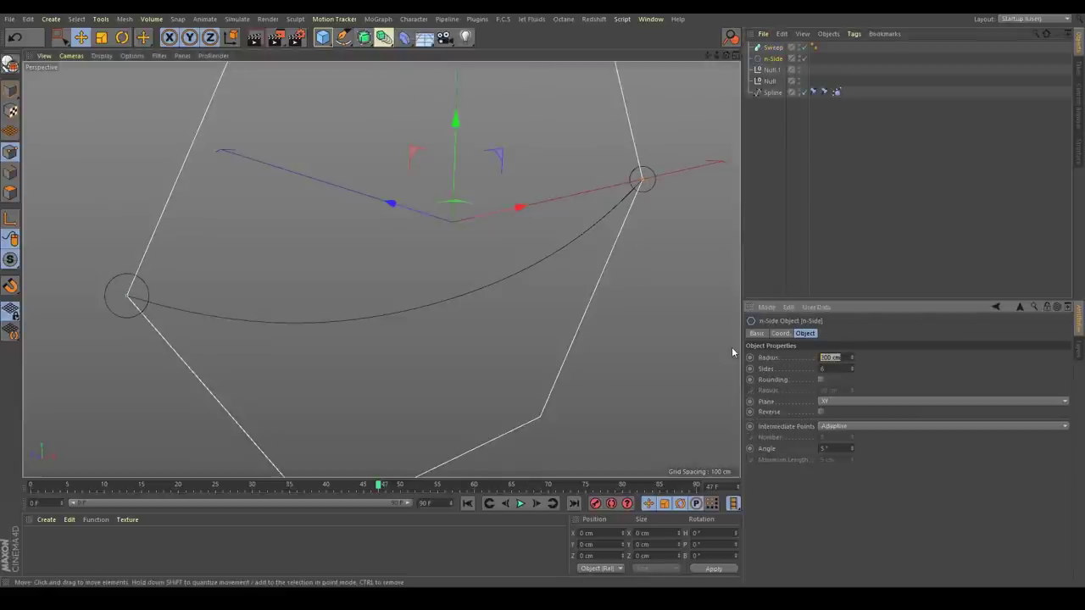
pyautogui.write('1.5')
pyautogui.press('Return')
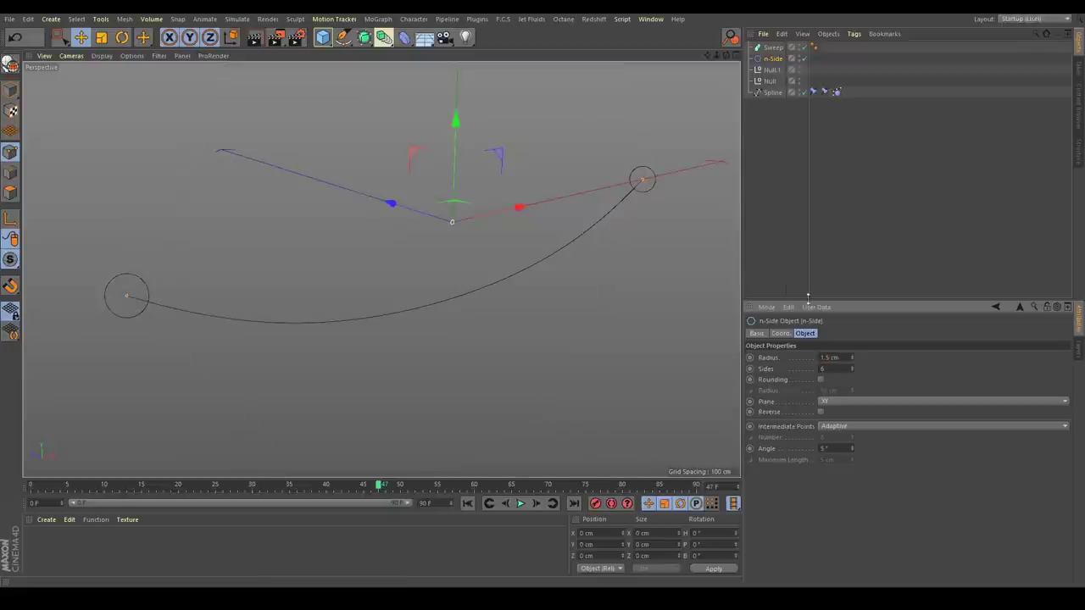
# Place the n-Side and the dynamic spline inside the Sweep to give the wire thickness.
pyautogui.keyDown('ctrl'); pyautogui.click(775, 93); pyautogui.keyUp('ctrl')
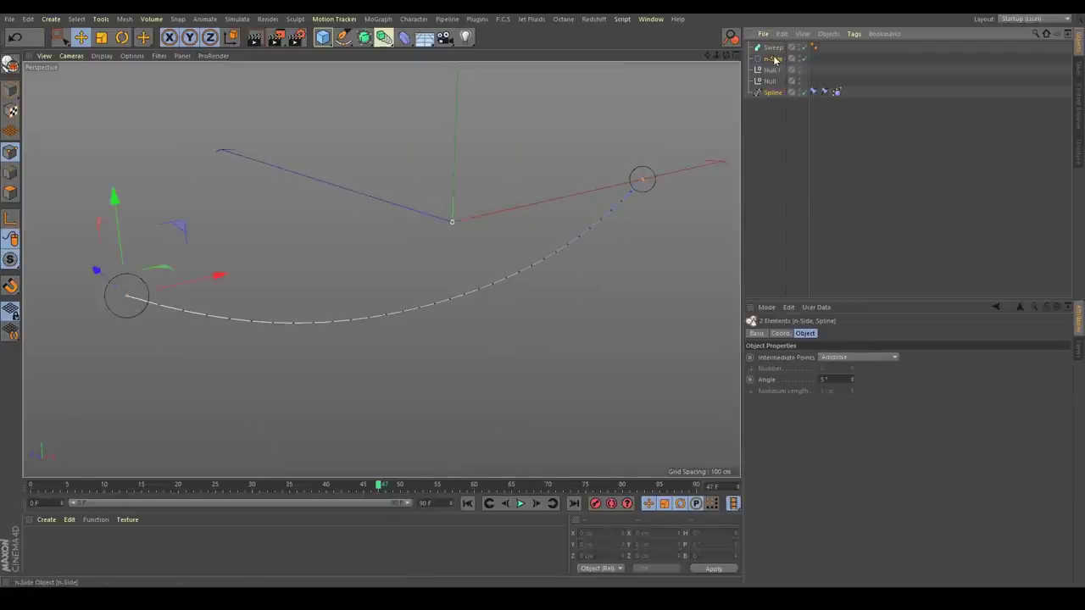
pyautogui.moveTo(775, 49); pyautogui.dragTo(776, 49)
pyautogui.keyDown('alt'); pyautogui.moveTo(300, 307); pyautogui.dragTo(249, 303); pyautogui.keyUp('alt')
pyautogui.keyDown('alt'); pyautogui.moveTo(249, 303); pyautogui.dragTo(328, 288, button='middle'); pyautogui.keyUp('alt')
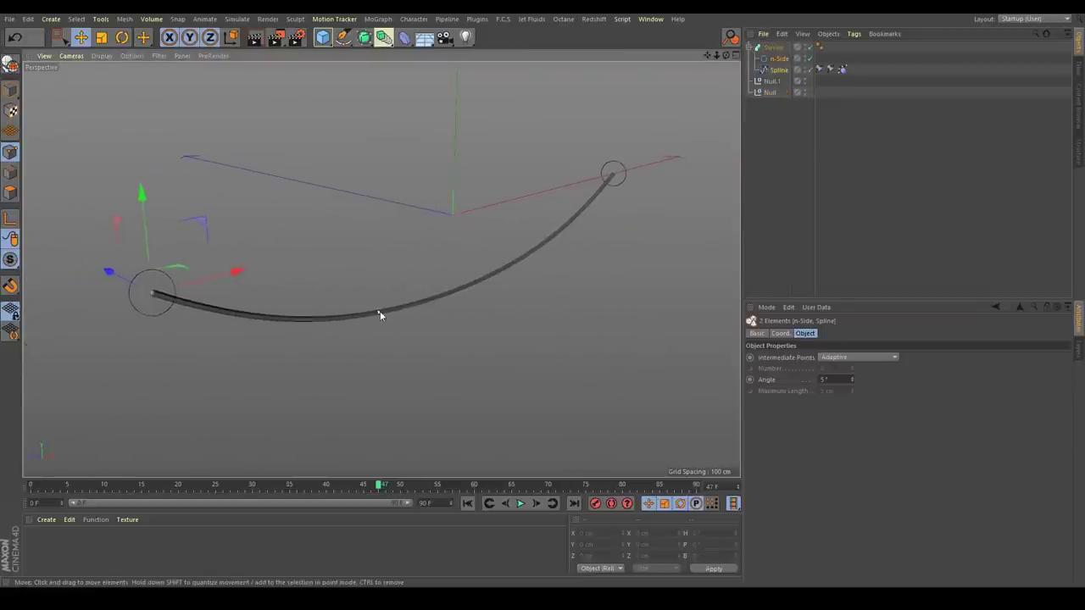
# Set the n-Side's number of sides to 9 and play the simulation of the swept wire.
pyautogui.click(785, 58)
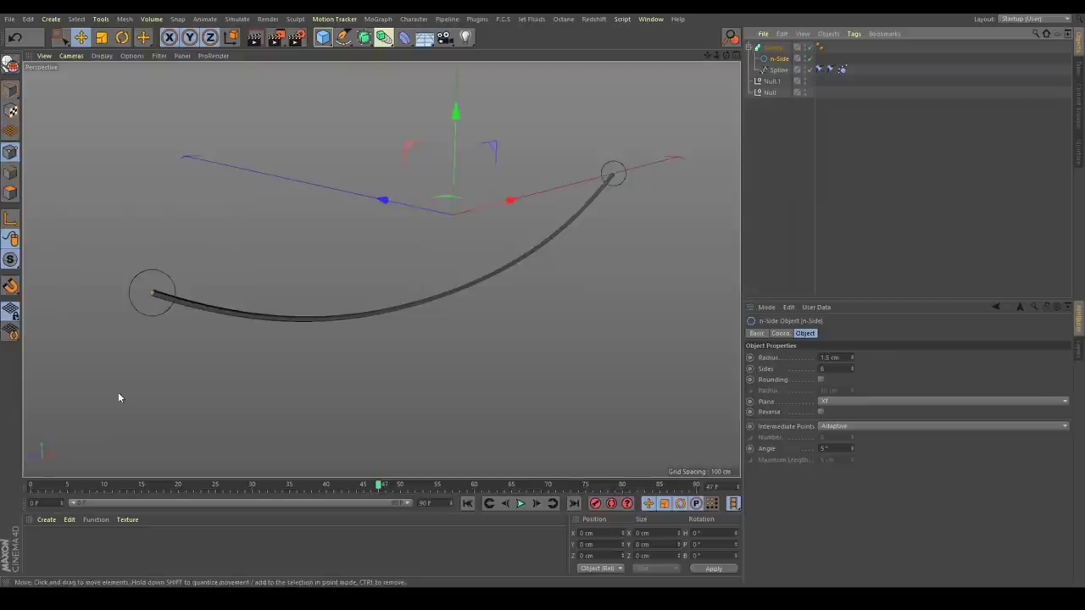
pyautogui.moveTo(831, 369); pyautogui.dragTo(749, 371)
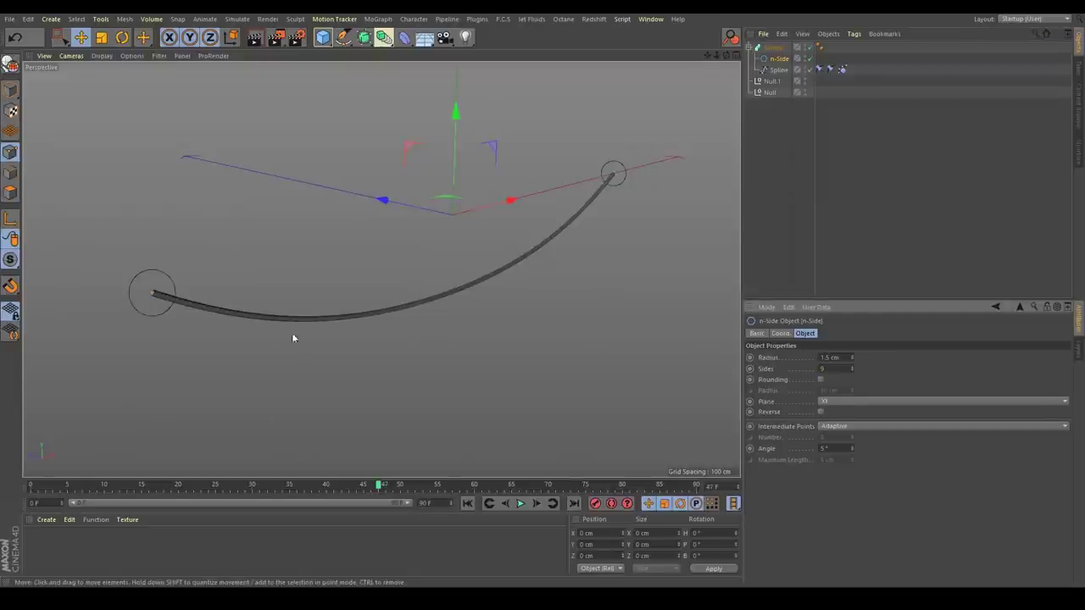
pyautogui.click(520, 503)
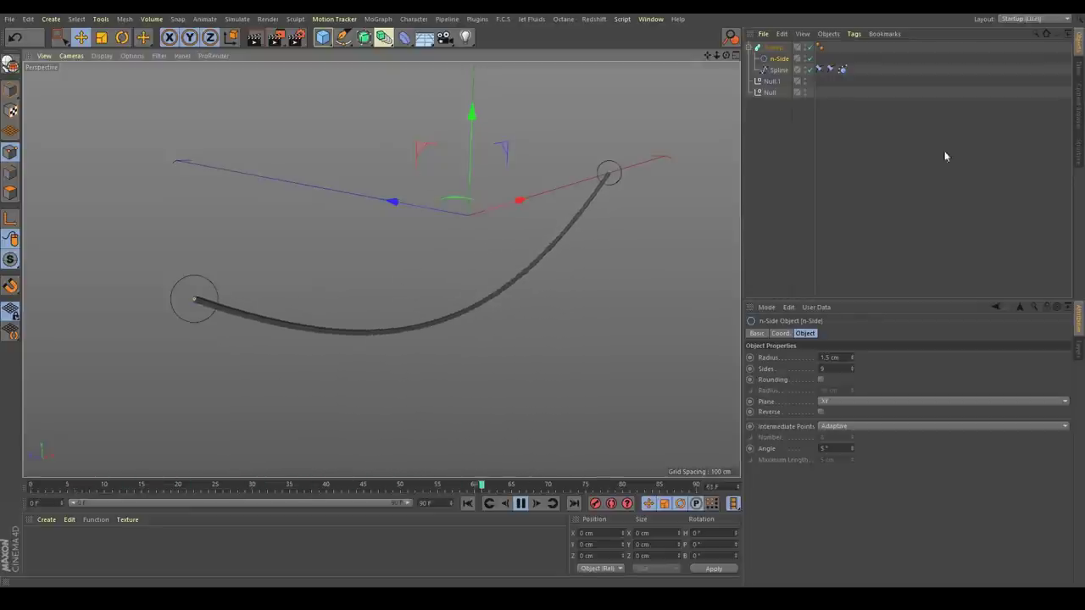
# Group the Sweep and the two nulls under a new null and name it Wire 1.
pyautogui.moveTo(770, 46); pyautogui.dragTo(763, 47)
pyautogui.hotkey('alt', 'g')
pyautogui.doubleClick(770, 47)
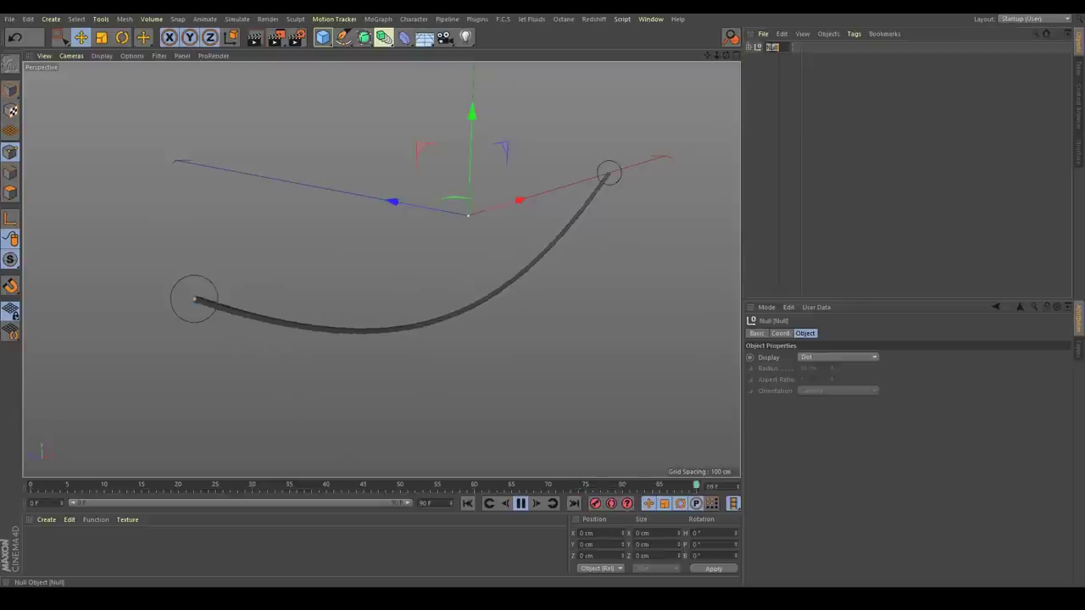
pyautogui.doubleClick(772, 47)
pyautogui.write('Wire 1')
pyautogui.press('Return')
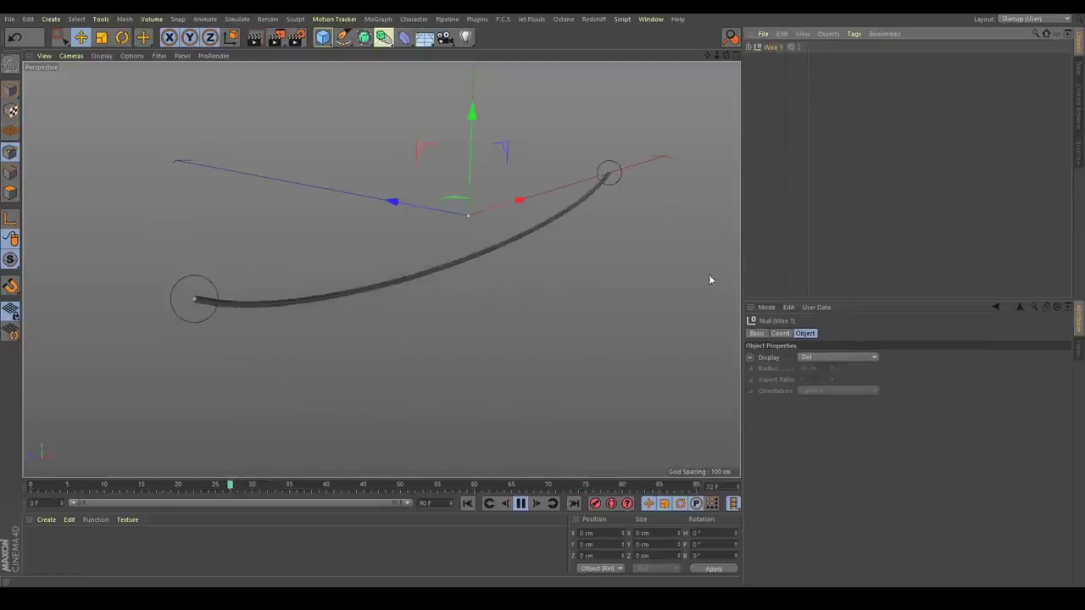
# Add the TelephonePole model to the scene and place one copy of it at each end of the wire.
pyautogui.click(763, 34)
pyautogui.click(795, 59)
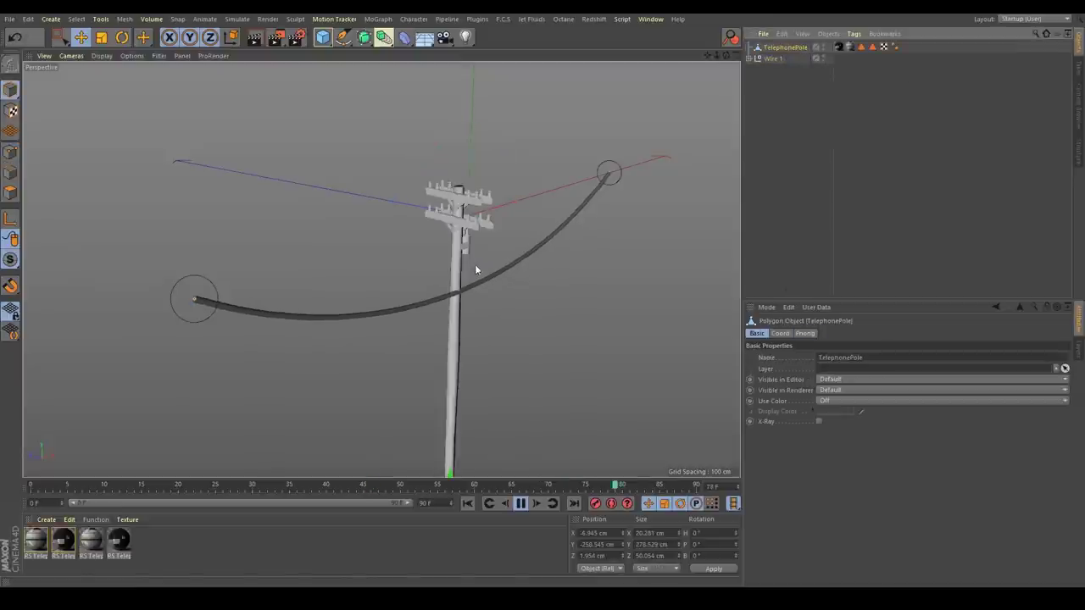
pyautogui.scroll(-4, 477, 269)
pyautogui.keyDown('alt'); pyautogui.moveTo(466, 344); pyautogui.dragTo(435, 273, button='middle'); pyautogui.keyUp('alt')
pyautogui.moveTo(470, 370); pyautogui.dragTo(302, 355)
pyautogui.keyDown('alt'); pyautogui.moveTo(381, 269); pyautogui.dragTo(234, 208); pyautogui.keyUp('alt')
pyautogui.keyDown('alt'); pyautogui.moveTo(398, 217); pyautogui.dragTo(386, 241, button='middle'); pyautogui.keyUp('alt')
pyautogui.keyDown('alt'); pyautogui.moveTo(459, 219); pyautogui.dragTo(503, 187, button='right'); pyautogui.keyUp('alt')
pyautogui.keyDown('alt'); pyautogui.moveTo(504, 188); pyautogui.dragTo(293, 283, button='middle'); pyautogui.keyUp('alt')
pyautogui.keyDown('alt'); pyautogui.moveTo(357, 251); pyautogui.dragTo(533, 226, button='right'); pyautogui.keyUp('alt')
pyautogui.keyDown('alt'); pyautogui.moveTo(273, 270); pyautogui.dragTo(556, 259); pyautogui.keyUp('alt')
pyautogui.keyDown('alt'); pyautogui.moveTo(551, 257); pyautogui.dragTo(480, 249, button='right'); pyautogui.keyUp('alt')
pyautogui.keyDown('alt'); pyautogui.moveTo(480, 250); pyautogui.dragTo(530, 289); pyautogui.keyUp('alt')
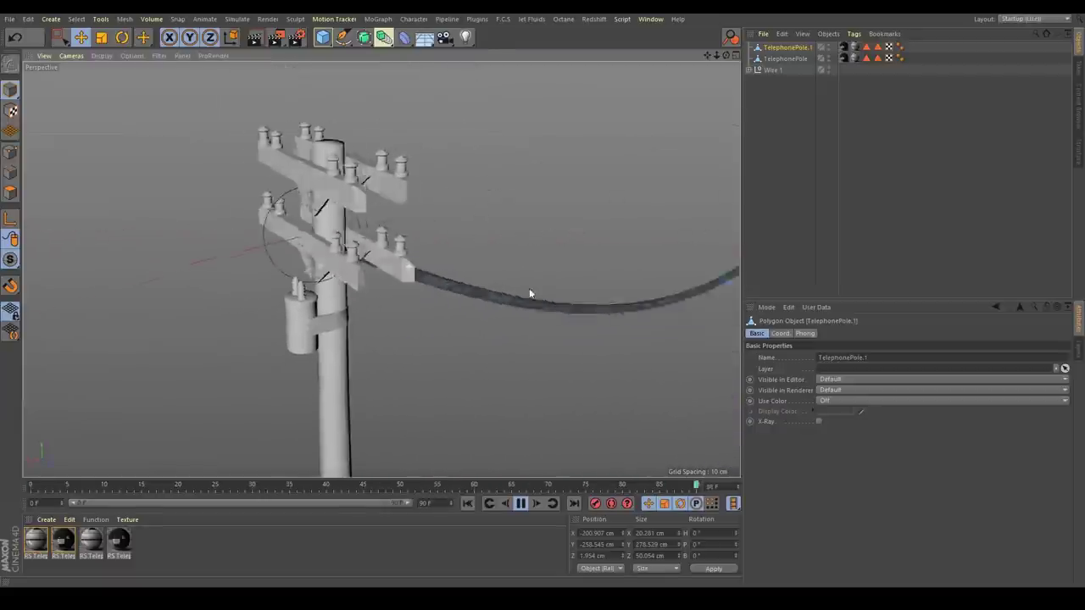
# Move the null at the first end of the wire so it sits on the crossarm of its telephone pole.
pyautogui.keyDown('alt'); pyautogui.moveTo(381, 268); pyautogui.dragTo(447, 319); pyautogui.keyUp('alt')
pyautogui.click(243, 305)
pyautogui.keyDown('alt'); pyautogui.moveTo(241, 311); pyautogui.dragTo(375, 328); pyautogui.keyUp('alt')
pyautogui.moveTo(339, 227); pyautogui.dragTo(340, 217)
# Move Null.1 at the other end of the wire onto the lower crossarm of the TelephonePole.1 pole.
pyautogui.keyDown('alt'); pyautogui.moveTo(255, 222); pyautogui.dragTo(424, 265); pyautogui.keyUp('alt')
pyautogui.keyDown('alt'); pyautogui.moveTo(185, 221); pyautogui.dragTo(102, 189); pyautogui.keyUp('alt')
pyautogui.keyDown('alt'); pyautogui.moveTo(184, 206); pyautogui.dragTo(246, 203, button='right'); pyautogui.keyUp('alt')
pyautogui.click(230, 251)
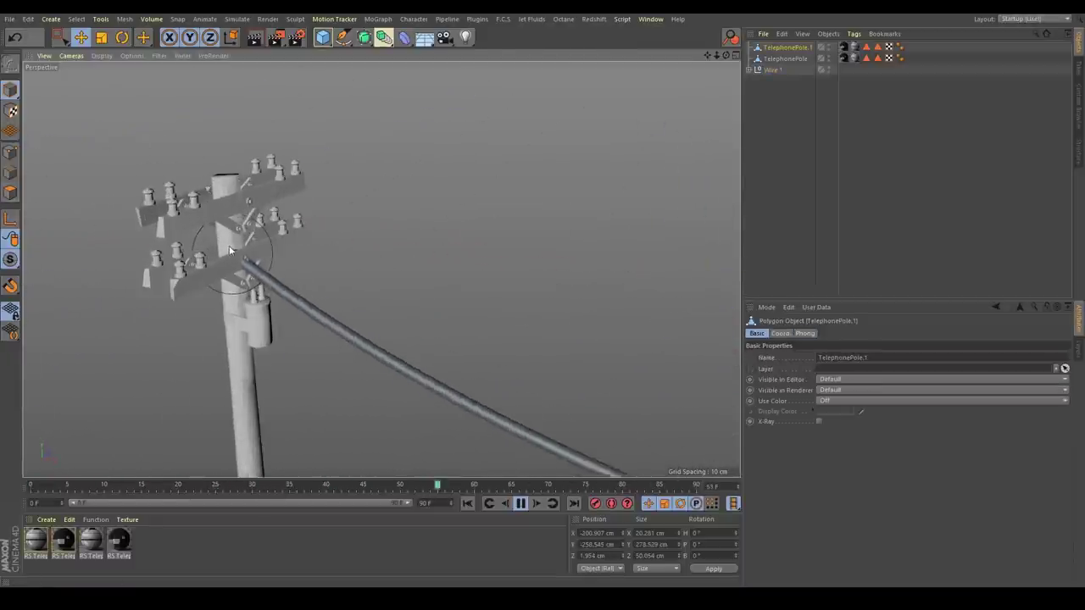
pyautogui.click(194, 239)
pyautogui.moveTo(262, 237); pyautogui.dragTo(212, 284)
pyautogui.moveTo(211, 284); pyautogui.dragTo(213, 263)
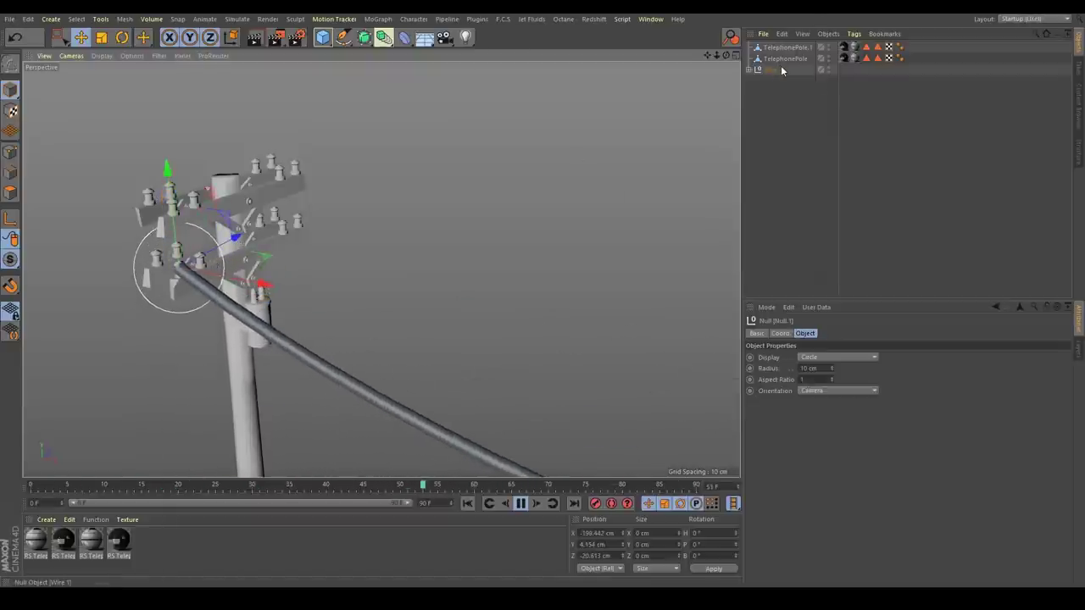
# Duplicate the Wire 1 group and shift the copy and its end null to the opposite side of the crossarms.
pyautogui.keyDown('ctrl'); pyautogui.moveTo(782, 70); pyautogui.dragTo(774, 84); pyautogui.keyUp('ctrl')
pyautogui.keyDown('alt'); pyautogui.moveTo(660, 334); pyautogui.dragTo(578, 313); pyautogui.keyUp('alt')
pyautogui.moveTo(569, 294); pyautogui.dragTo(689, 252)
pyautogui.scroll(-5, 446, 324)
pyautogui.keyDown('alt'); pyautogui.moveTo(226, 396); pyautogui.dragTo(507, 380); pyautogui.keyUp('alt')
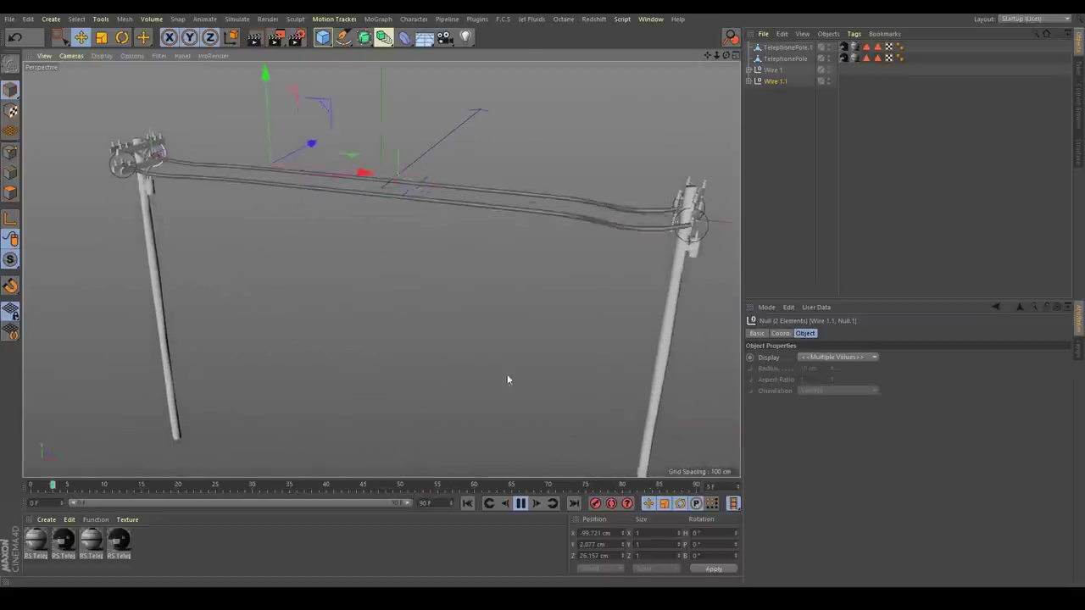
pyautogui.click(632, 418)
pyautogui.keyDown('alt'); pyautogui.moveTo(632, 418); pyautogui.dragTo(504, 223); pyautogui.keyUp('alt')
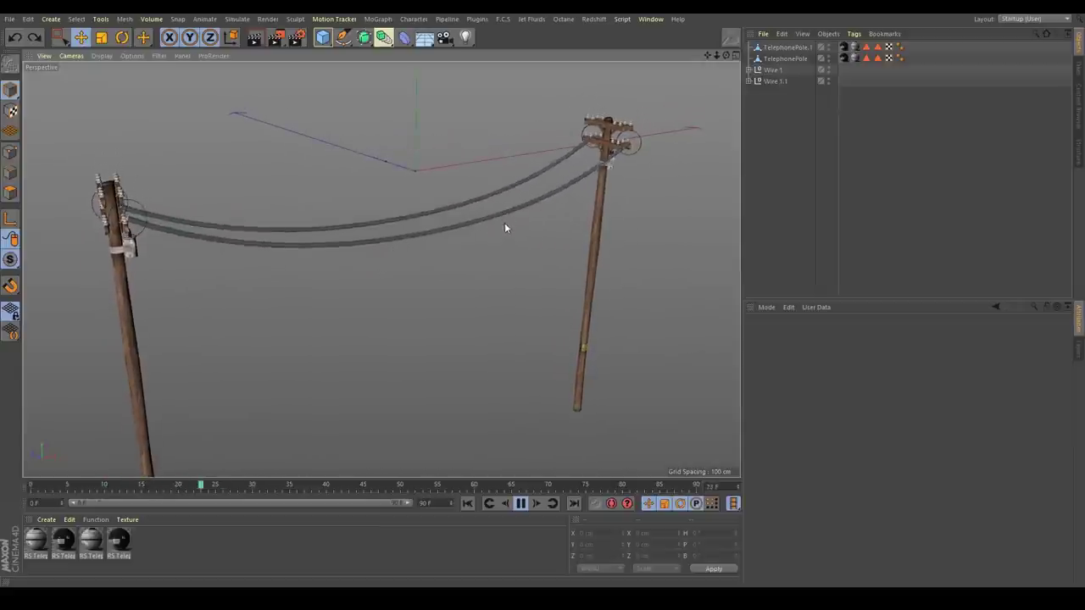
# Create a plane as ground, lower it to Y -144.18 cm and widen it to about 579 cm.
pyautogui.click(323, 36)
pyautogui.click(422, 74)
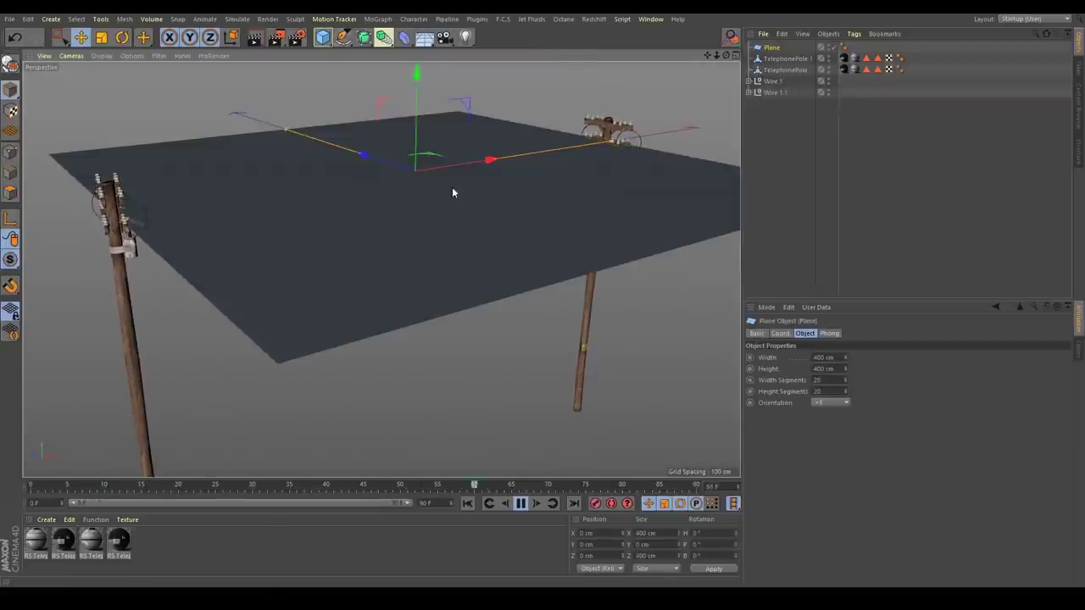
pyautogui.moveTo(417, 116); pyautogui.dragTo(428, 298)
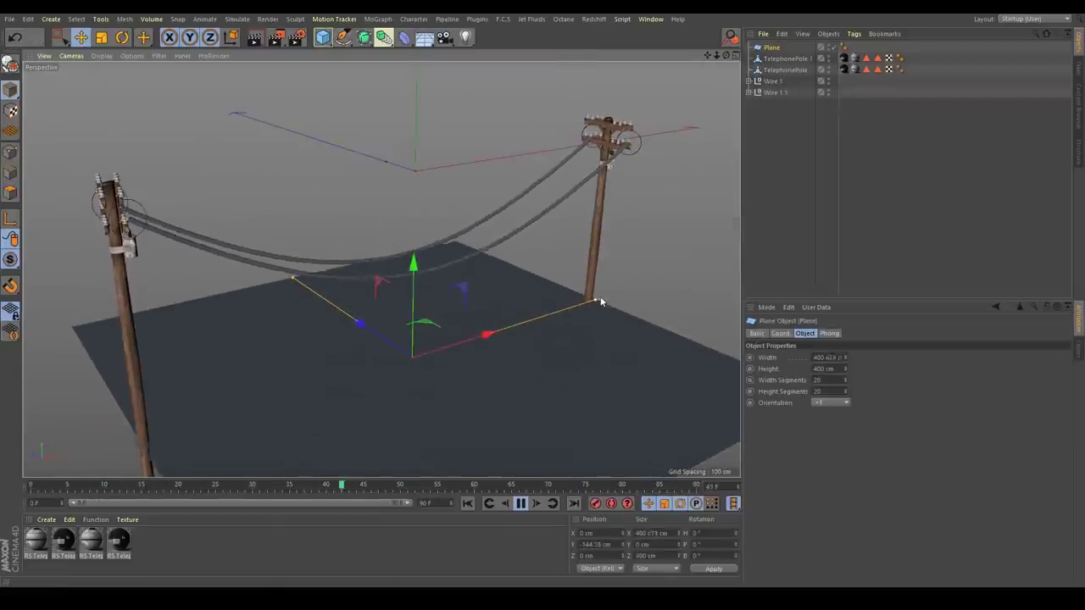
pyautogui.moveTo(600, 296); pyautogui.dragTo(653, 277)
# Add a Hair Collider tag to the ground plane.
pyautogui.click(854, 33)
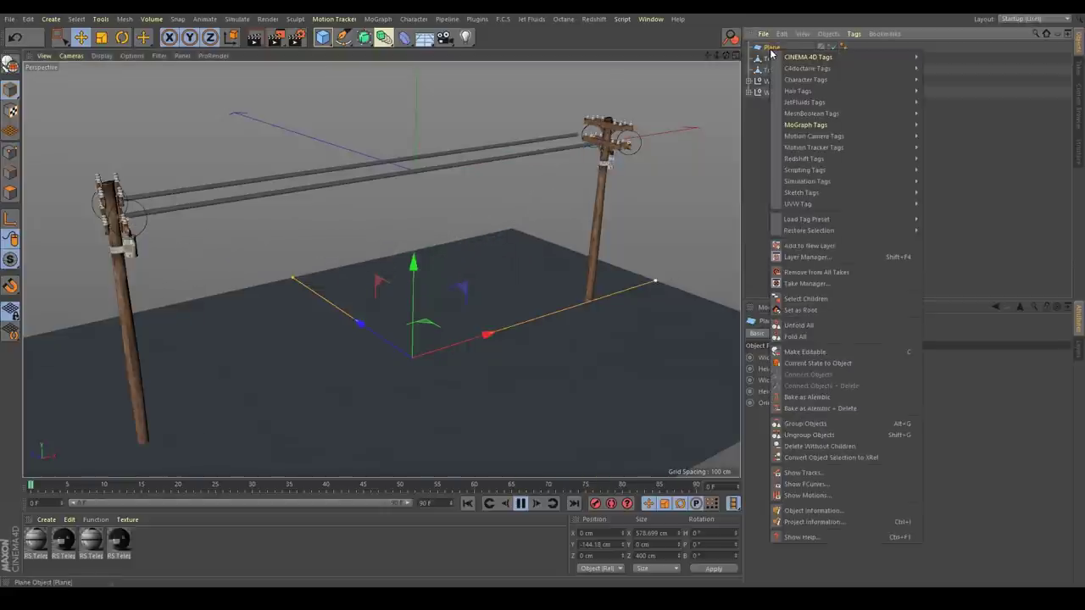
pyautogui.moveTo(851, 93)
pyautogui.click(952, 102)
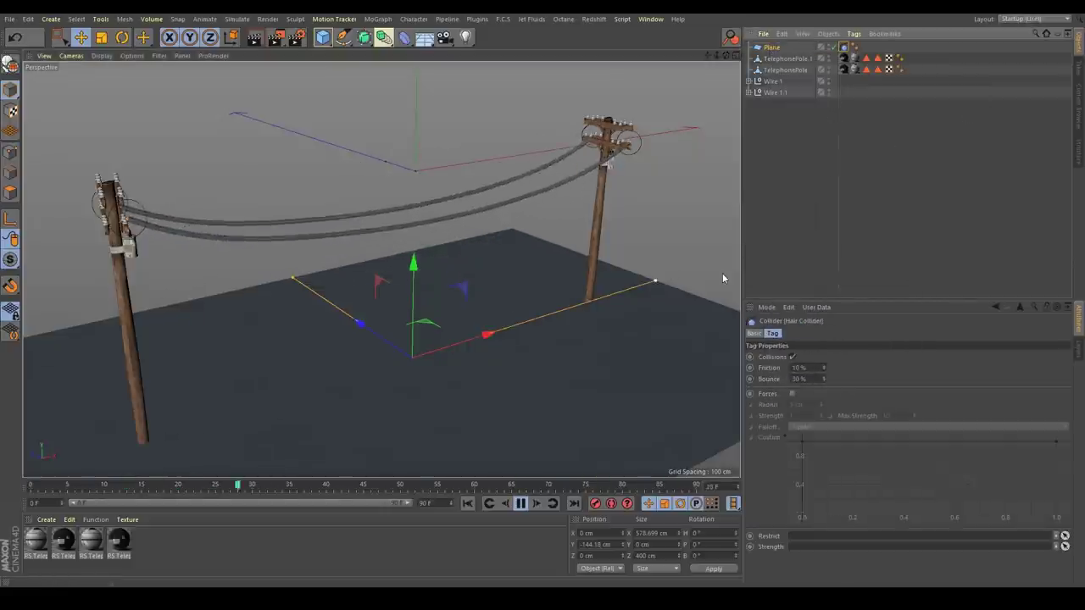
# Expand the Wire 1 group to reach its spline and nulls.
pyautogui.click(749, 81)
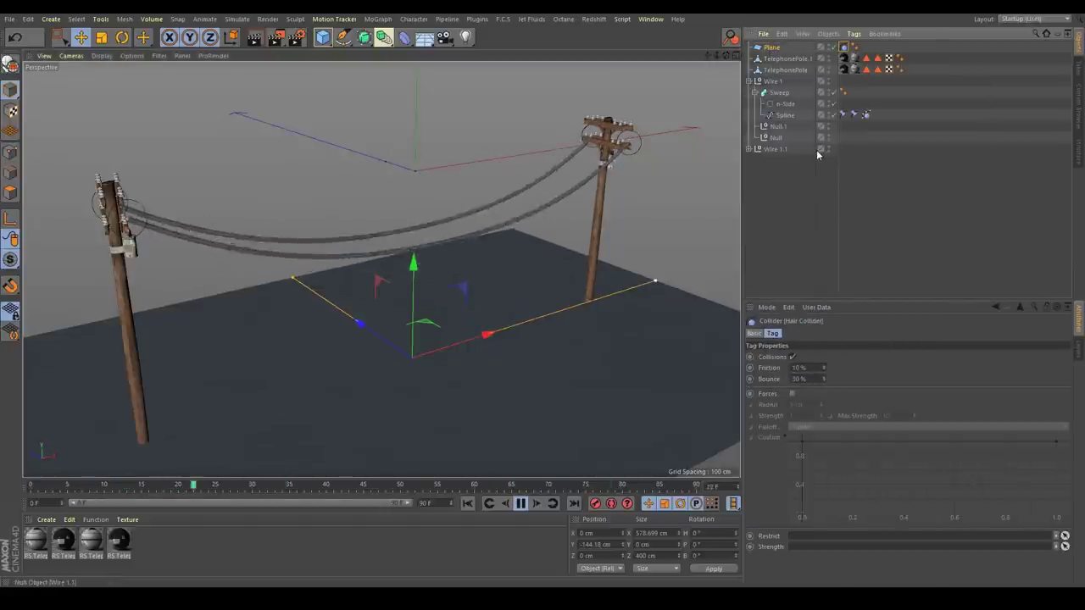
# Set the influence of the first constraint tag on the Wire 1 spline to 0%.
pyautogui.click(843, 114)
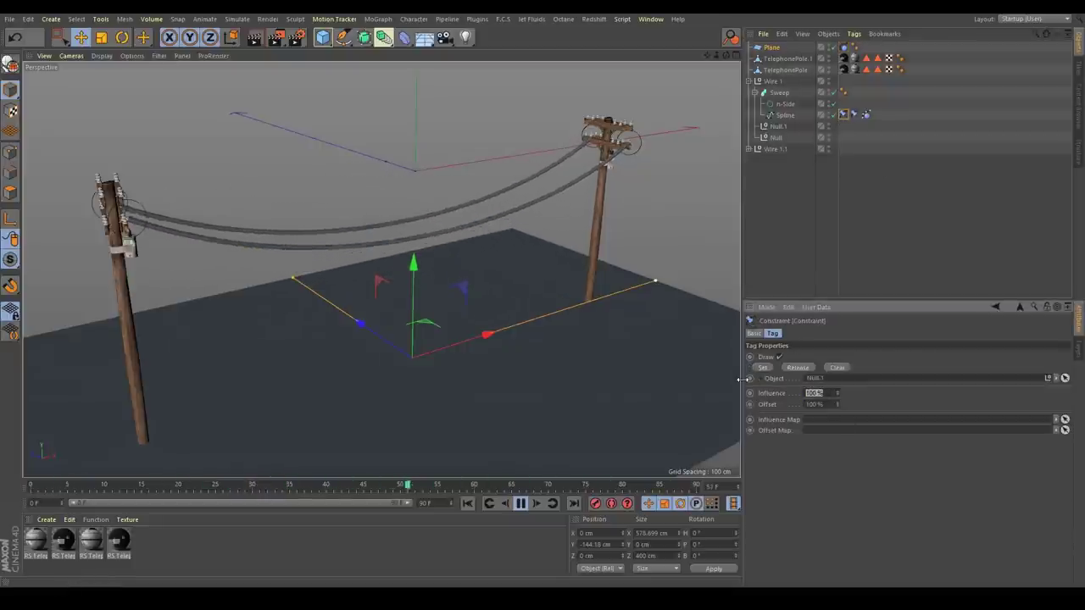
pyautogui.write('0')
pyautogui.press('Return')
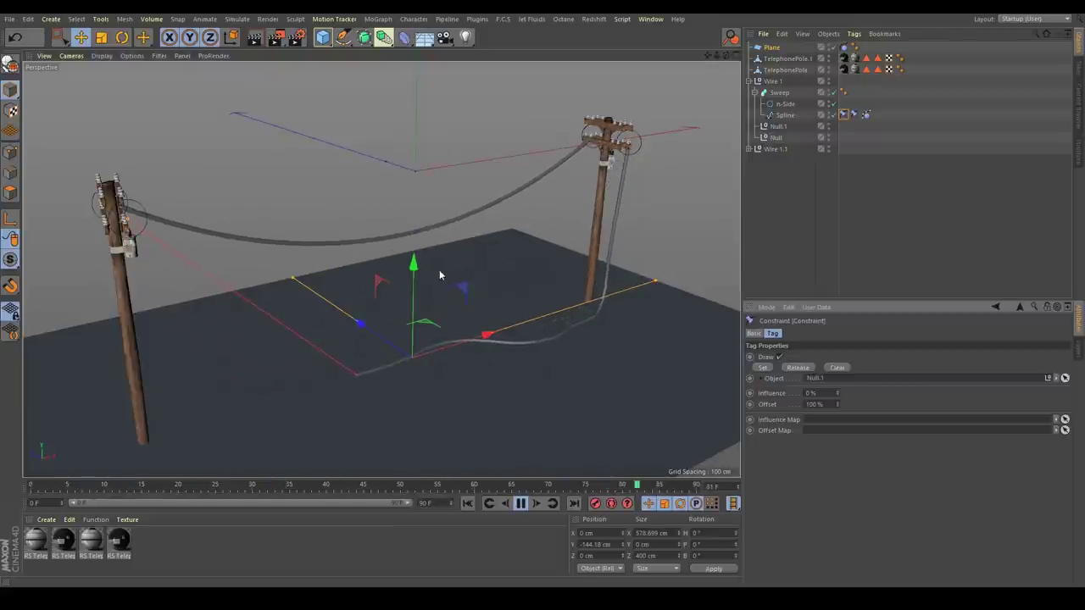
# Calculate the dynamics cache for the Wire 1 spline, stop playback and scrub through the cached simulation back to frame 0.
pyautogui.click(866, 113)
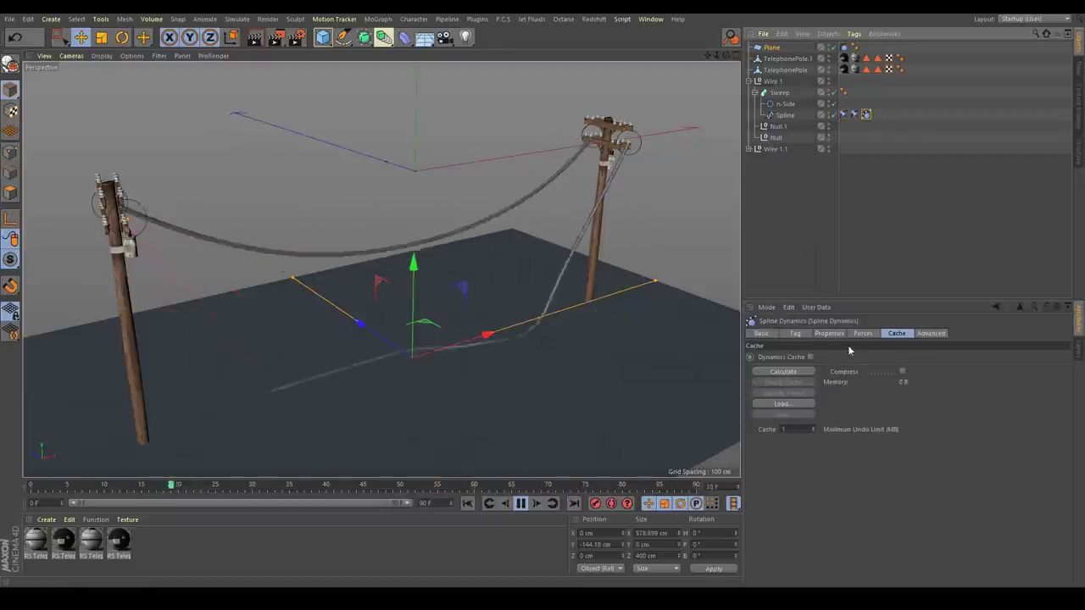
pyautogui.click(783, 371)
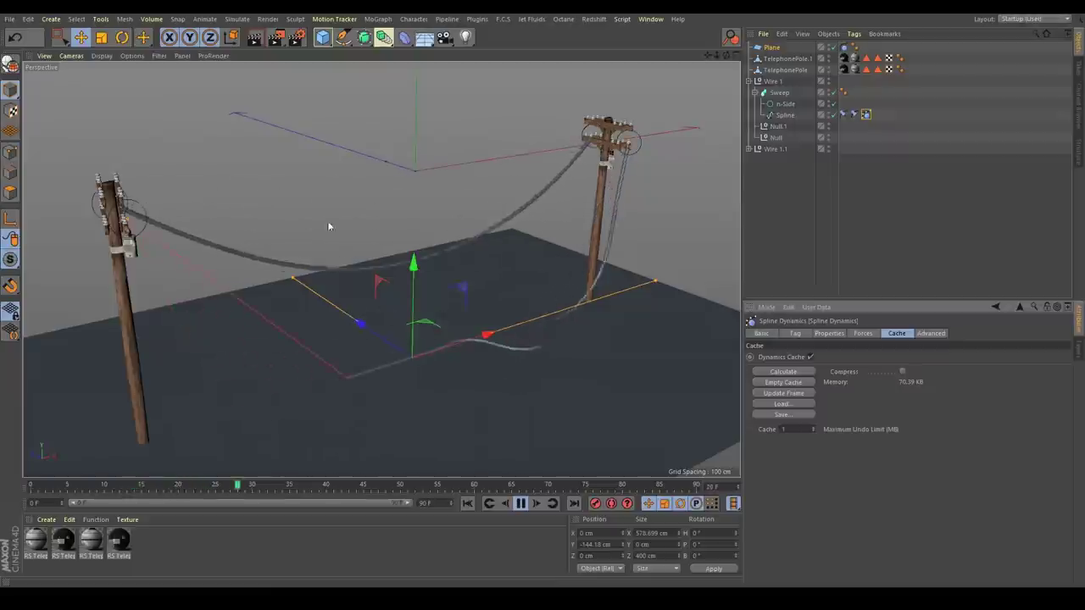
pyautogui.click(521, 503)
pyautogui.moveTo(67, 484); pyautogui.dragTo(472, 487)
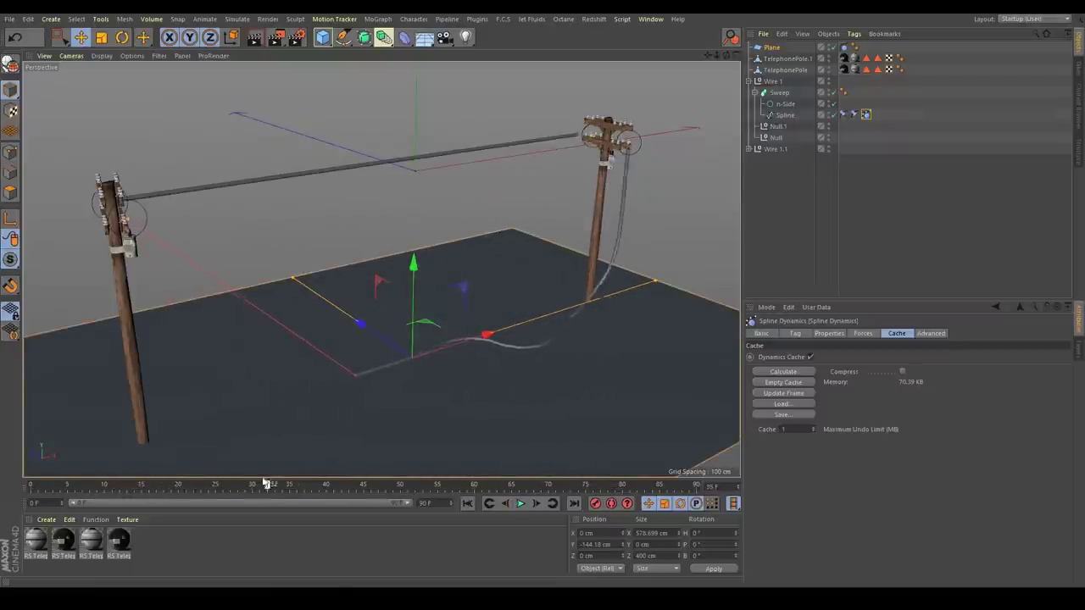
pyautogui.moveTo(123, 470); pyautogui.dragTo(45, 462)
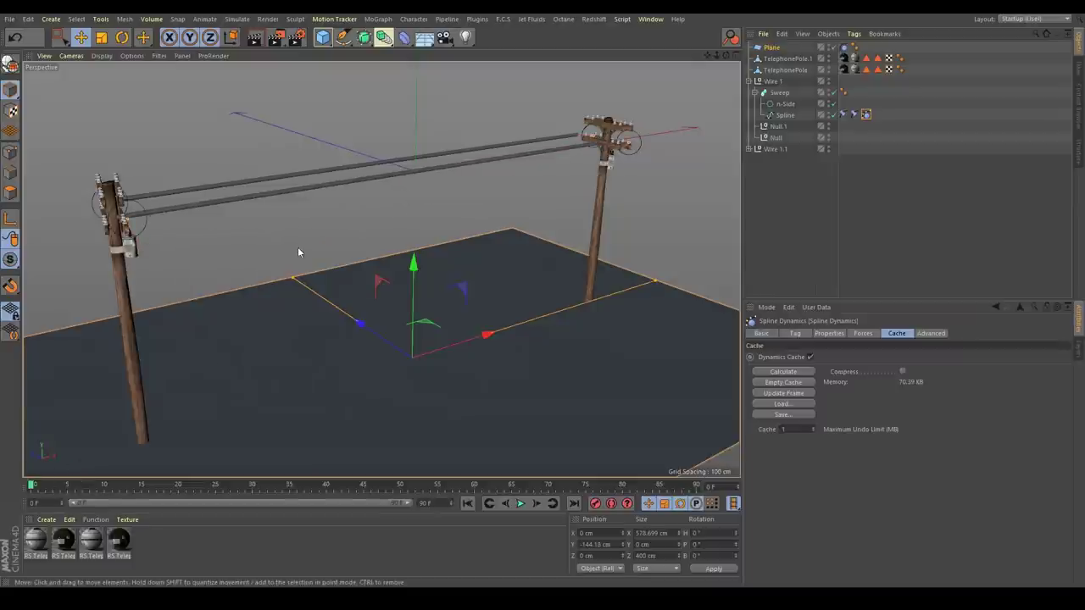
# Switch to the open scene containing Telephone_Pole_01 to Telephone_Pole_04 and play its animation from the first frame.
pyautogui.press('v')
pyautogui.click(298, 284)
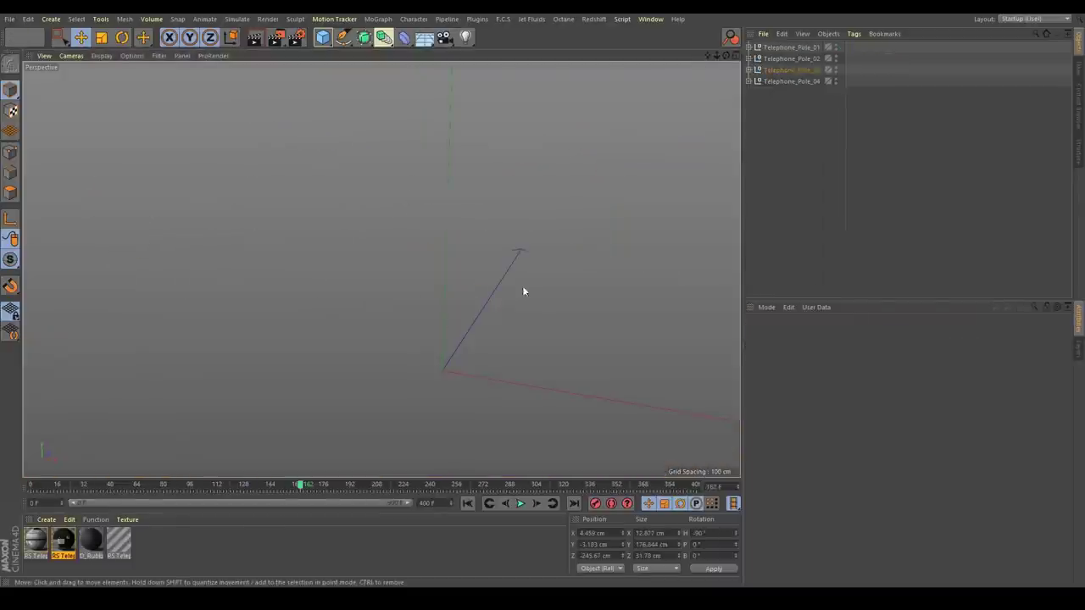
pyautogui.click(469, 503)
pyautogui.click(520, 503)
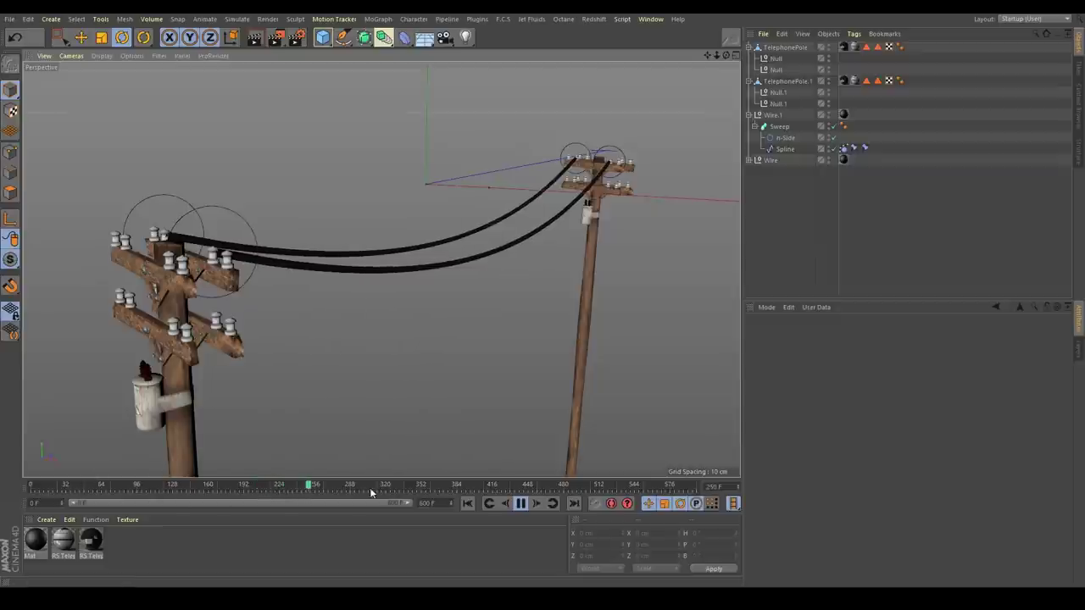
# Bake the Sweep object in Wire.1 as Alembic and select the baked Sweep_1 object to show its properties.
pyautogui.rightClick(783, 130)
pyautogui.moveTo(799, 134)
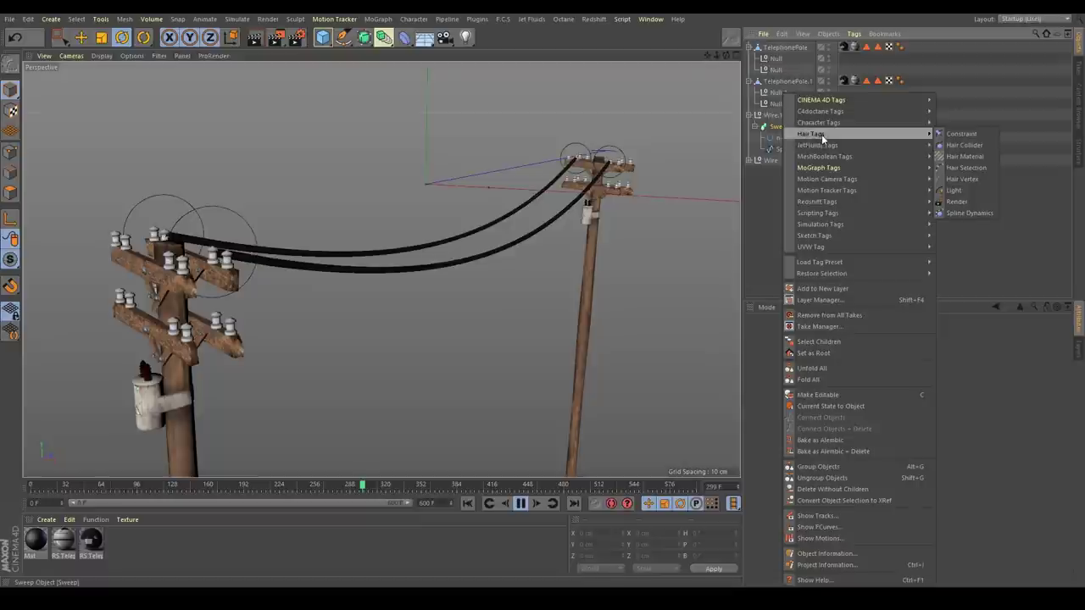
pyautogui.click(822, 440)
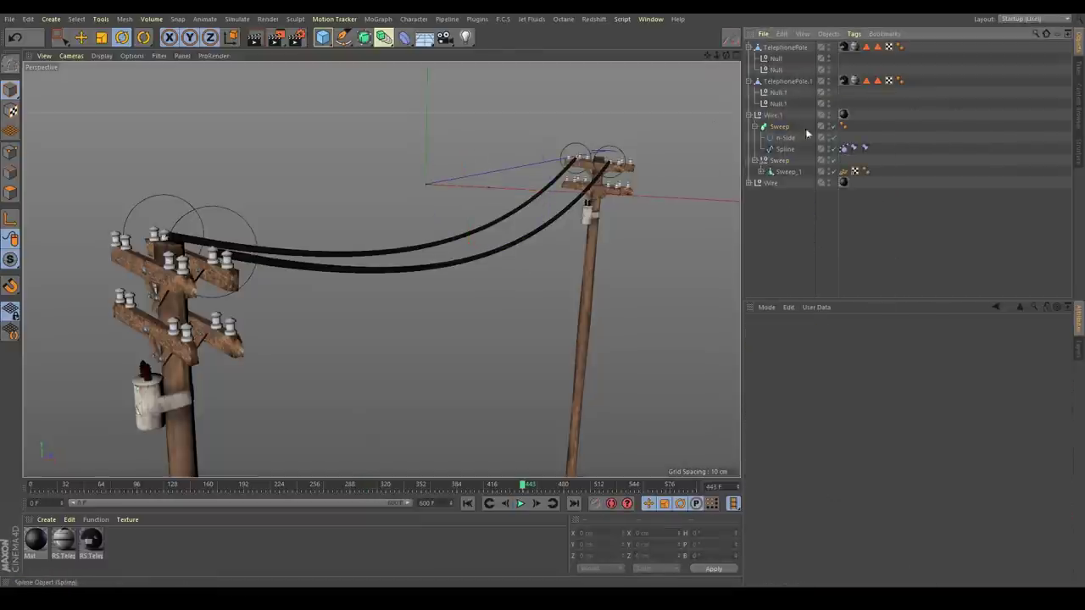
pyautogui.click(801, 173)
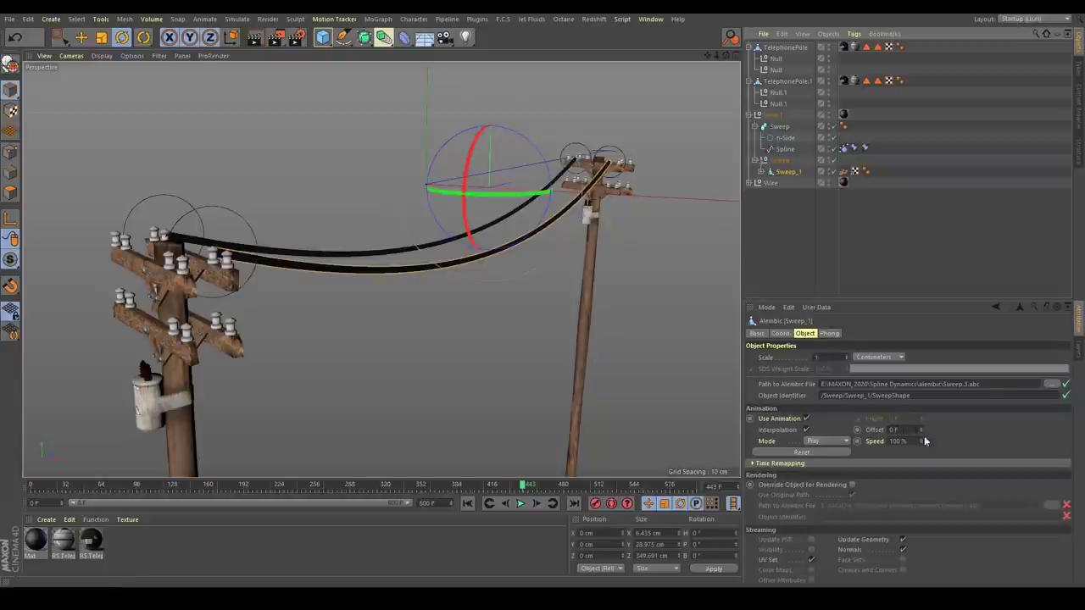
# Switch to the scene with only Telephone_Pole_02, expand that group and select its four Alembic wires.
pyautogui.click(650, 18)
pyautogui.click(736, 315)
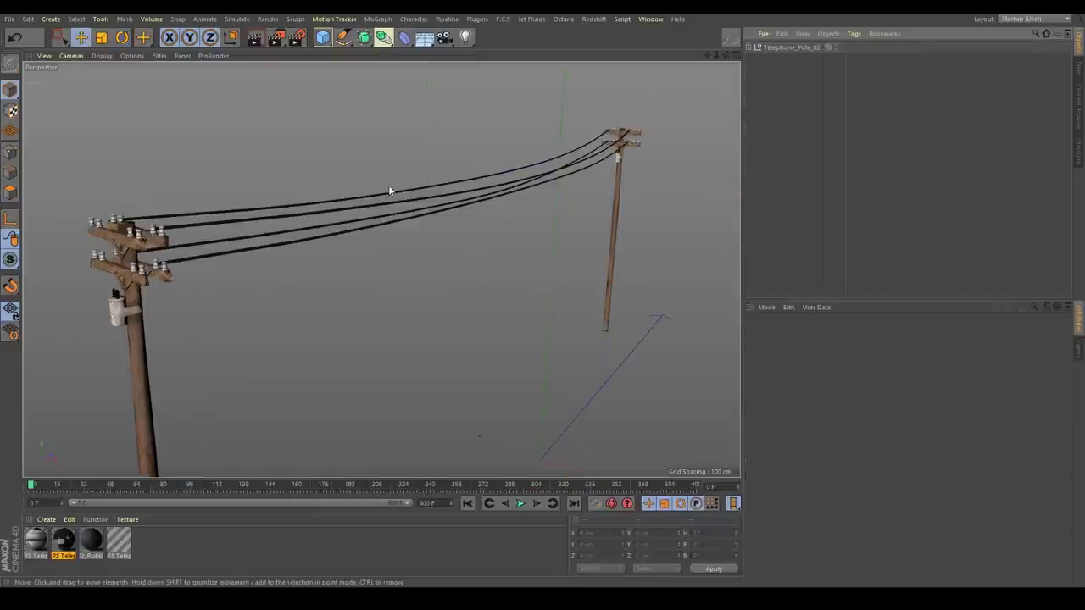
pyautogui.click(750, 48)
pyautogui.click(780, 80)
pyautogui.keyDown('shift'); pyautogui.click(780, 114); pyautogui.keyUp('shift')
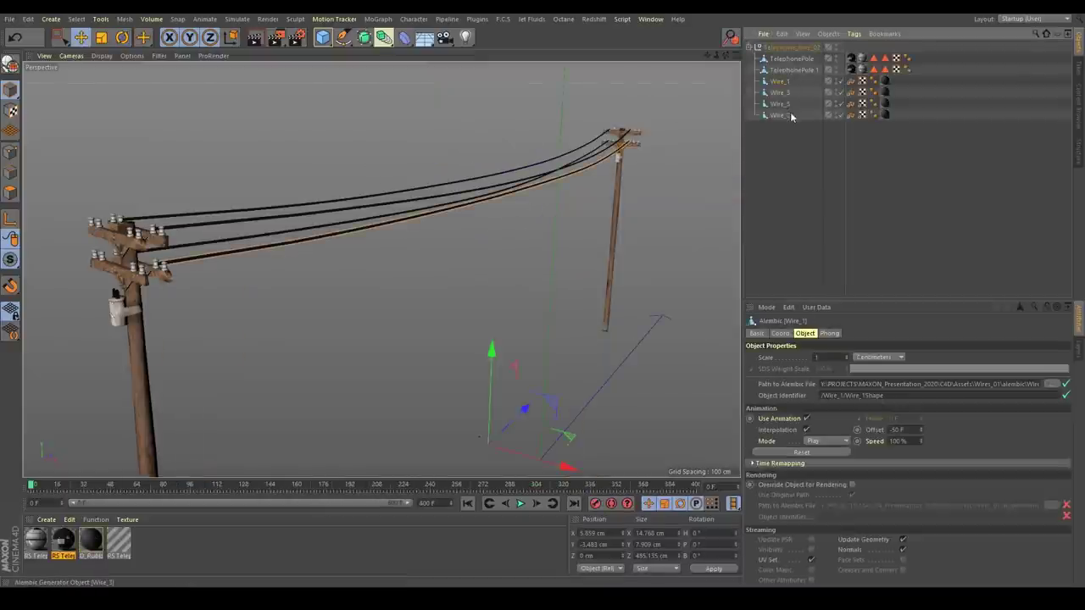
# Duplicate the Telephone_Pole_02 group along the X axis and set the Alembic offset of the copy's four wires to -150 F.
pyautogui.click(795, 48)
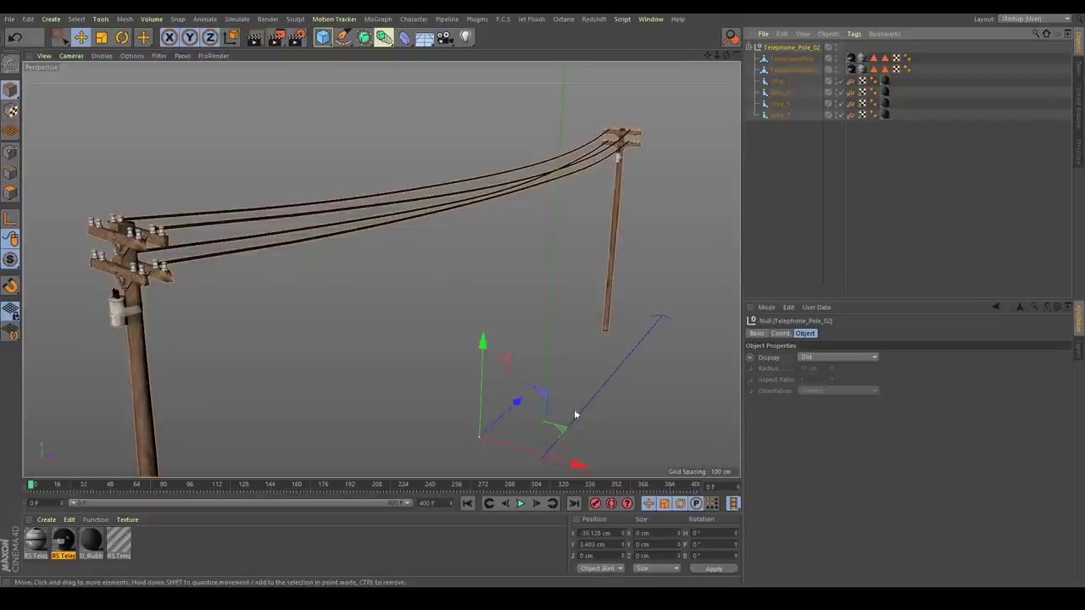
pyautogui.keyDown('ctrl'); pyautogui.moveTo(575, 464); pyautogui.dragTo(572, 465); pyautogui.keyUp('ctrl')
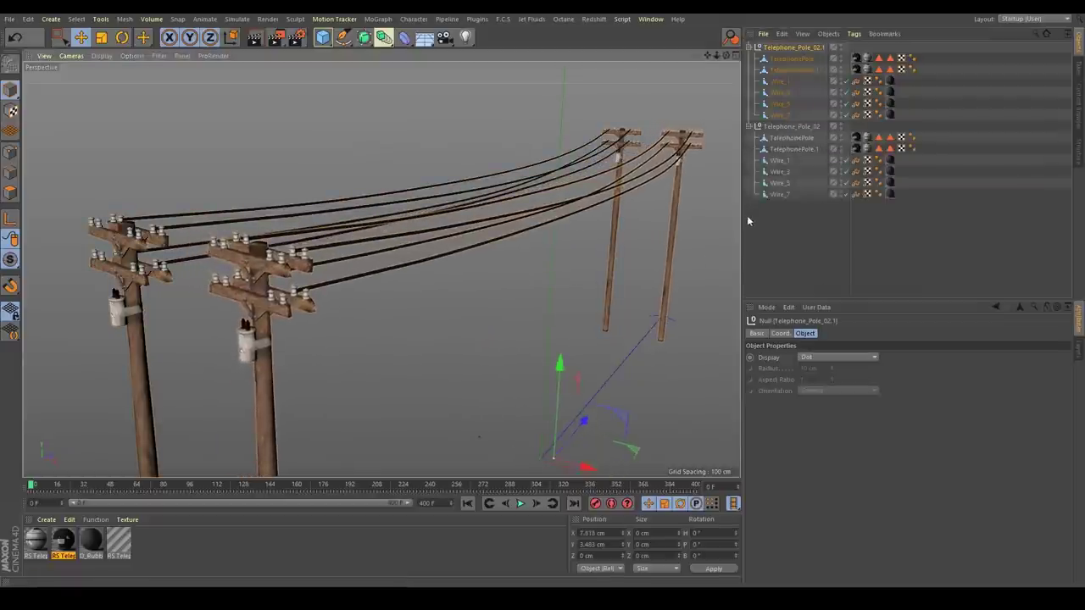
pyautogui.click(773, 115)
pyautogui.keyDown('shift'); pyautogui.click(780, 81); pyautogui.keyUp('shift')
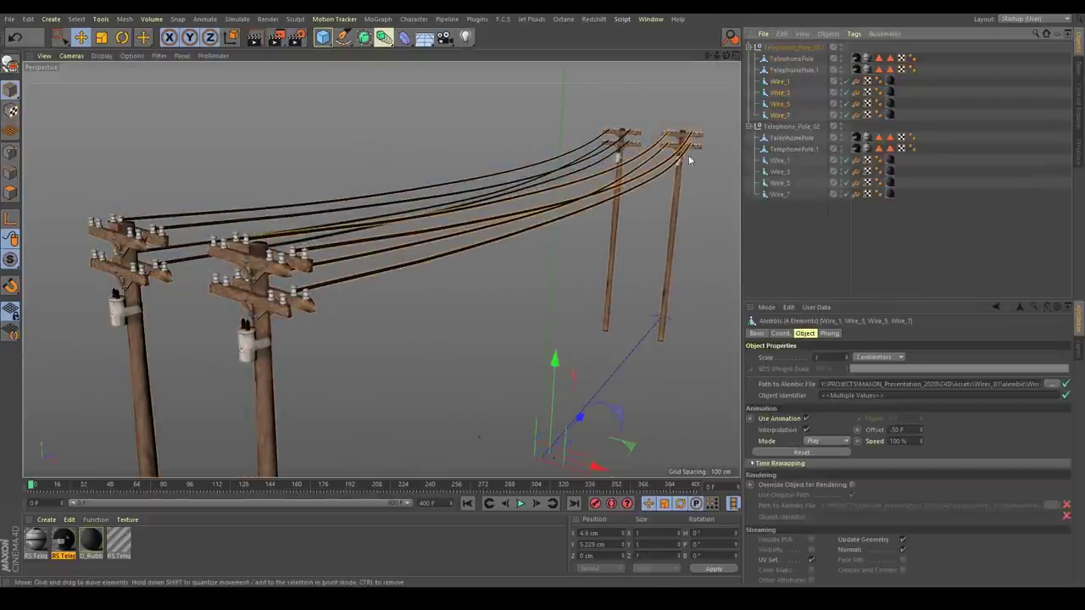
pyautogui.moveTo(911, 431); pyautogui.dragTo(838, 429)
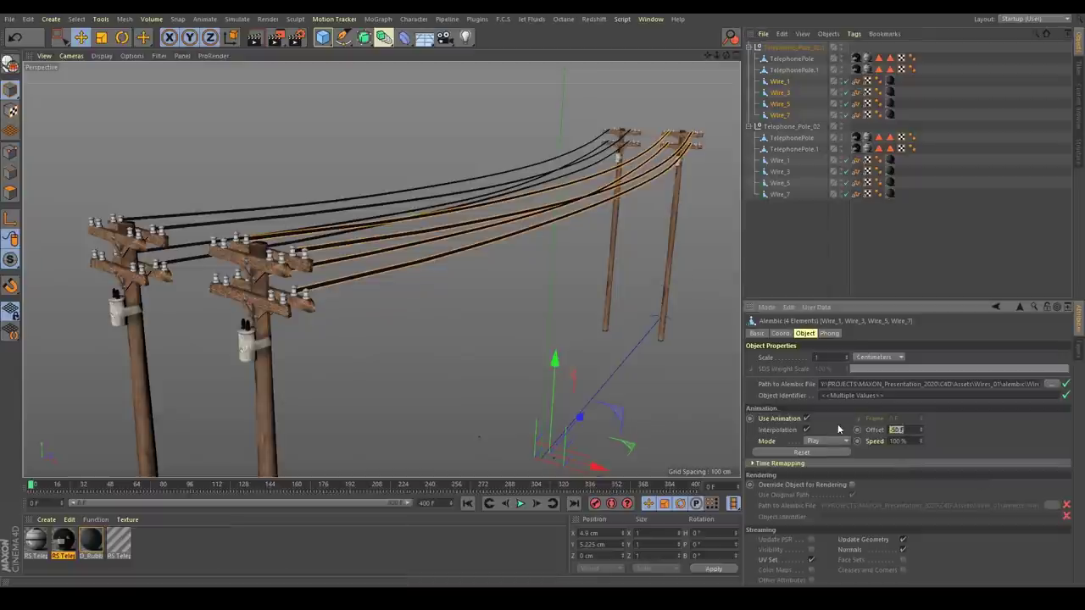
pyautogui.write('-150')
pyautogui.press('Return')
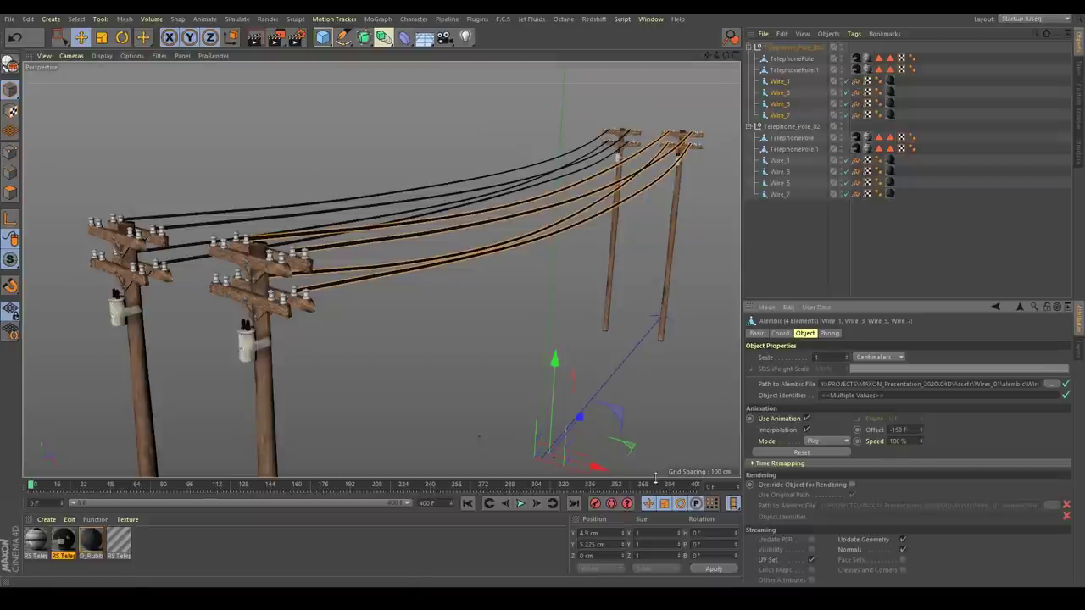
# Deselect the wires, play the animation and compare the movement of the two sets of wires.
pyautogui.click(665, 346)
pyautogui.click(519, 504)
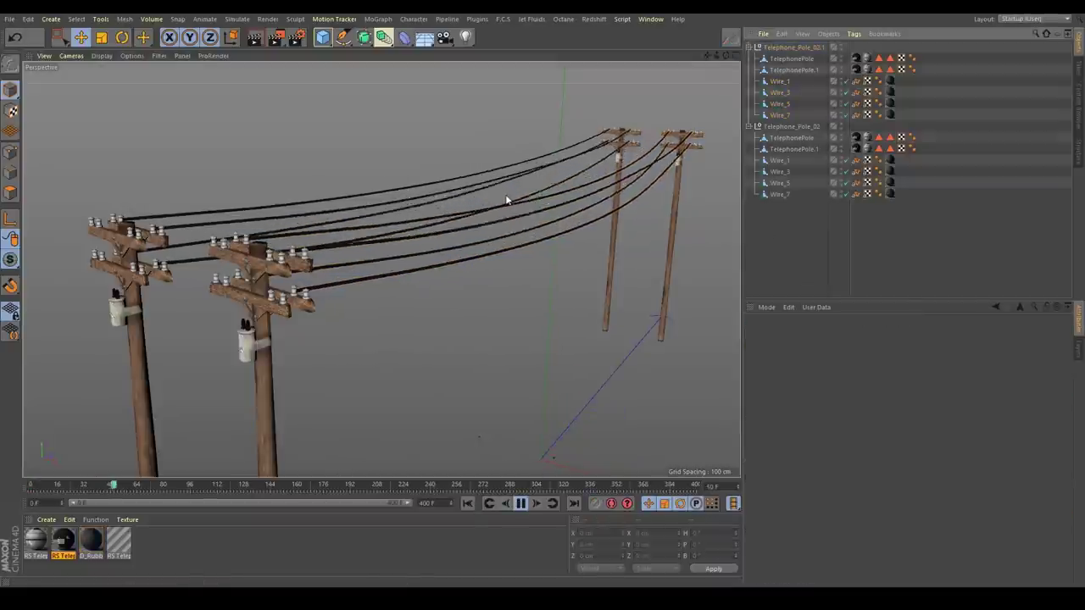
pyautogui.keyDown('alt'); pyautogui.moveTo(482, 242); pyautogui.dragTo(477, 144); pyautogui.keyUp('alt')
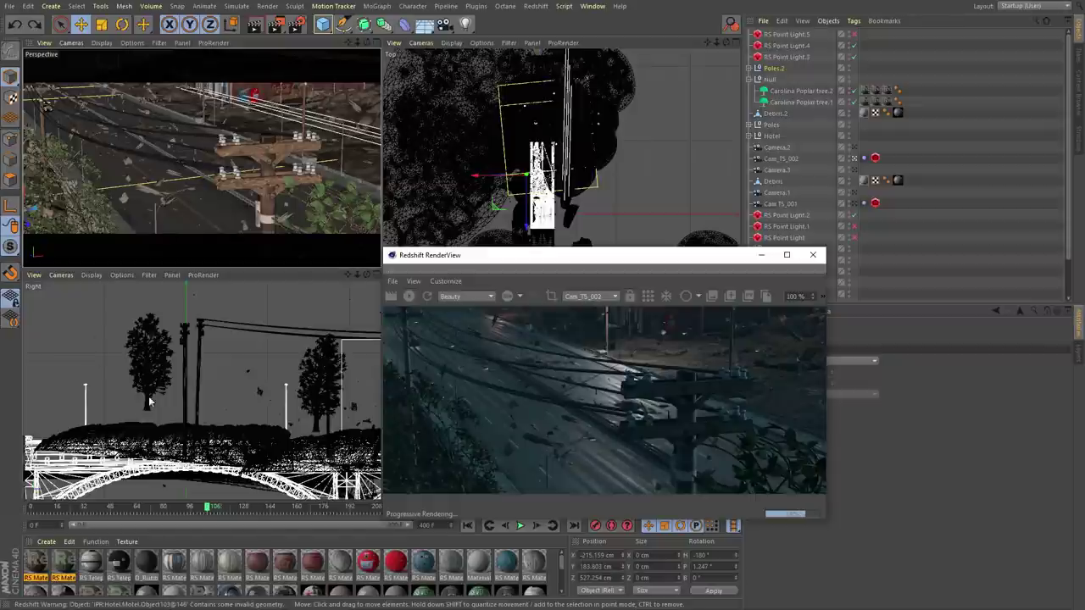
# Select the Carolina Poplar tree beside the utility pole and examine its surroundings from several angles with the live render running.
pyautogui.click(326, 203)
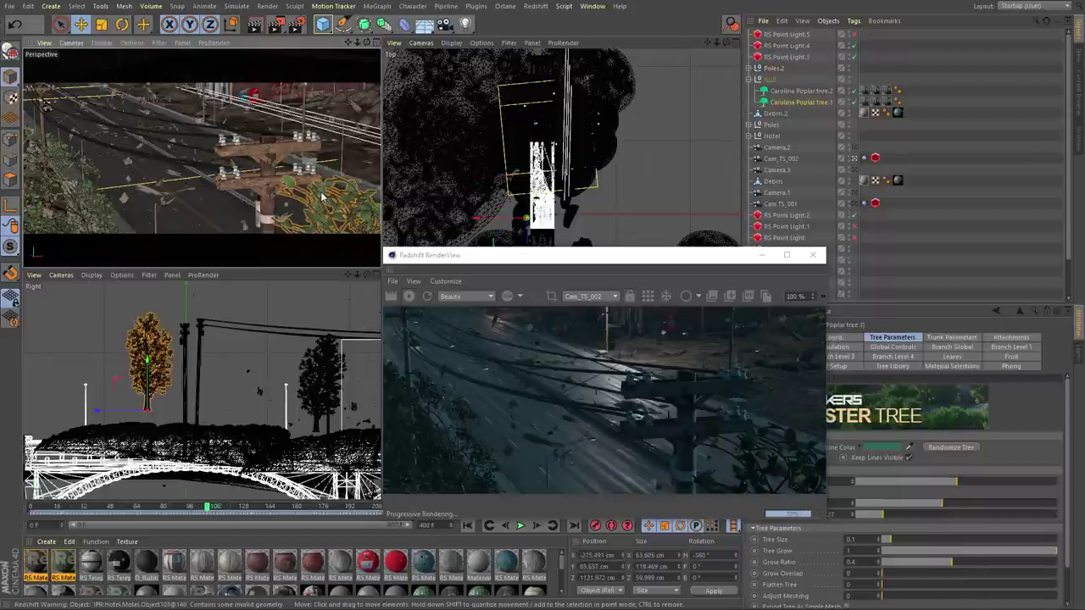
pyautogui.keyDown('alt'); pyautogui.moveTo(256, 198); pyautogui.dragTo(218, 166, button='right'); pyautogui.keyUp('alt')
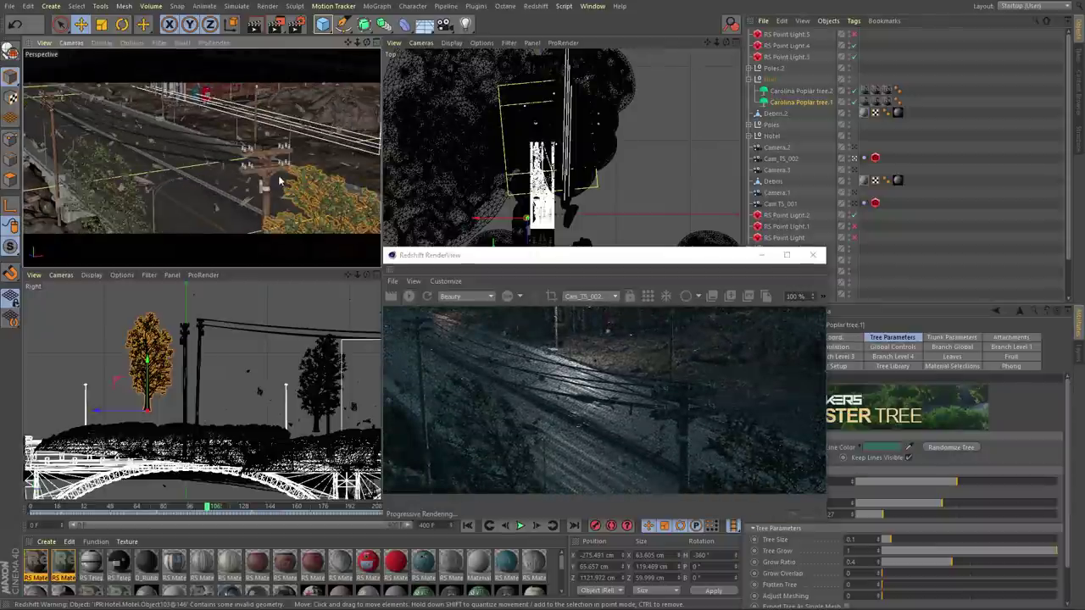
pyautogui.keyDown('alt'); pyautogui.moveTo(271, 182); pyautogui.dragTo(273, 185); pyautogui.keyUp('alt')
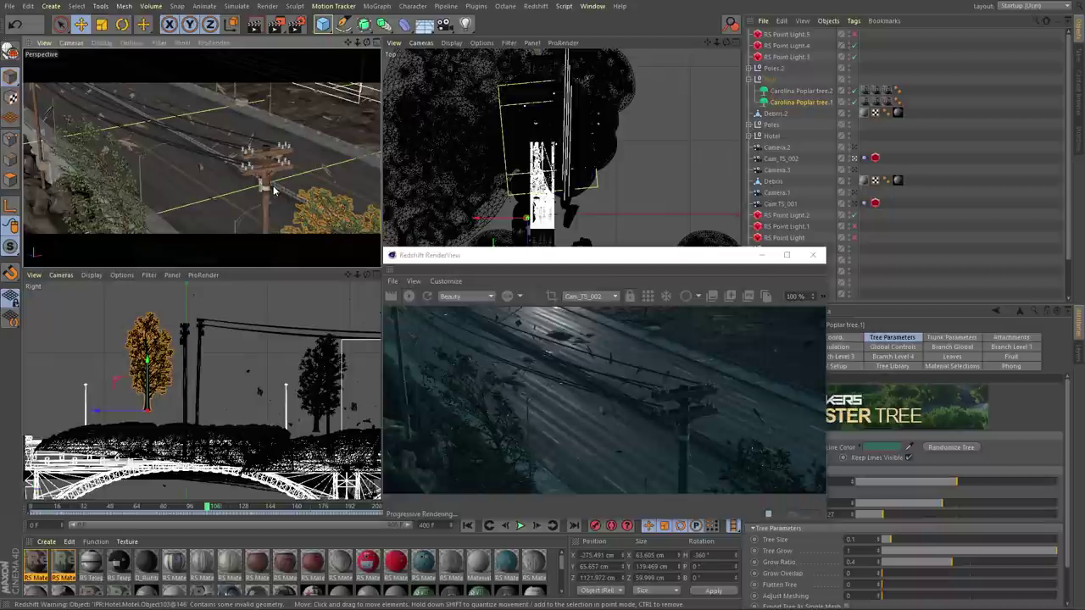
pyautogui.keyDown('alt'); pyautogui.moveTo(272, 190); pyautogui.dragTo(344, 209); pyautogui.keyUp('alt')
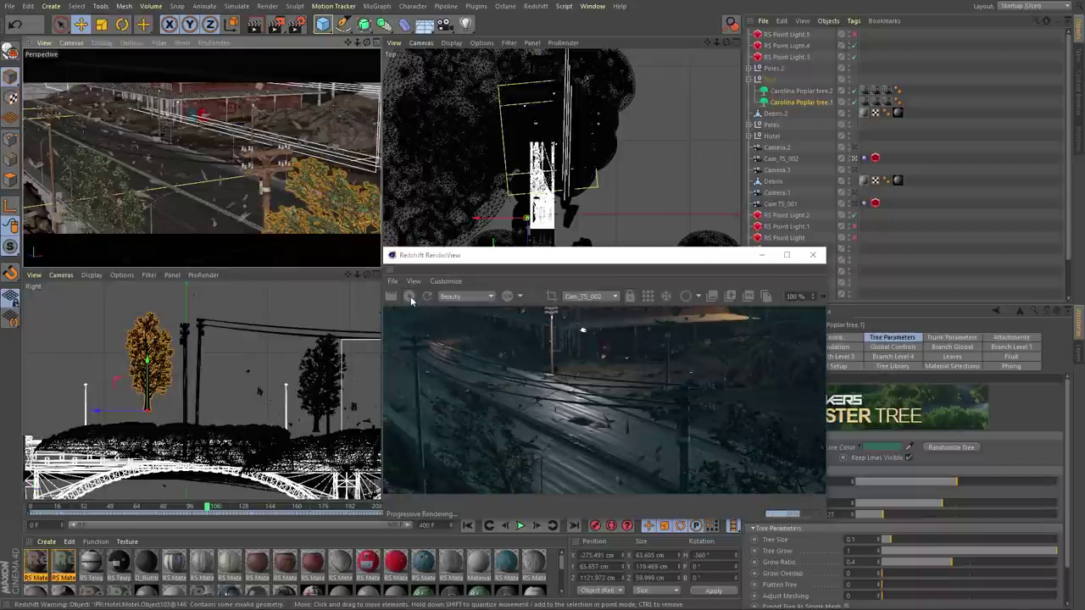
# Stop and close the Redshift render preview and create a new empty scene.
pyautogui.click(410, 297)
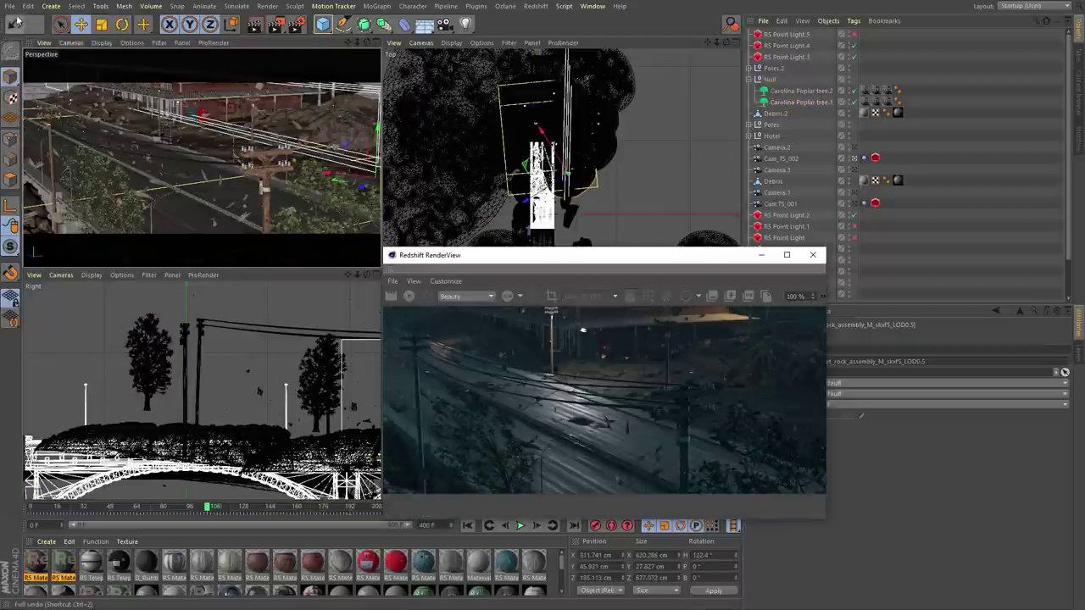
pyautogui.click(10, 6)
pyautogui.click(18, 27)
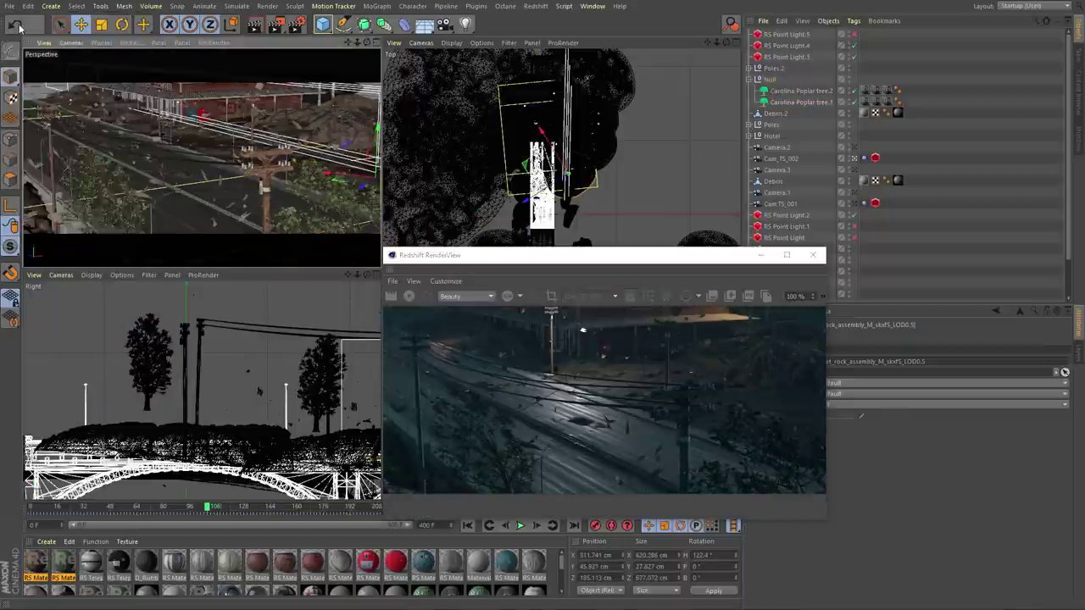
pyautogui.click(813, 256)
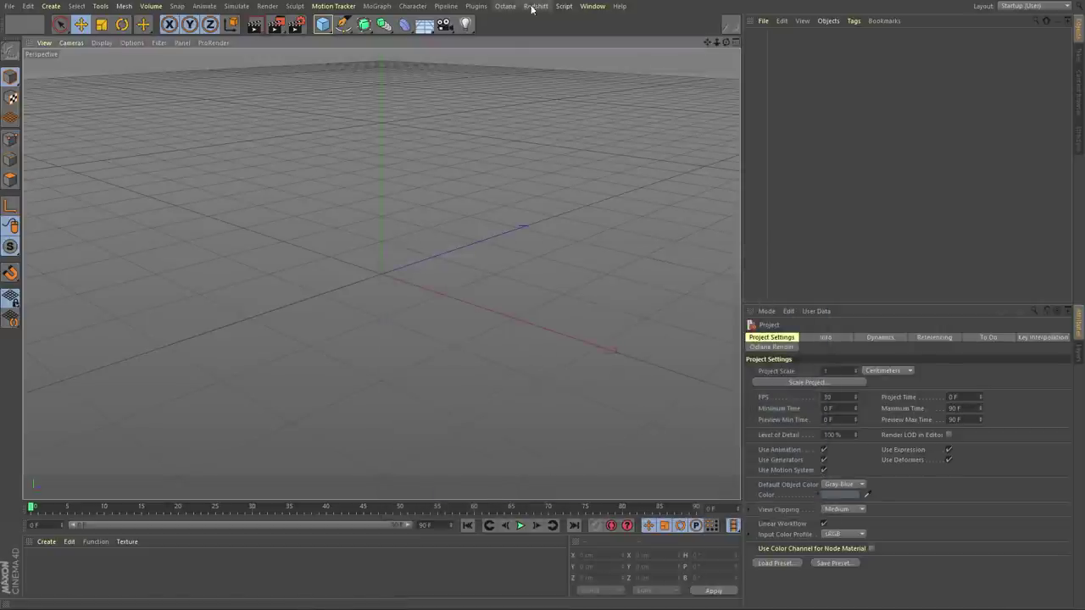
# Add a Forester Tree object to the empty scene and frame its trunk and branches.
pyautogui.click(475, 6)
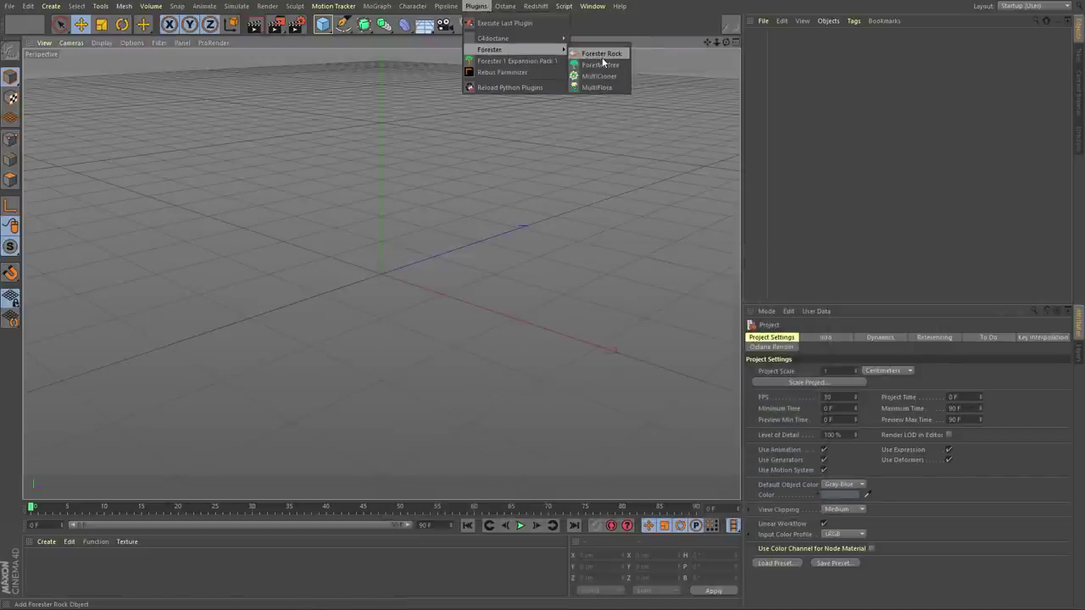
pyautogui.click(603, 66)
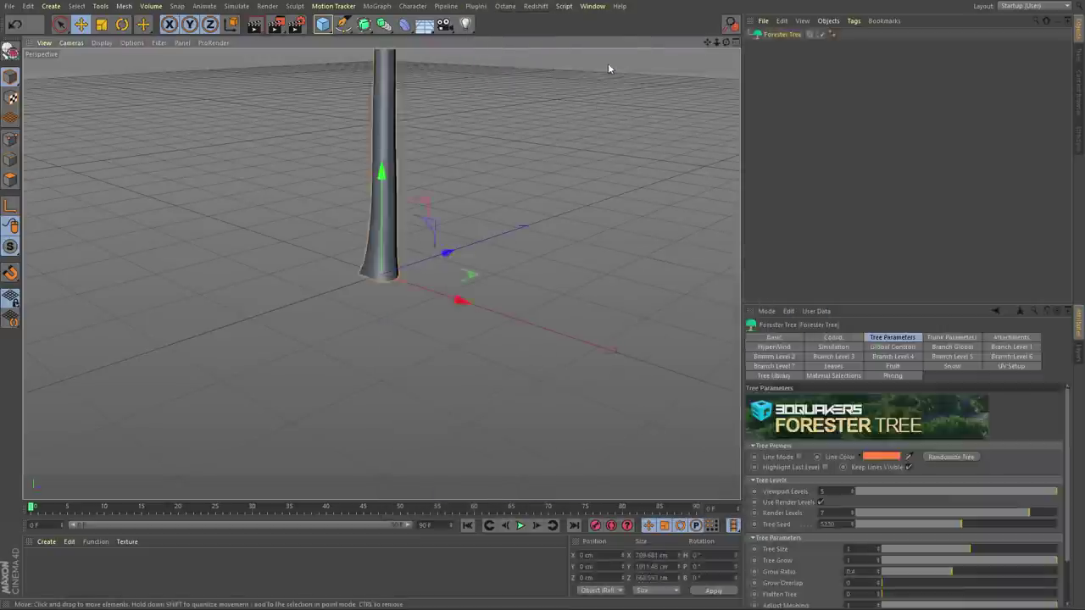
pyautogui.keyDown('alt'); pyautogui.moveTo(471, 177); pyautogui.dragTo(433, 302, button='middle'); pyautogui.keyUp('alt')
pyautogui.keyDown('alt'); pyautogui.moveTo(433, 302); pyautogui.dragTo(454, 352, button='right'); pyautogui.keyUp('alt')
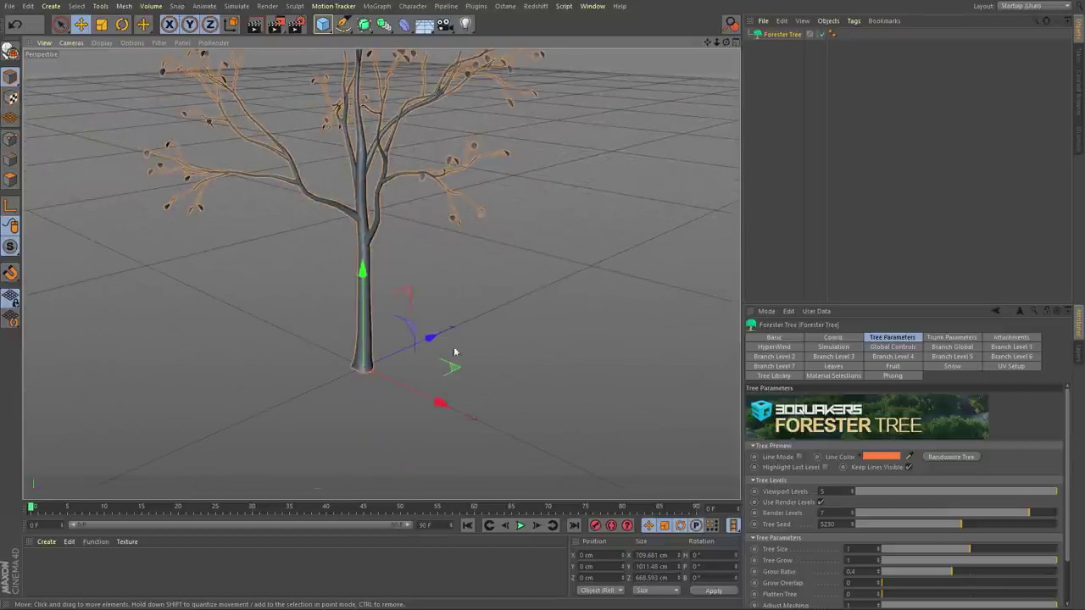
# Load the Carolina Poplar preset from the tree library onto the Forester Tree.
pyautogui.click(773, 376)
pyautogui.scroll(-3, 983, 522)
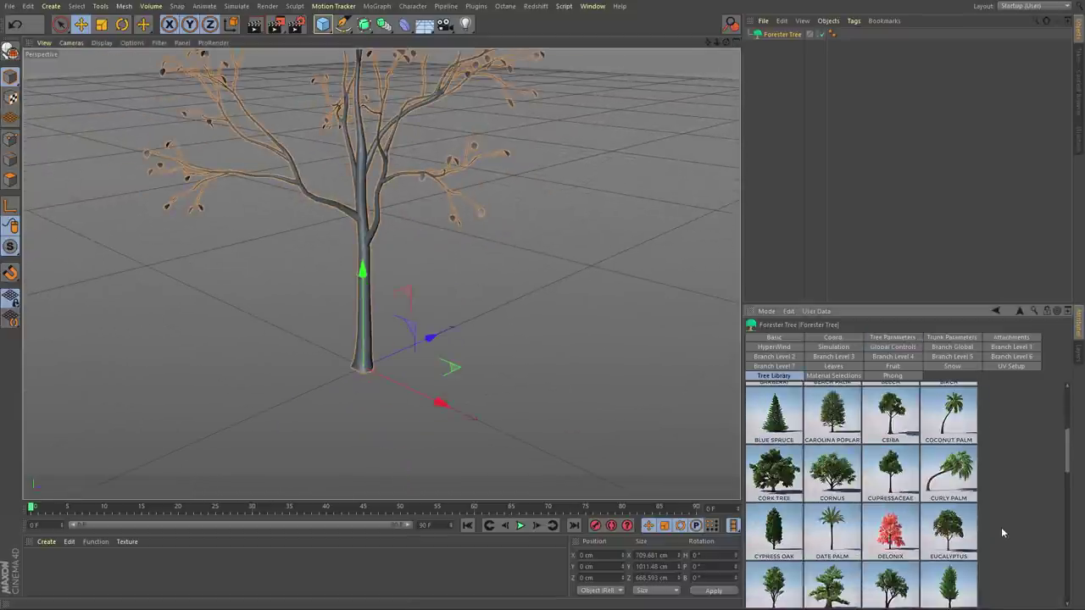
pyautogui.click(832, 413)
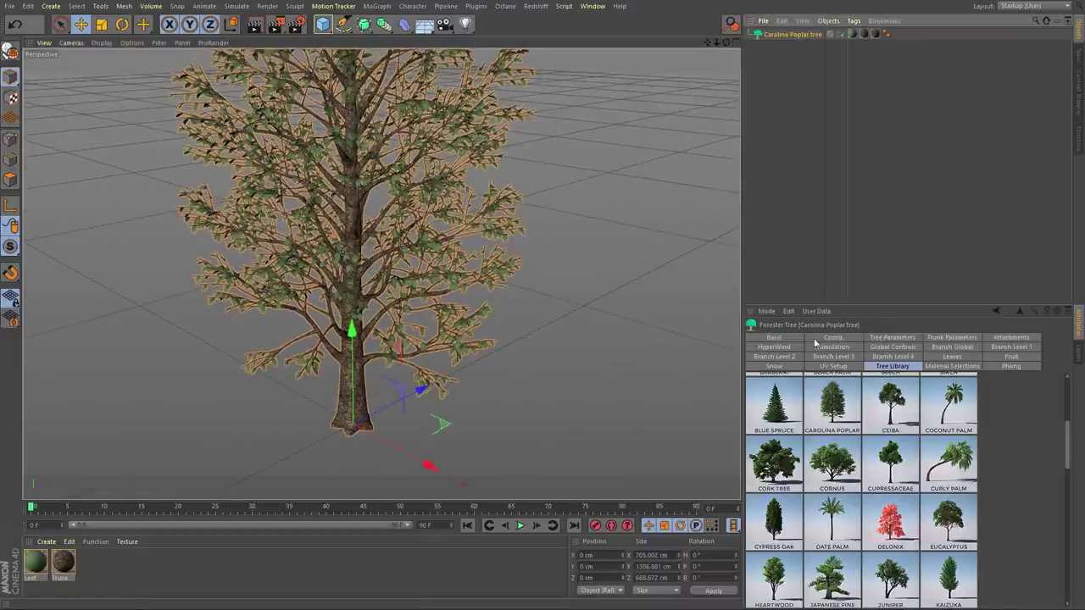
# Turn on HyperWind's wind for the Carolina Poplar tree and scrub the timeline to preview the motion.
pyautogui.click(774, 346)
pyautogui.scroll(5, 785, 432)
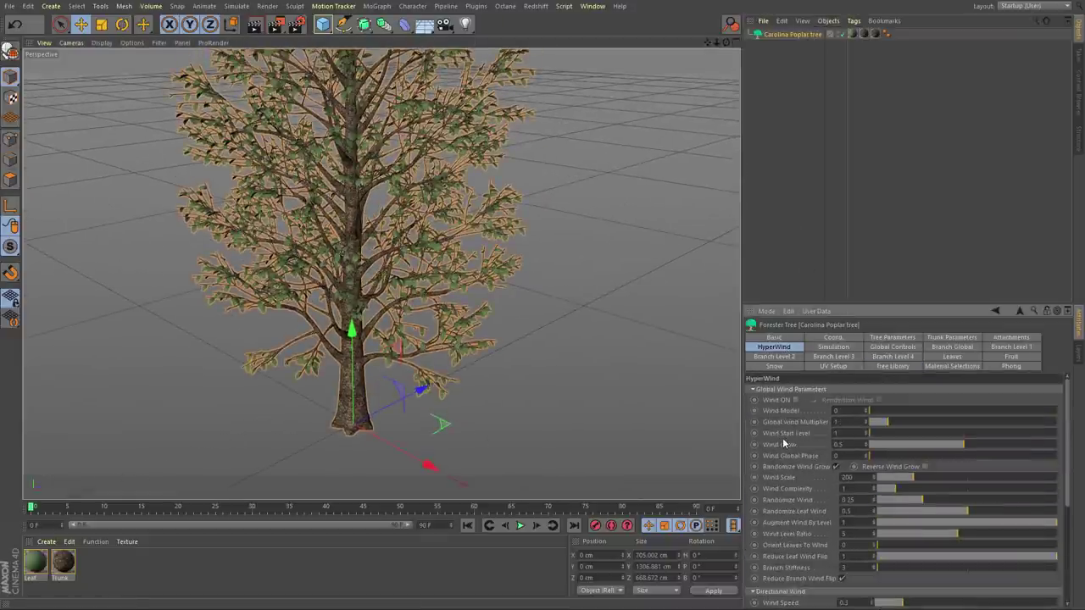
pyautogui.click(795, 400)
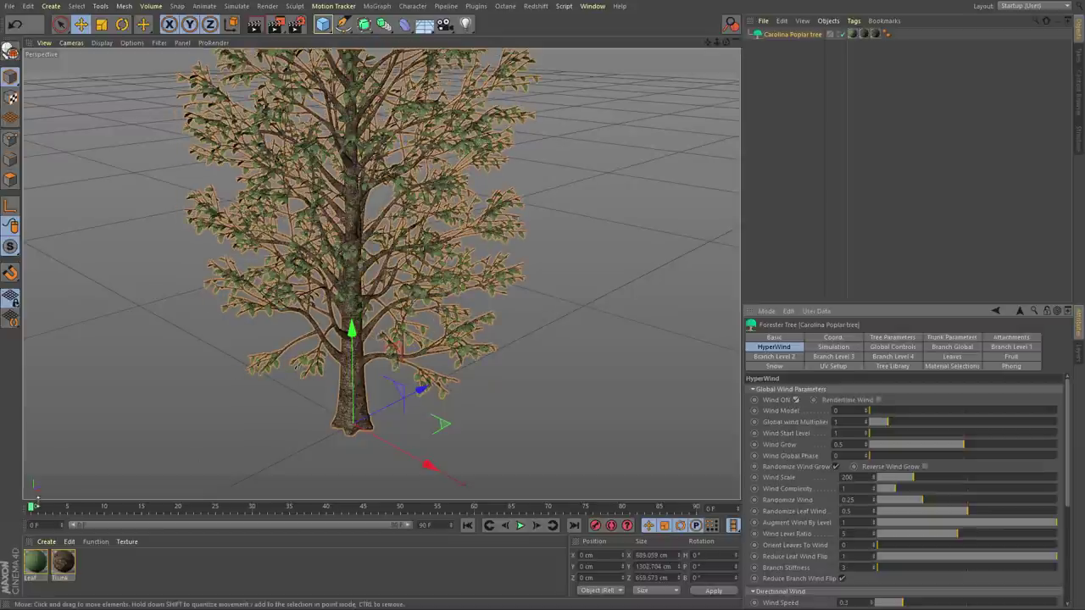
pyautogui.moveTo(76, 509); pyautogui.dragTo(268, 509)
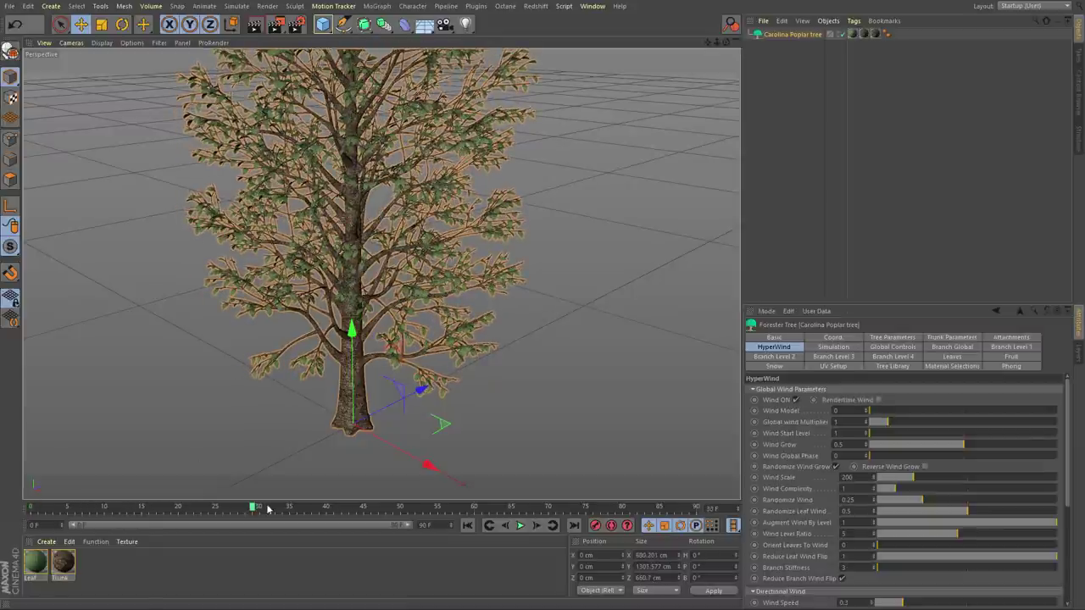
# Raise the Carolina Poplar's Global Wind Multiplier to about 7.53 and scrub the timeline to preview the stronger wind.
pyautogui.scroll(-3, 794, 487)
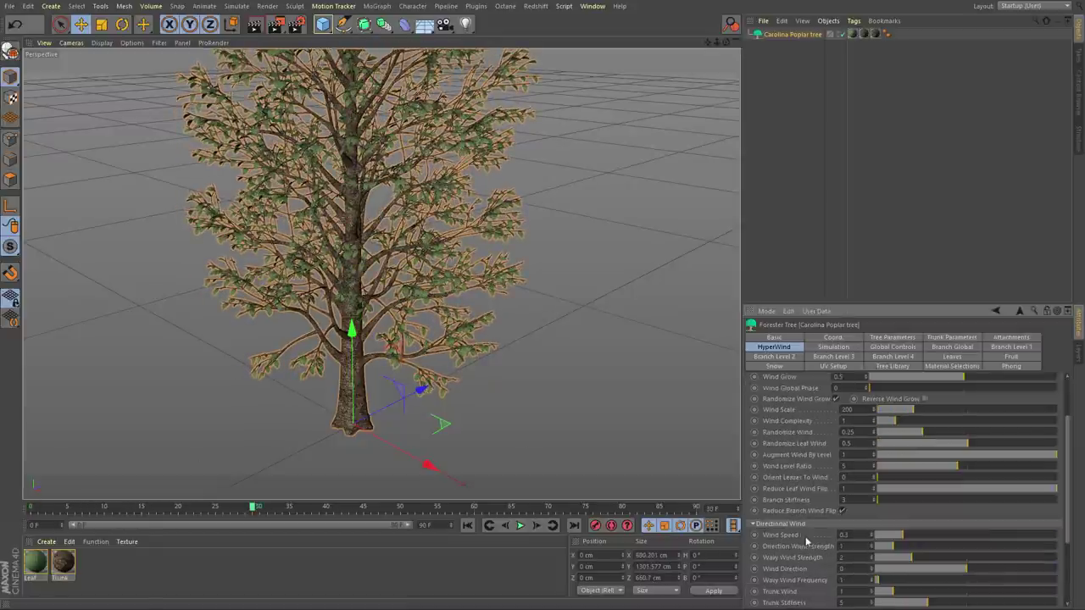
pyautogui.scroll(3, 822, 532)
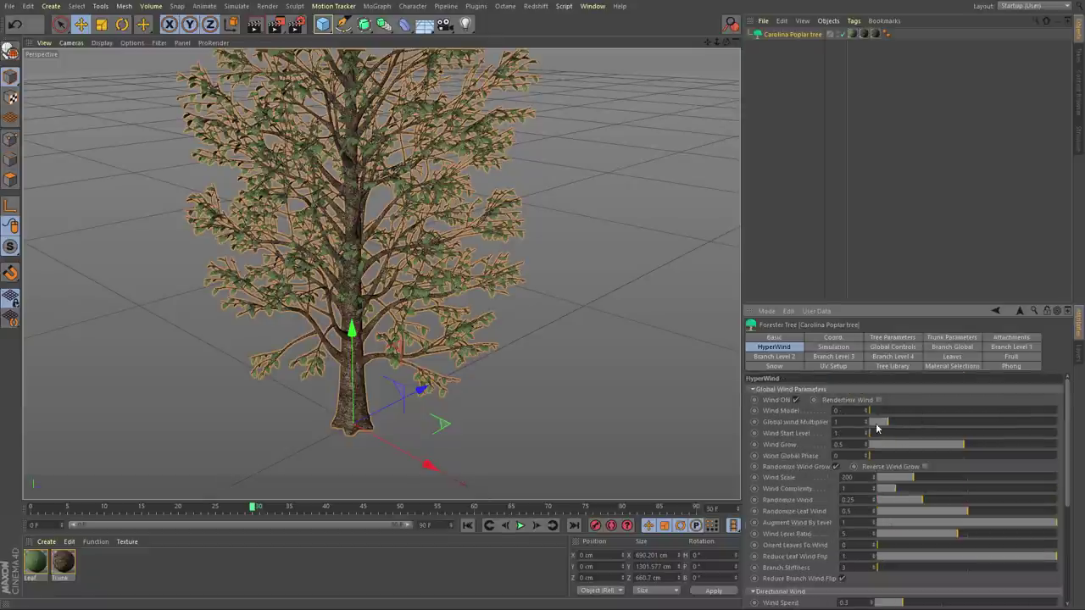
pyautogui.moveTo(877, 429); pyautogui.dragTo(981, 422)
pyautogui.click(1011, 421)
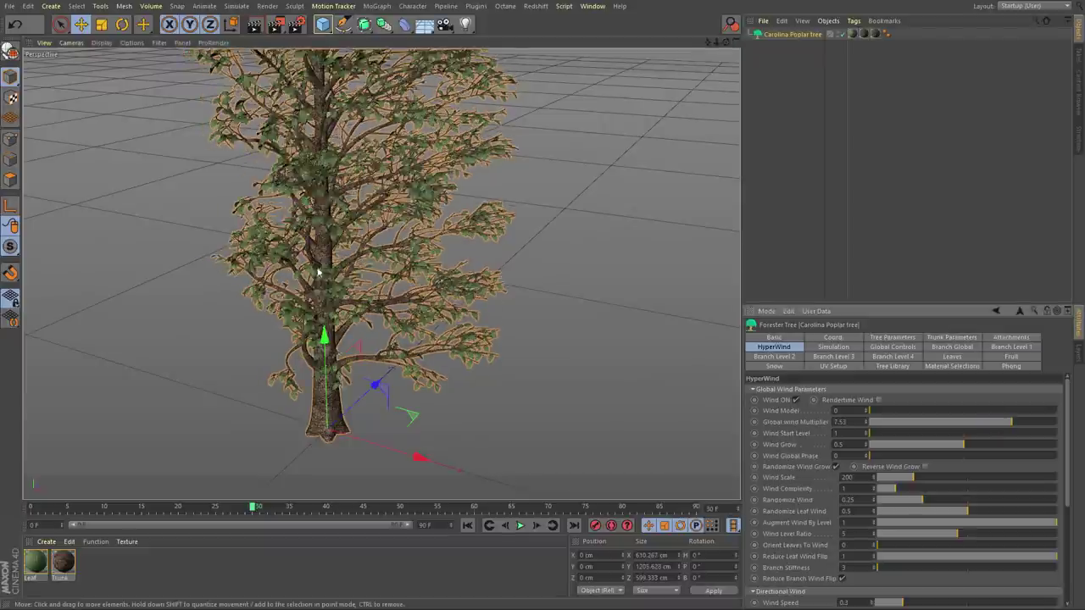
pyautogui.keyDown('alt'); pyautogui.moveTo(314, 270); pyautogui.dragTo(361, 255); pyautogui.keyUp('alt')
pyautogui.moveTo(140, 510); pyautogui.dragTo(401, 500)
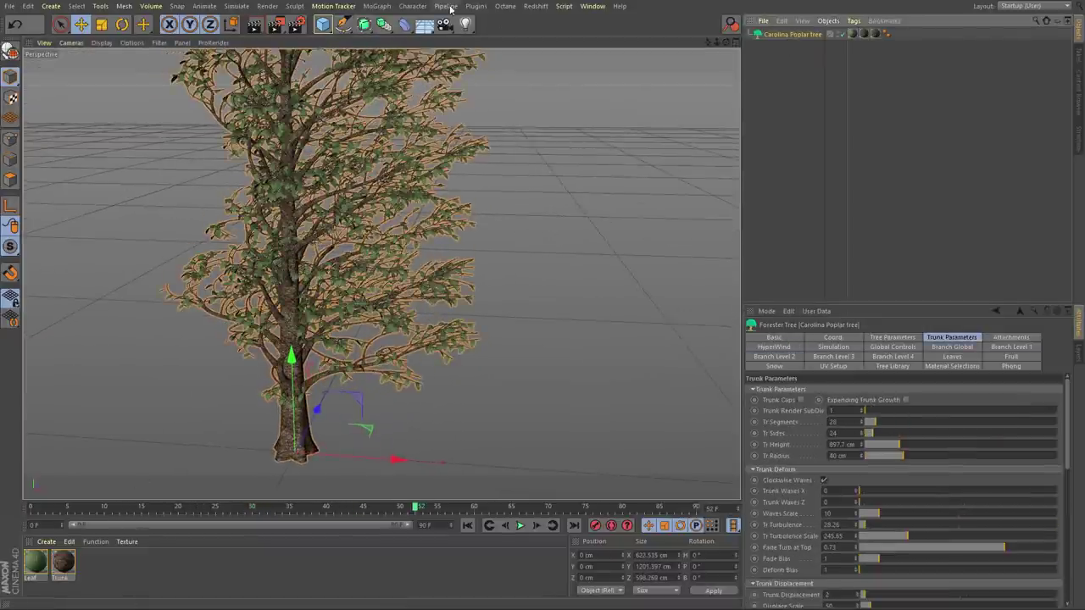
# Add a Forester MultiCloner object and make the Carolina Poplar tree its child.
pyautogui.click(536, 6)
pyautogui.moveTo(496, 50)
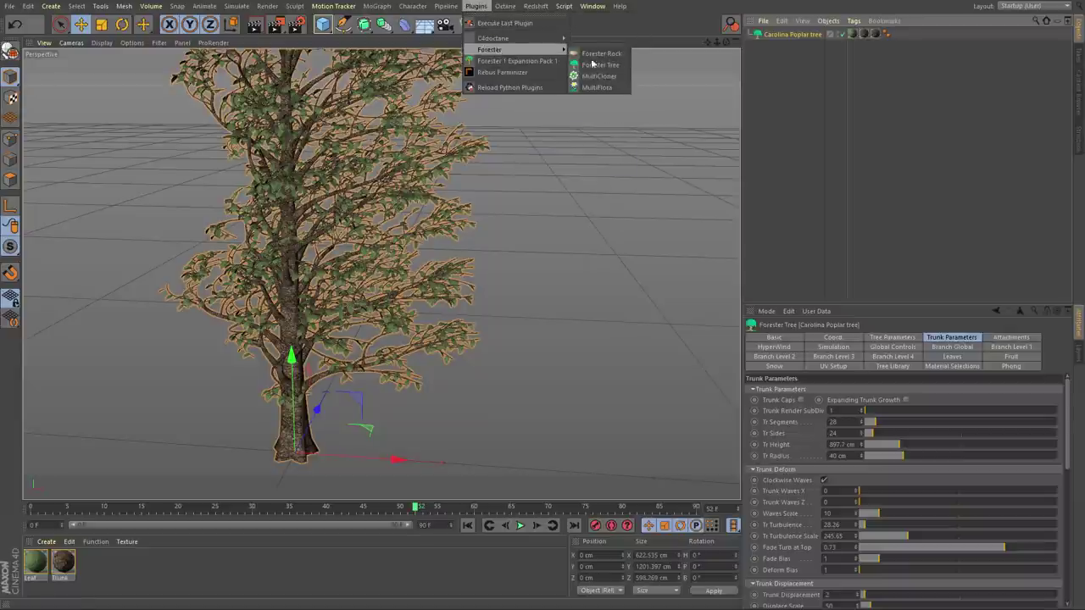
pyautogui.click(599, 76)
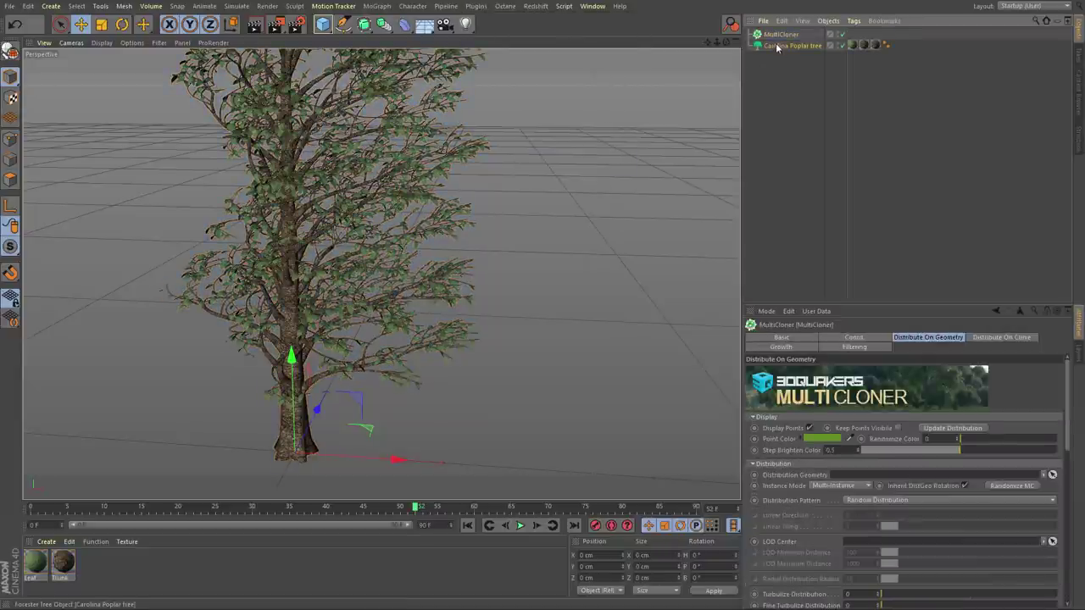
pyautogui.moveTo(771, 34); pyautogui.dragTo(768, 34)
# Add a Landscape primitive and assign it as the MultiCloner's Distribution Geometry.
pyautogui.moveTo(323, 24); pyautogui.dragTo(546, 102)
pyautogui.click(781, 46)
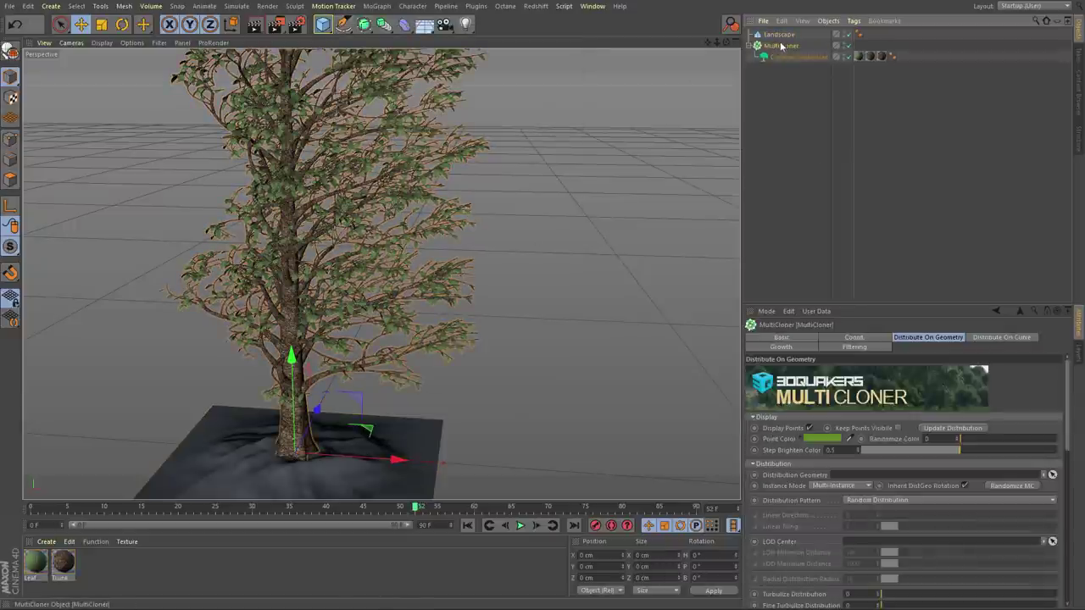
pyautogui.click(1053, 476)
pyautogui.click(779, 35)
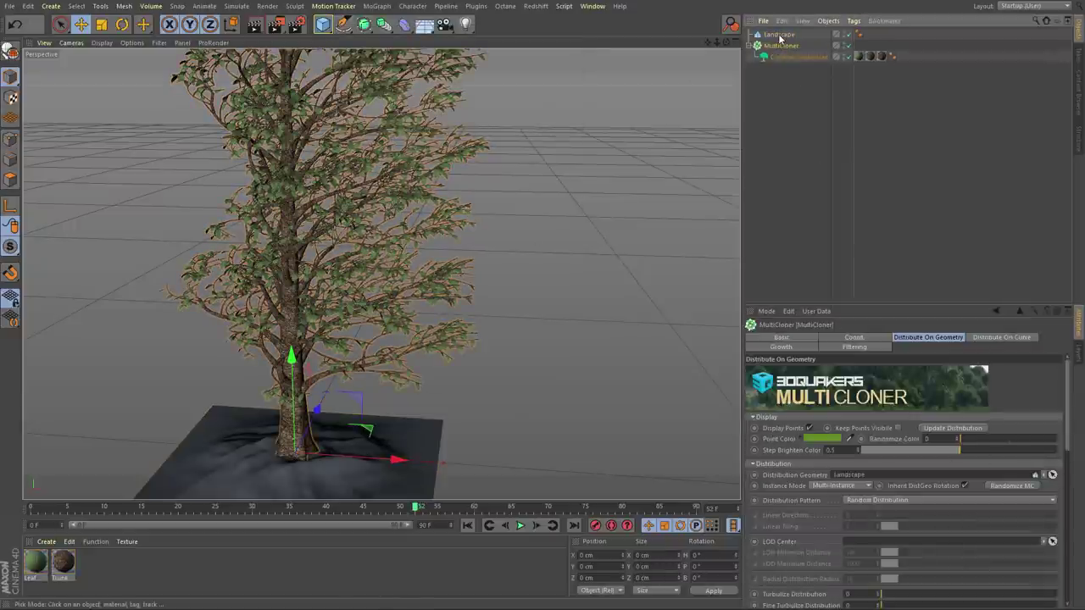
# Toggle the MultiCloner's Display Points option and open the HyperWind settings of the nested Carolina Poplar tree.
pyautogui.scroll(-5, 802, 536)
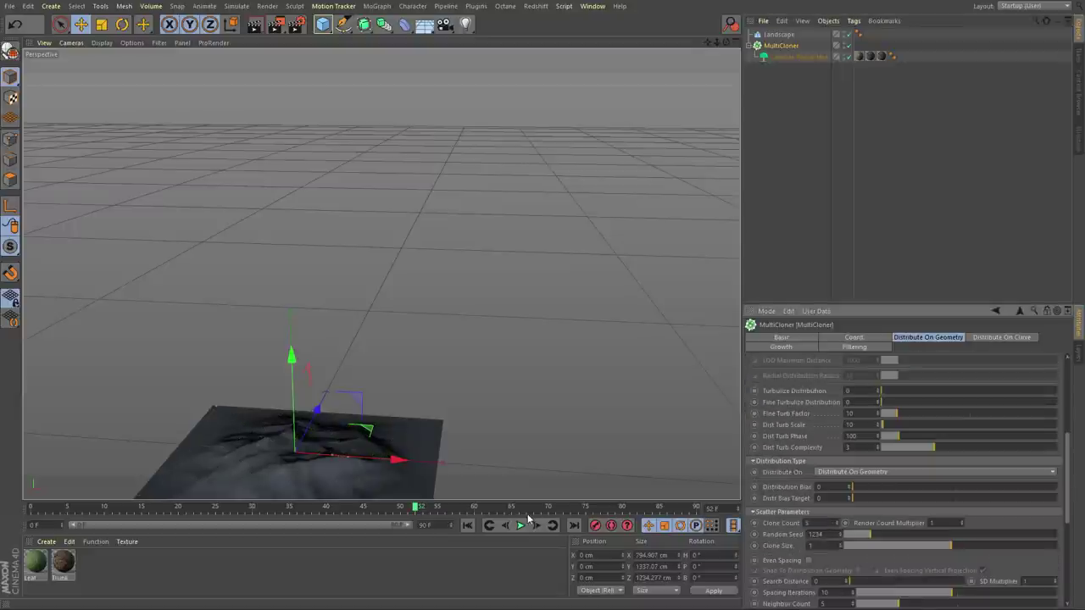
pyautogui.scroll(5, 787, 500)
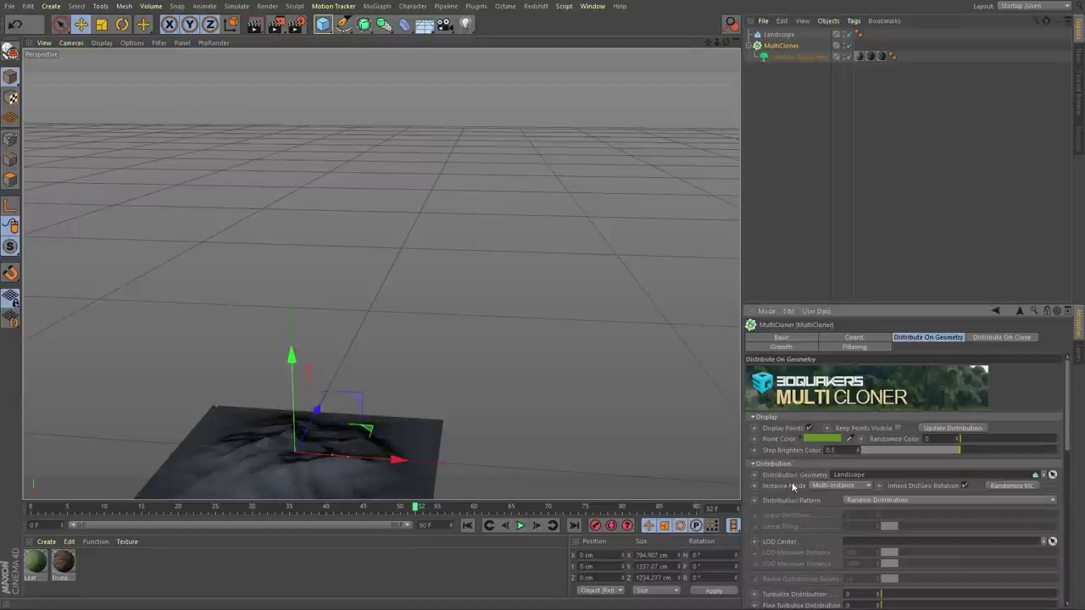
pyautogui.click(810, 429)
pyautogui.keyDown('alt'); pyautogui.moveTo(361, 354); pyautogui.dragTo(373, 287, button='middle'); pyautogui.keyUp('alt')
pyautogui.click(792, 57)
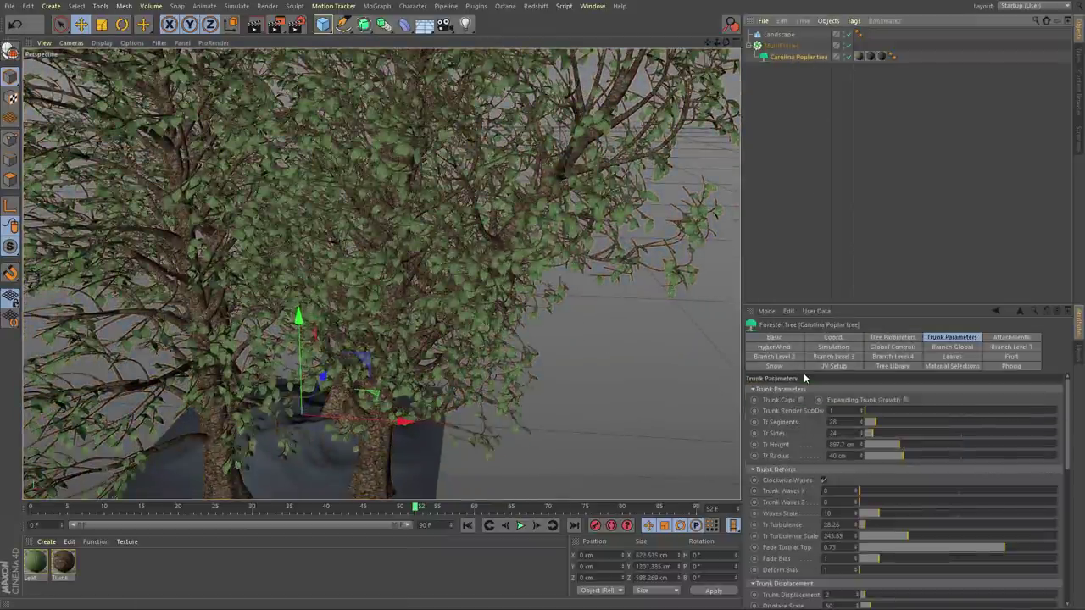
pyautogui.click(773, 347)
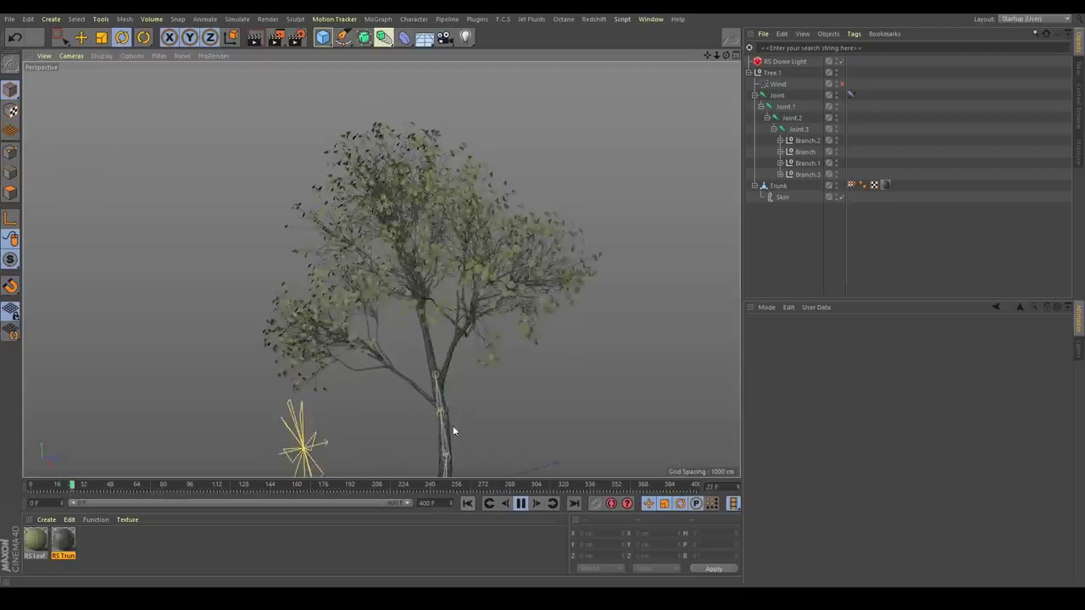
# Turn on the Wind object in the joint-rigged tree scene, select Joint.1 and preview the trunk's sway during playback.
pyautogui.keyDown('alt'); pyautogui.moveTo(453, 425); pyautogui.dragTo(407, 349); pyautogui.keyUp('alt')
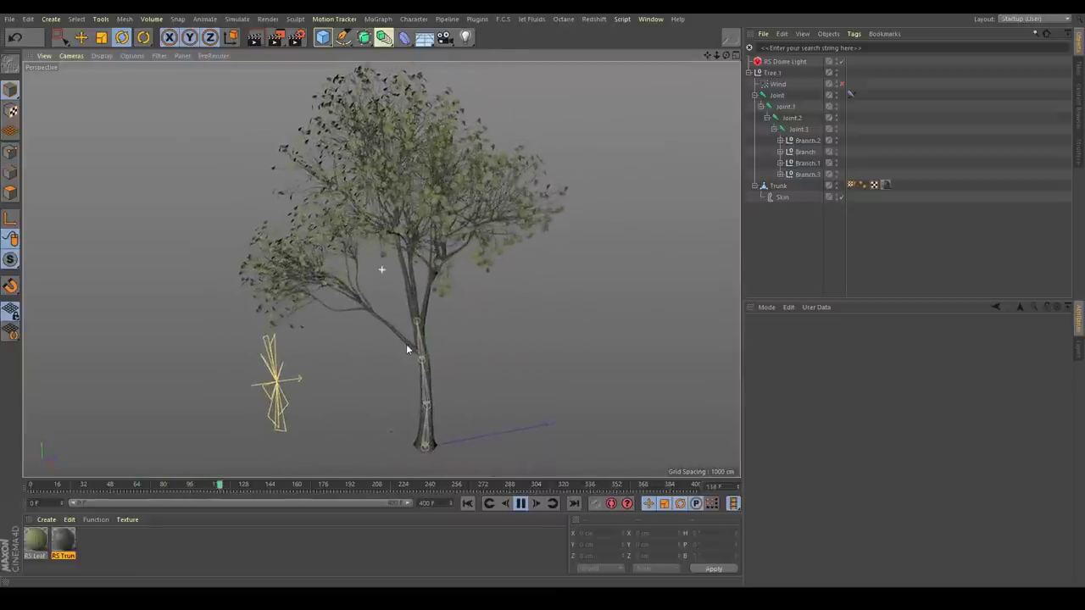
pyautogui.click(793, 107)
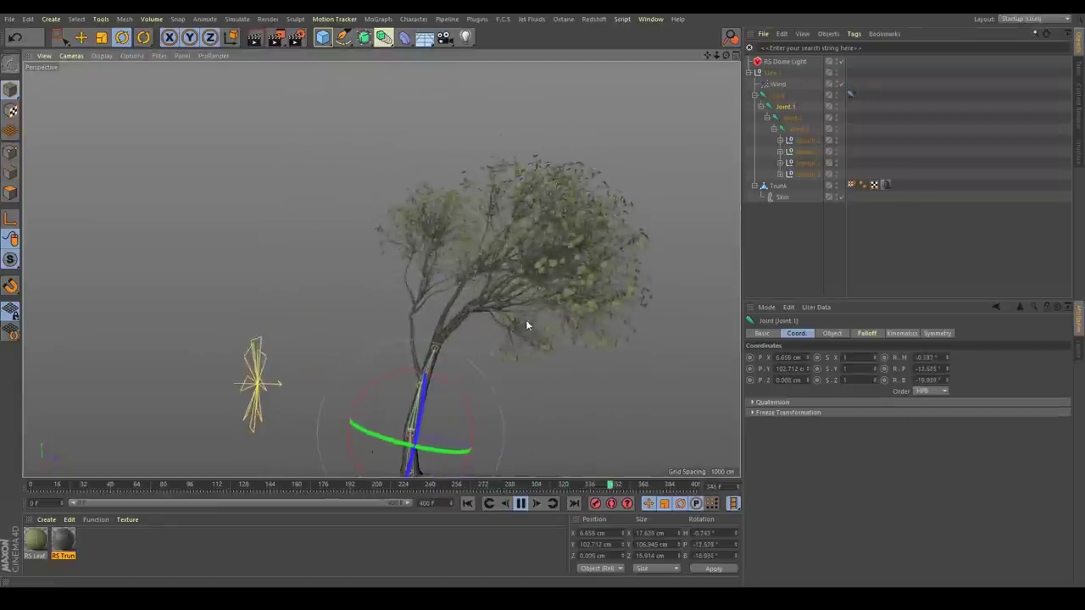
pyautogui.keyDown('alt'); pyautogui.moveTo(526, 326); pyautogui.dragTo(436, 274, button='middle'); pyautogui.keyUp('alt')
pyautogui.keyDown('alt'); pyautogui.moveTo(435, 274); pyautogui.dragTo(455, 246, button='right'); pyautogui.keyUp('alt')
pyautogui.keyDown('alt'); pyautogui.moveTo(455, 247); pyautogui.dragTo(469, 271, button='middle'); pyautogui.keyUp('alt')
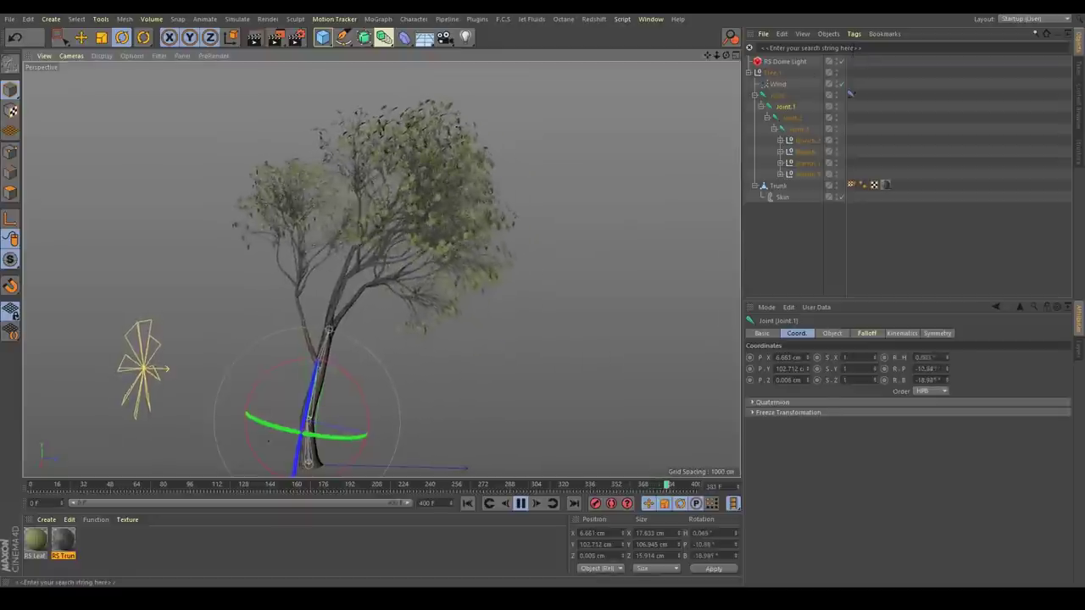
# Filter the object list by "displ" and enable all four Displacer deformers for the swaying branches.
pyautogui.click(805, 47)
pyautogui.write('displ')
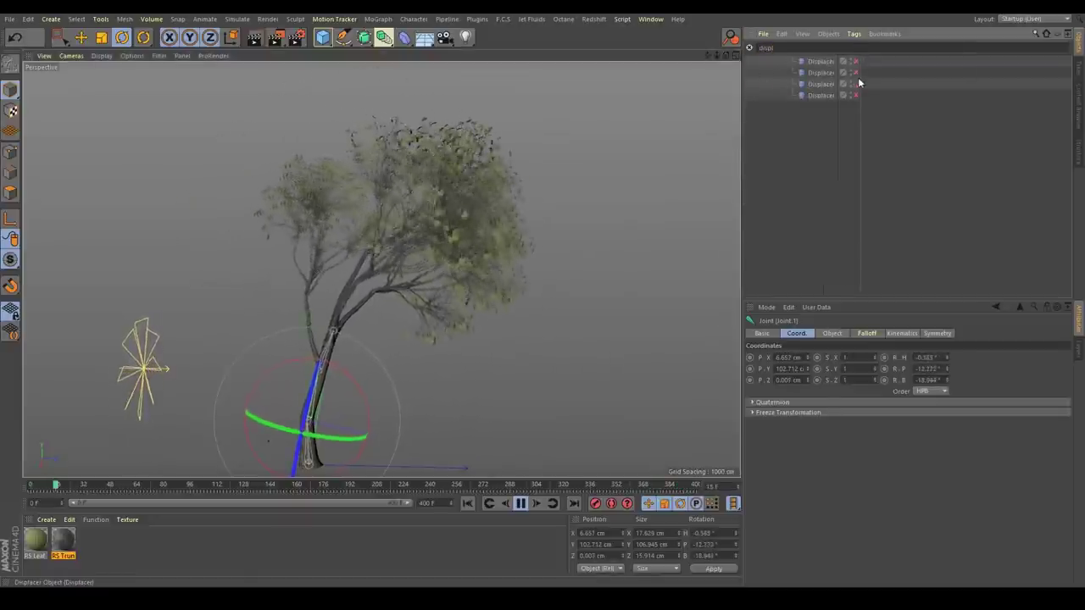
pyautogui.moveTo(855, 62); pyautogui.dragTo(856, 95)
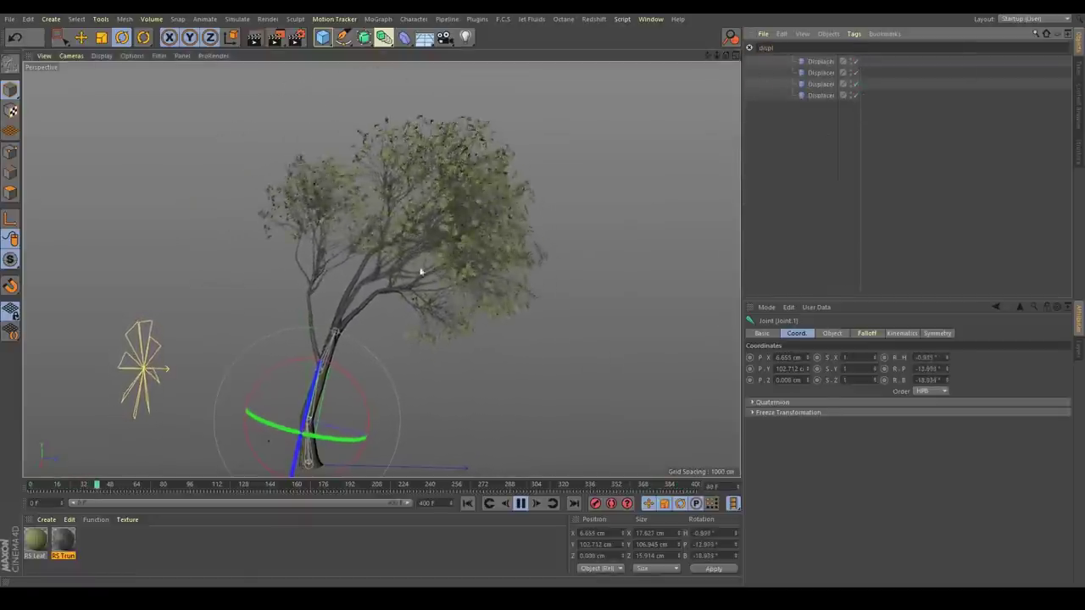
pyautogui.keyDown('alt'); pyautogui.moveTo(421, 271); pyautogui.dragTo(445, 242, button='right'); pyautogui.keyUp('alt')
pyautogui.keyDown('alt'); pyautogui.moveTo(445, 242); pyautogui.dragTo(511, 254); pyautogui.keyUp('alt')
pyautogui.keyDown('alt'); pyautogui.moveTo(511, 255); pyautogui.dragTo(463, 220, button='middle'); pyautogui.keyUp('alt')
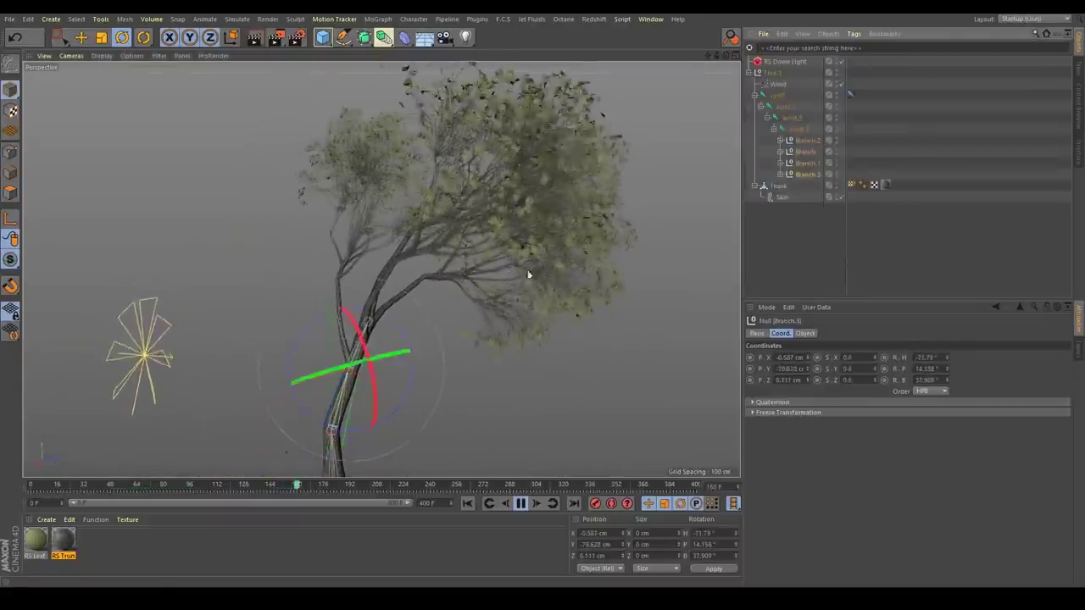
# Duplicate Branch.3 under the last trunk joint and rotate the copy to about H -21.6°, P 28.5°, B 67.3°.
pyautogui.keyDown('alt'); pyautogui.moveTo(528, 274); pyautogui.dragTo(480, 348); pyautogui.keyUp('alt')
pyautogui.moveTo(418, 372); pyautogui.dragTo(497, 388)
pyautogui.moveTo(436, 287); pyautogui.dragTo(407, 300)
pyautogui.keyDown('alt'); pyautogui.moveTo(381, 270); pyautogui.dragTo(462, 214); pyautogui.keyUp('alt')
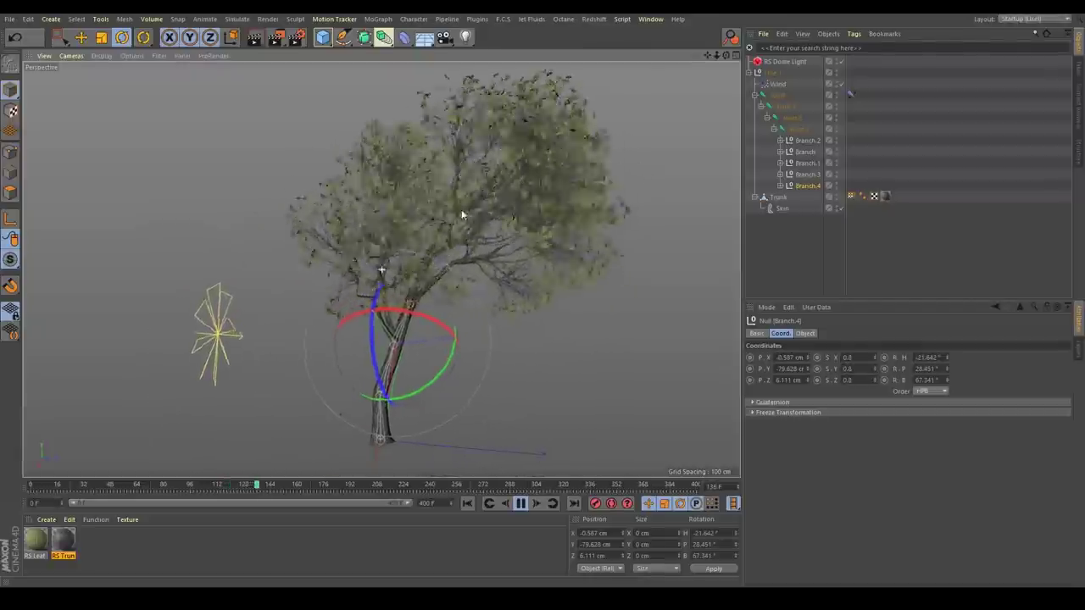
pyautogui.keyDown('alt'); pyautogui.moveTo(462, 214); pyautogui.dragTo(403, 240, button='middle'); pyautogui.keyUp('alt')
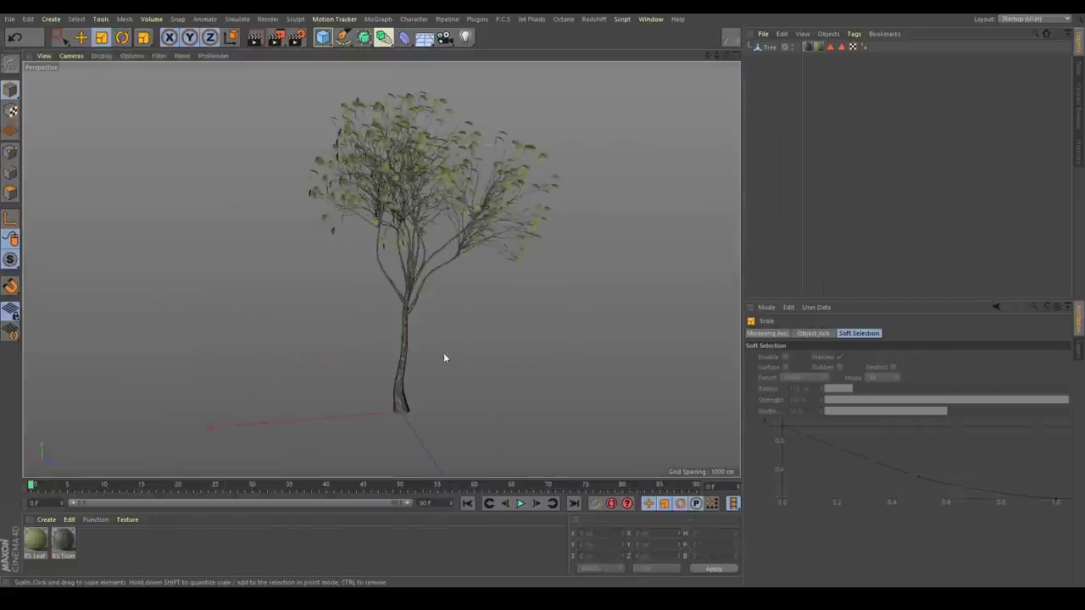
pyautogui.keyDown('alt'); pyautogui.moveTo(444, 358); pyautogui.dragTo(302, 315); pyautogui.keyUp('alt')
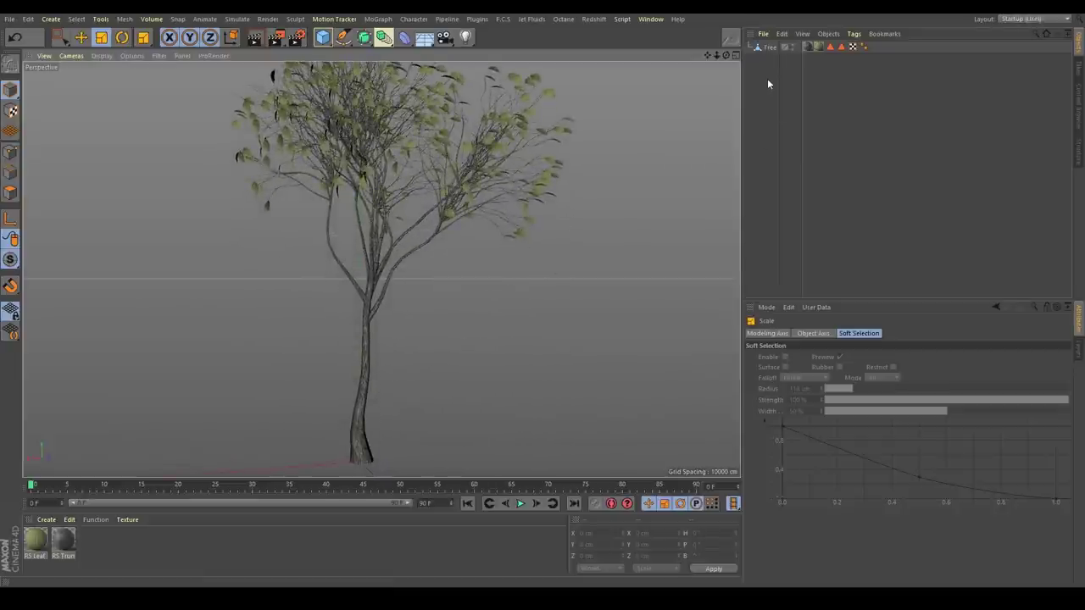
pyautogui.keyDown('alt'); pyautogui.moveTo(446, 225); pyautogui.dragTo(374, 307); pyautogui.keyUp('alt')
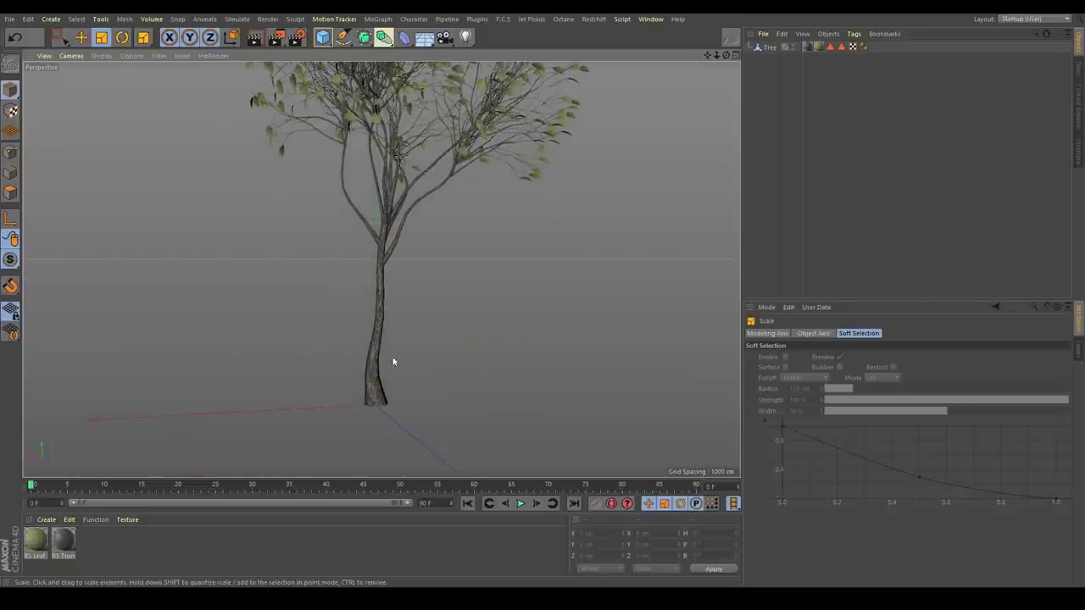
pyautogui.keyDown('alt'); pyautogui.moveTo(393, 361); pyautogui.dragTo(425, 339); pyautogui.keyUp('alt')
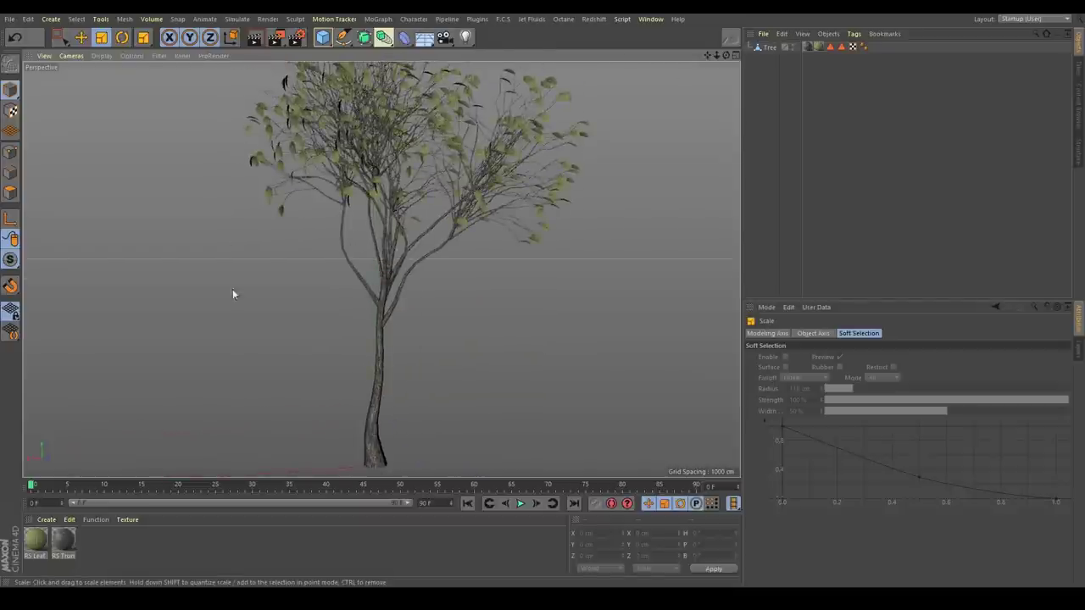
pyautogui.keyDown('alt'); pyautogui.moveTo(406, 266); pyautogui.dragTo(338, 333); pyautogui.keyUp('alt')
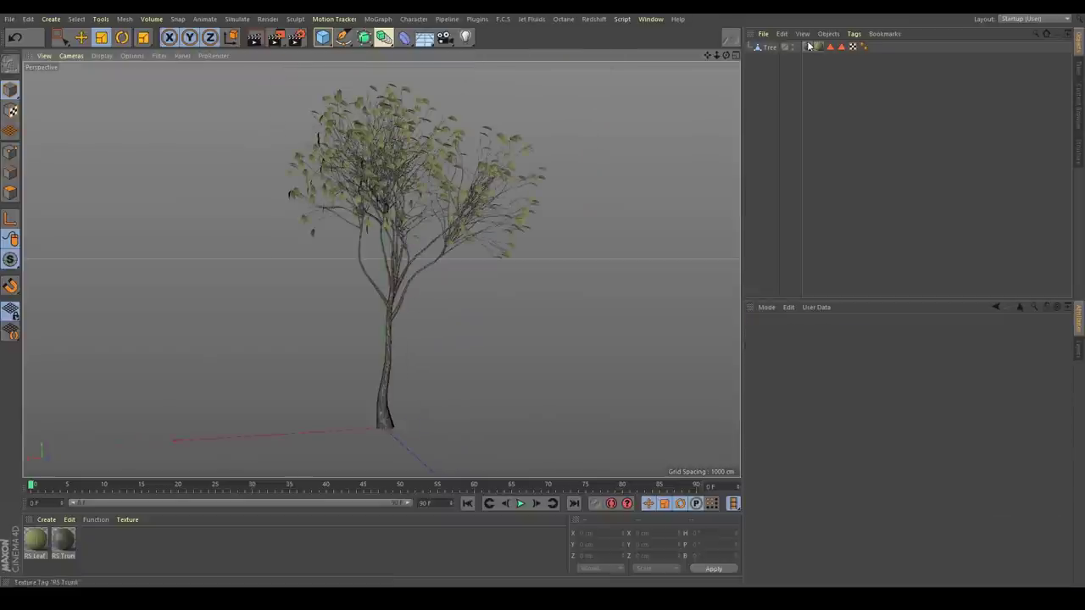
# Select all polygons of the Tree object's trunk below the fork with a rectangle selection.
pyautogui.click(769, 48)
pyautogui.keyDown('alt'); pyautogui.moveTo(464, 297); pyautogui.dragTo(527, 299, button='right'); pyautogui.keyUp('alt')
pyautogui.keyDown('alt'); pyautogui.moveTo(526, 298); pyautogui.dragTo(674, 122, button='middle'); pyautogui.keyUp('alt')
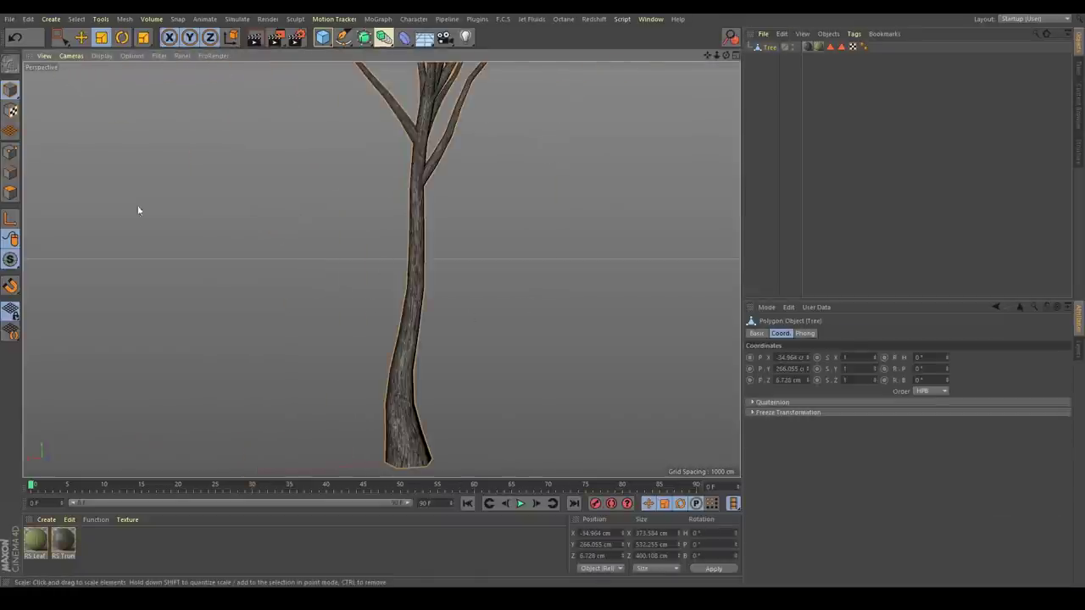
pyautogui.click(10, 193)
pyautogui.scroll(-4, 509, 239)
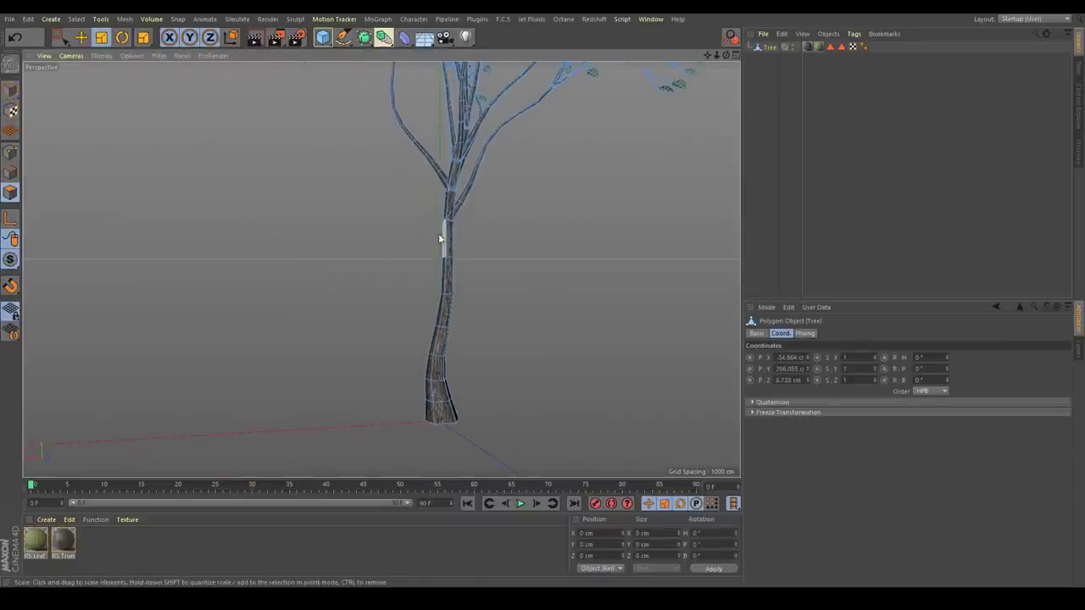
pyautogui.press('0')
pyautogui.moveTo(412, 209); pyautogui.dragTo(465, 266)
pyautogui.moveTo(491, 412); pyautogui.dragTo(492, 414)
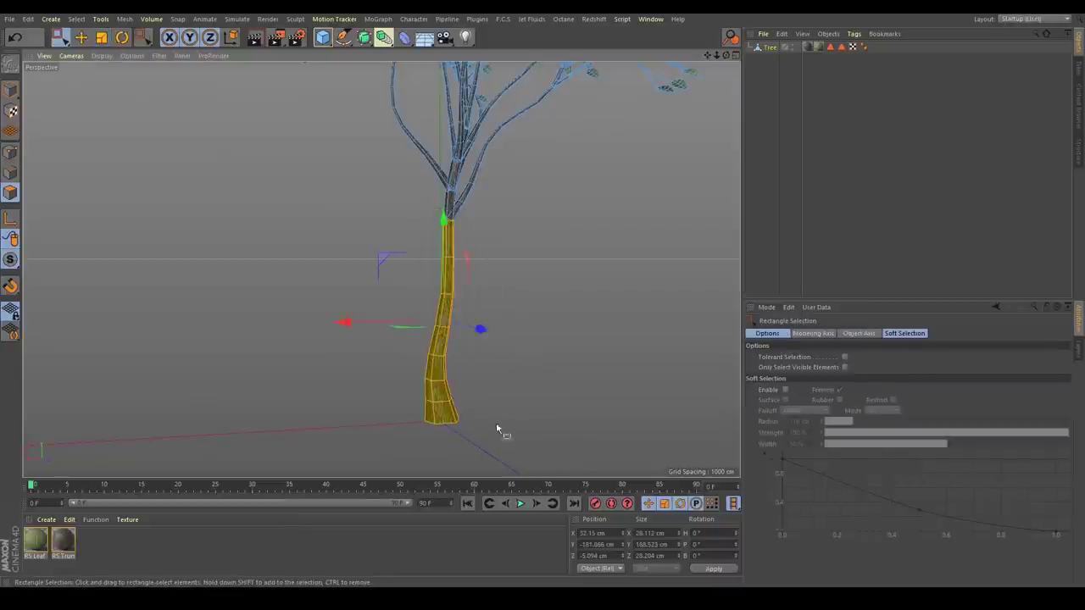
# Split the selected trunk polygons into a separate object.
pyautogui.press('t')
pyautogui.rightClick(450, 268)
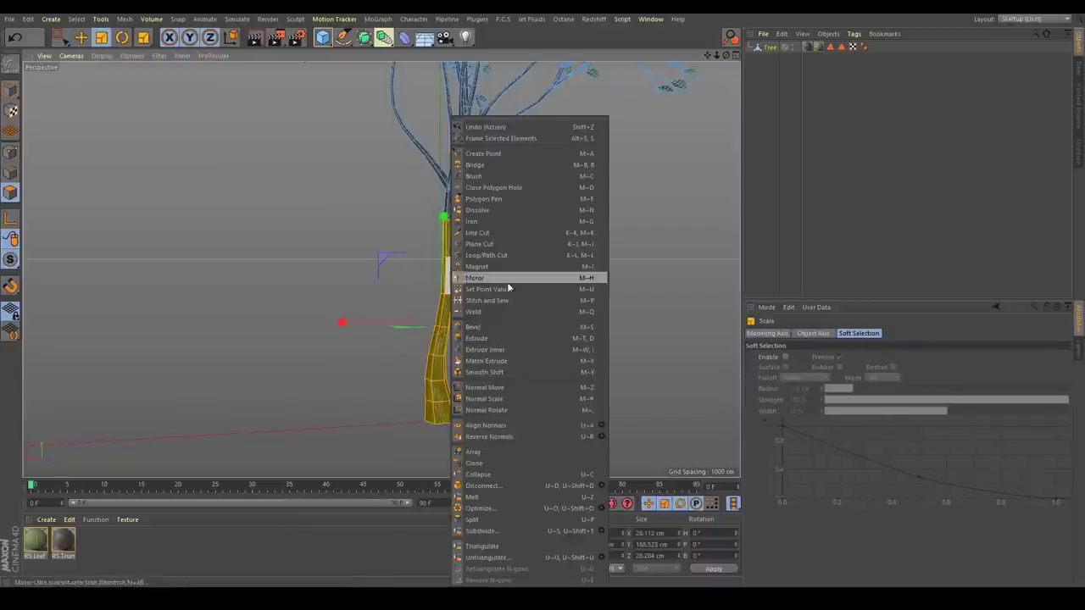
pyautogui.click(512, 518)
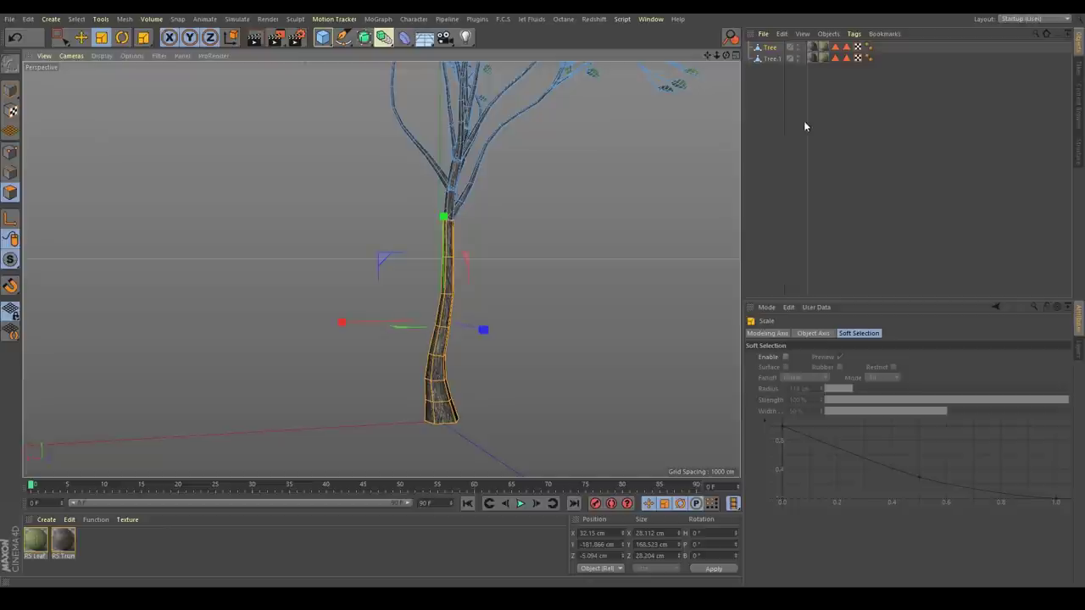
# Rename the split-off trunk object as Trunk and the original Tree object as Branch.
pyautogui.click(11, 92)
pyautogui.doubleClick(771, 60)
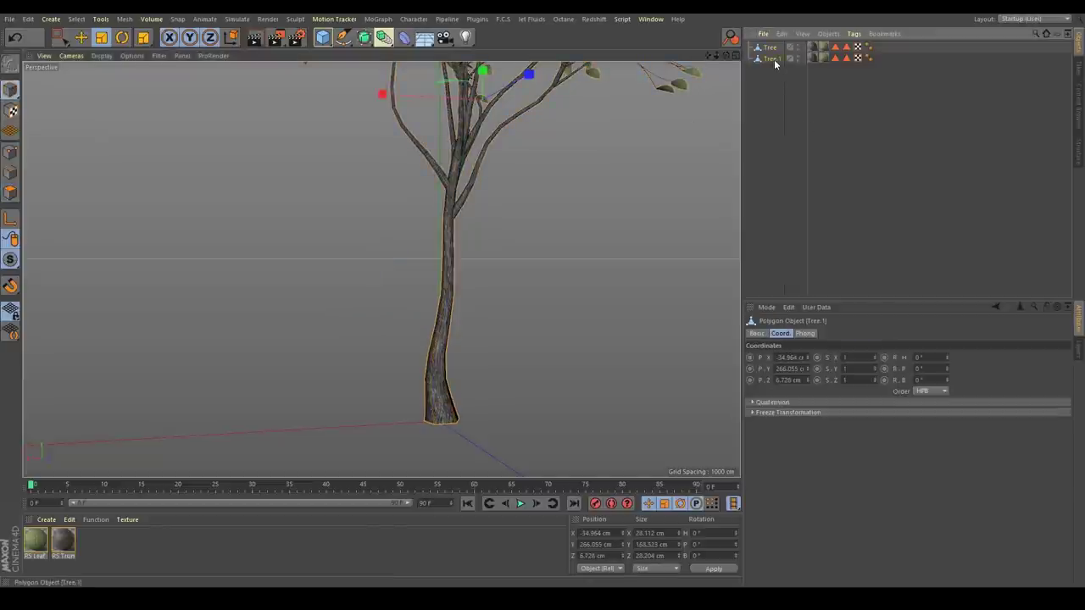
pyautogui.write('Trunk')
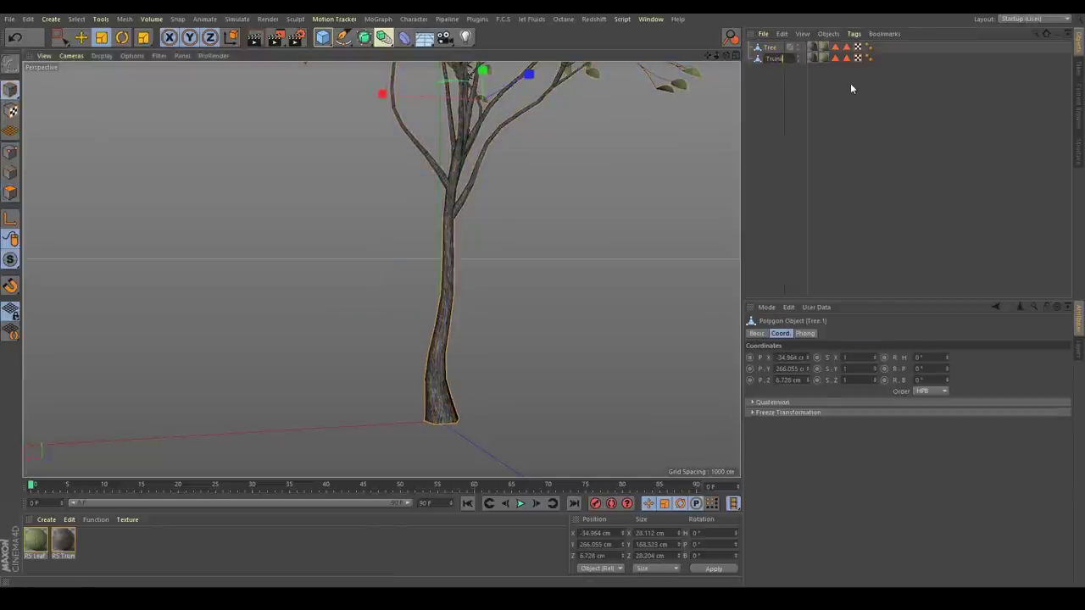
pyautogui.press('Return')
pyautogui.doubleClick(772, 49)
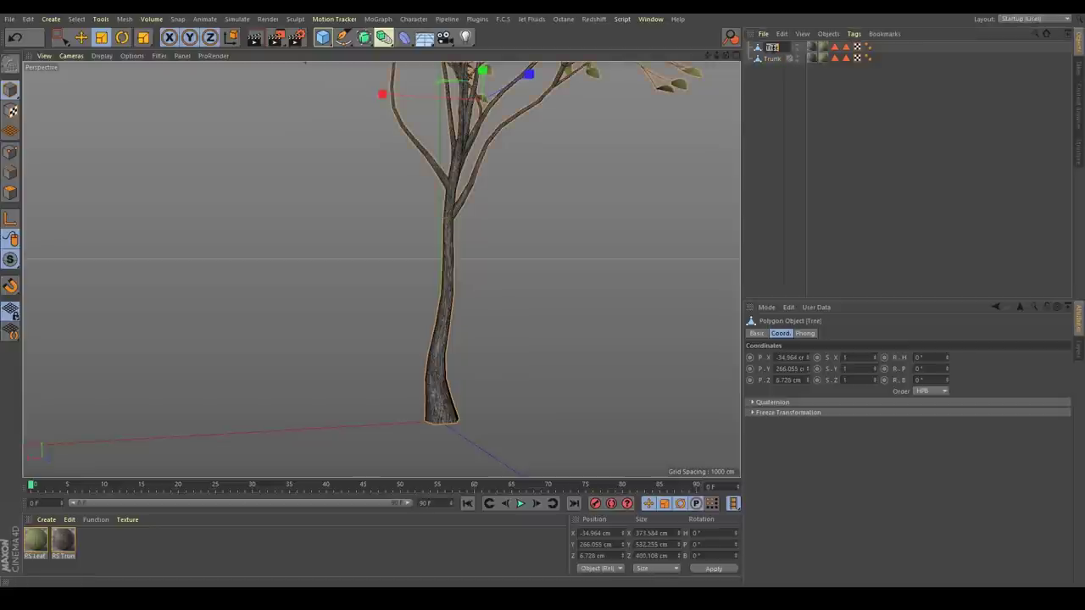
pyautogui.write('Branch')
pyautogui.press('Return')
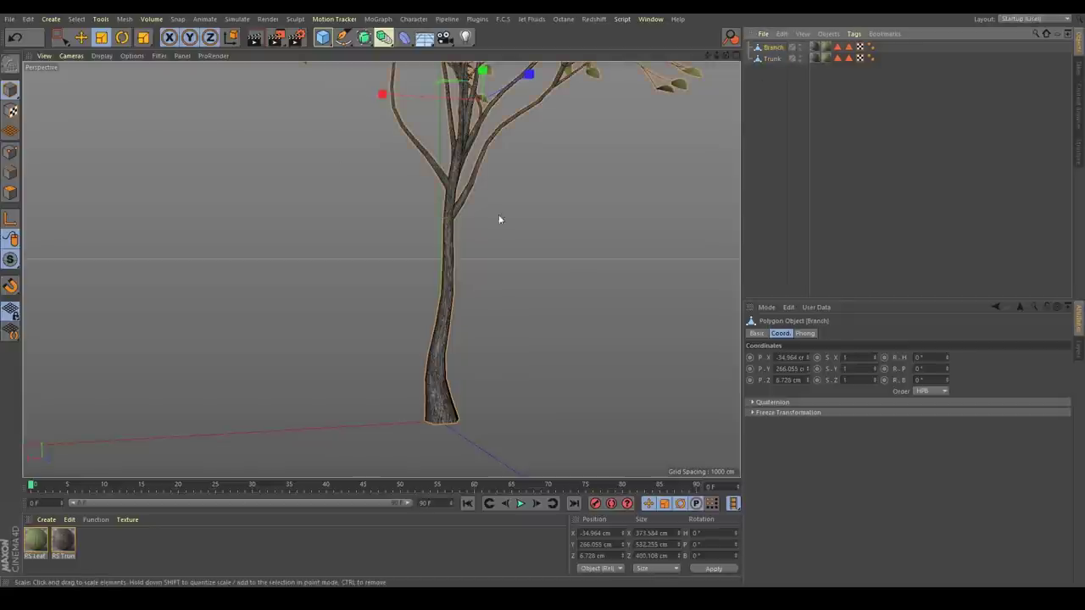
# Move the Branch object straight up, away from the Trunk, to a Y position of about 811 cm.
pyautogui.click(78, 39)
pyautogui.keyDown('alt'); pyautogui.moveTo(573, 203); pyautogui.dragTo(380, 268, button='right'); pyautogui.keyUp('alt')
pyautogui.keyDown('alt'); pyautogui.moveTo(381, 269); pyautogui.dragTo(359, 339, button='middle'); pyautogui.keyUp('alt')
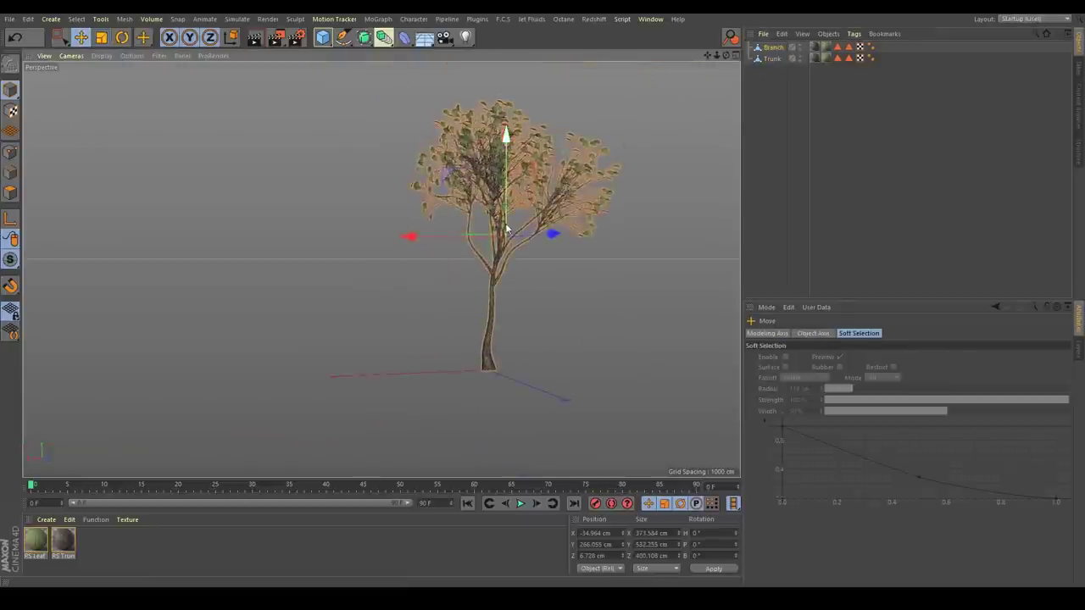
pyautogui.moveTo(507, 225); pyautogui.dragTo(535, 55)
pyautogui.keyDown('alt'); pyautogui.moveTo(526, 296); pyautogui.dragTo(471, 364, button='middle'); pyautogui.keyUp('alt')
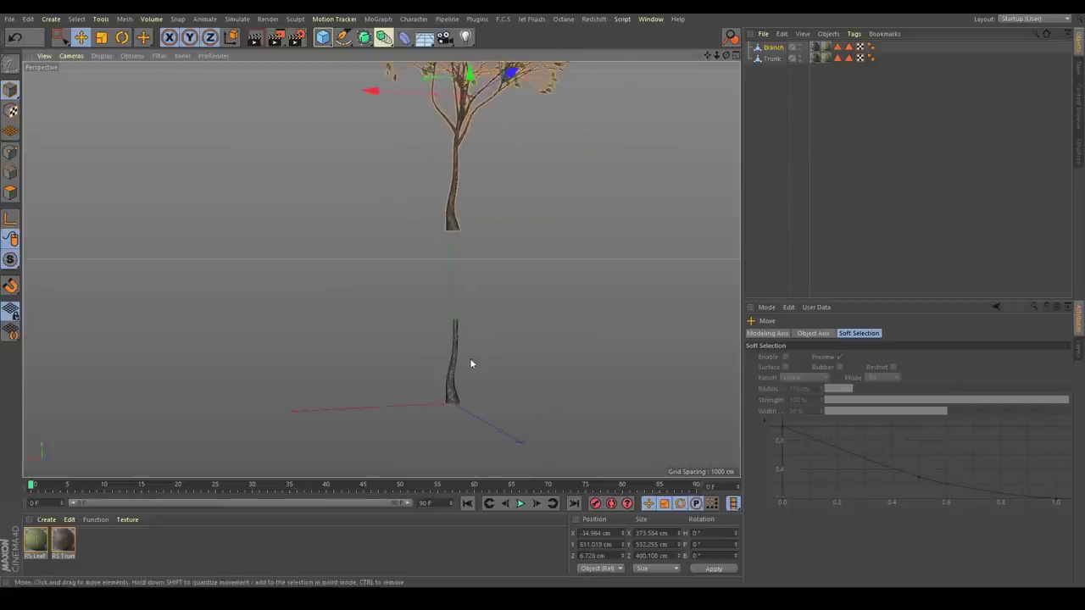
# Center the axis of the Trunk object on its own geometry.
pyautogui.click(447, 389)
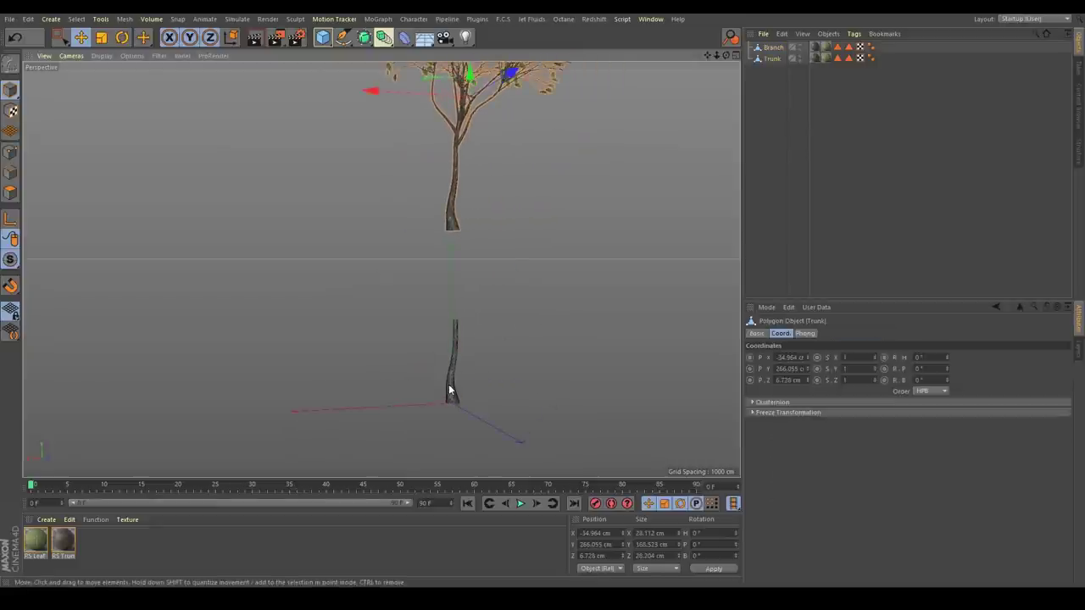
pyautogui.click(124, 18)
pyautogui.moveTo(163, 125)
pyautogui.click(227, 142)
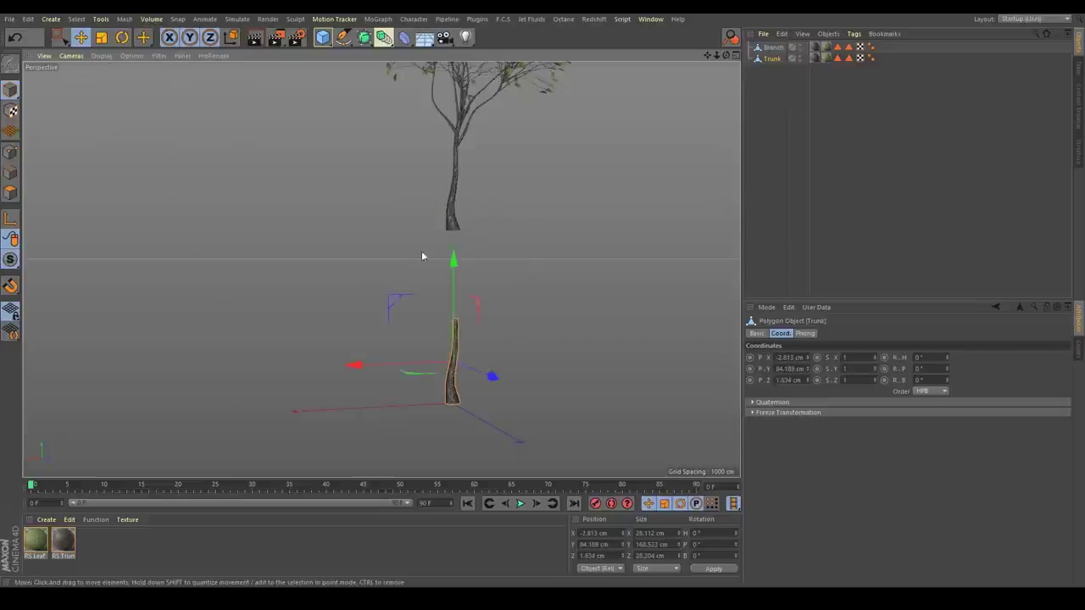
# Scale the Trunk up uniformly with its base on the ground, and lower the Branch object onto the trunk's upper end.
pyautogui.click(106, 38)
pyautogui.moveTo(533, 274); pyautogui.dragTo(616, 274)
pyautogui.press('e')
pyautogui.click(451, 186)
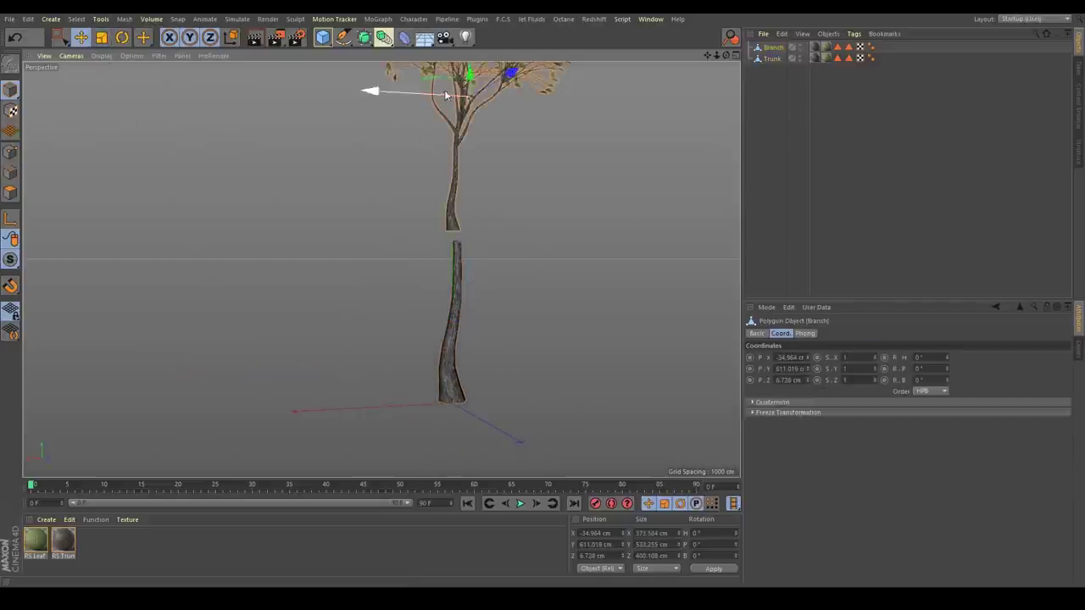
pyautogui.moveTo(446, 95); pyautogui.dragTo(444, 131)
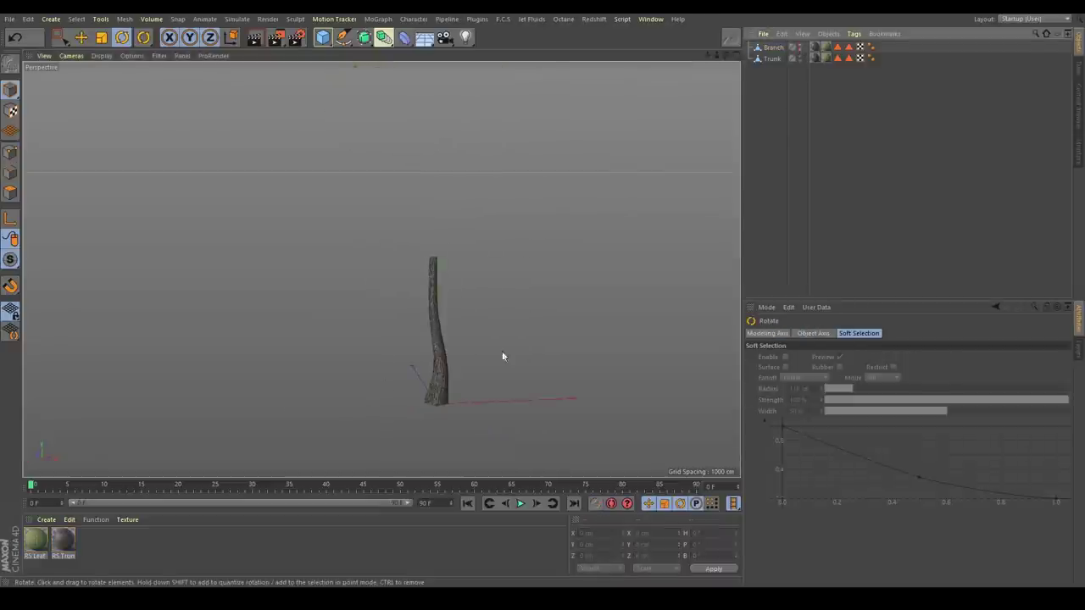
# With the Branch hidden, place four joints from the trunk's base up to about 326 cm and nest them into one chain.
pyautogui.middleClick(481, 345)
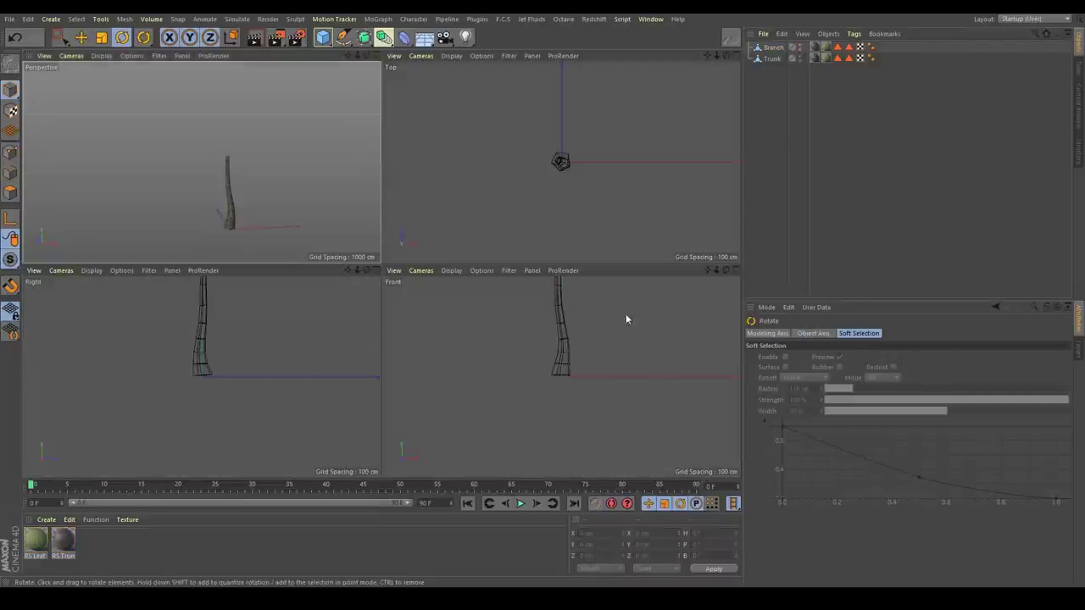
pyautogui.click(422, 18)
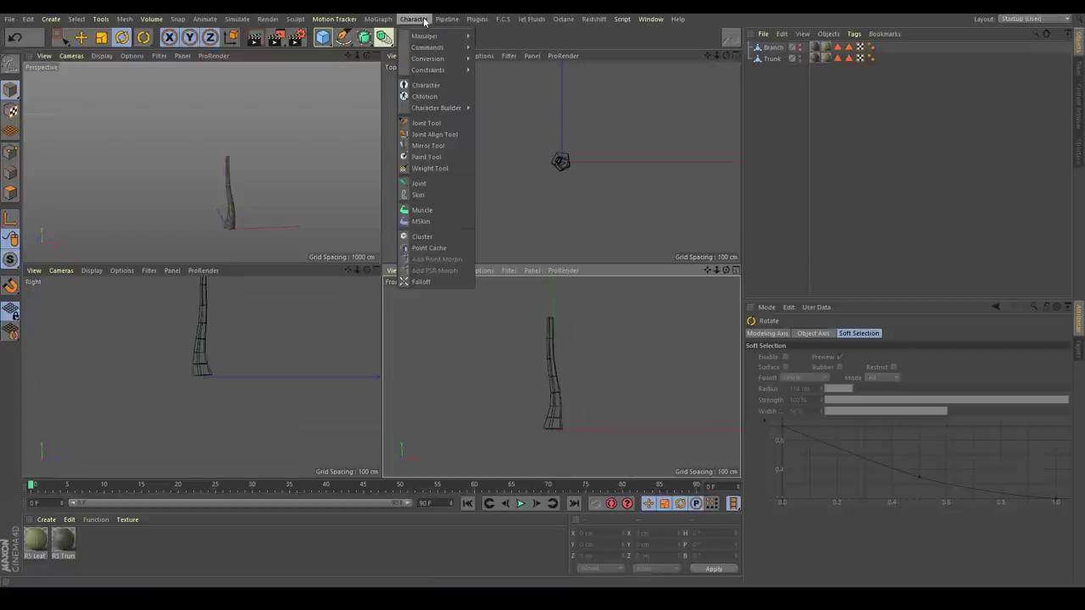
pyautogui.click(418, 184)
pyautogui.click(82, 37)
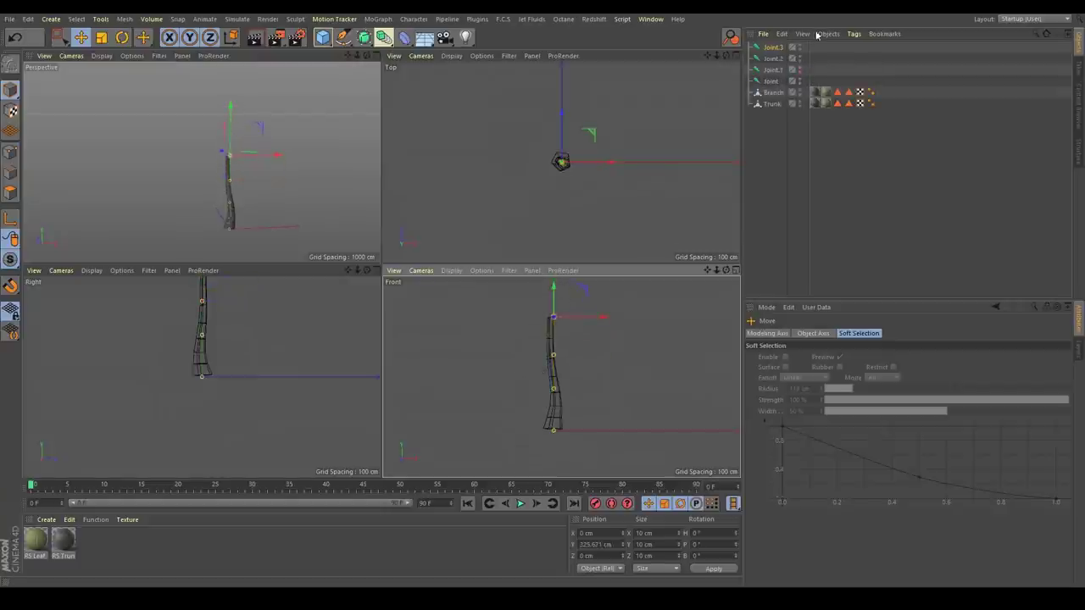
pyautogui.moveTo(773, 49)
pyautogui.mouseDown()
pyautogui.moveTo(780, 72)
pyautogui.moveTo(774, 50)
pyautogui.mouseUp()
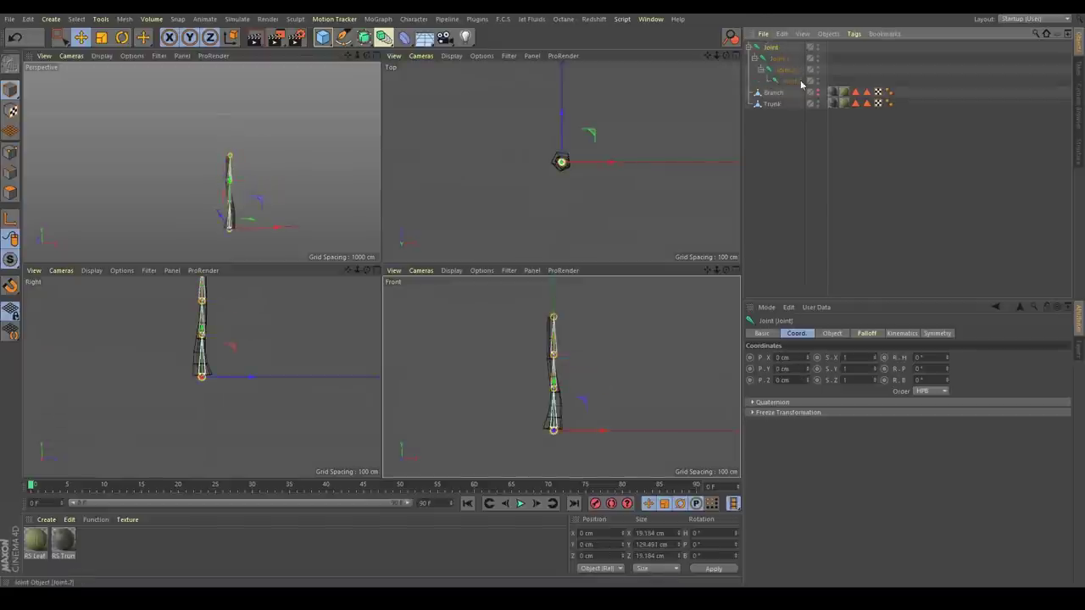
# Bind the Trunk mesh to all four joints of the chain.
pyautogui.keyDown('shift'); pyautogui.click(795, 83); pyautogui.keyUp('shift')
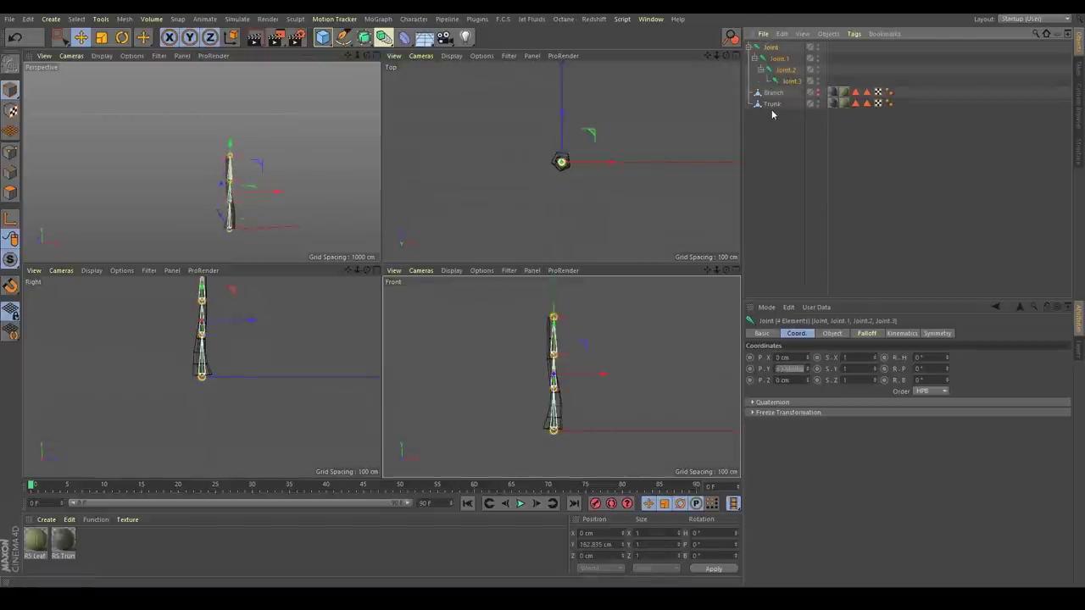
pyautogui.keyDown('shift'); pyautogui.click(772, 104); pyautogui.keyUp('shift')
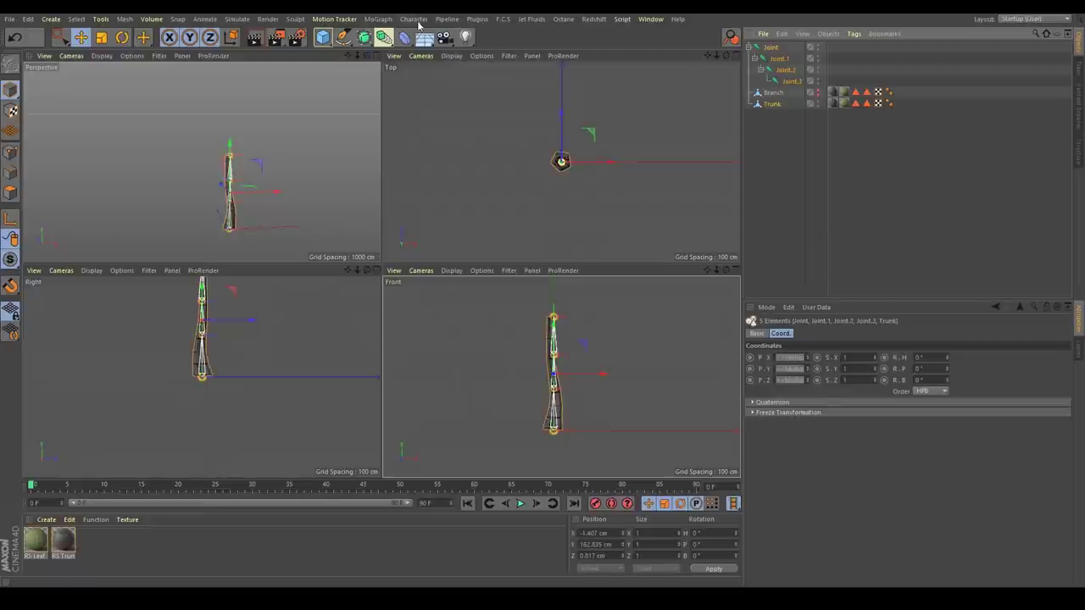
pyautogui.click(414, 19)
pyautogui.moveTo(444, 49)
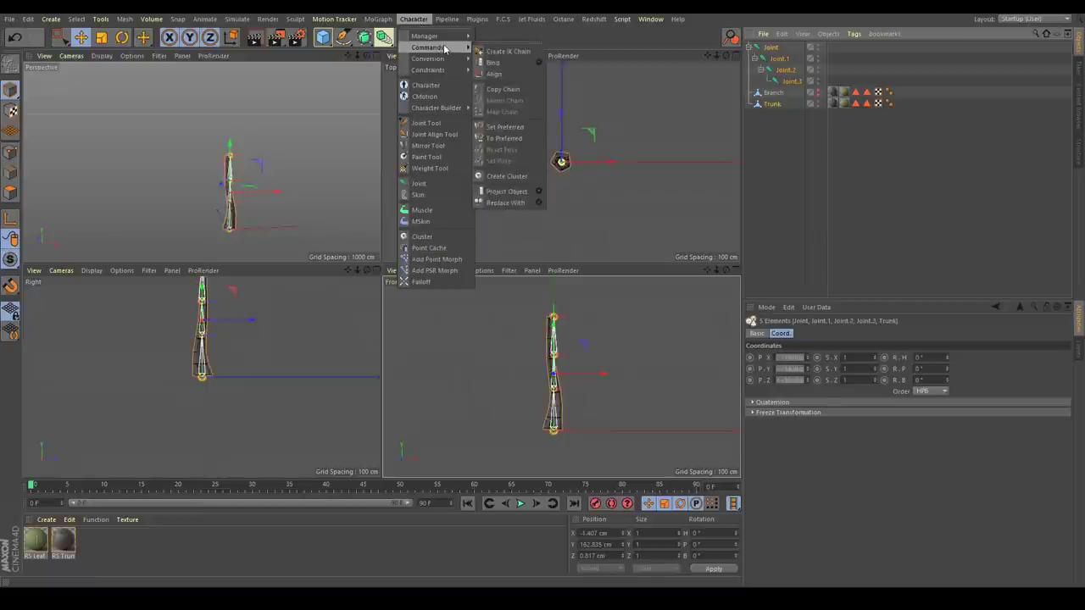
pyautogui.click(510, 63)
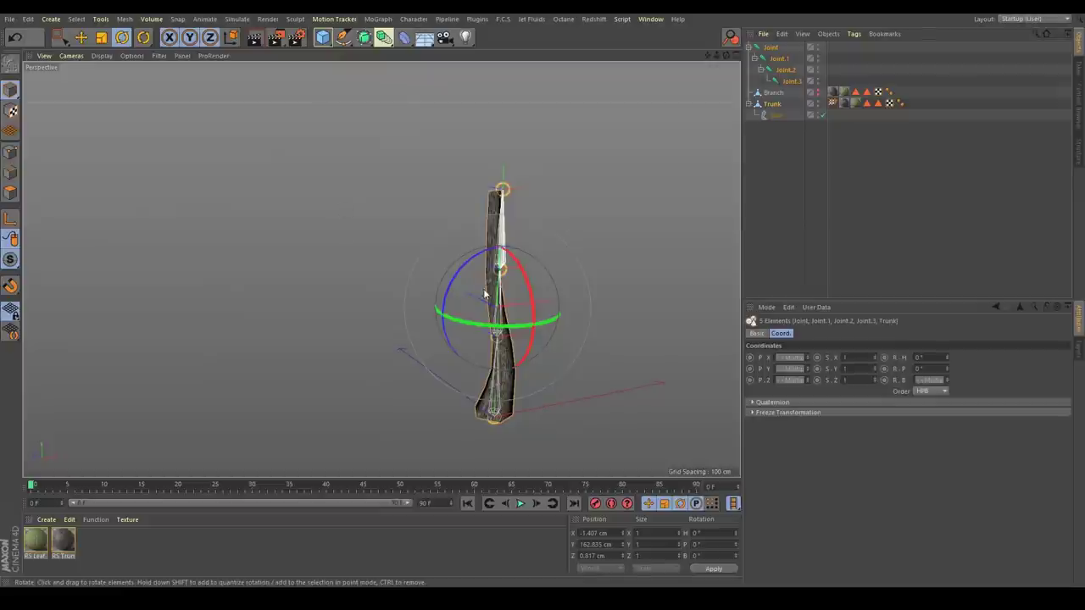
# Extend the timeline to 600 frames and add an IK tag to the root joint of the trunk's chain.
pyautogui.keyDown('alt'); pyautogui.moveTo(484, 293); pyautogui.dragTo(353, 245, button='middle'); pyautogui.keyUp('alt')
pyautogui.scroll(2, 394, 290)
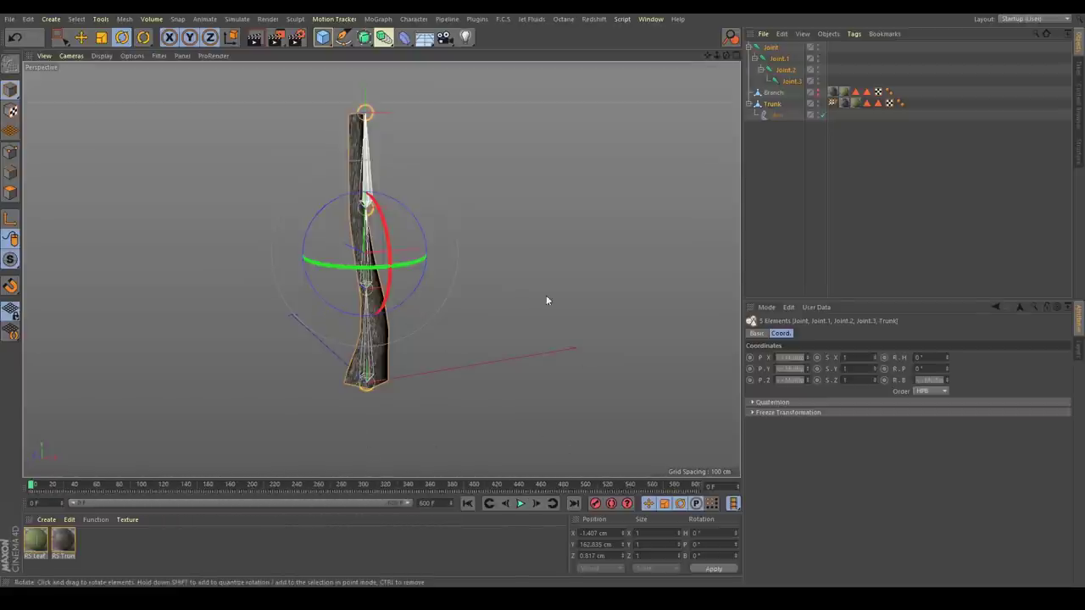
pyautogui.keyDown('alt'); pyautogui.moveTo(319, 211); pyautogui.dragTo(381, 268); pyautogui.keyUp('alt')
pyautogui.keyDown('alt'); pyautogui.moveTo(382, 269); pyautogui.dragTo(407, 224, button='right'); pyautogui.keyUp('alt')
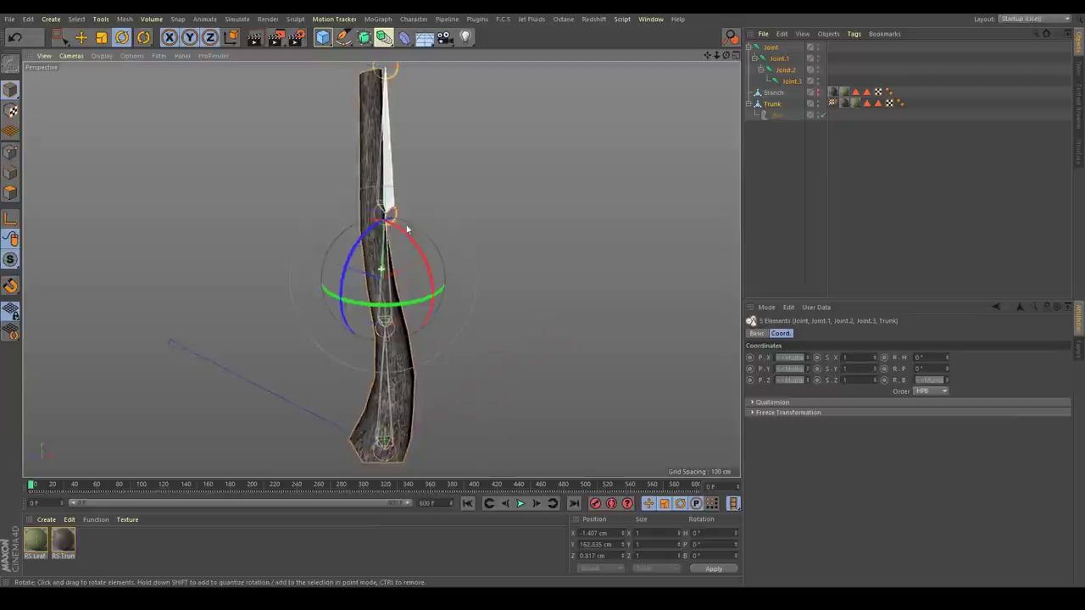
pyautogui.keyDown('alt'); pyautogui.moveTo(407, 229); pyautogui.dragTo(400, 217); pyautogui.keyUp('alt')
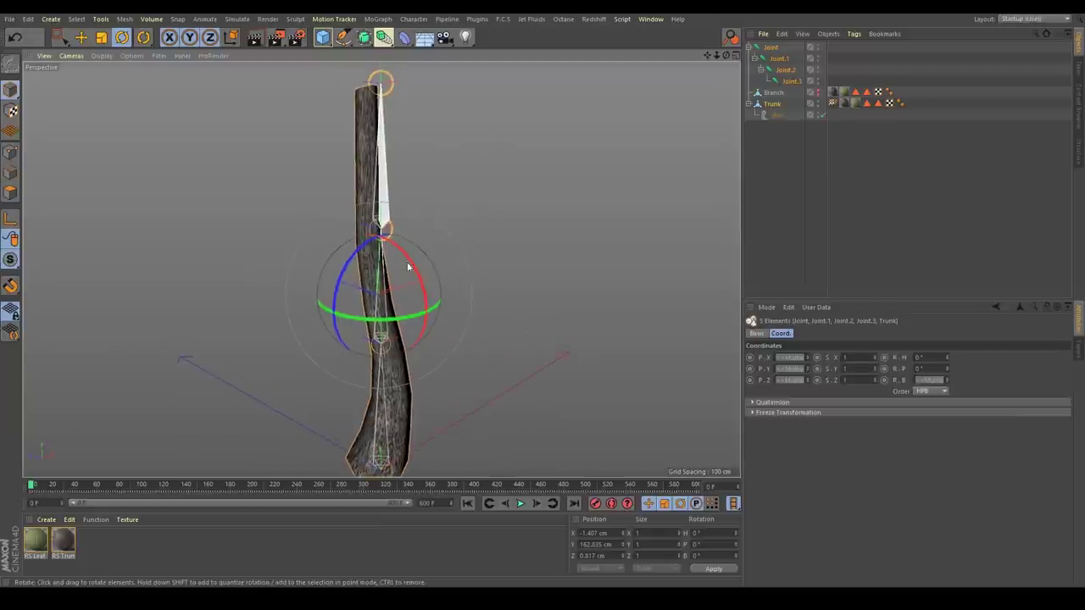
pyautogui.keyDown('alt'); pyautogui.moveTo(408, 267); pyautogui.dragTo(434, 263); pyautogui.keyUp('alt')
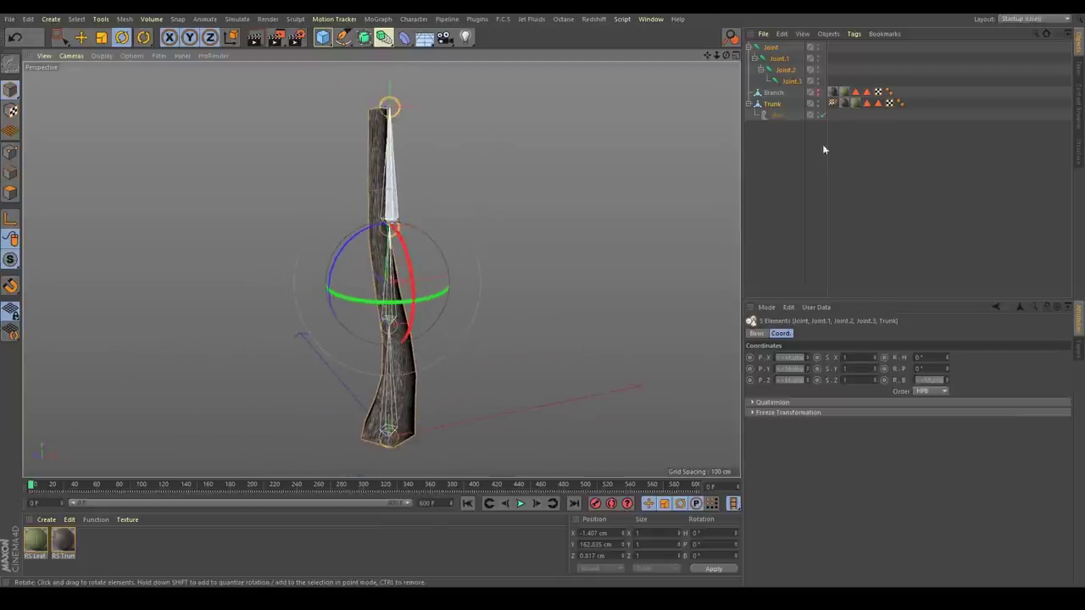
pyautogui.click(774, 48)
pyautogui.rightClick(770, 47)
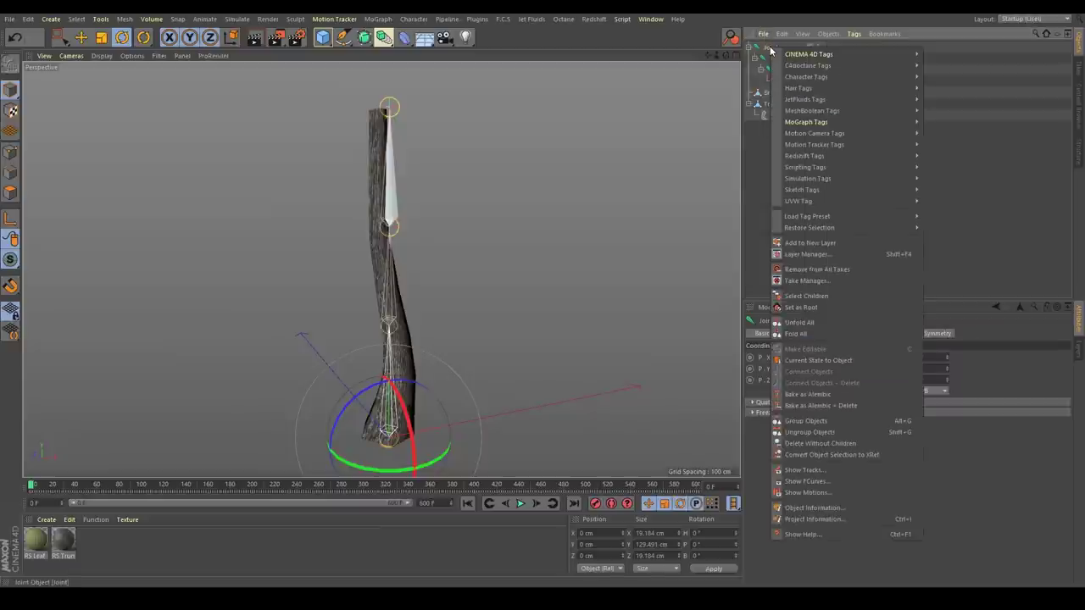
pyautogui.moveTo(857, 56)
pyautogui.click(964, 115)
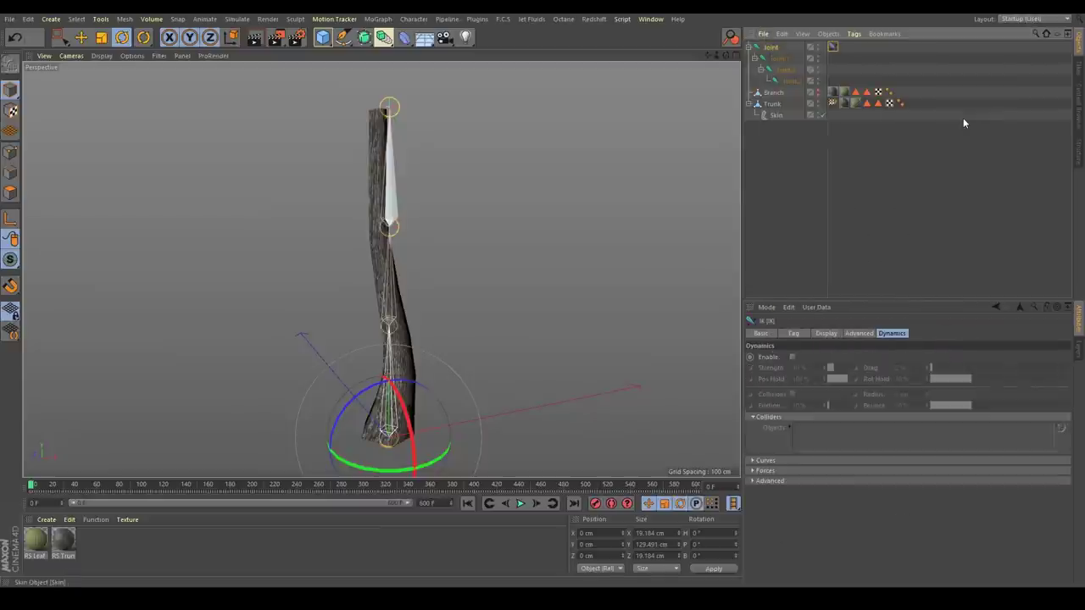
# Set Joint.3 as the End of the IK tag and enable the tag's dynamics.
pyautogui.click(791, 333)
pyautogui.click(792, 82)
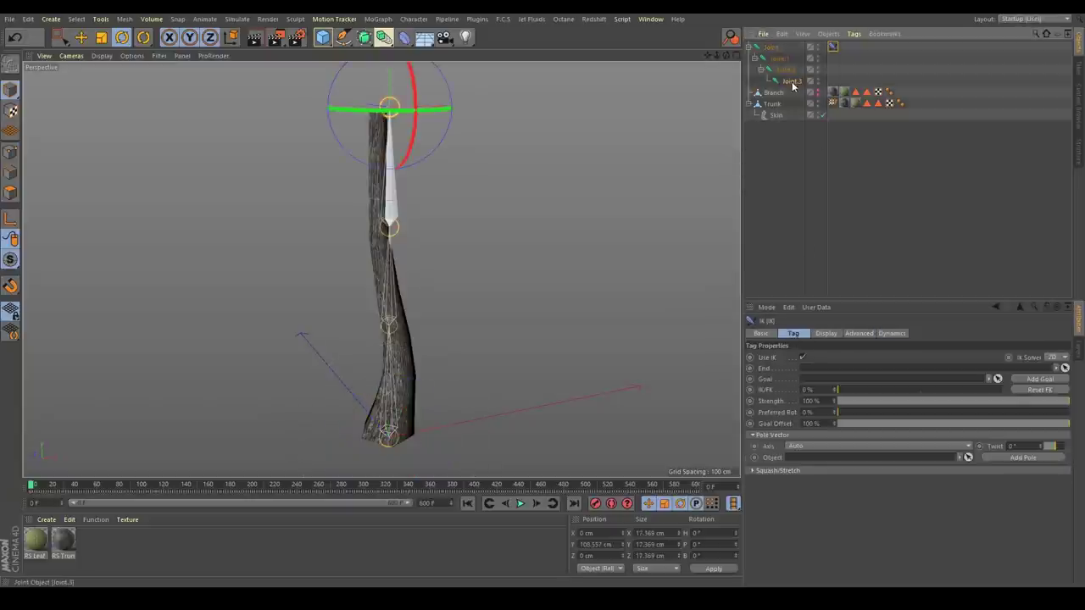
pyautogui.moveTo(791, 81); pyautogui.dragTo(895, 266)
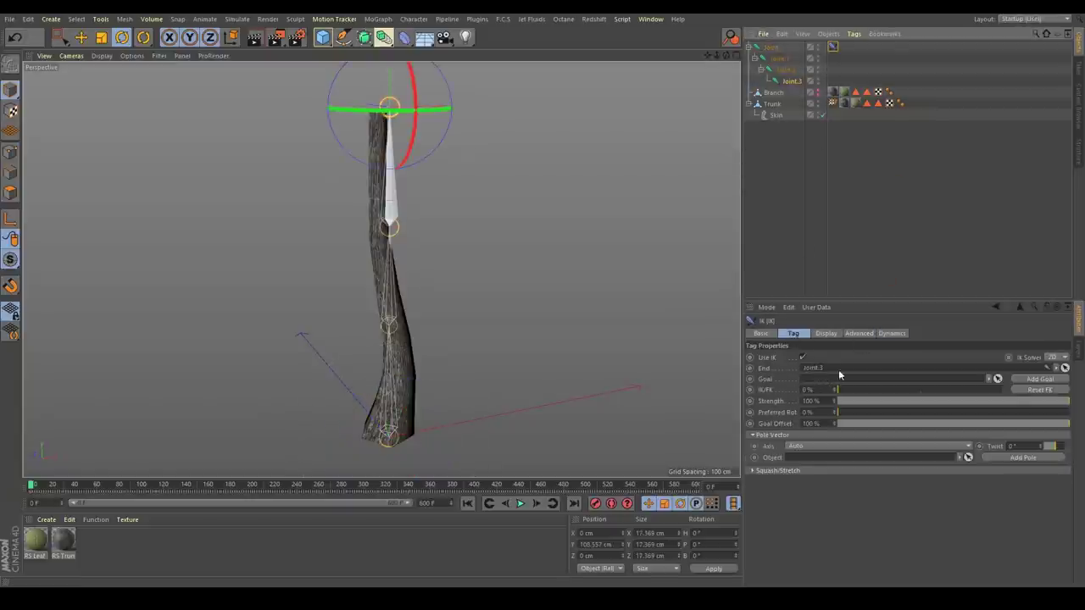
pyautogui.click(896, 334)
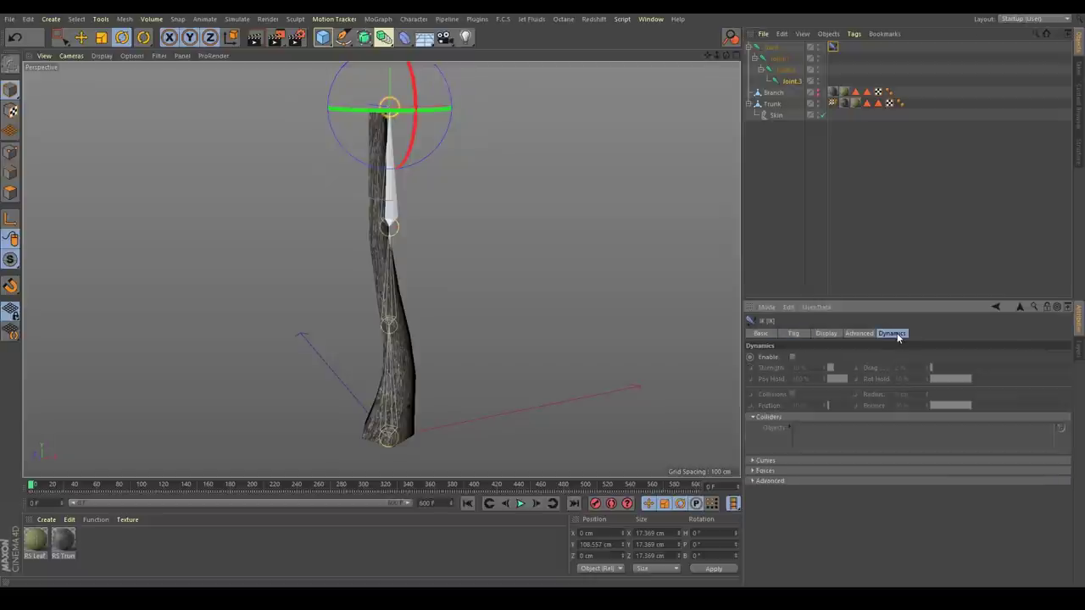
pyautogui.click(791, 356)
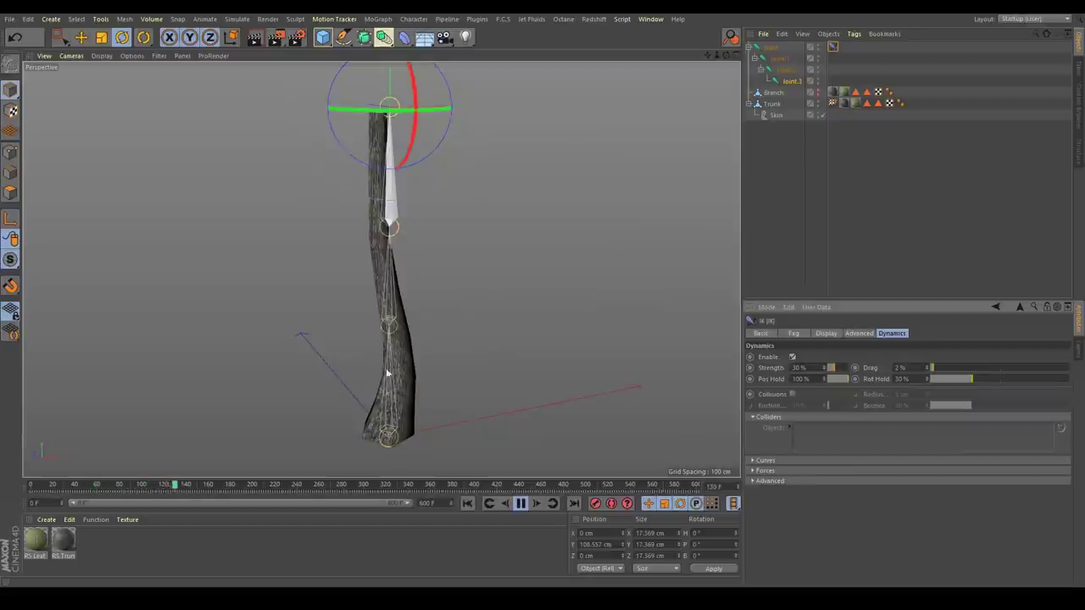
# Tilt the root joint to a bank of about 10° during playback to test how the trunk sways.
pyautogui.click(786, 47)
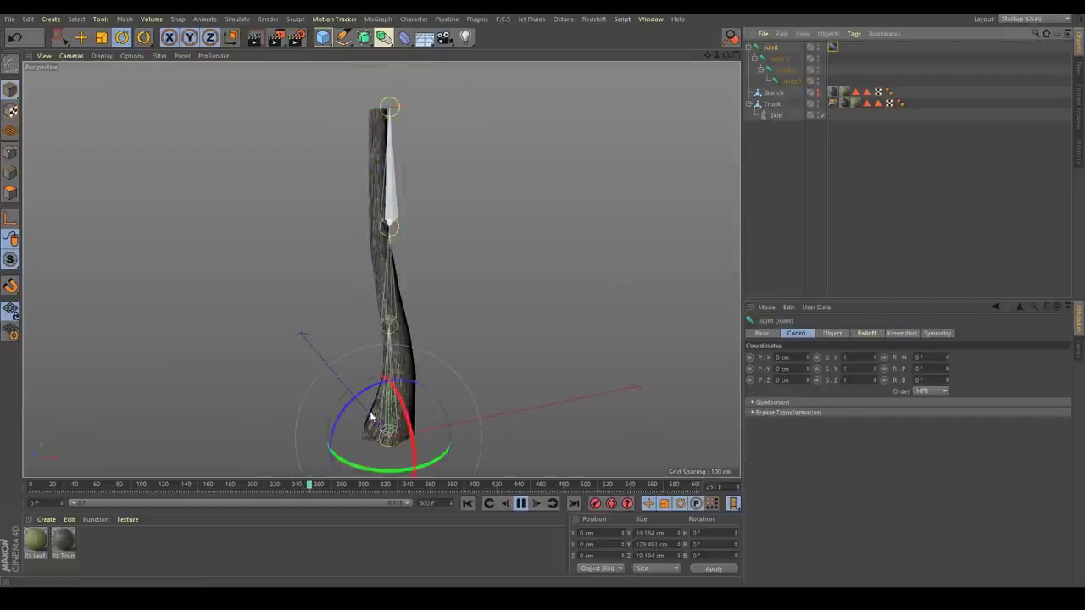
pyautogui.moveTo(370, 393); pyautogui.dragTo(381, 388)
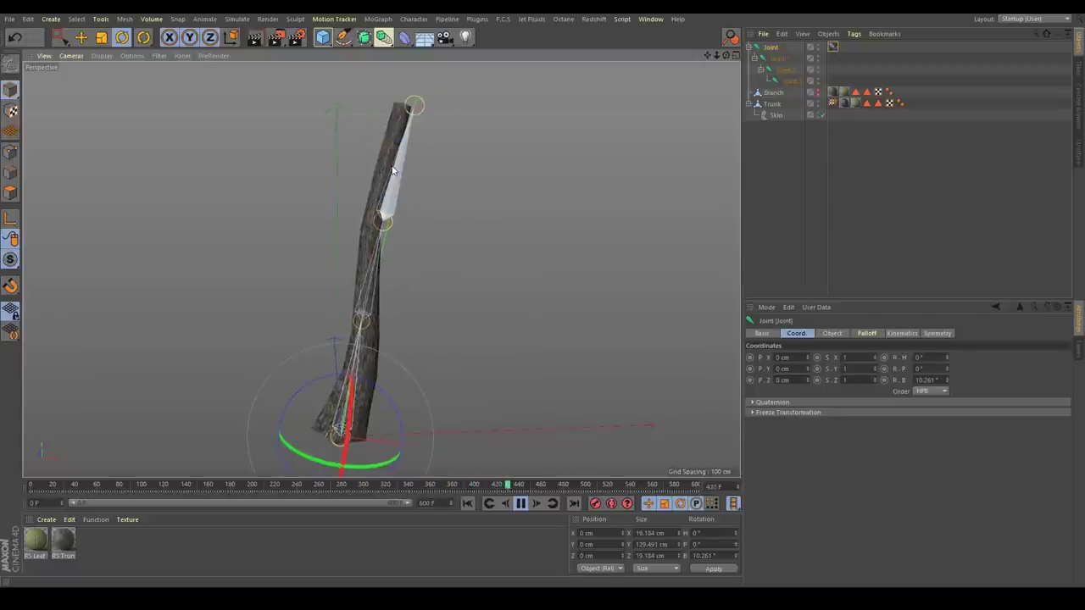
# Set the Strength of the IK tag's dynamics to 20%.
pyautogui.click(833, 47)
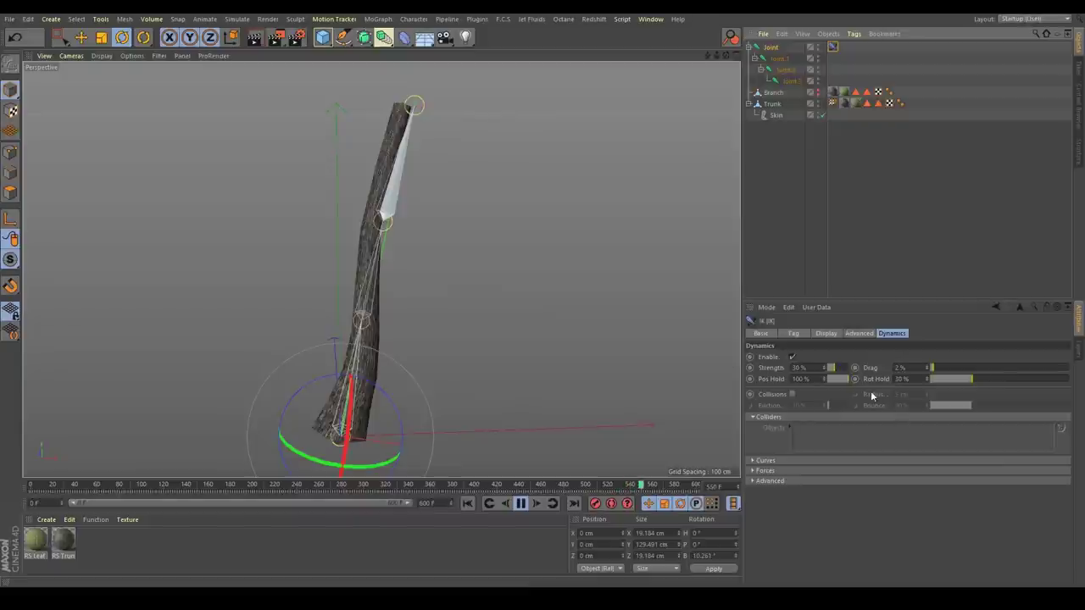
pyautogui.moveTo(805, 367); pyautogui.dragTo(741, 367)
pyautogui.write('20')
pyautogui.press('Return')
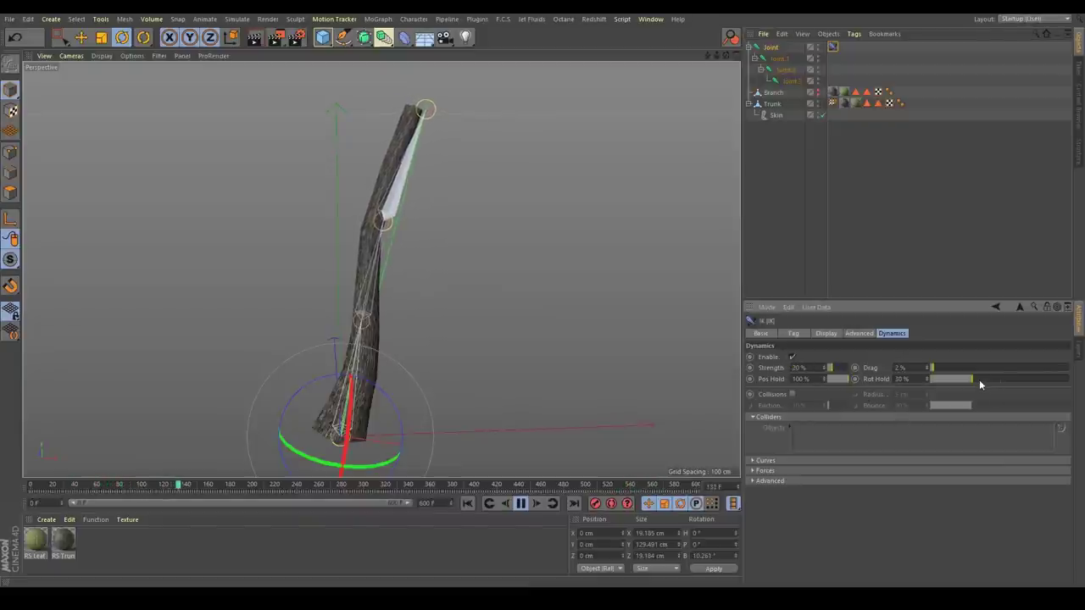
pyautogui.moveTo(971, 381); pyautogui.dragTo(751, 378)
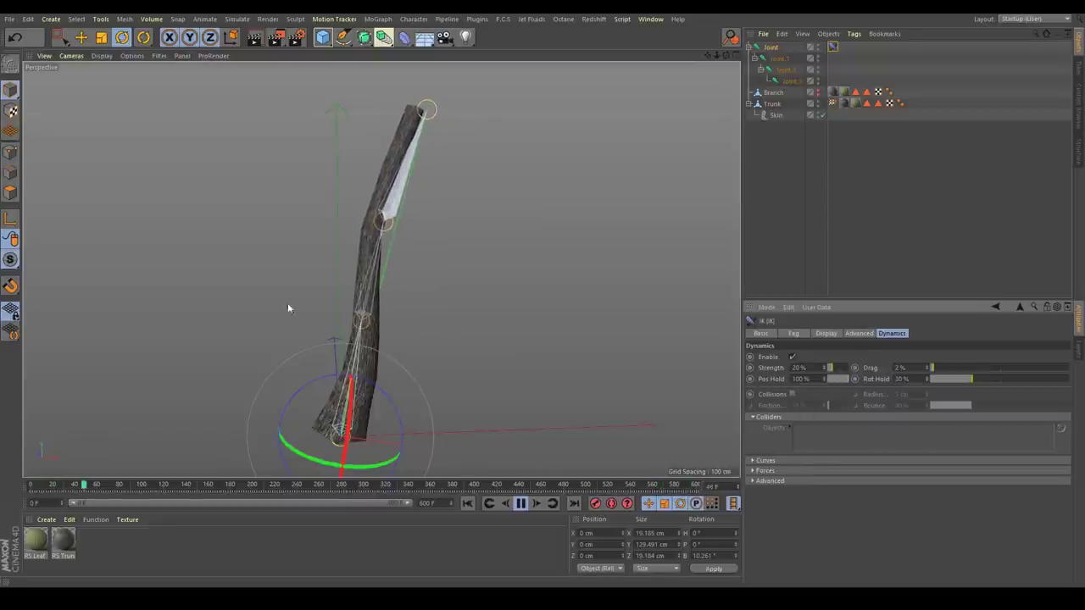
# Reset the root joint's bank to 0°, and show the Branch object while hiding the Trunk.
pyautogui.click(772, 49)
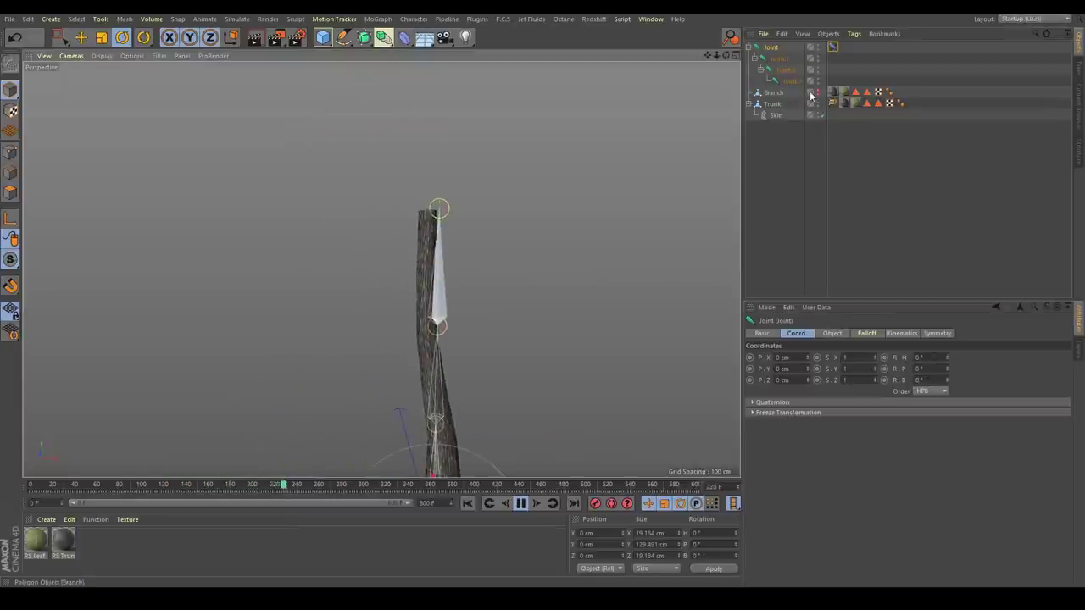
pyautogui.scroll(-5, 492, 195)
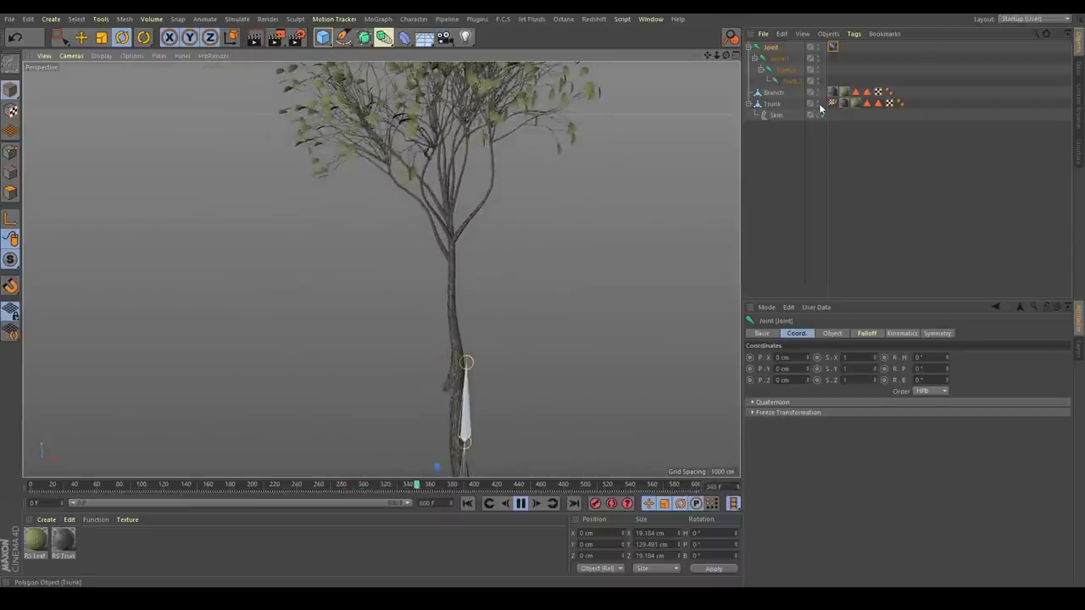
pyautogui.middleClick(518, 313)
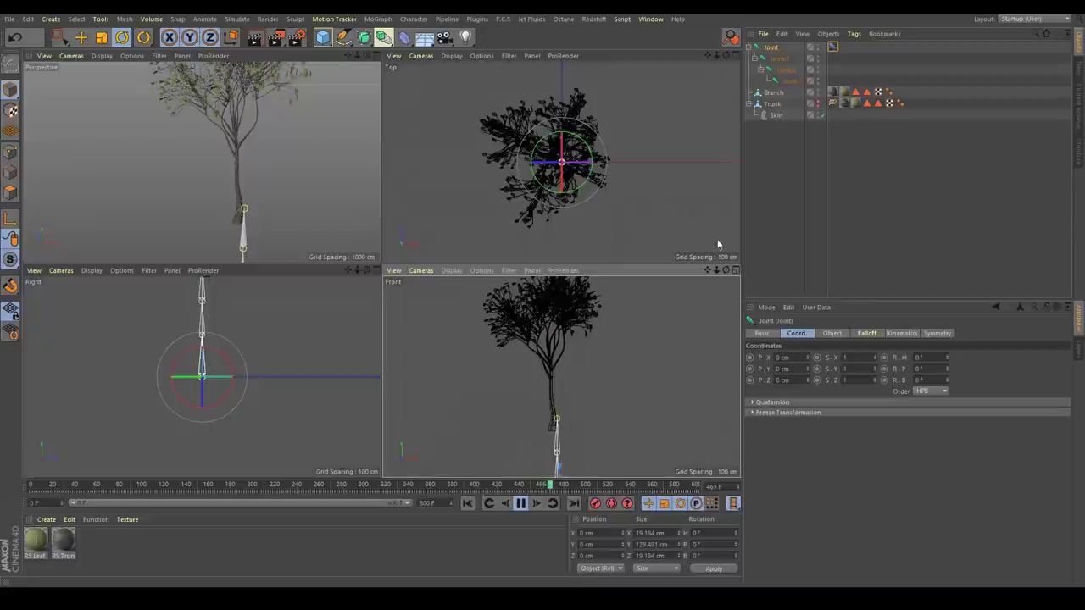
pyautogui.click(521, 503)
# Create a separate joint and move it up to the base of the Branch object, at Y about 308 cm.
pyautogui.click(413, 19)
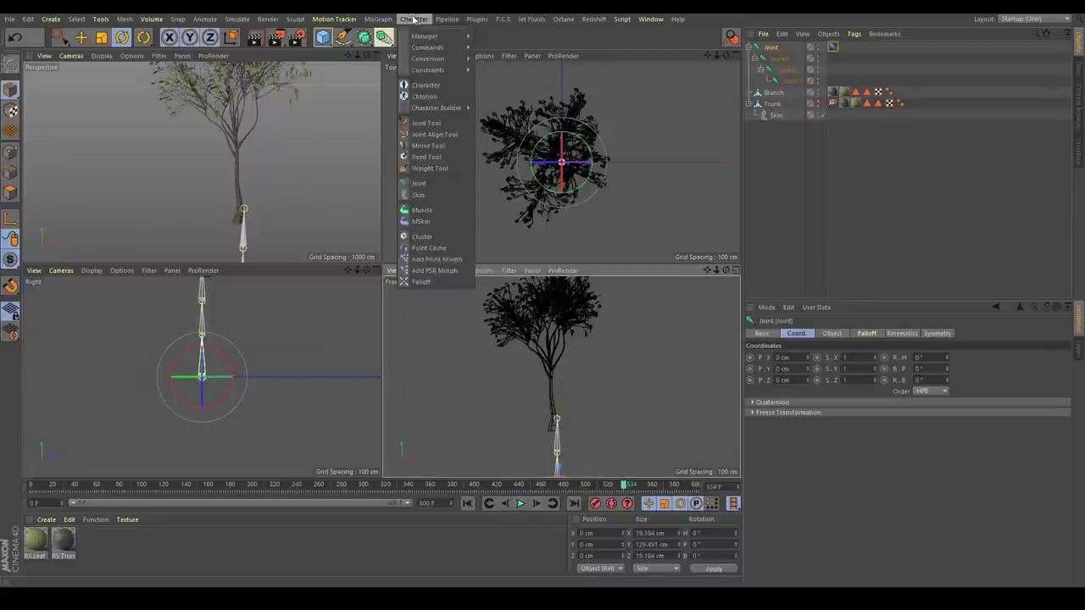
pyautogui.click(440, 185)
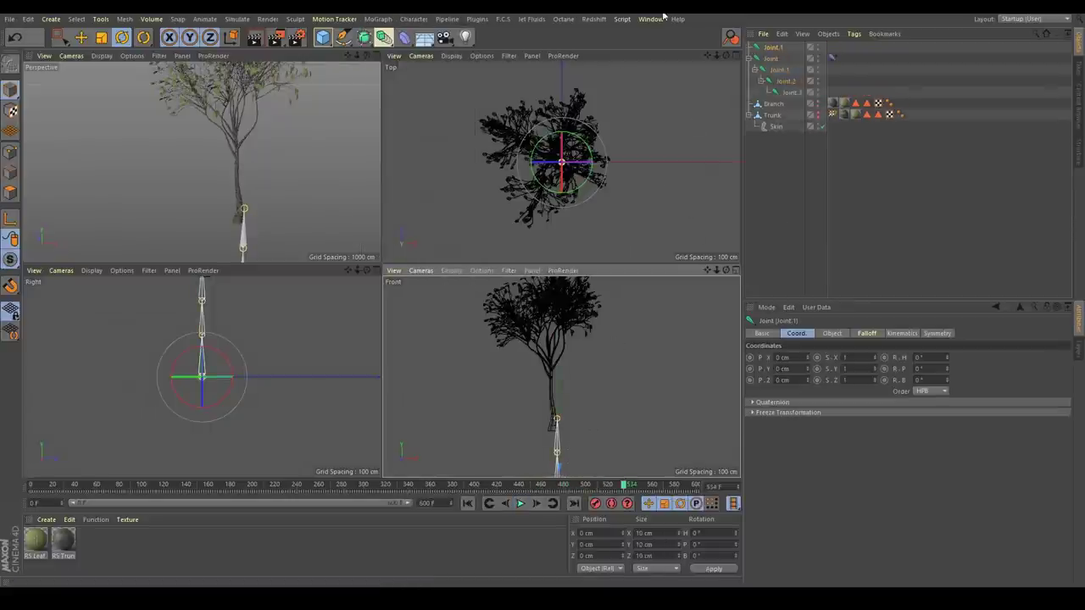
pyautogui.keyDown('alt'); pyautogui.moveTo(620, 406); pyautogui.dragTo(618, 377, button='middle'); pyautogui.keyUp('alt')
pyautogui.scroll(-2, 619, 409)
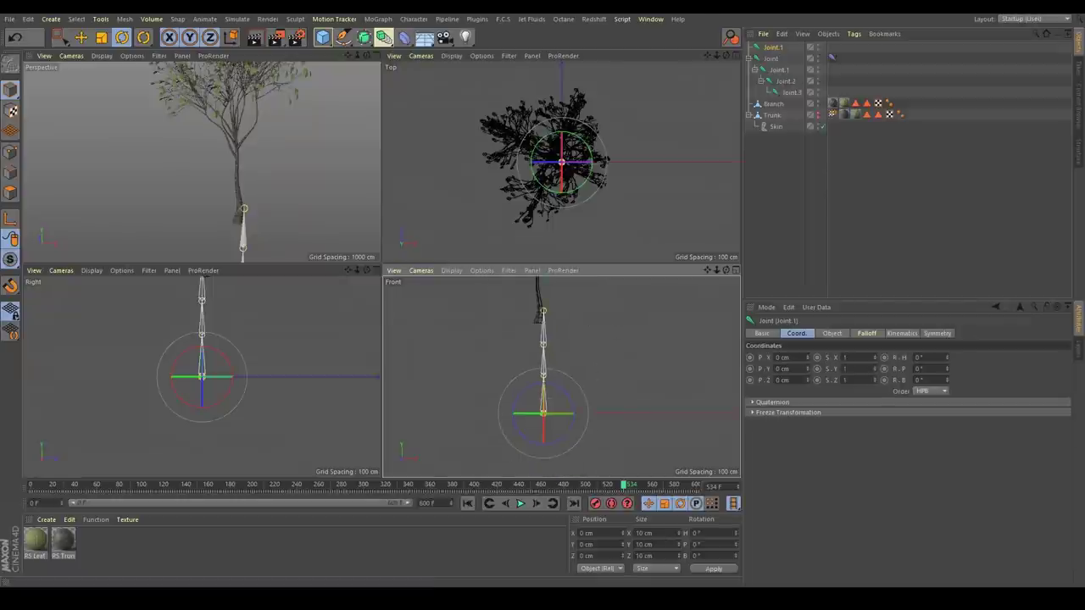
pyautogui.click(80, 37)
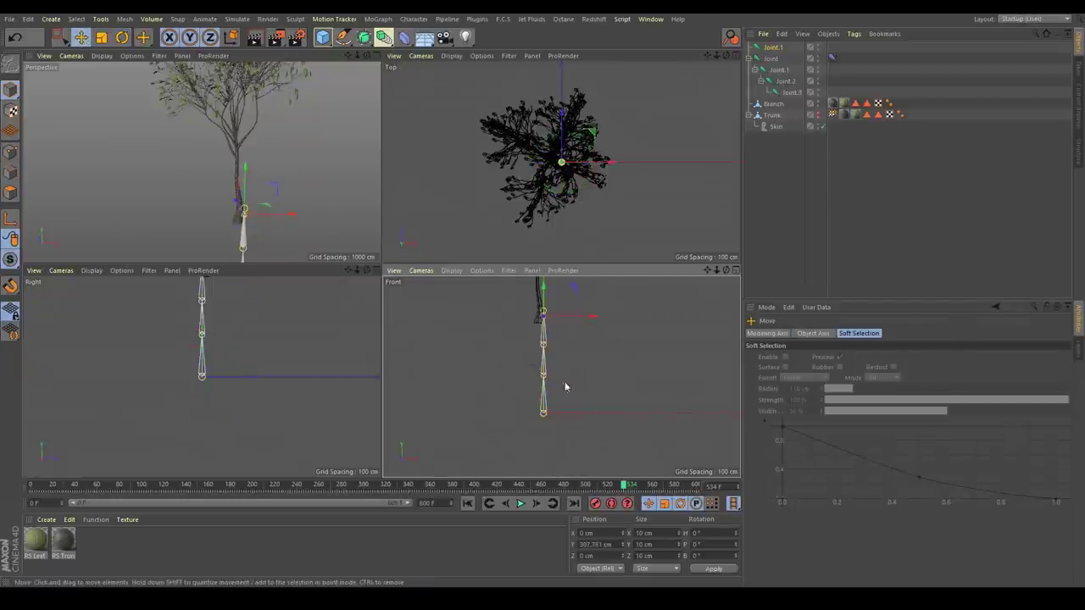
pyautogui.moveTo(564, 388); pyautogui.dragTo(562, 321)
# Add three more joints up the Branch stem, the highest at Y about 529 cm, and parent all four into one chain.
pyautogui.keyDown('alt'); pyautogui.moveTo(545, 324); pyautogui.dragTo(568, 368, button='middle'); pyautogui.keyUp('alt')
pyautogui.scroll(3, 588, 347)
pyautogui.keyDown('alt'); pyautogui.moveTo(576, 331); pyautogui.dragTo(560, 400, button='middle'); pyautogui.keyUp('alt')
pyautogui.scroll(-1, 561, 377)
pyautogui.keyDown('ctrl'); pyautogui.moveTo(556, 349); pyautogui.dragTo(556, 348); pyautogui.keyUp('ctrl')
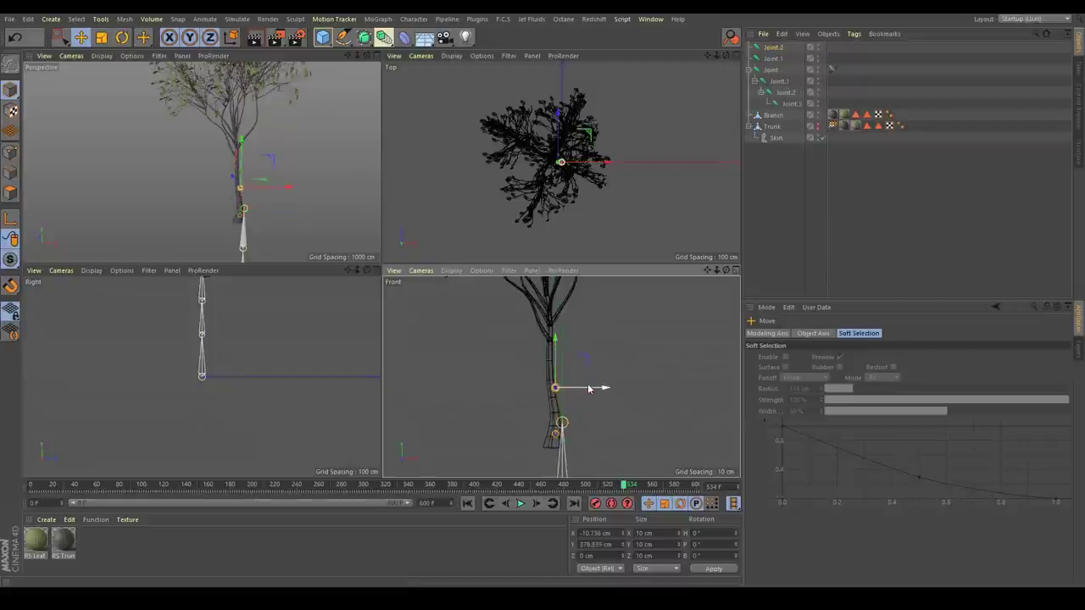
pyautogui.moveTo(591, 388); pyautogui.dragTo(586, 388)
pyautogui.keyDown('ctrl'); pyautogui.moveTo(555, 354); pyautogui.dragTo(549, 290); pyautogui.keyUp('ctrl')
pyautogui.keyDown('alt'); pyautogui.moveTo(539, 328); pyautogui.dragTo(596, 372, button='middle'); pyautogui.keyUp('alt')
pyautogui.scroll(-1, 552, 369)
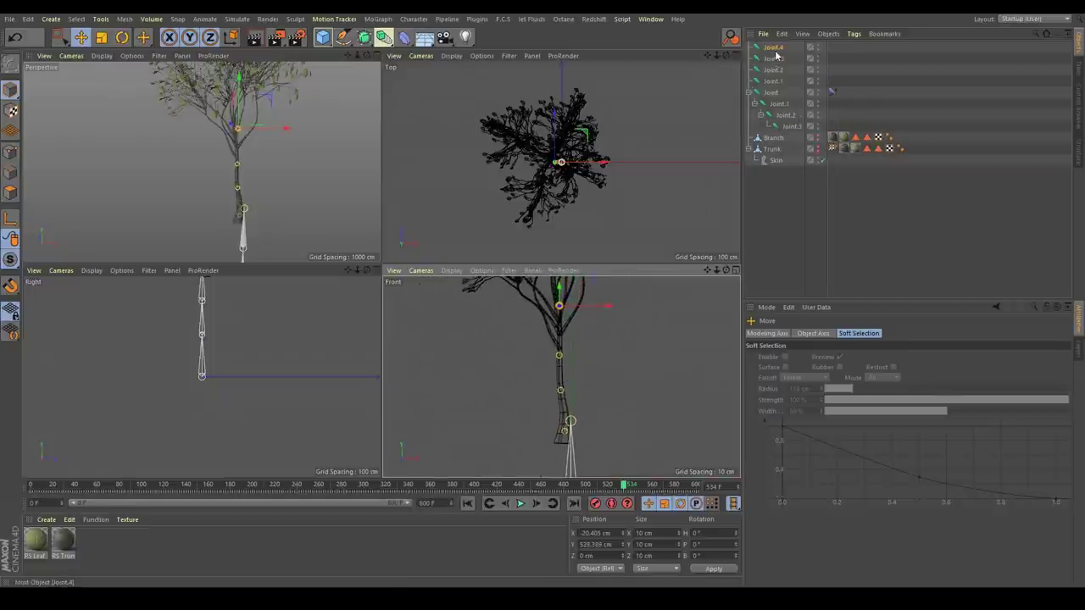
pyautogui.moveTo(773, 47); pyautogui.dragTo(781, 83)
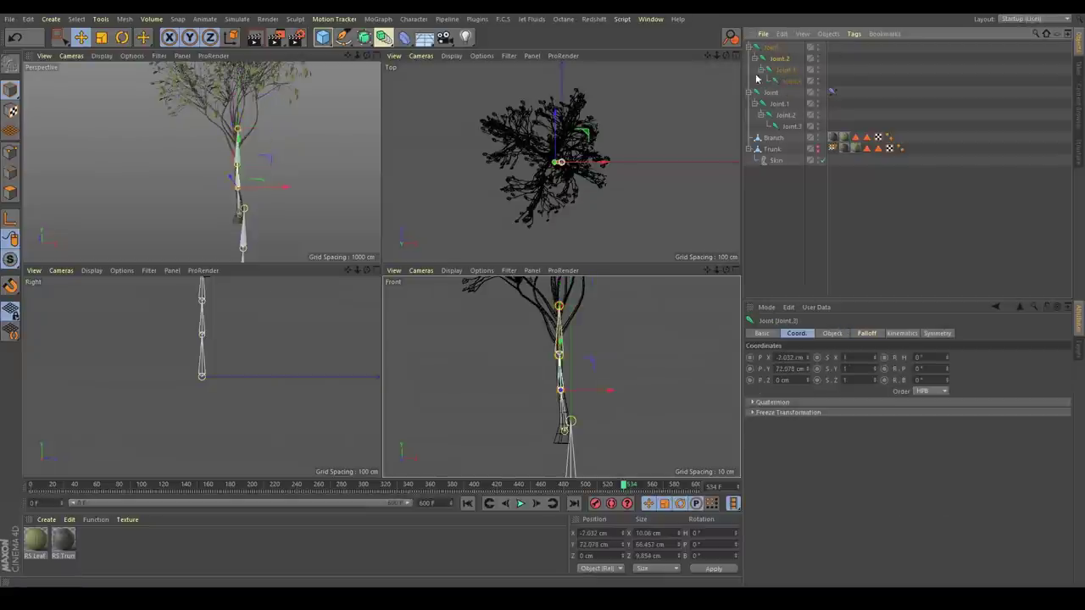
pyautogui.click(776, 48)
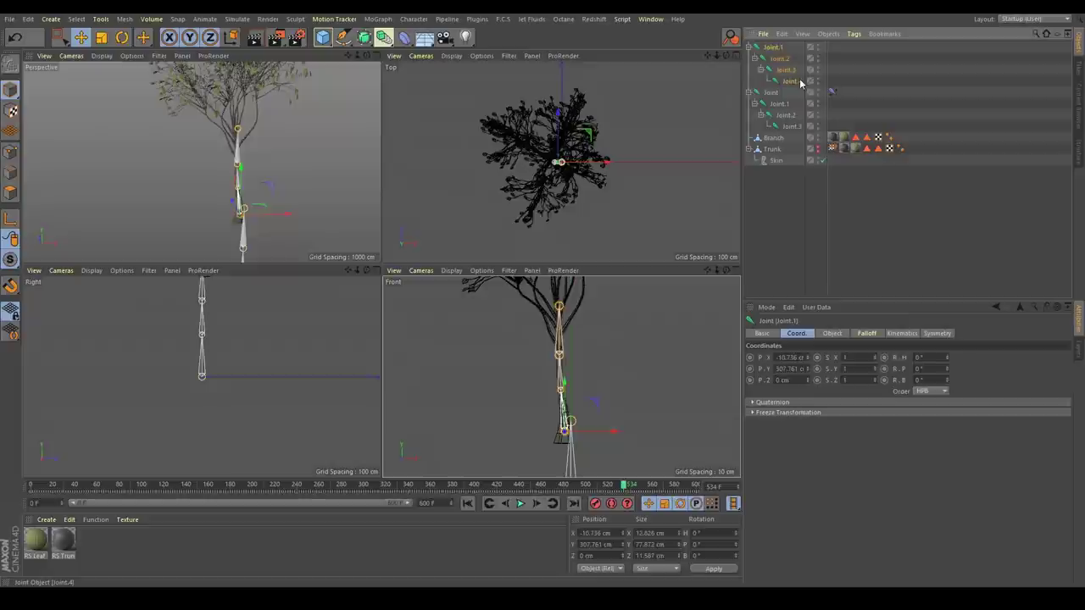
# Bind the chain of four joints, Joint.1 to Joint.4, to the Branch object.
pyautogui.keyDown('shift'); pyautogui.click(798, 82); pyautogui.keyUp('shift')
pyautogui.keyDown('ctrl'); pyautogui.click(773, 138); pyautogui.keyUp('ctrl')
pyautogui.click(414, 19)
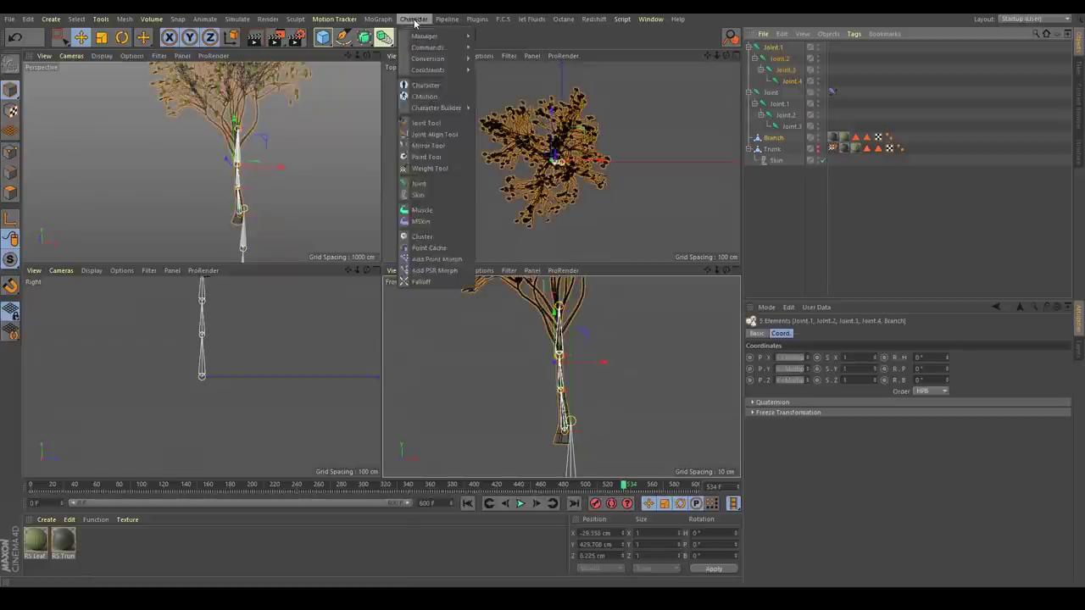
pyautogui.click(413, 18)
pyautogui.click(413, 19)
pyautogui.moveTo(433, 47)
pyautogui.click(509, 60)
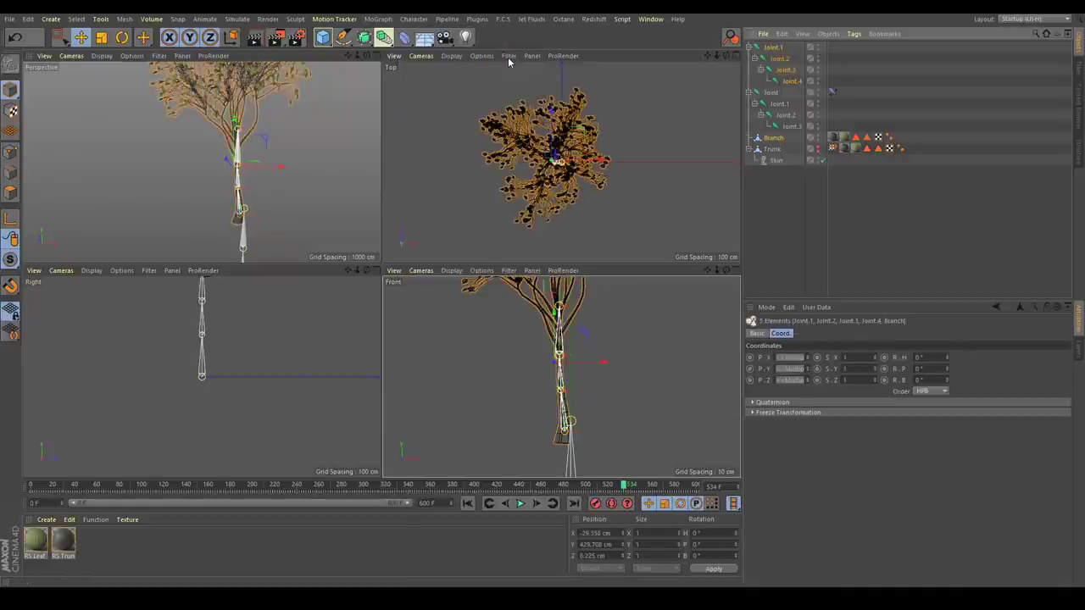
# Group the branch joint chain and its bound mesh under a null and rename that null Branch.
pyautogui.middleClick(317, 159)
pyautogui.scroll(-2, 616, 221)
pyautogui.keyDown('alt'); pyautogui.moveTo(619, 222); pyautogui.dragTo(570, 202, button='middle'); pyautogui.keyUp('alt')
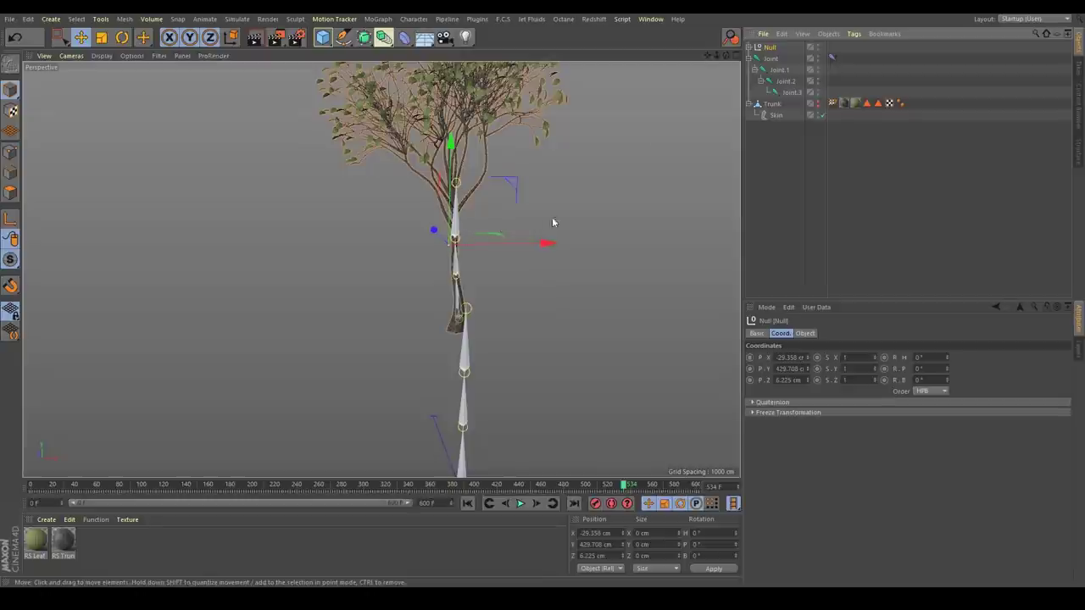
pyautogui.doubleClick(769, 48)
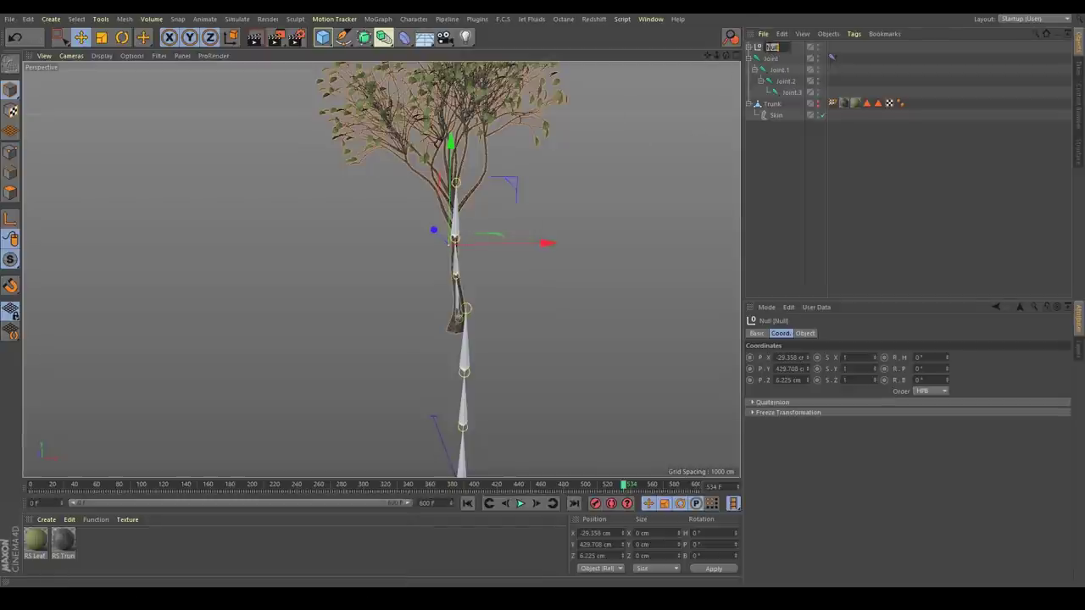
pyautogui.write('Branch')
pyautogui.press('Return')
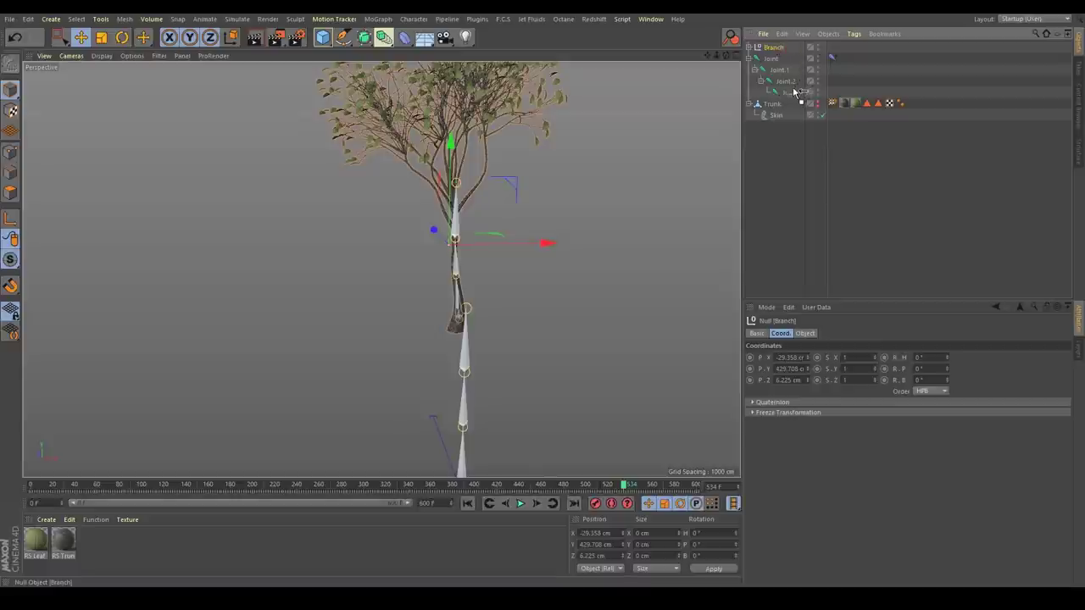
# Parent the Branch null to the trunk chain's end joint, Joint.3, and show the Trunk object again.
pyautogui.moveTo(794, 95); pyautogui.dragTo(795, 92)
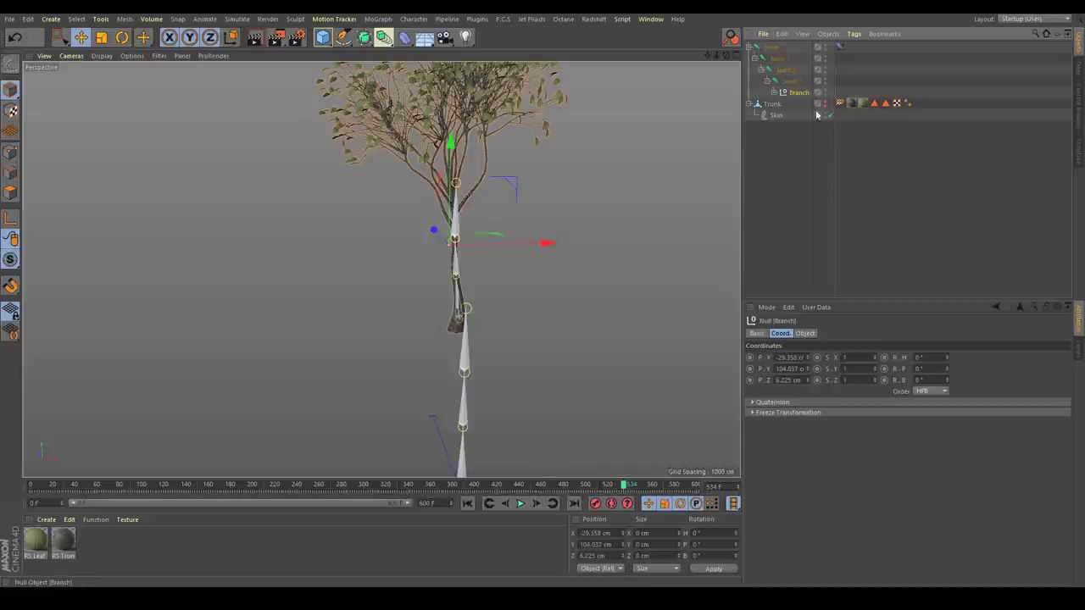
pyautogui.keyDown('alt'); pyautogui.moveTo(586, 223); pyautogui.dragTo(559, 237, button='right'); pyautogui.keyUp('alt')
pyautogui.keyDown('alt'); pyautogui.moveTo(553, 216); pyautogui.dragTo(548, 176, button='middle'); pyautogui.keyUp('alt')
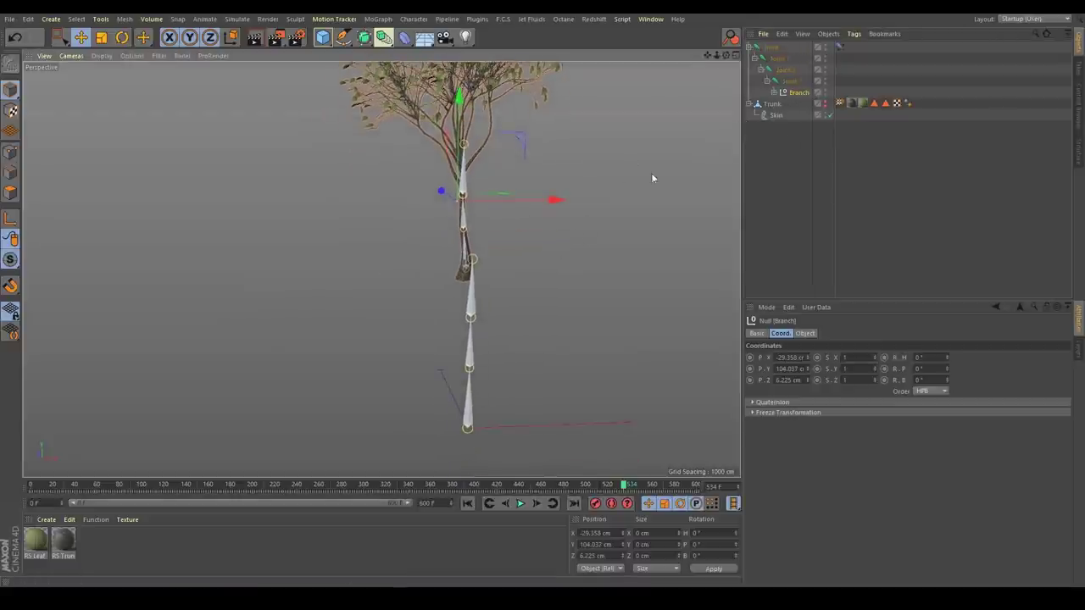
pyautogui.click(824, 101)
pyautogui.keyDown('alt'); pyautogui.moveTo(593, 272); pyautogui.dragTo(502, 312, button='right'); pyautogui.keyUp('alt')
pyautogui.keyDown('alt'); pyautogui.moveTo(501, 312); pyautogui.dragTo(450, 317, button='middle'); pyautogui.keyUp('alt')
# Play the animation and tilt the root joint to test whether the branches follow the trunk.
pyautogui.click(520, 503)
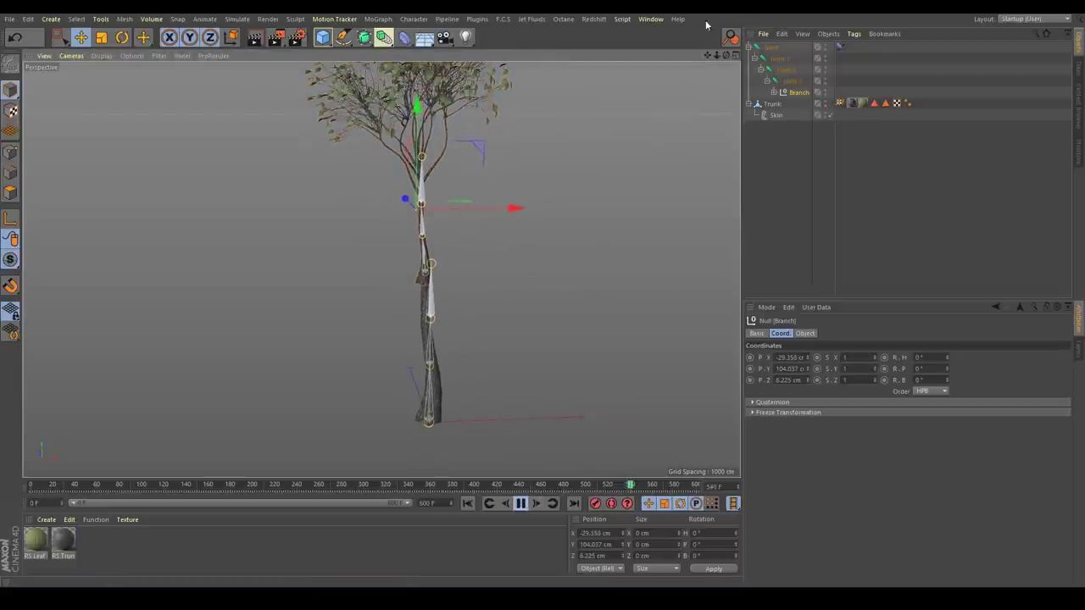
pyautogui.click(772, 54)
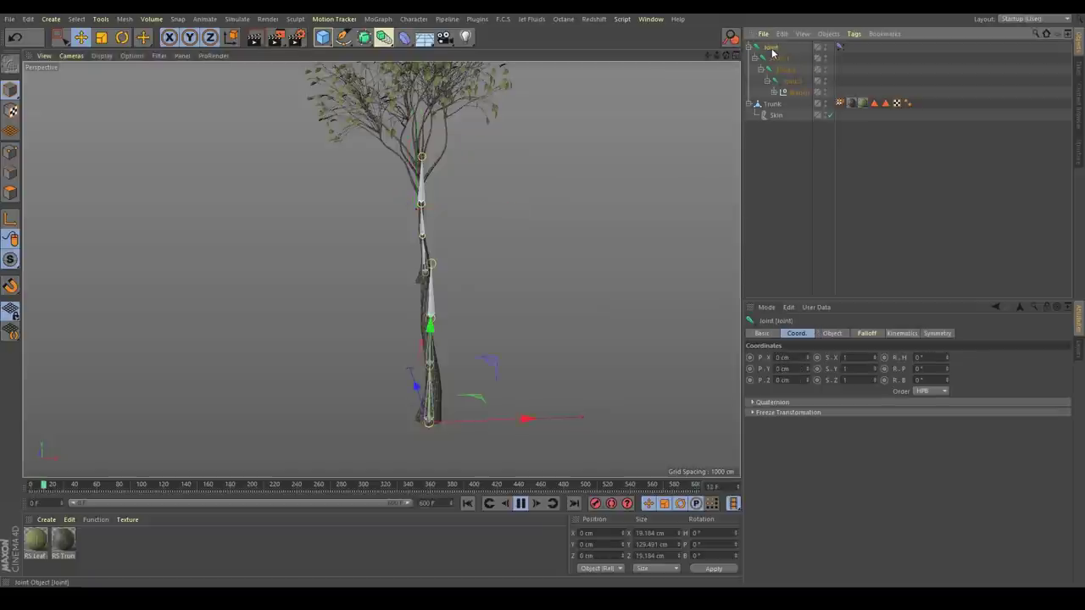
pyautogui.press('r')
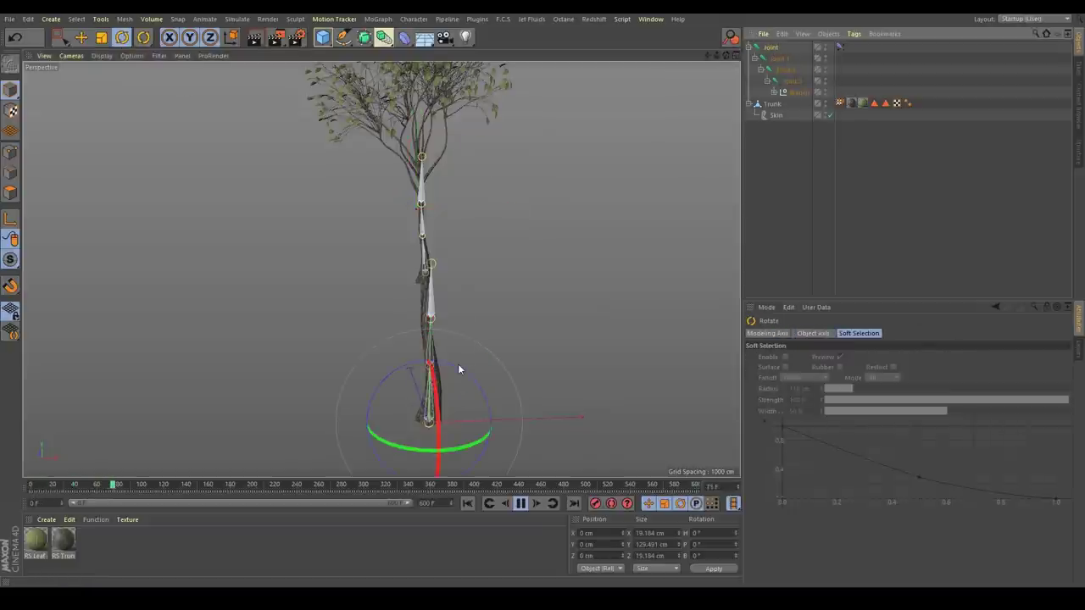
pyautogui.moveTo(459, 369)
pyautogui.mouseDown()
pyautogui.moveTo(452, 358)
pyautogui.moveTo(475, 375)
pyautogui.moveTo(434, 363)
pyautogui.moveTo(484, 376)
pyautogui.moveTo(455, 358)
pyautogui.mouseUp()
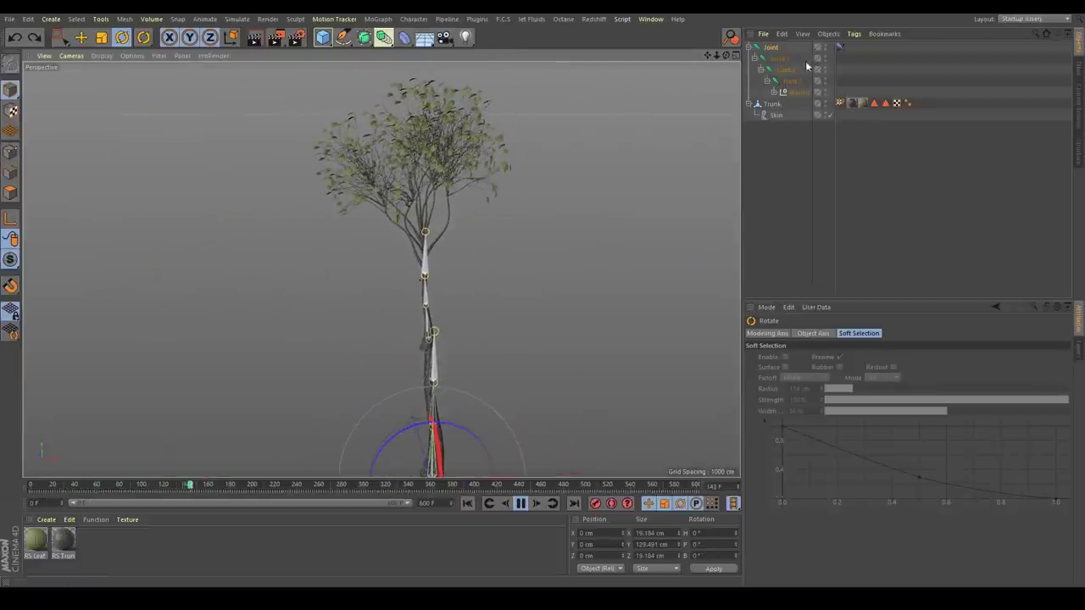
# Add an IK tag to Joint.1 inside the Branch null and assign Joint.4 as its End.
pyautogui.click(775, 91)
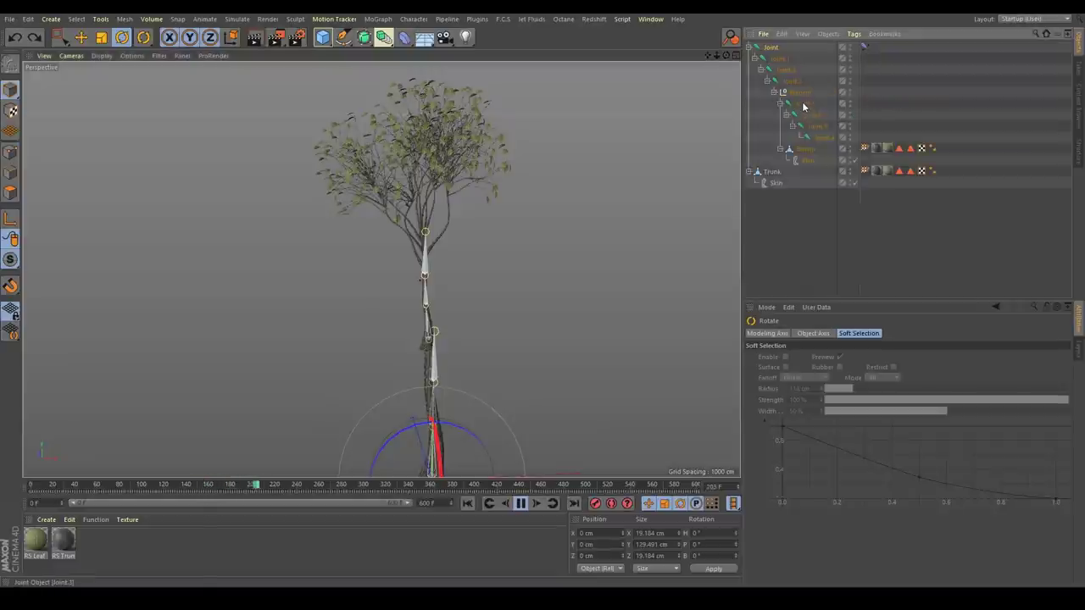
pyautogui.click(805, 104)
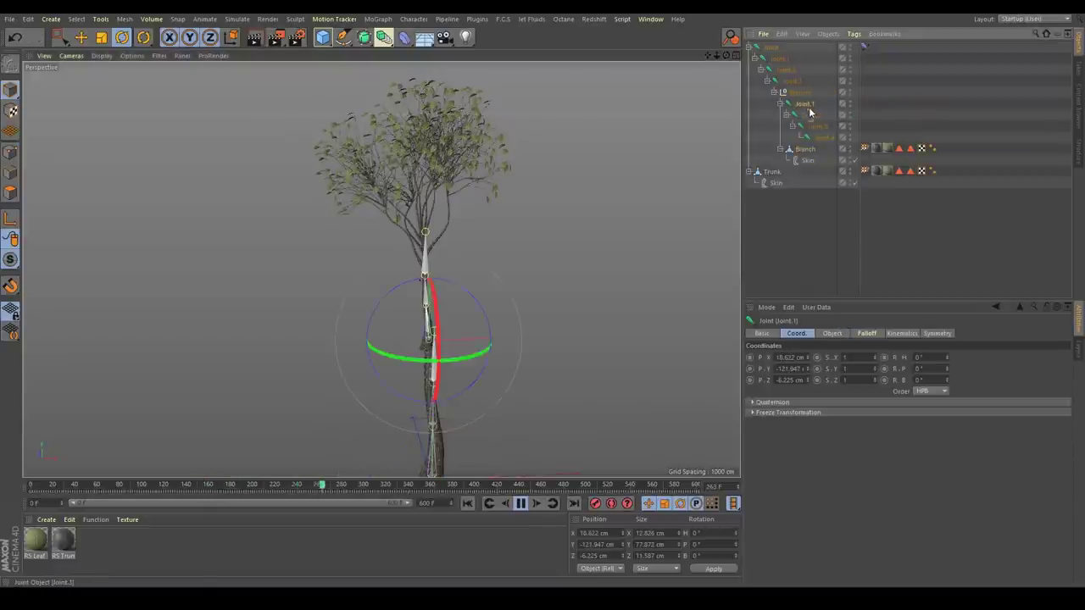
pyautogui.rightClick(803, 108)
pyautogui.moveTo(932, 119)
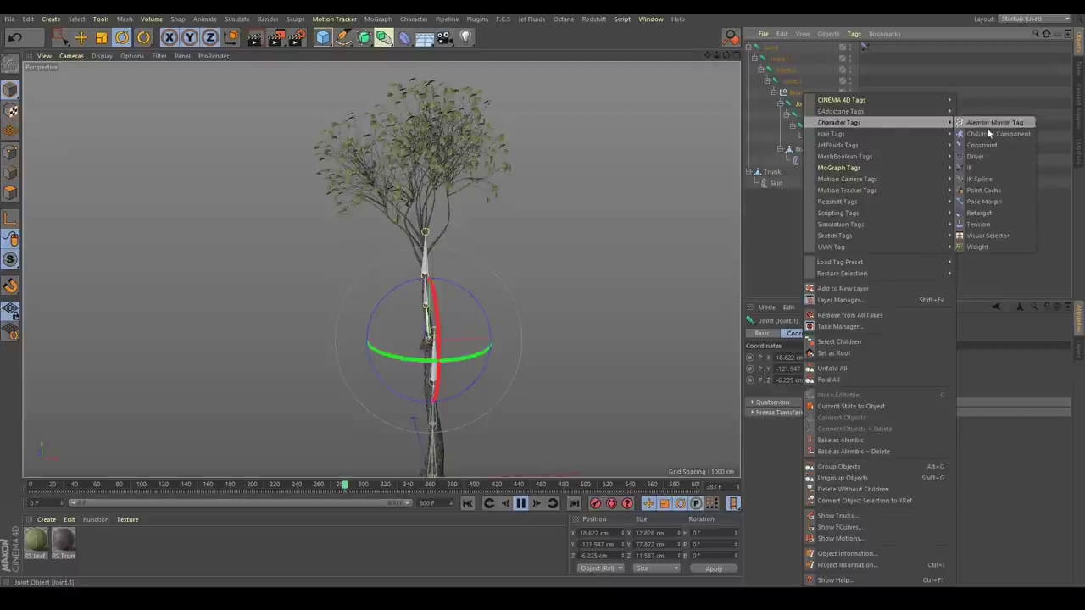
pyautogui.click(1002, 167)
pyautogui.click(796, 334)
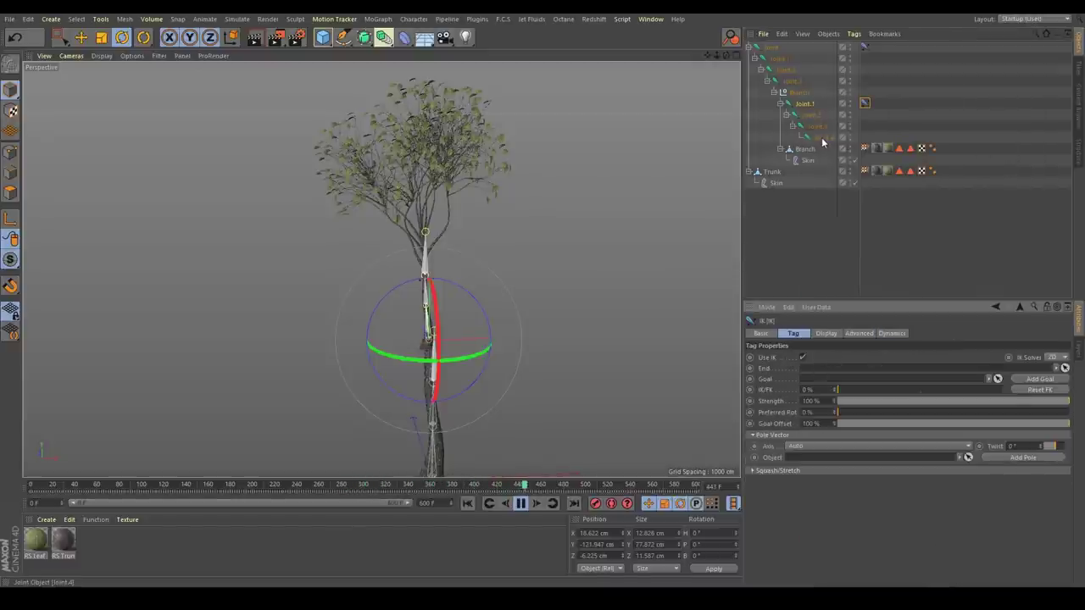
pyautogui.moveTo(821, 138); pyautogui.dragTo(827, 371)
# Enable dynamics on the branch IK tag with Strength at 19% and Rot Hold at 34%.
pyautogui.click(891, 333)
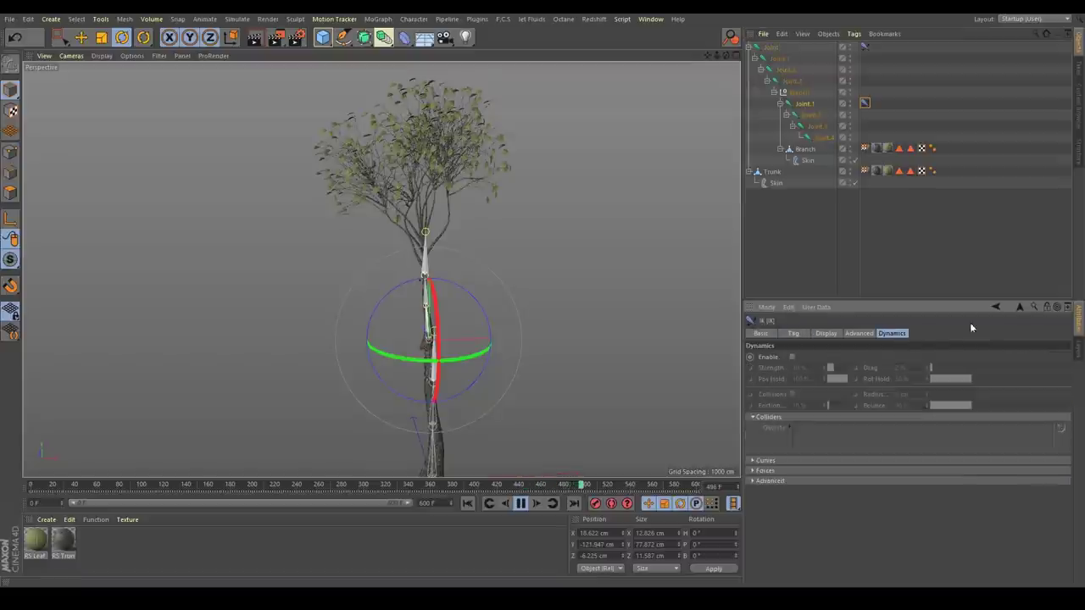
pyautogui.click(792, 357)
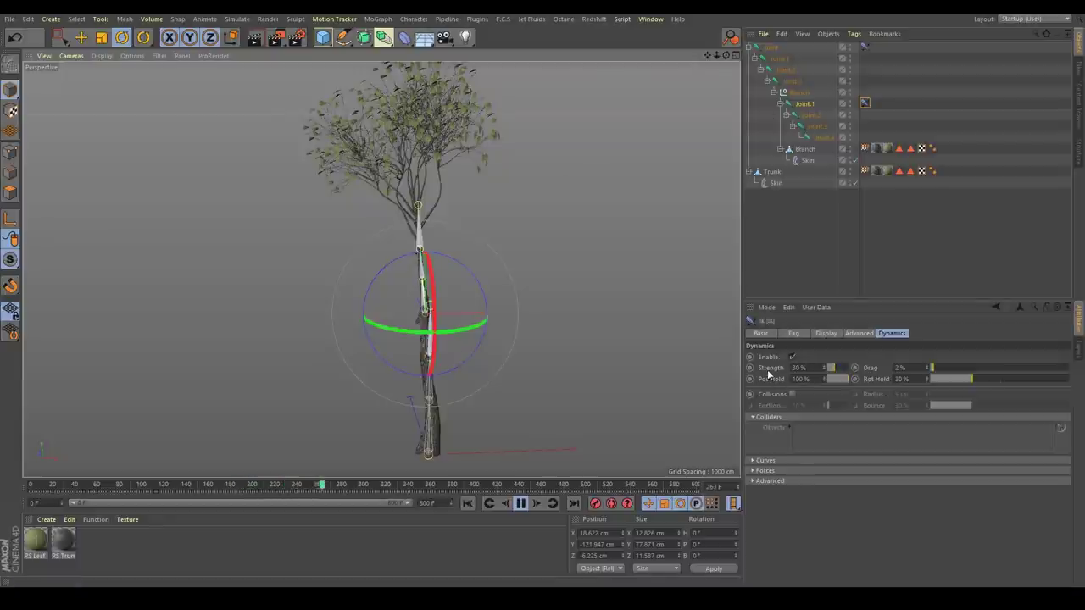
pyautogui.moveTo(812, 367); pyautogui.dragTo(755, 364)
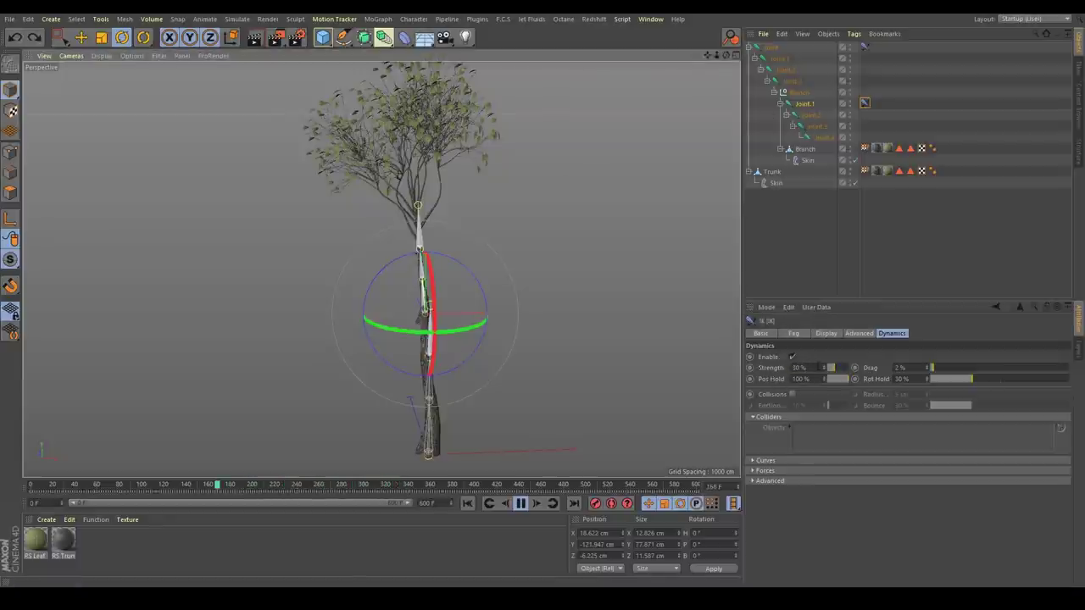
pyautogui.moveTo(812, 367); pyautogui.dragTo(727, 356)
pyautogui.write('18')
pyautogui.press('Return')
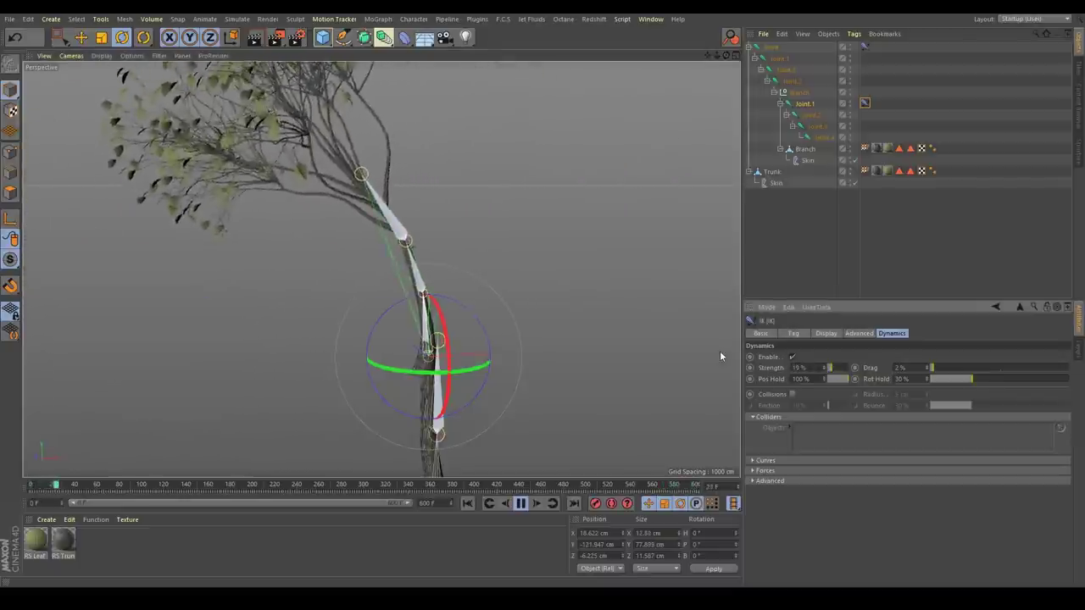
pyautogui.write('19')
pyautogui.press('Return')
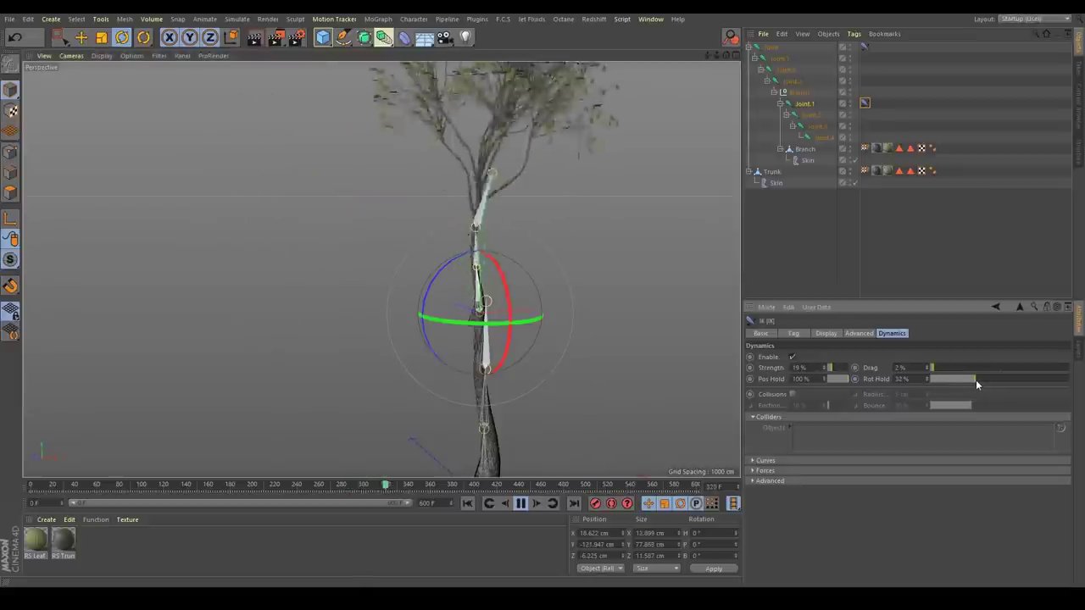
pyautogui.moveTo(976, 381); pyautogui.dragTo(979, 381)
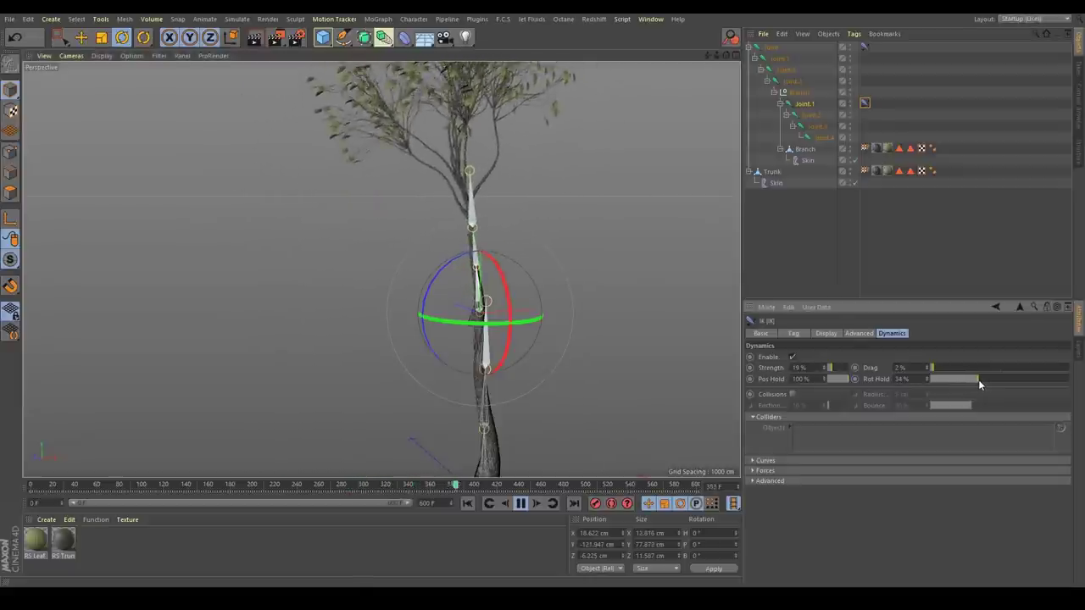
# Hide the branch joint chain and tilt the root joint's bank during playback to test how the whole tree sways.
pyautogui.scroll(-2, 525, 261)
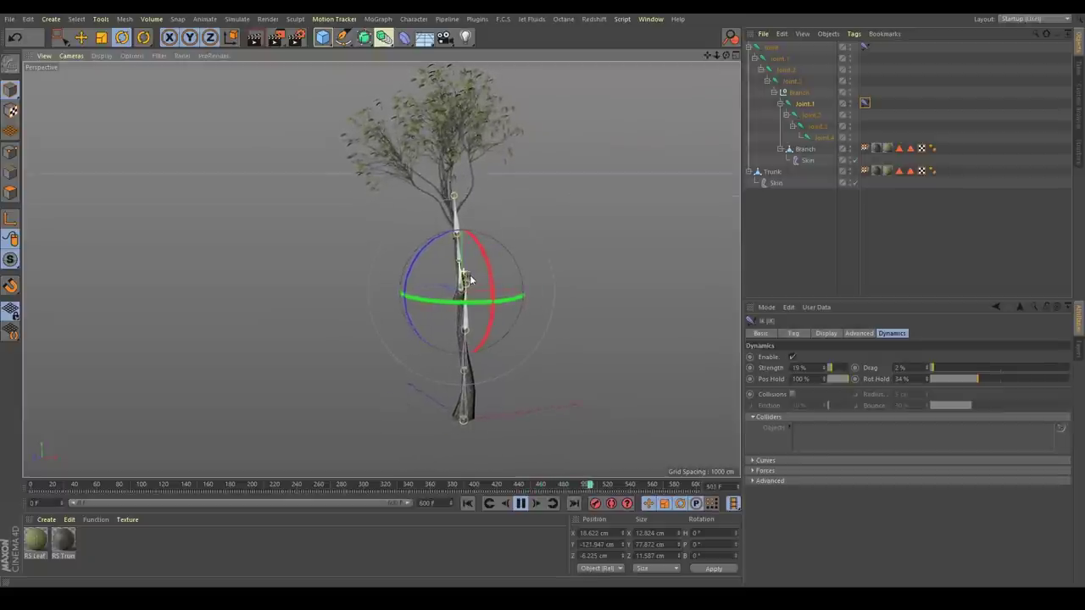
pyautogui.click(465, 279)
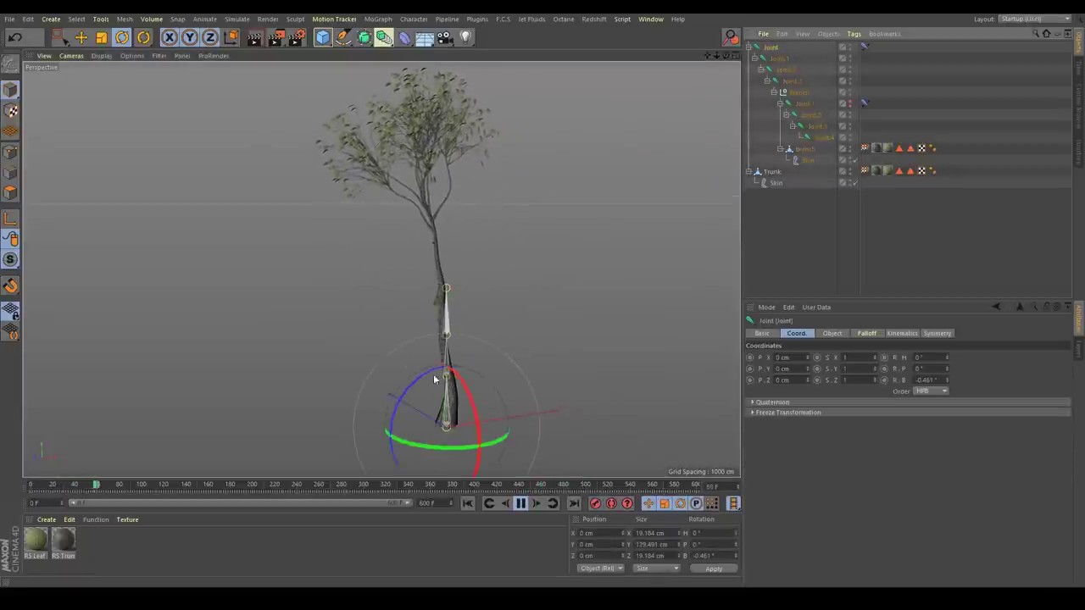
pyautogui.moveTo(419, 382)
pyautogui.mouseDown()
pyautogui.moveTo(435, 381)
pyautogui.moveTo(407, 381)
pyautogui.moveTo(424, 381)
pyautogui.mouseUp()
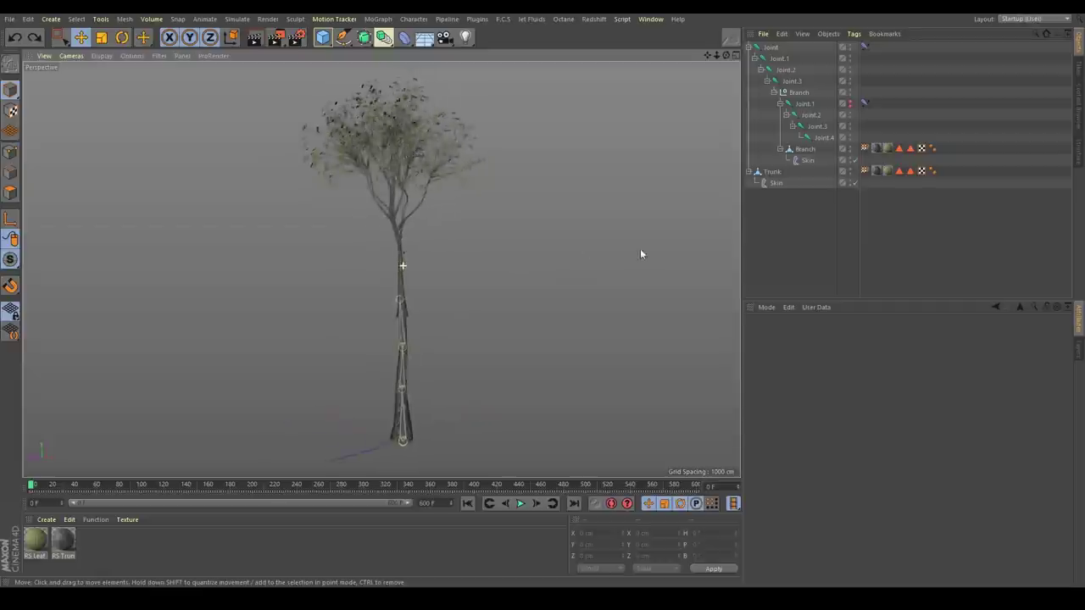
# Duplicate the Branch null during playback with its pitch rotated about 22°, and move the copy against the trunk.
pyautogui.click(774, 93)
pyautogui.click(798, 92)
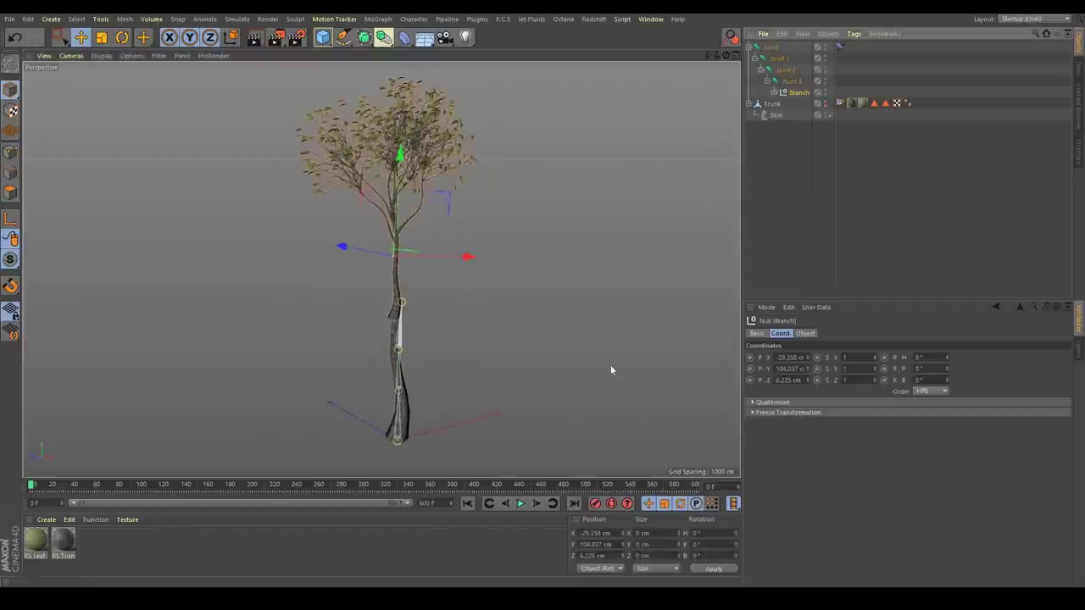
pyautogui.click(521, 504)
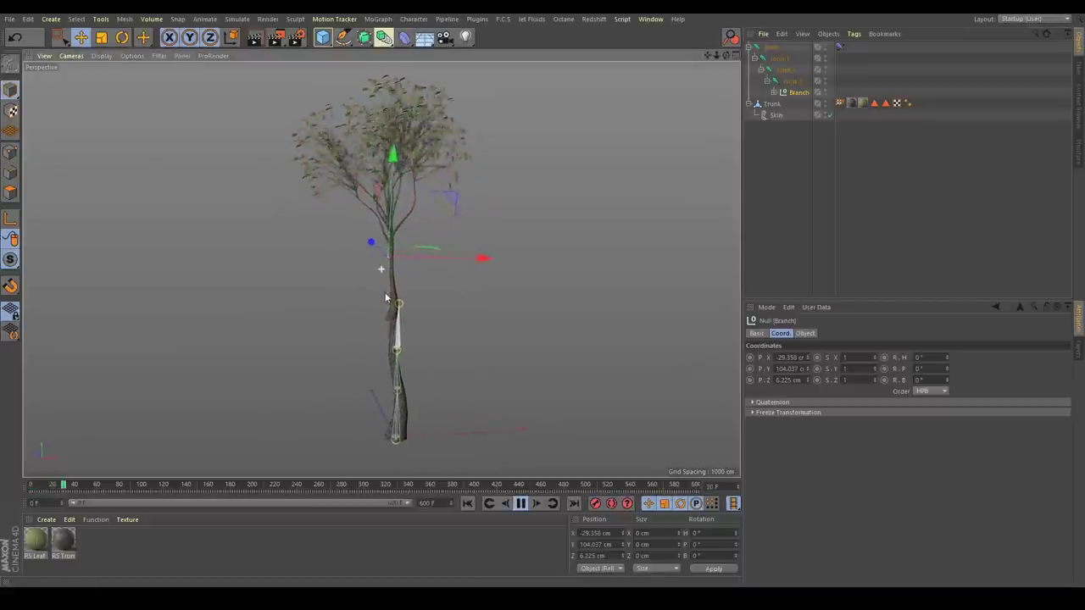
pyautogui.press('r')
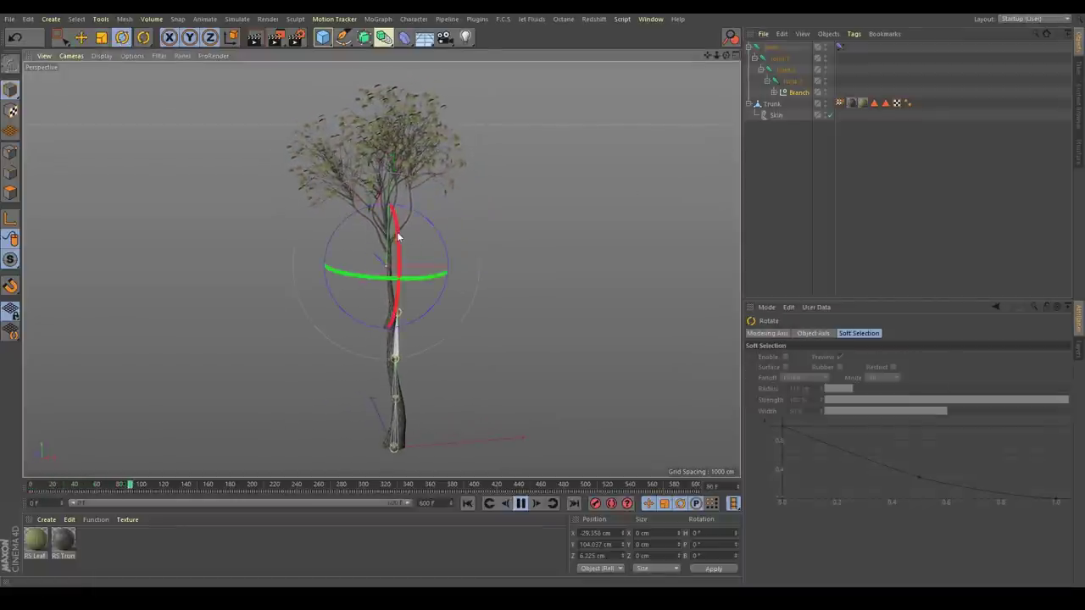
pyautogui.keyDown('ctrl'); pyautogui.moveTo(398, 238); pyautogui.dragTo(339, 262); pyautogui.keyUp('ctrl')
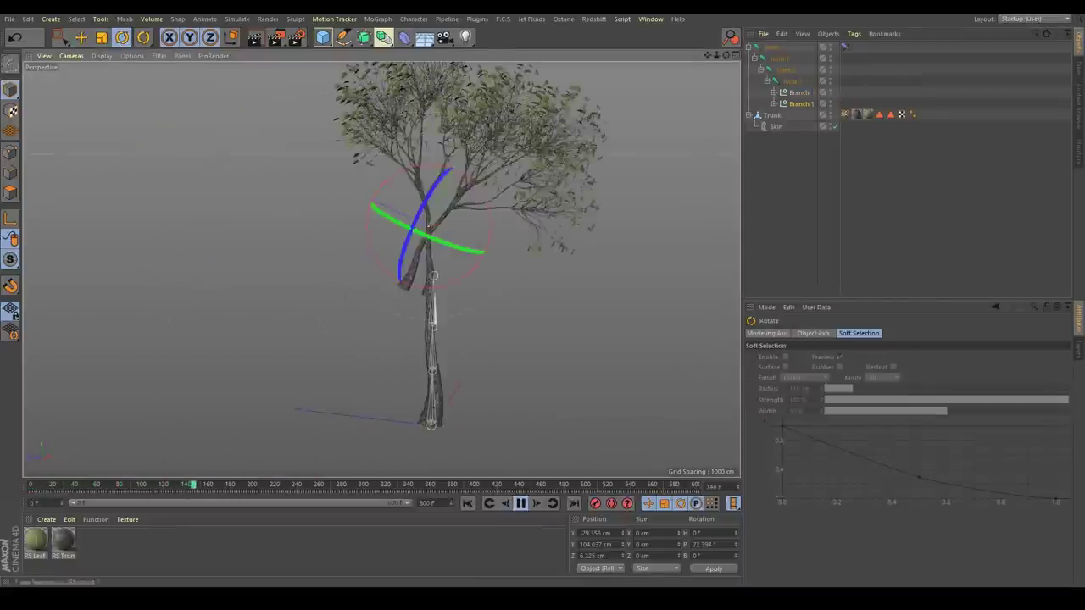
pyautogui.press('e')
pyautogui.moveTo(402, 214); pyautogui.dragTo(423, 228)
# Duplicate Branch.1 with its bank rotated to about -31°, and move the copy to X about -95 cm, Y about 45 cm, Z about -33 cm.
pyautogui.press('r')
pyautogui.keyDown('ctrl'); pyautogui.moveTo(467, 197); pyautogui.dragTo(517, 262); pyautogui.keyUp('ctrl')
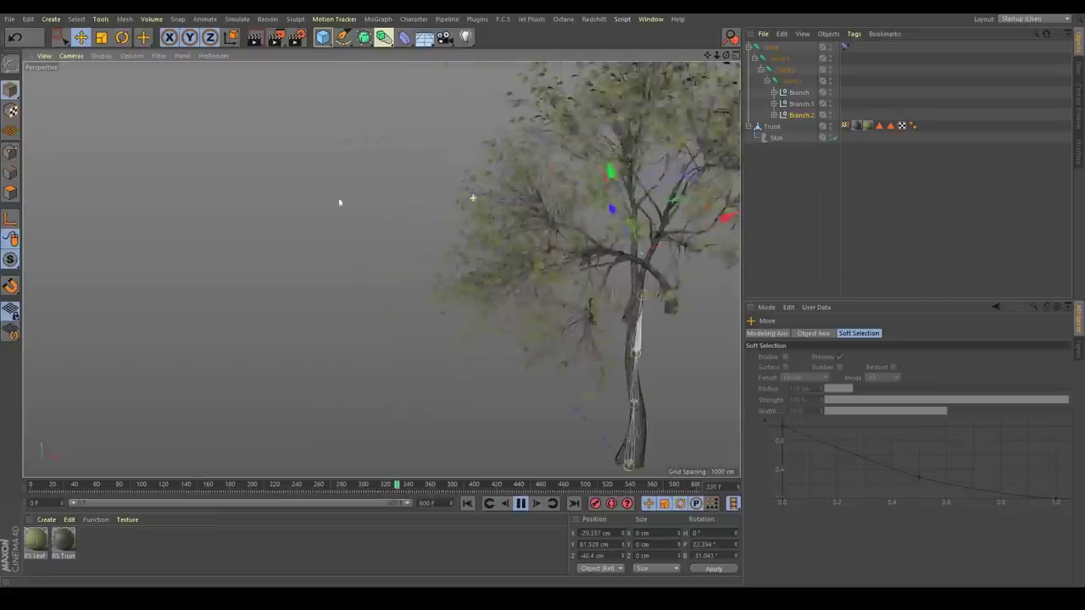
pyautogui.moveTo(479, 191); pyautogui.dragTo(465, 195)
pyautogui.keyDown('alt'); pyautogui.moveTo(448, 232); pyautogui.dragTo(709, 212); pyautogui.keyUp('alt')
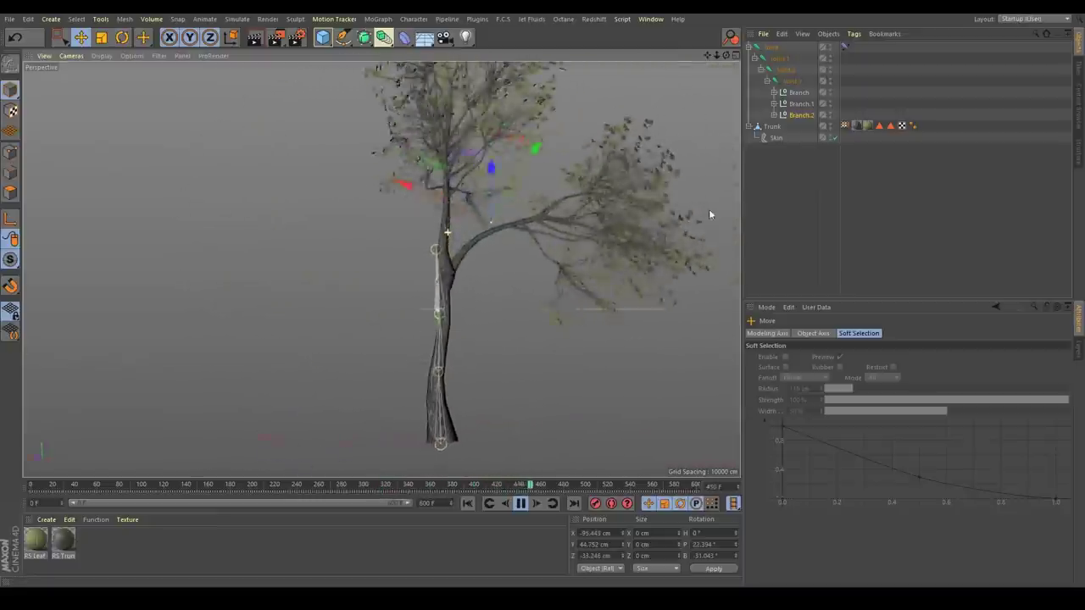
pyautogui.keyDown('alt'); pyautogui.moveTo(458, 259); pyautogui.dragTo(516, 305); pyautogui.keyUp('alt')
pyautogui.keyDown('alt'); pyautogui.moveTo(517, 305); pyautogui.dragTo(479, 303, button='right'); pyautogui.keyUp('alt')
pyautogui.keyDown('alt'); pyautogui.moveTo(479, 304); pyautogui.dragTo(713, 200); pyautogui.keyUp('alt')
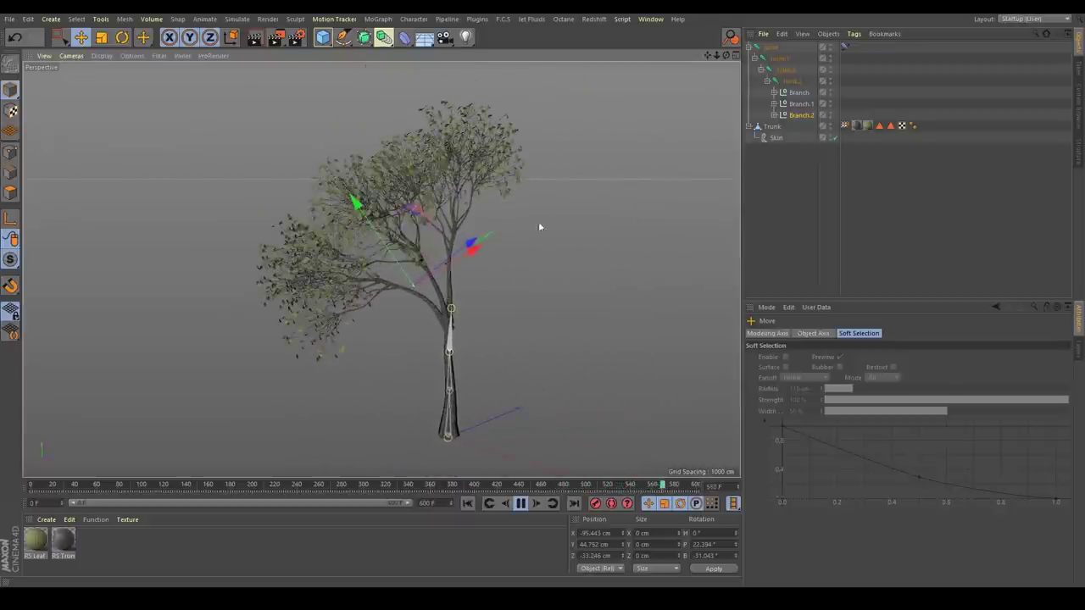
# Rotate Joint.1 in the trunk during playback to test how the branches sway, checking the motion from several angles.
pyautogui.click(788, 59)
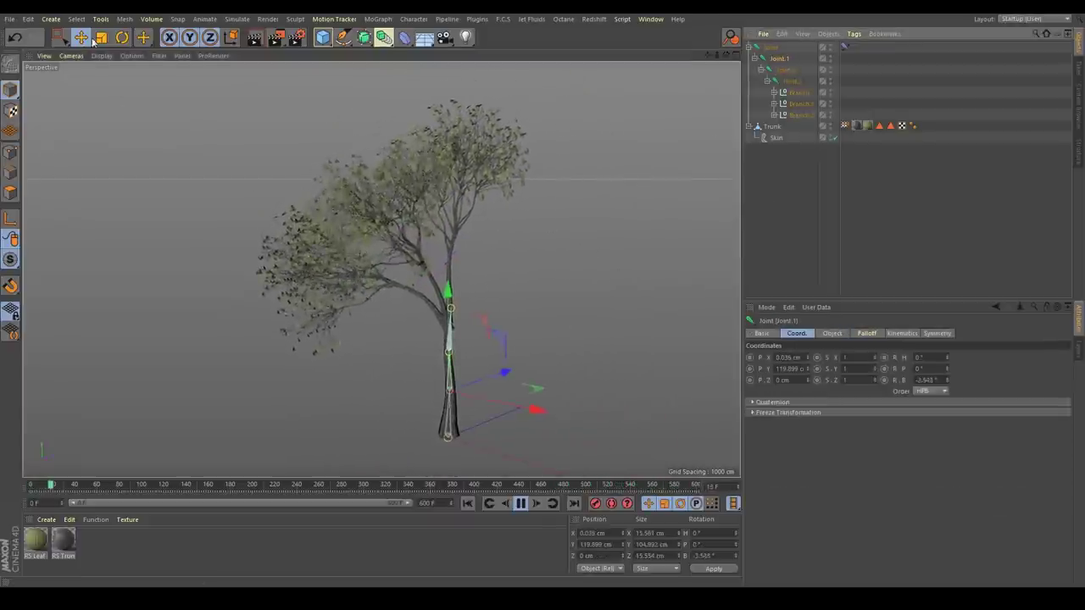
pyautogui.press('r')
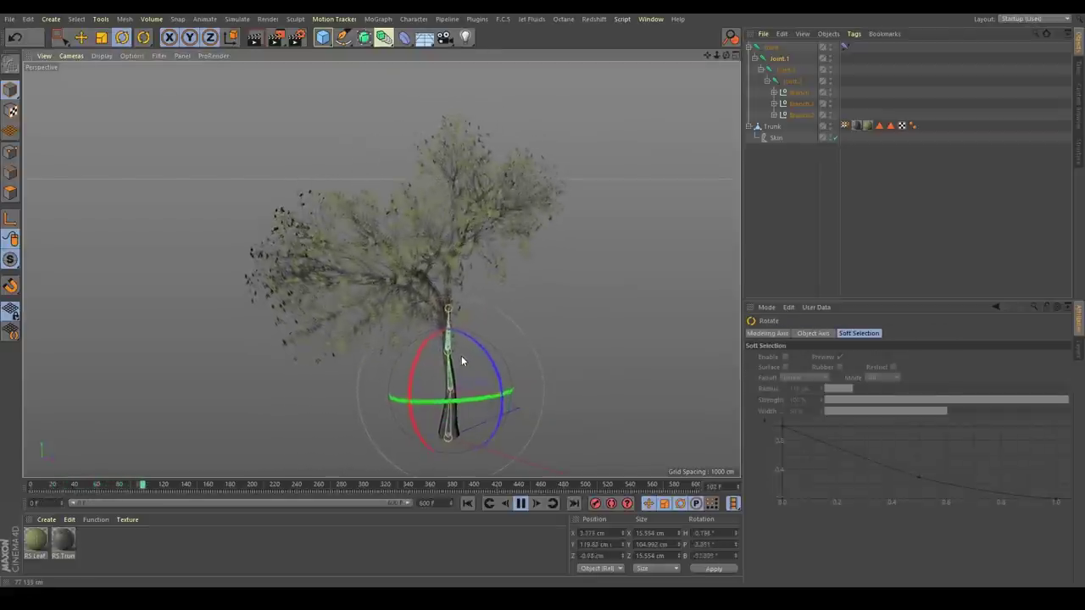
pyautogui.keyDown('alt'); pyautogui.moveTo(445, 326); pyautogui.dragTo(518, 309); pyautogui.keyUp('alt')
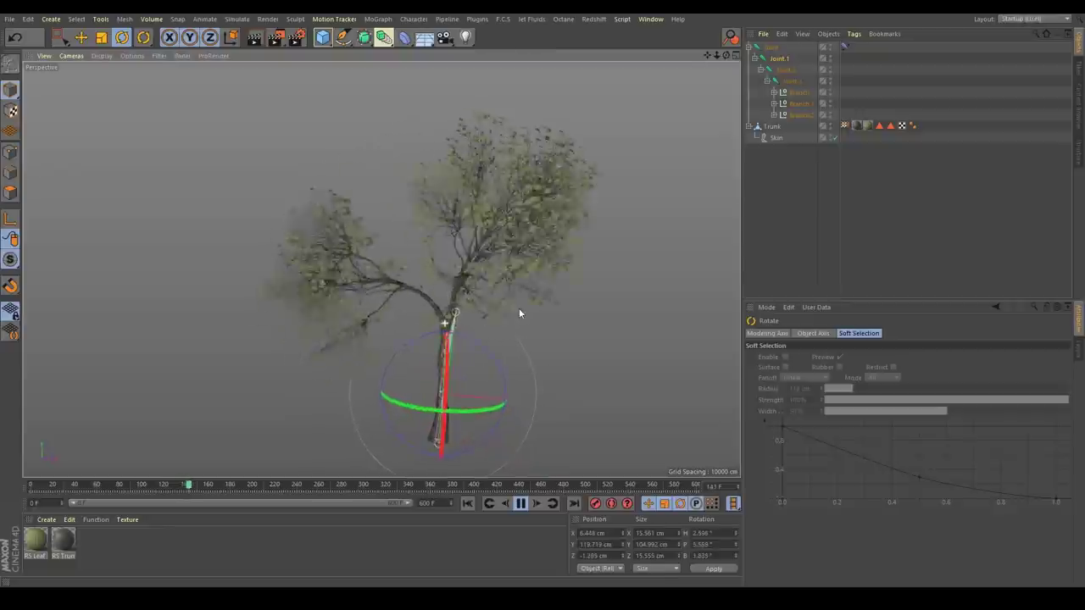
pyautogui.keyDown('alt'); pyautogui.moveTo(478, 256); pyautogui.dragTo(454, 271); pyautogui.keyUp('alt')
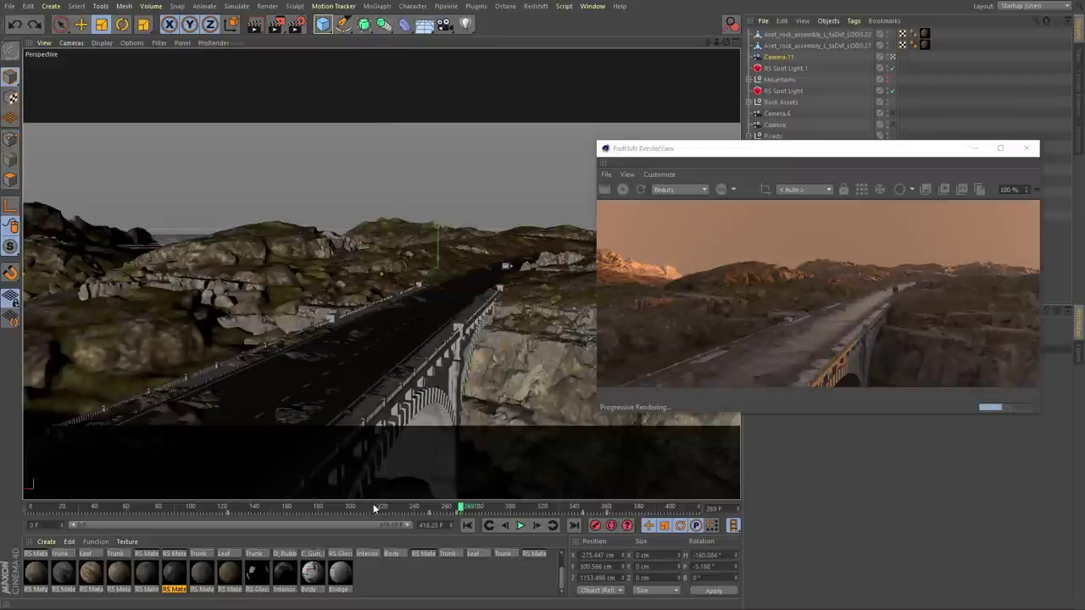
# Go to frame 265 of the bridge scene and try moving and enlarging a rock asset from beside the bridge onto the road.
pyautogui.moveTo(374, 507); pyautogui.dragTo(456, 506)
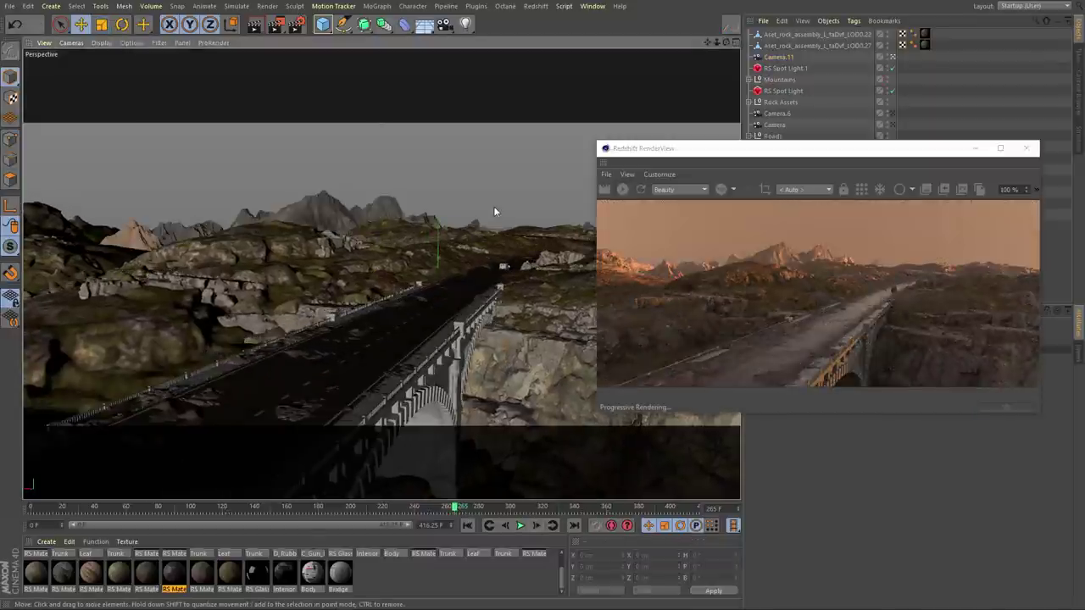
pyautogui.click(559, 357)
pyautogui.moveTo(543, 332); pyautogui.dragTo(585, 237)
pyautogui.press('t')
pyautogui.press('e')
pyautogui.moveTo(395, 297)
pyautogui.mouseDown()
pyautogui.moveTo(416, 285)
pyautogui.moveTo(392, 302)
pyautogui.mouseUp()
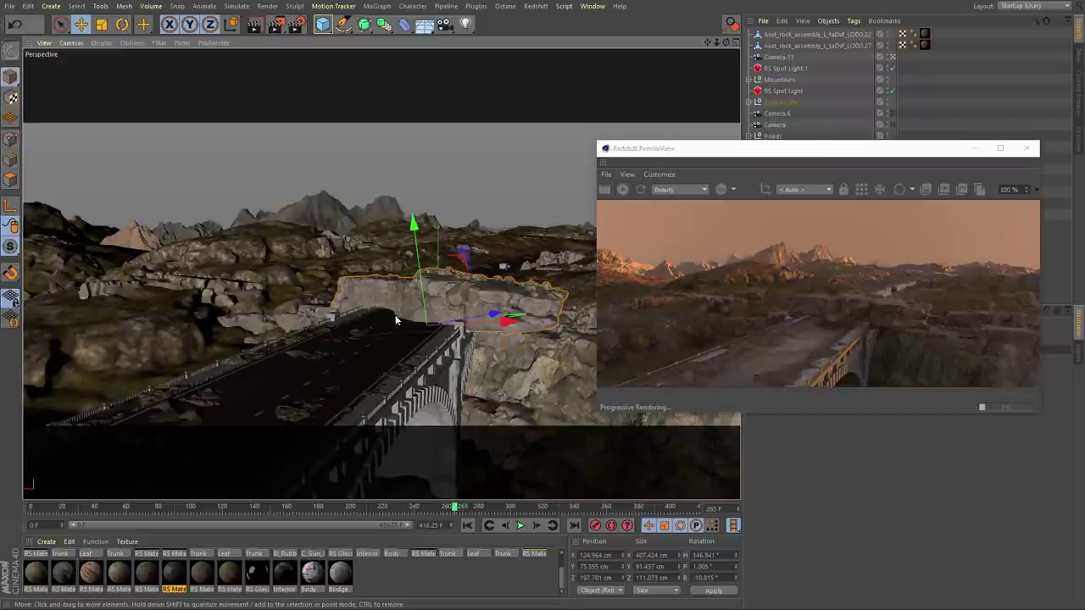
# Undo the changes made to the rock asset.
pyautogui.hotkey('ctrl', 'z')
pyautogui.hotkey('ctrl', 'z')
pyautogui.hotkey('ctrl', 'z')
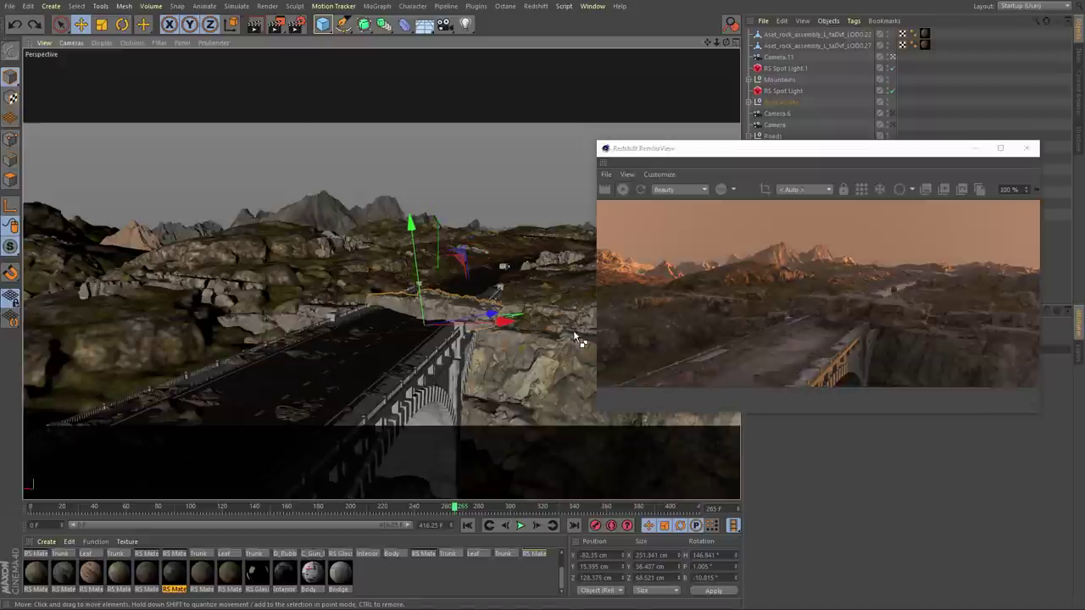
pyautogui.hotkey('ctrl', 'z')
# Select the road sweep and examine its surface up close from several angles in the Redshift render.
pyautogui.click(417, 345)
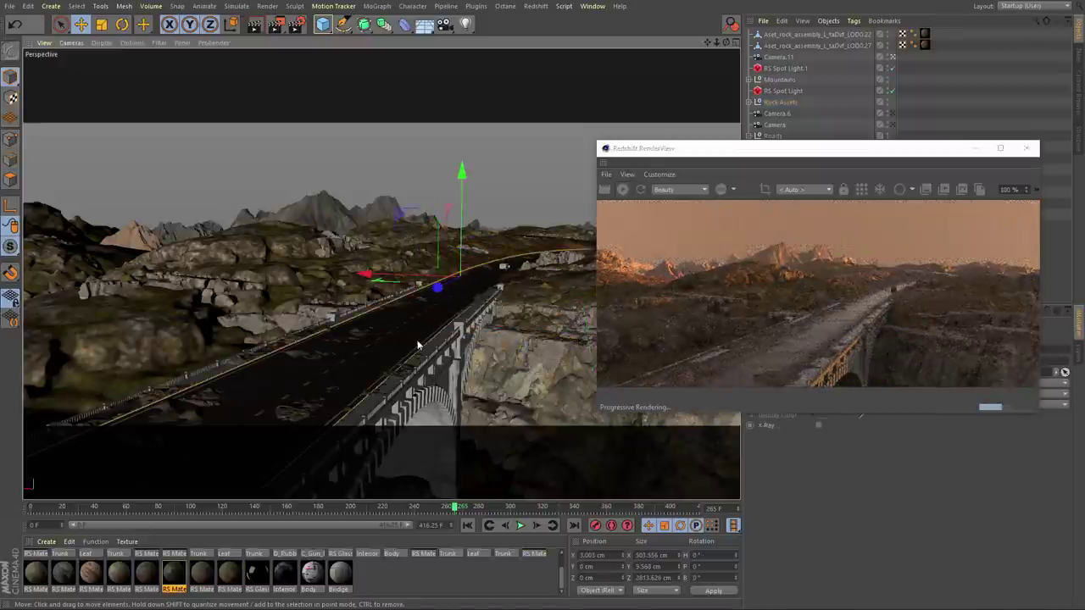
pyautogui.keyDown('alt'); pyautogui.moveTo(399, 351); pyautogui.dragTo(472, 313, button='right'); pyautogui.keyUp('alt')
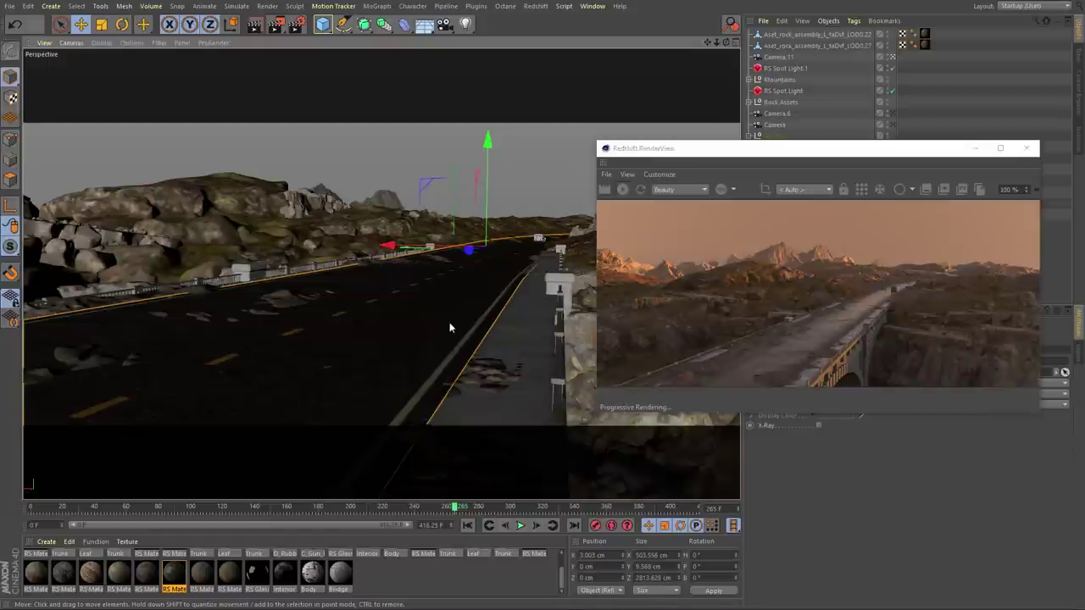
pyautogui.keyDown('alt'); pyautogui.moveTo(447, 328); pyautogui.dragTo(487, 347); pyautogui.keyUp('alt')
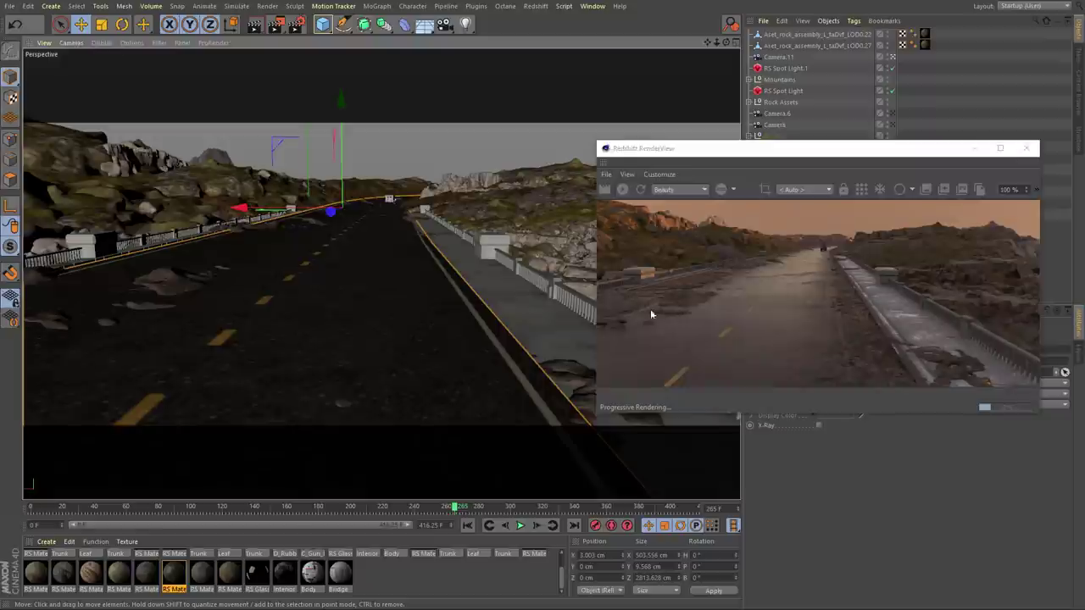
pyautogui.keyDown('alt'); pyautogui.moveTo(422, 258); pyautogui.dragTo(412, 314); pyautogui.keyUp('alt')
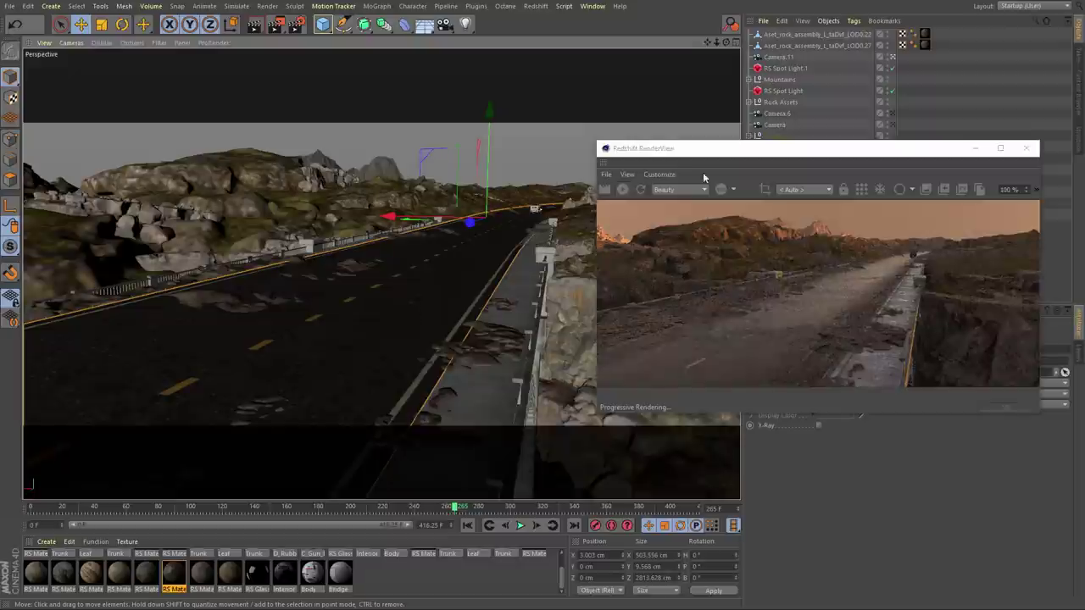
# Open the road's RS Material.4 in the Redshift Shader Graph alongside the viewport and the render.
pyautogui.moveTo(766, 158); pyautogui.dragTo(531, 263)
pyautogui.doubleClick(169, 576)
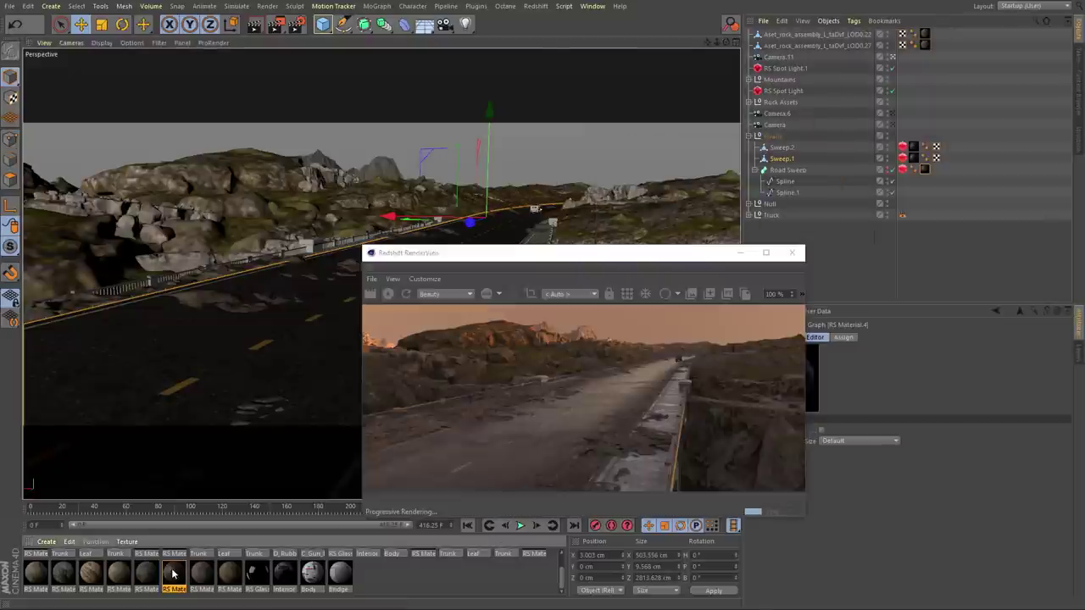
pyautogui.click(384, 89)
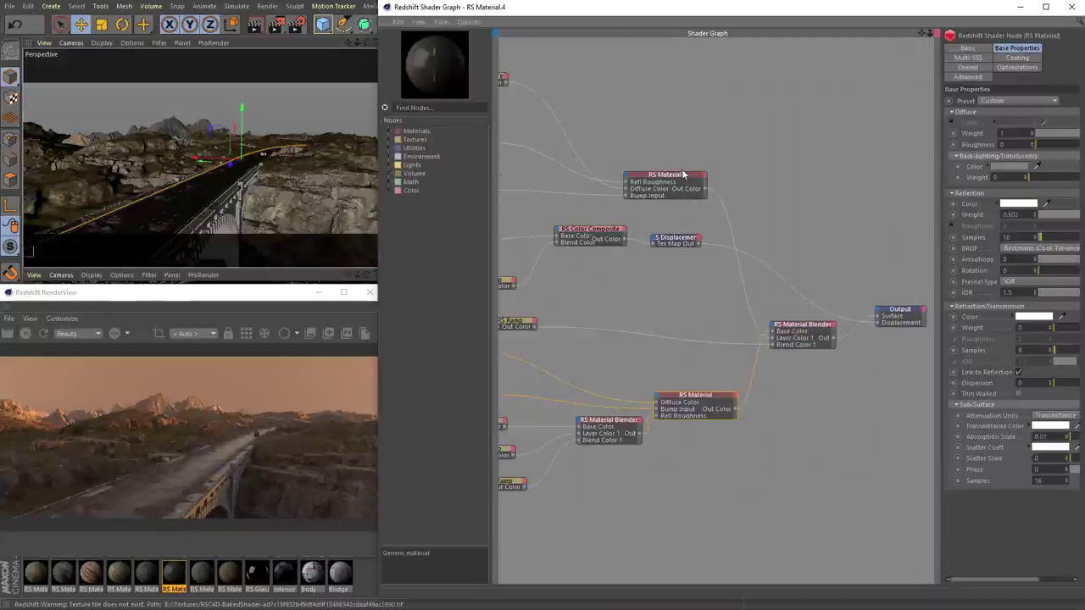
pyautogui.moveTo(471, 319); pyautogui.dragTo(378, 318)
# Connect the upper RS Material directly to the Output's Surface and examine that layer alone on the road.
pyautogui.moveTo(800, 162); pyautogui.dragTo(654, 194)
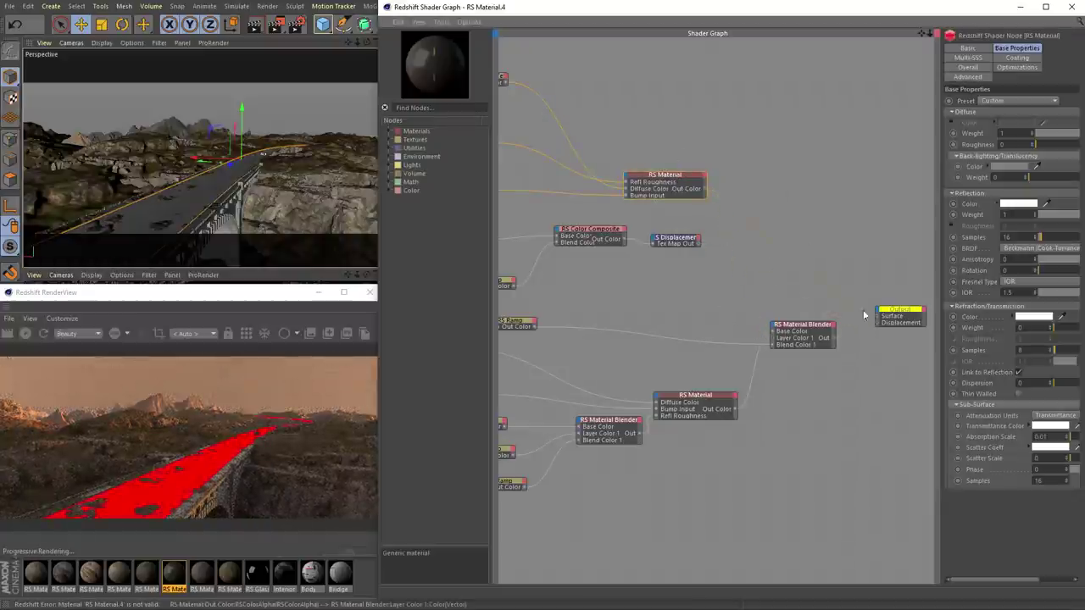
pyautogui.moveTo(878, 318); pyautogui.dragTo(877, 316)
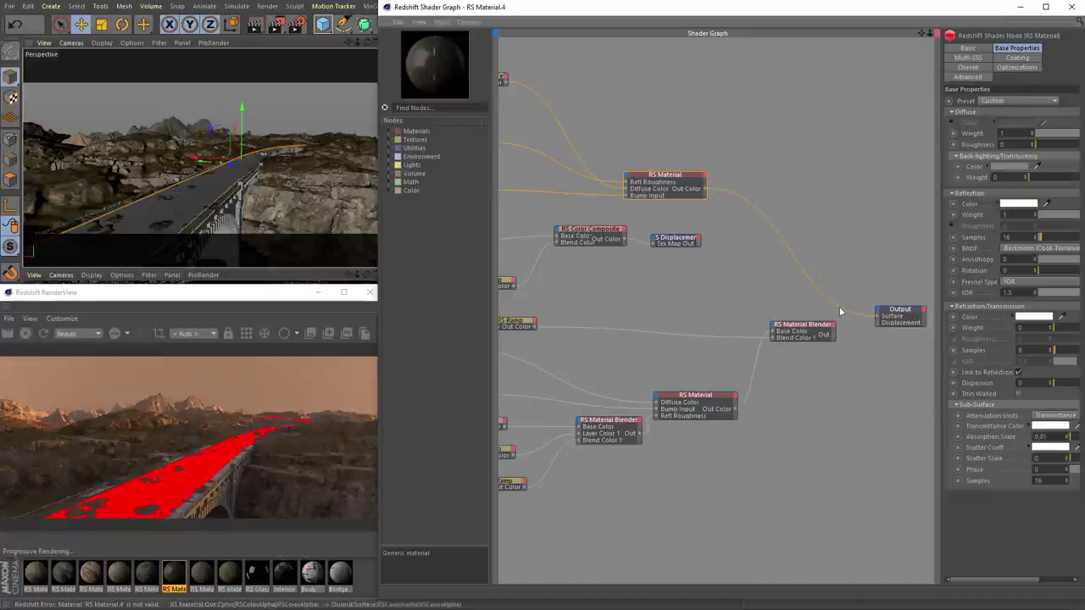
pyautogui.keyDown('alt'); pyautogui.moveTo(210, 185); pyautogui.dragTo(222, 173, button='right'); pyautogui.keyUp('alt')
pyautogui.keyDown('alt'); pyautogui.moveTo(225, 177); pyautogui.dragTo(236, 184); pyautogui.keyUp('alt')
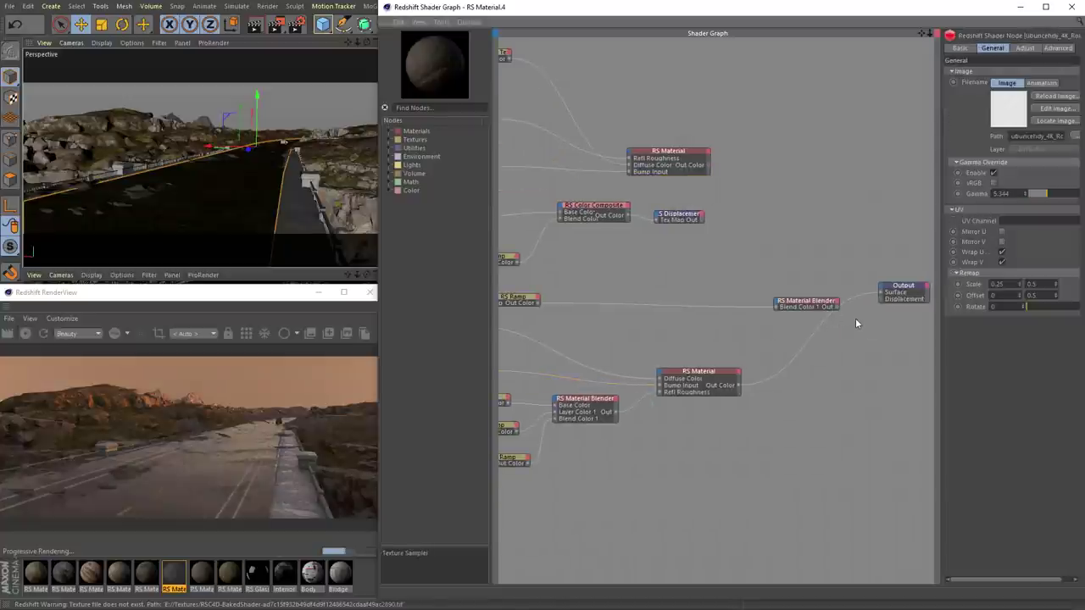
# Connect the lower RS Material to the final Material Blender's Base Color and the upper RS Material to its Layer Color 1.
pyautogui.moveTo(909, 164); pyautogui.dragTo(822, 194, button='middle')
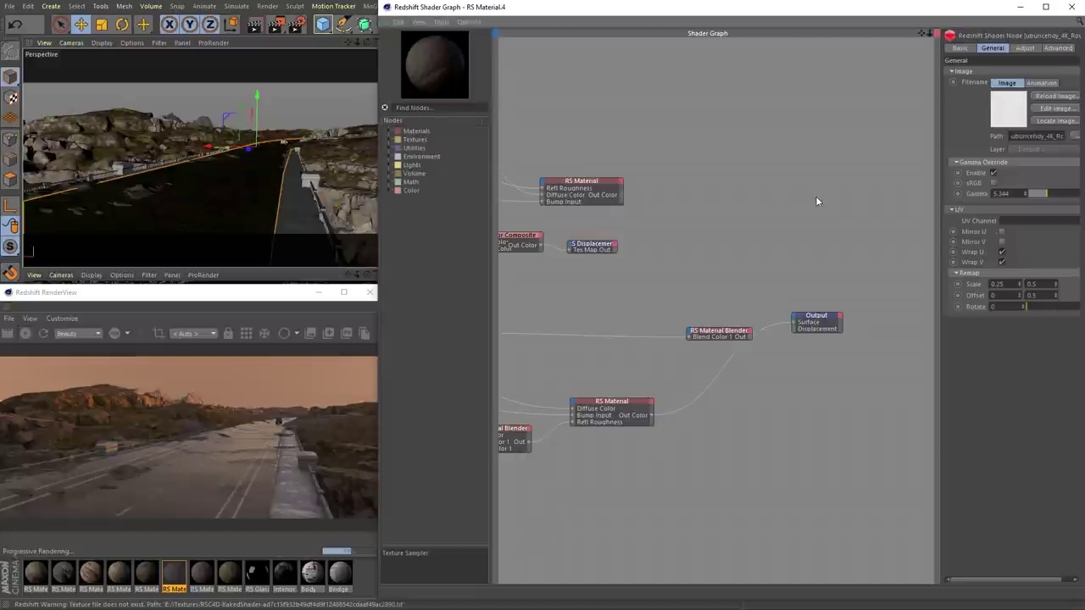
pyautogui.click(713, 334)
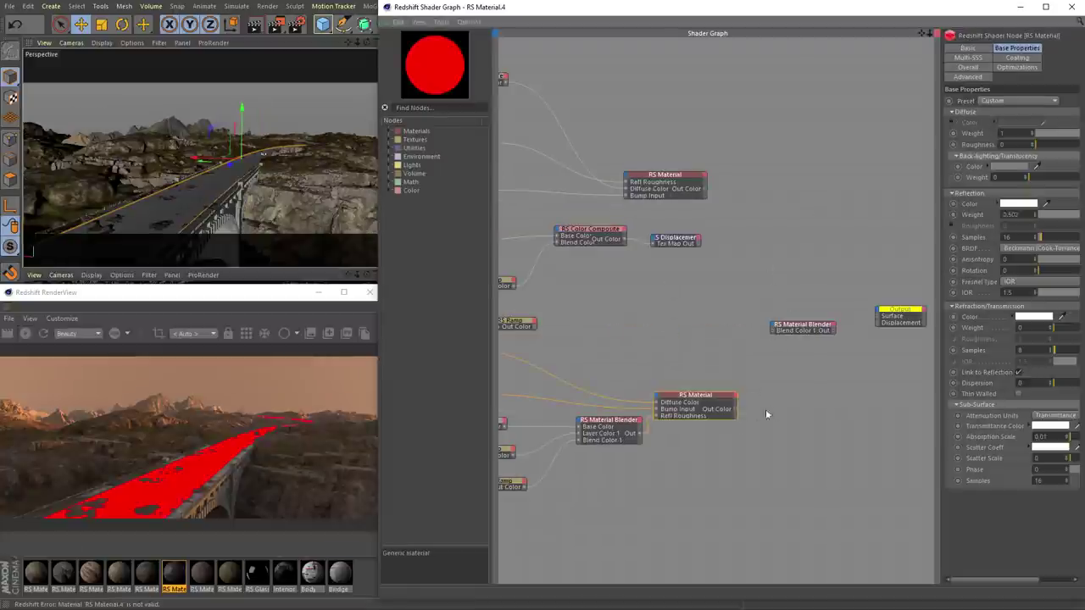
pyautogui.click(765, 414)
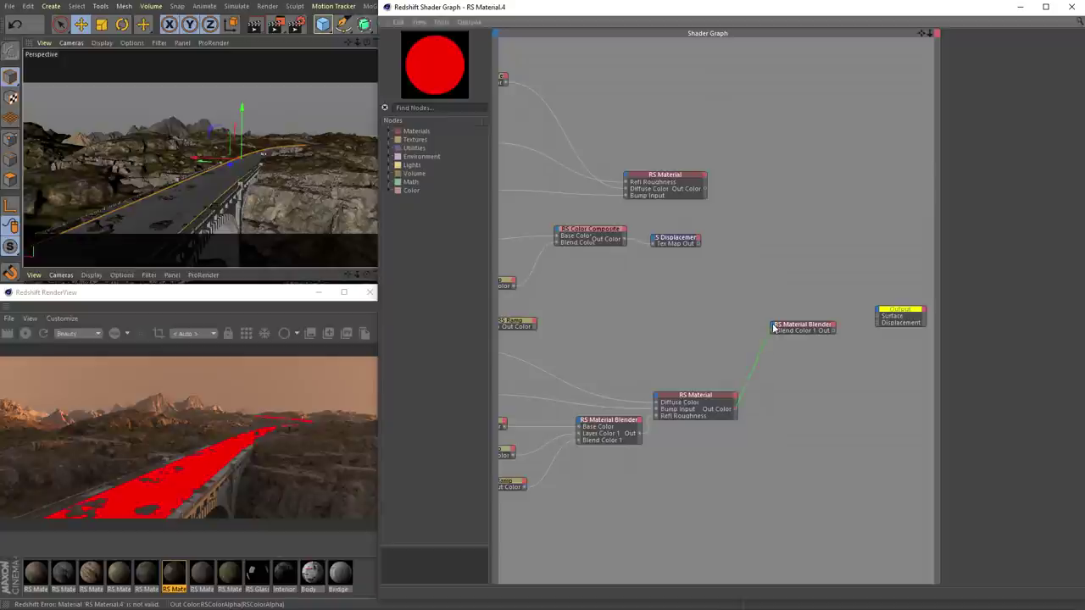
pyautogui.moveTo(773, 328); pyautogui.dragTo(775, 329)
pyautogui.click(837, 333)
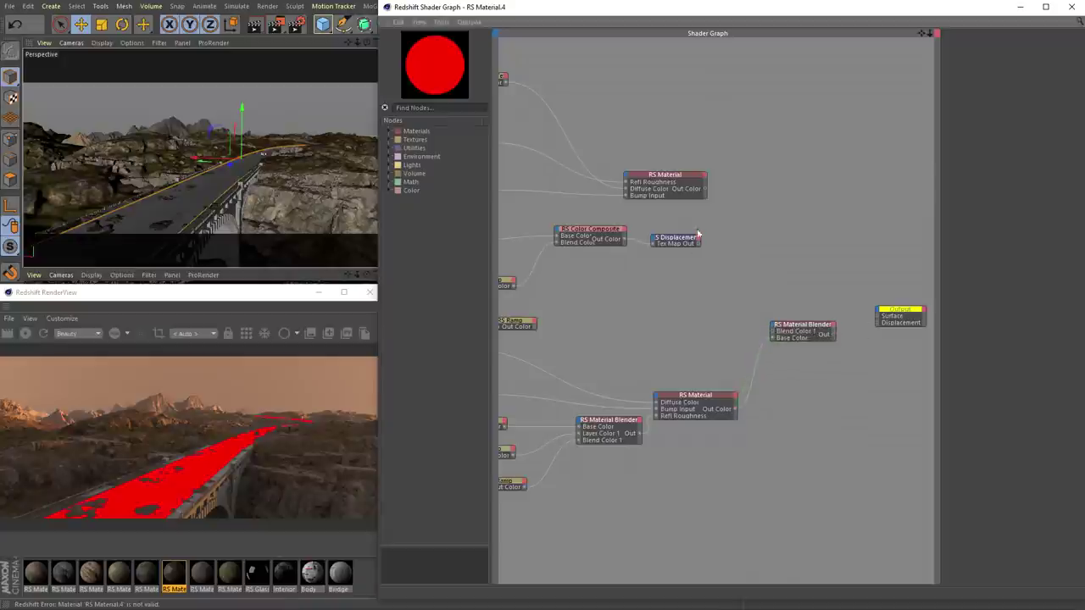
pyautogui.moveTo(773, 328); pyautogui.dragTo(775, 330)
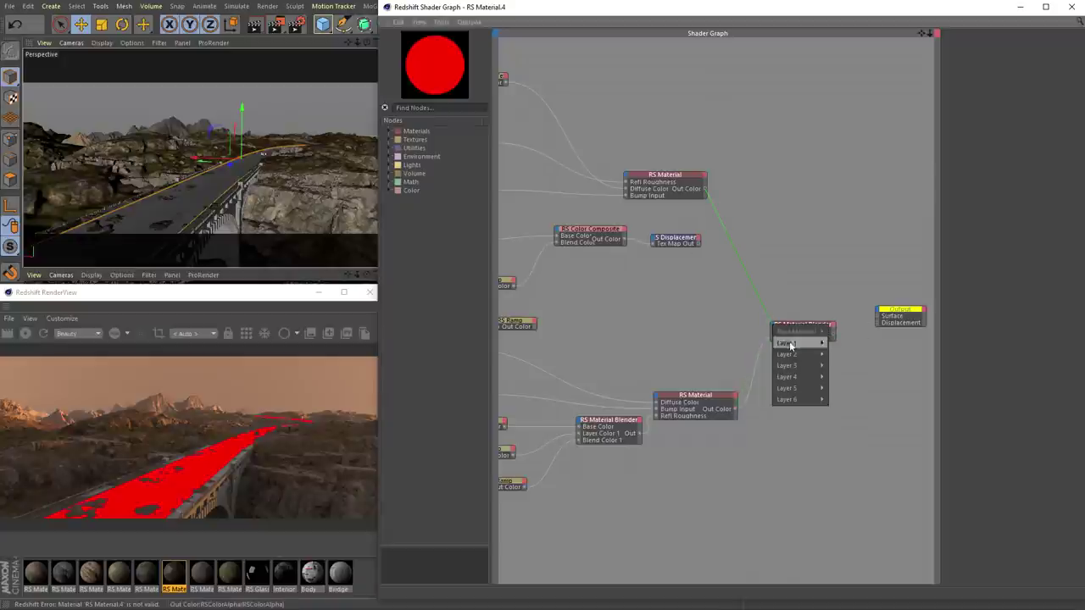
pyautogui.click(849, 344)
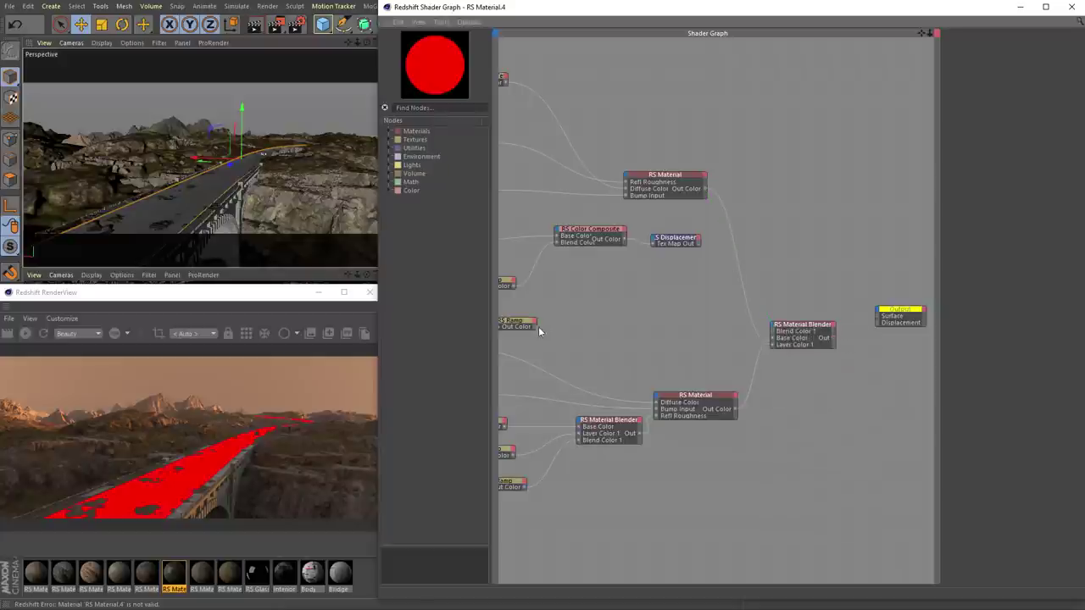
# Connect the mask texture's RS Ramp to the final Material Blender's Blend Color 1, and the Blender's output to the Output's Surface.
pyautogui.moveTo(539, 331); pyautogui.dragTo(780, 353, button='middle')
pyautogui.moveTo(594, 335); pyautogui.dragTo(595, 335)
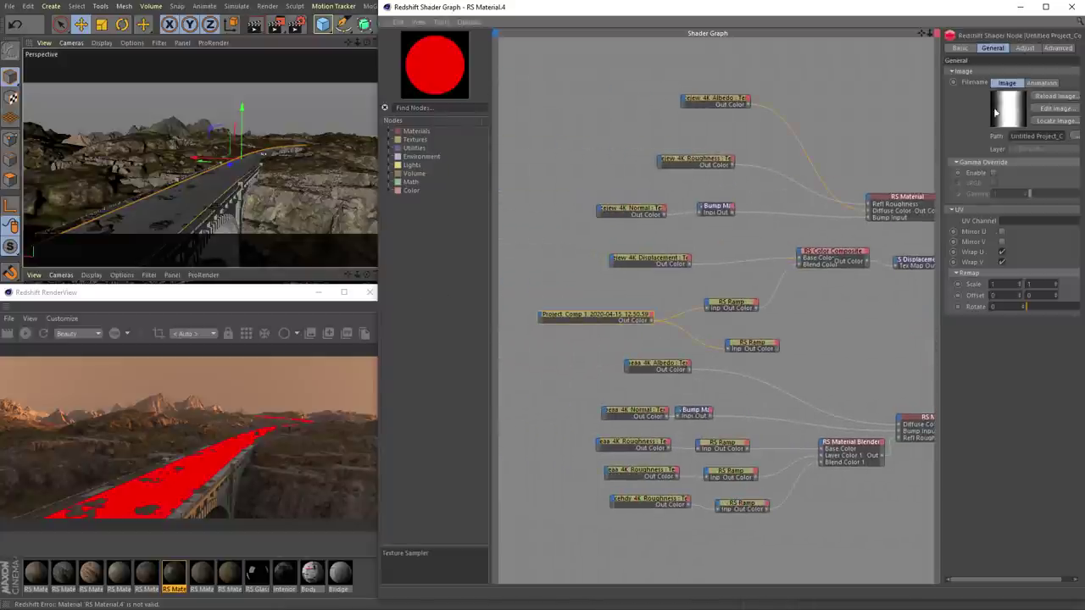
pyautogui.moveTo(883, 356); pyautogui.dragTo(703, 331, button='middle')
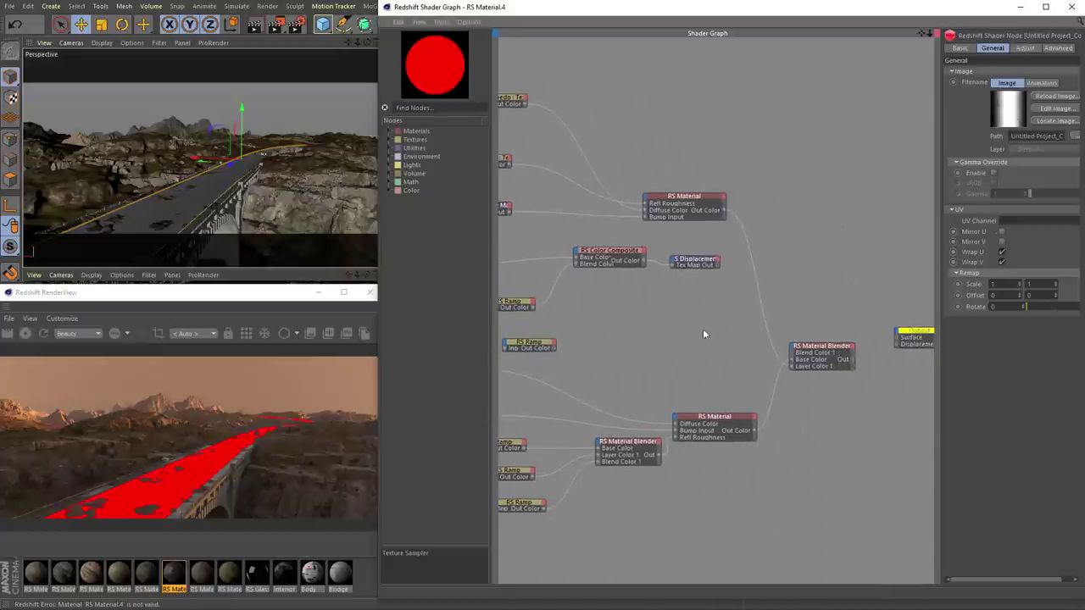
pyautogui.click(792, 358)
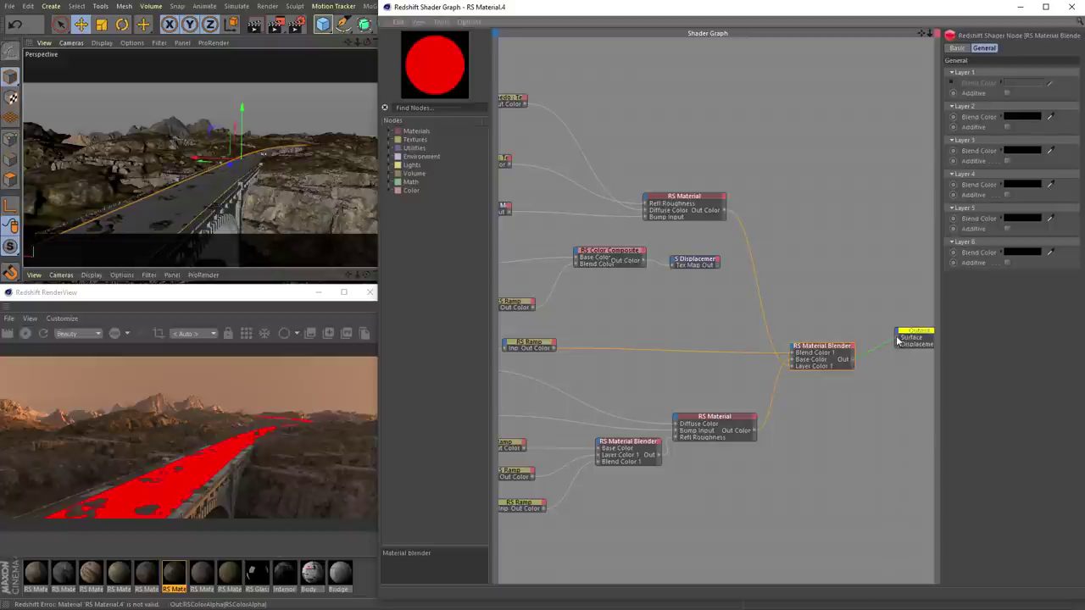
pyautogui.moveTo(897, 342); pyautogui.dragTo(897, 339)
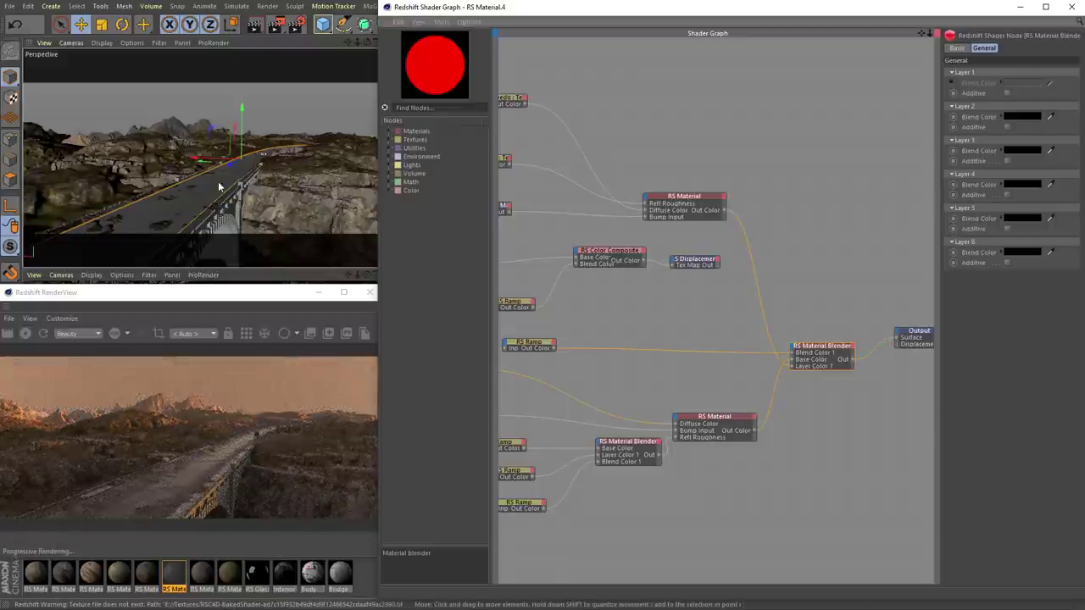
# Examine the blended road material up close along the bridge in the Redshift render.
pyautogui.keyDown('alt'); pyautogui.moveTo(208, 220); pyautogui.dragTo(223, 175, button='right'); pyautogui.keyUp('alt')
pyautogui.keyDown('alt'); pyautogui.moveTo(223, 176); pyautogui.dragTo(254, 199); pyautogui.keyUp('alt')
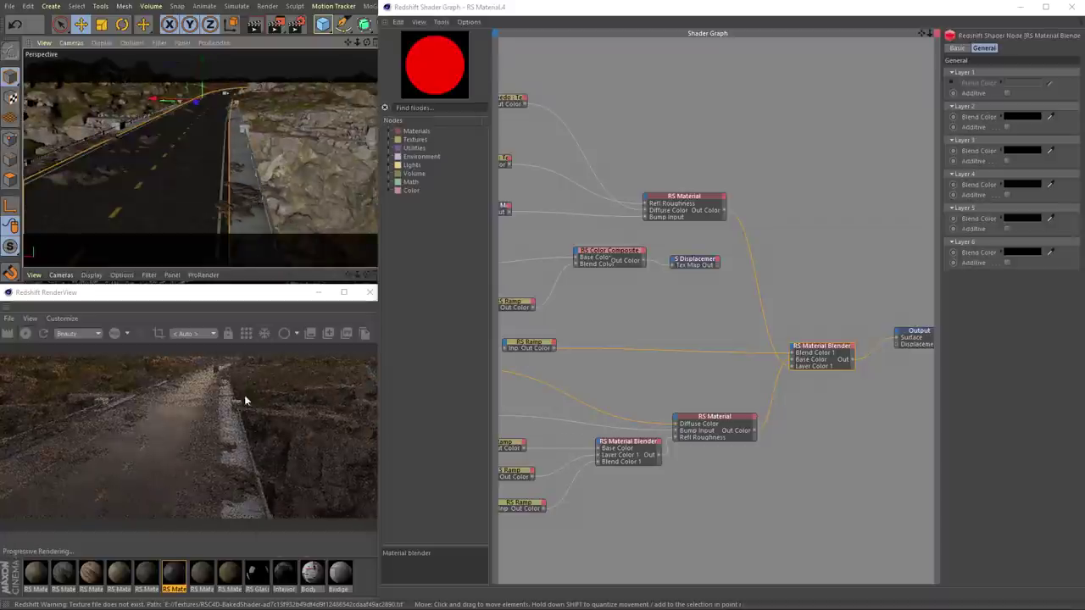
pyautogui.keyDown('alt'); pyautogui.moveTo(213, 246); pyautogui.dragTo(203, 221); pyautogui.keyUp('alt')
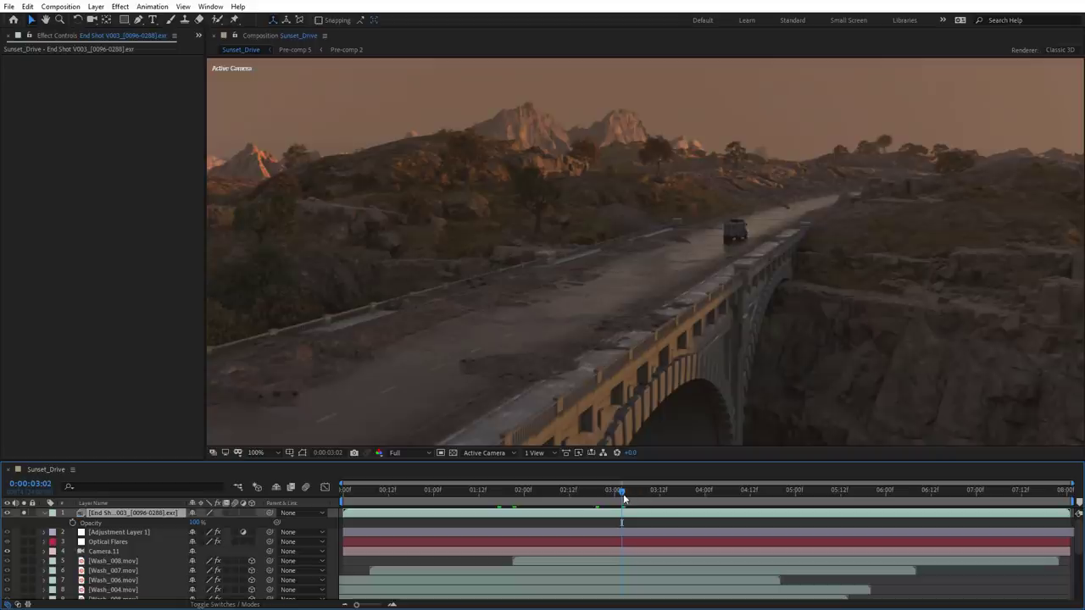
# In After Effects, move the Sunset_Drive composition to 0:00:06:01 and hide the raw End Shot EXR layer to view the composite.
pyautogui.moveTo(646, 500); pyautogui.dragTo(888, 501)
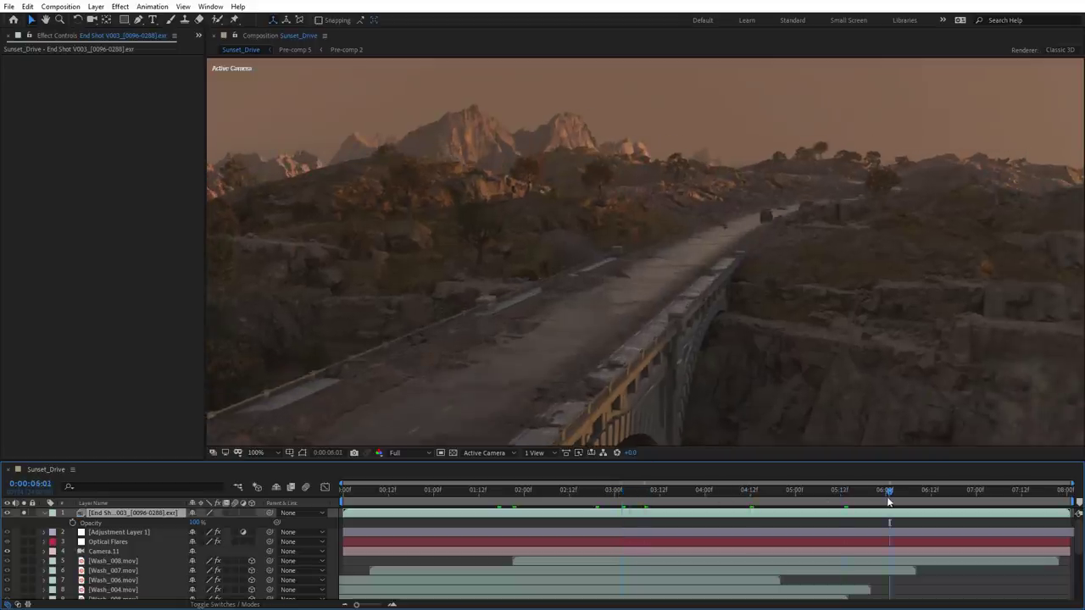
pyautogui.click(7, 513)
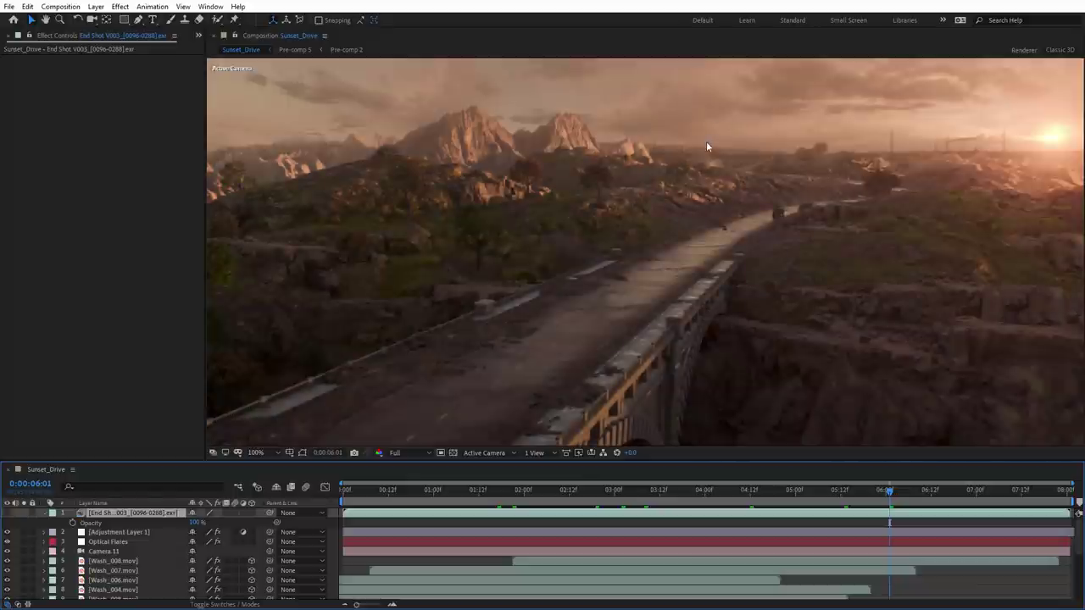
pyautogui.scroll(-1, 768, 218)
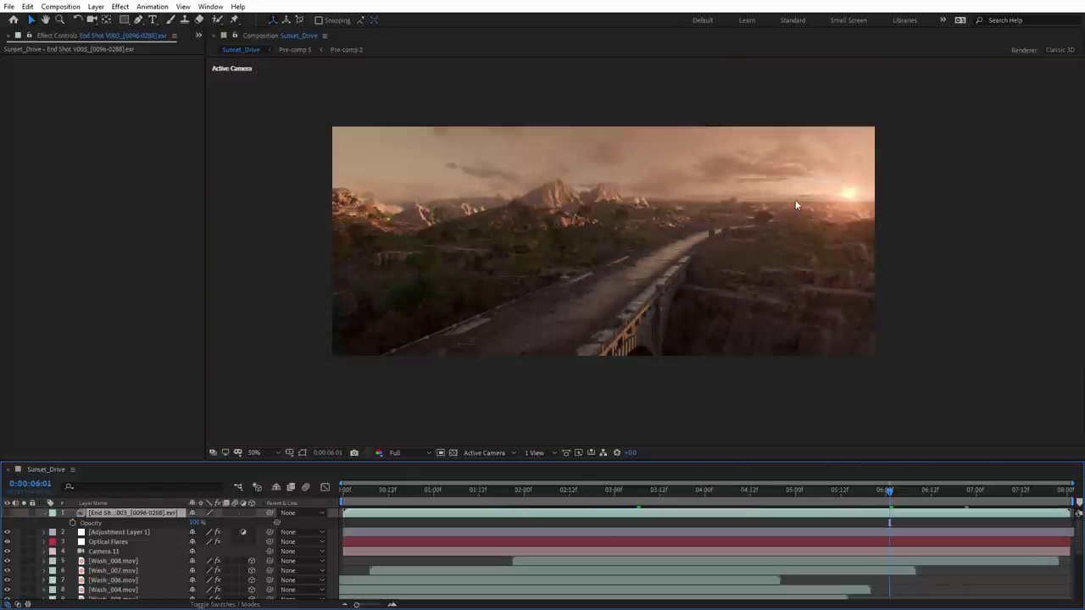
# Show the Optical Flares layer's effect settings and examine the flare in the full frame.
pyautogui.scroll(1, 795, 200)
pyautogui.click(108, 542)
pyautogui.scroll(-2, 663, 277)
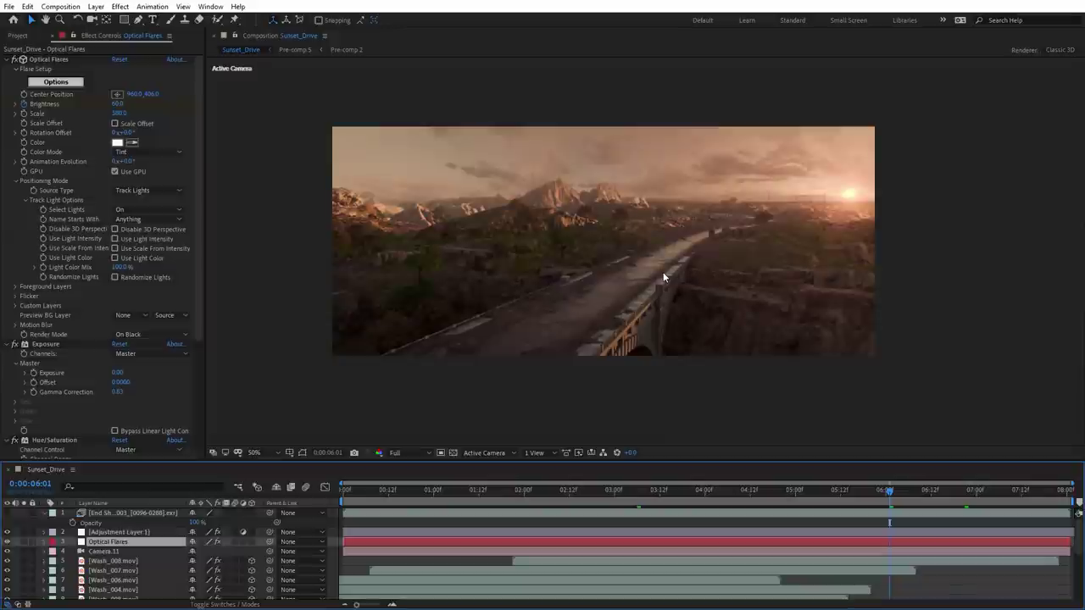
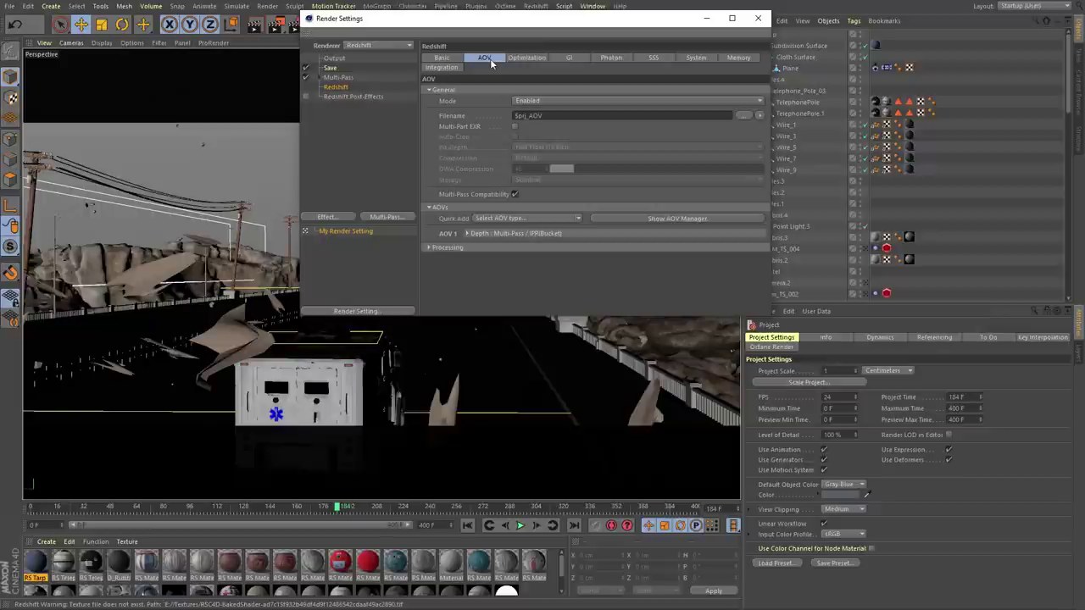
# In Cinema 4D, open the Redshift AOV Manager from the render settings and show the Z depth AOV's options.
pyautogui.click(681, 217)
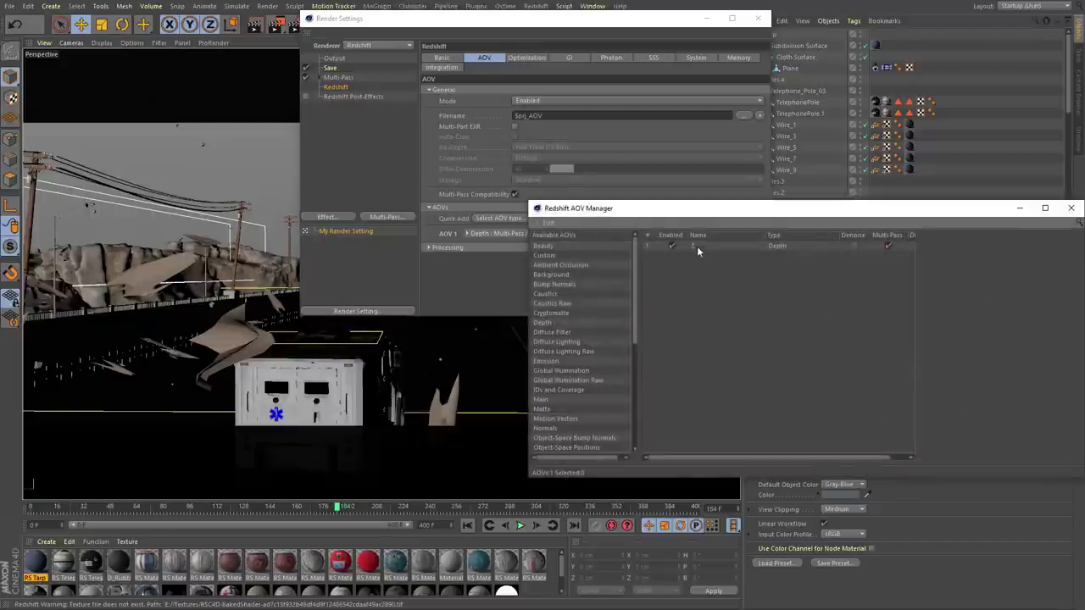
pyautogui.click(697, 247)
pyautogui.scroll(-6, 626, 270)
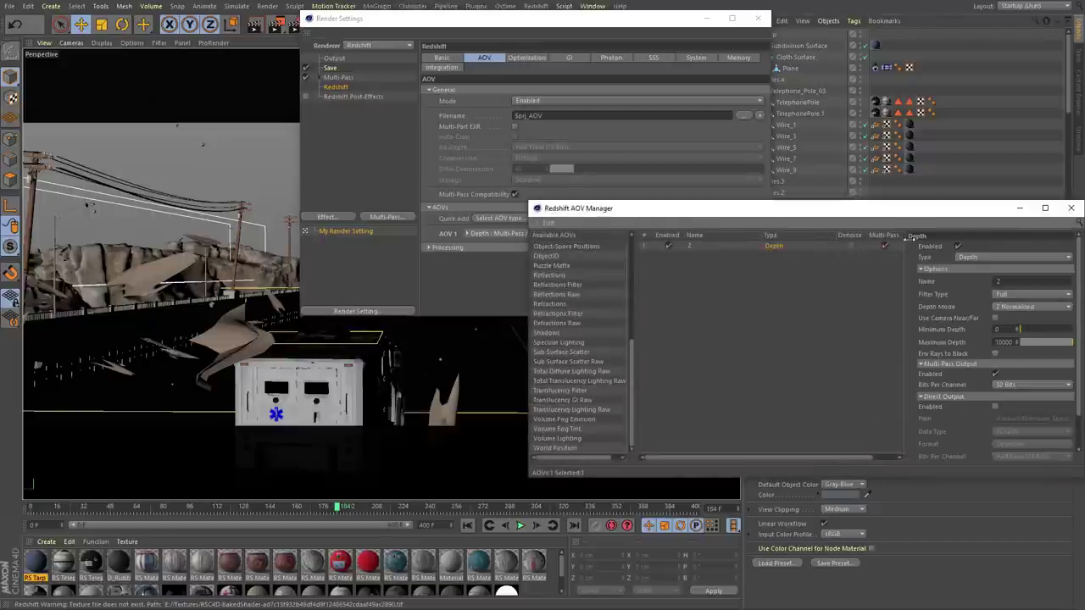
# Close the Redshift AOV Manager and, in After Effects, solo the Z Depth layer in TS_006_v003 to examine the depth pass.
pyautogui.moveTo(931, 218); pyautogui.dragTo(766, 208)
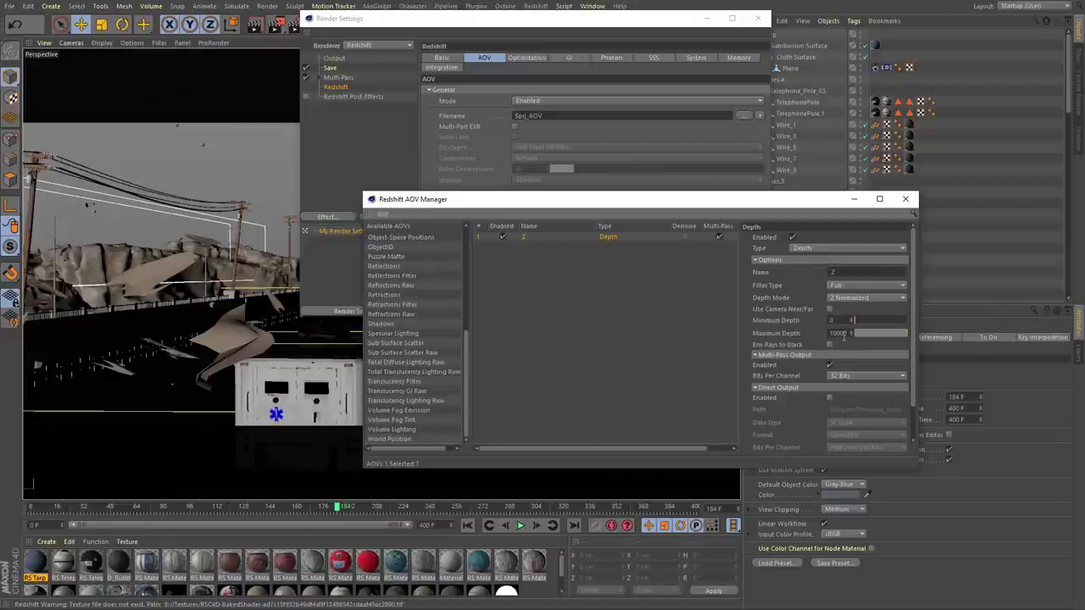
pyautogui.click(905, 198)
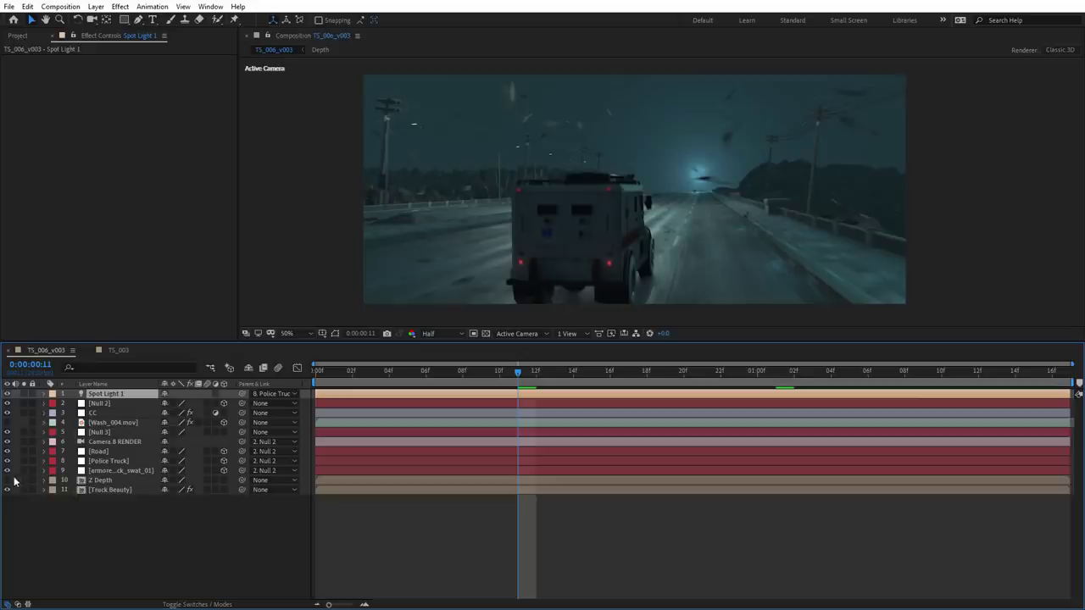
pyautogui.click(23, 480)
pyautogui.moveTo(658, 335)
pyautogui.mouseDown()
pyautogui.moveTo(709, 334)
pyautogui.moveTo(670, 334)
pyautogui.mouseUp()
pyautogui.click(649, 333)
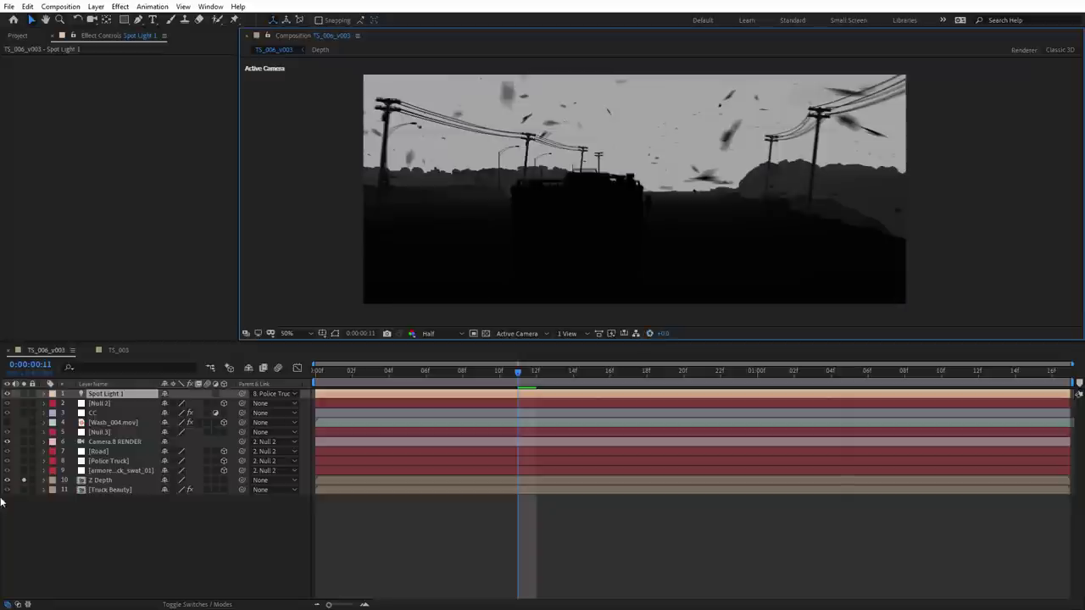
pyautogui.click(7, 480)
pyautogui.click(119, 489)
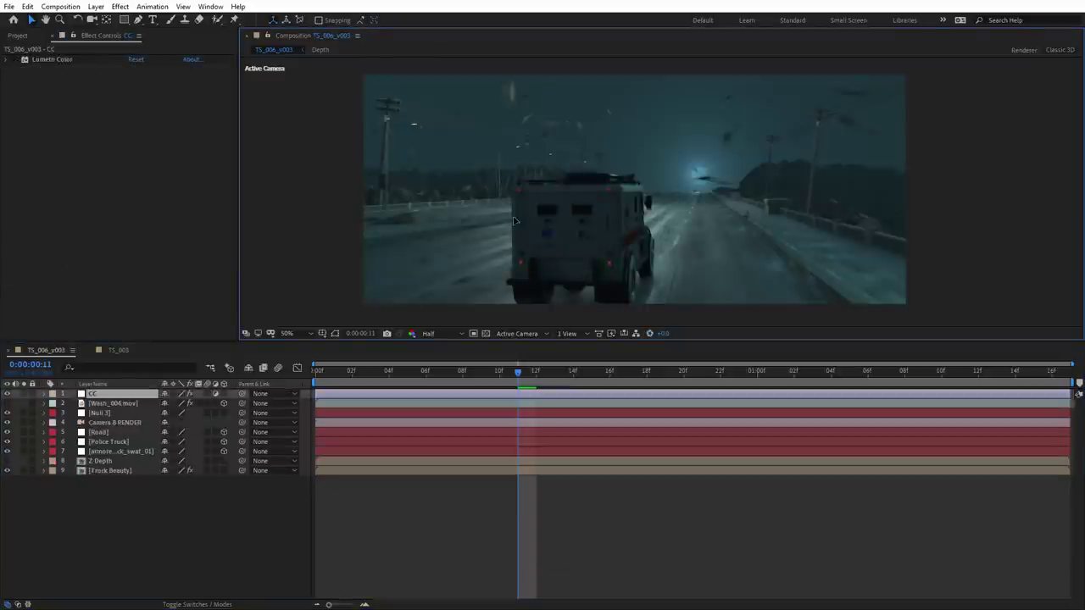
# Create a new solid named Nebula at the top of TS_006_v003 and apply the Nebula 3D effect to it.
pyautogui.hotkey('ctrl', 'y')
pyautogui.write('Nebula')
pyautogui.press('Return')
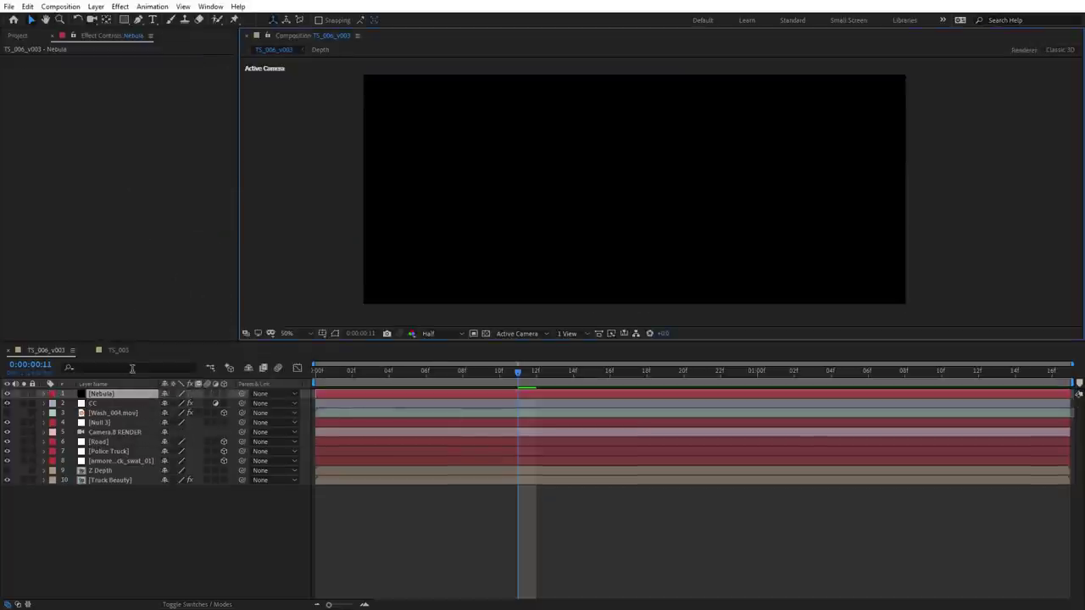
pyautogui.hotkey('ctrl', 'space')
pyautogui.write('nebul')
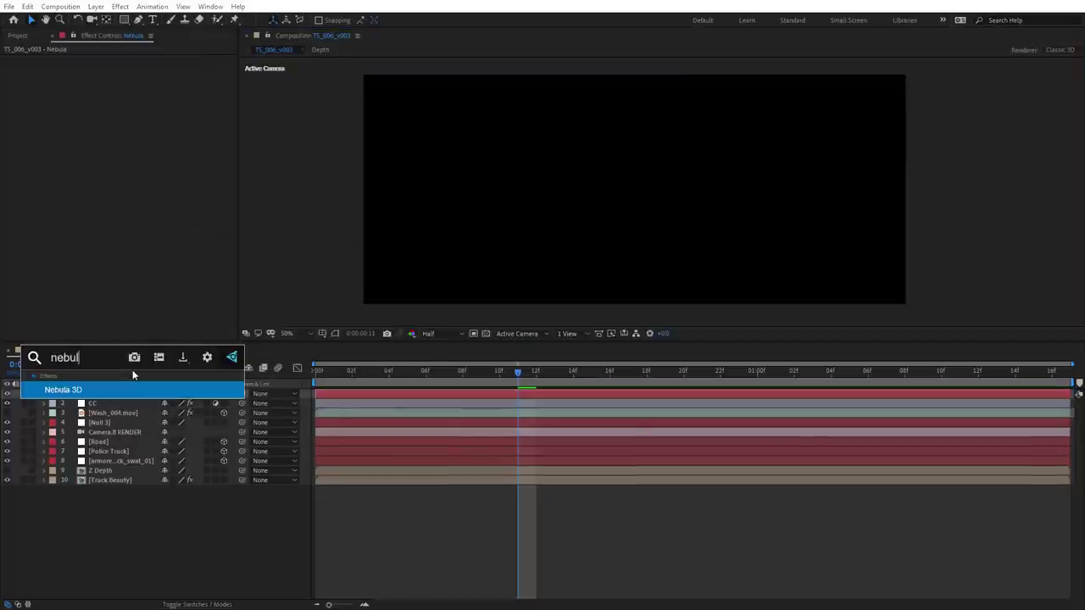
pyautogui.press('Return')
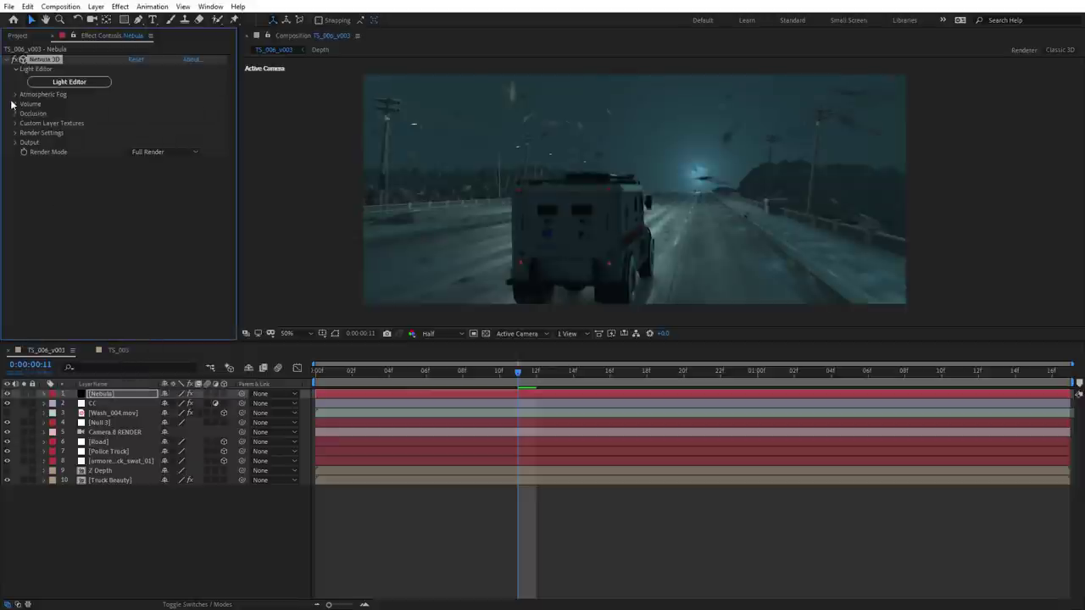
# Load the Animated Cloud volume preset in the Nebula 3D light editor and return to the composition.
pyautogui.click(69, 82)
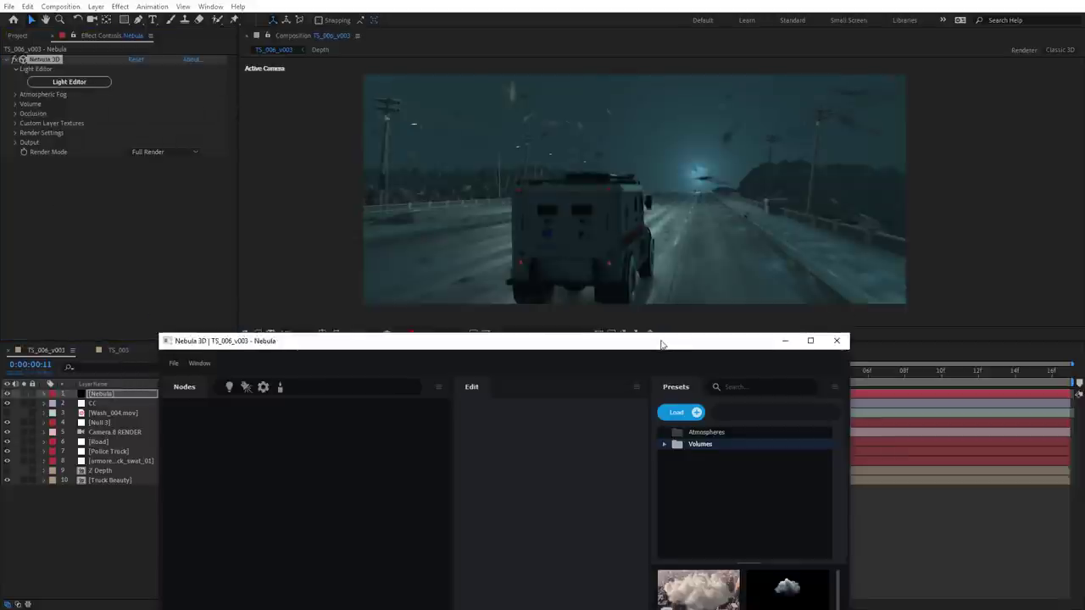
pyautogui.moveTo(662, 344); pyautogui.dragTo(632, 154)
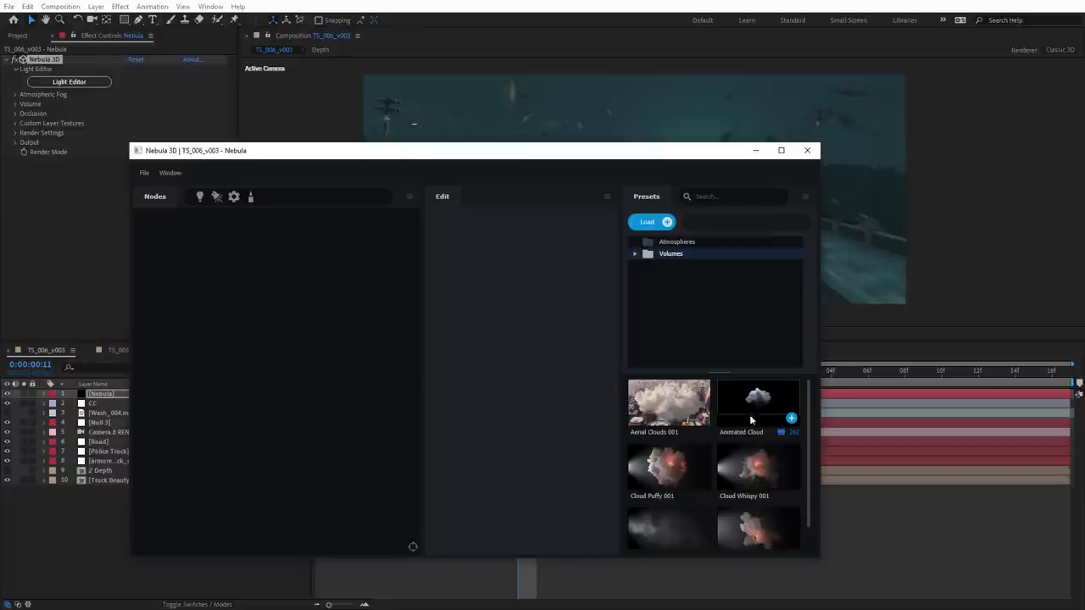
pyautogui.click(792, 418)
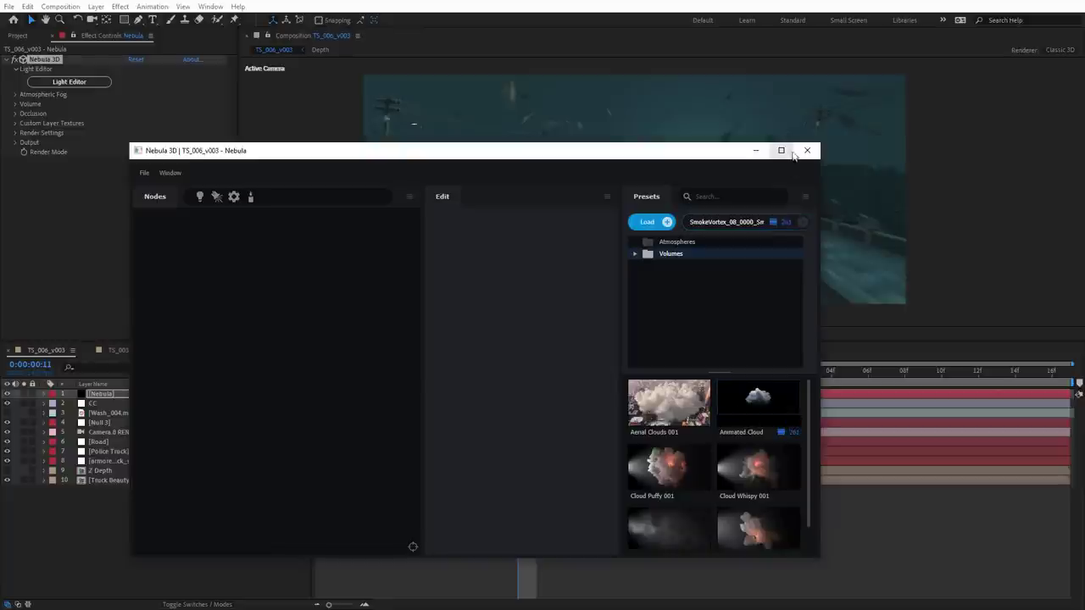
pyautogui.click(807, 150)
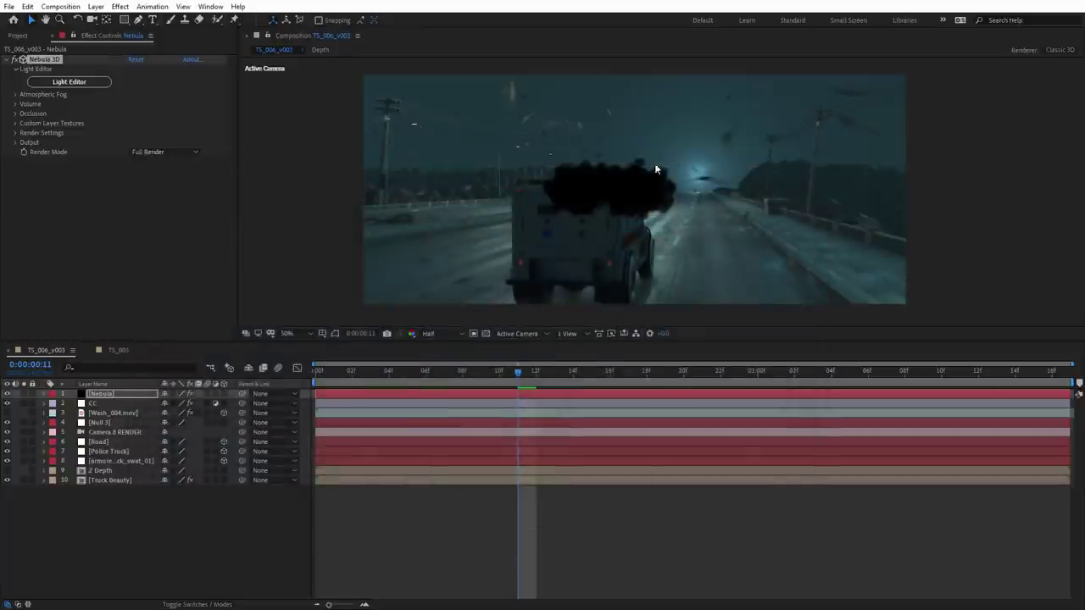
# Add a Spot light with 100% intensity, a 117° cone angle and shadow casting to illuminate the Nebula volume.
pyautogui.click(96, 6)
pyautogui.moveTo(110, 19)
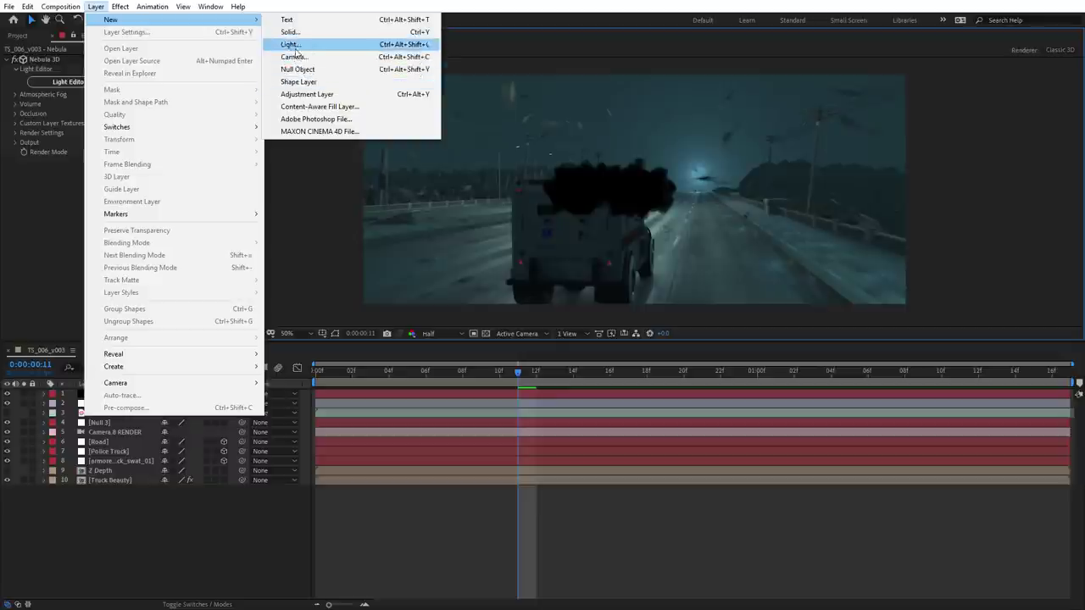
pyautogui.click(289, 44)
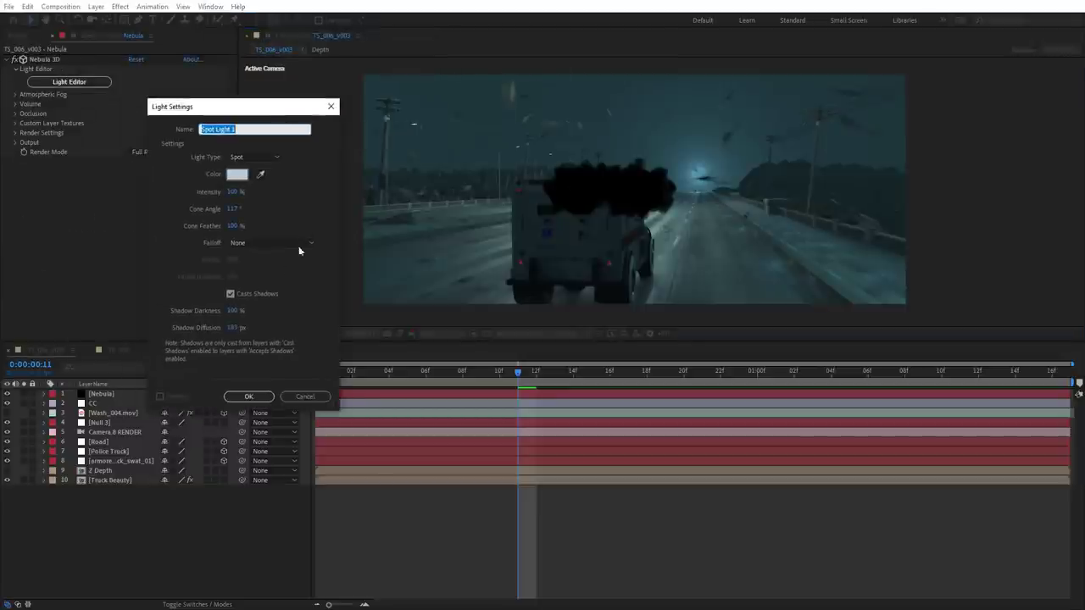
pyautogui.click(249, 396)
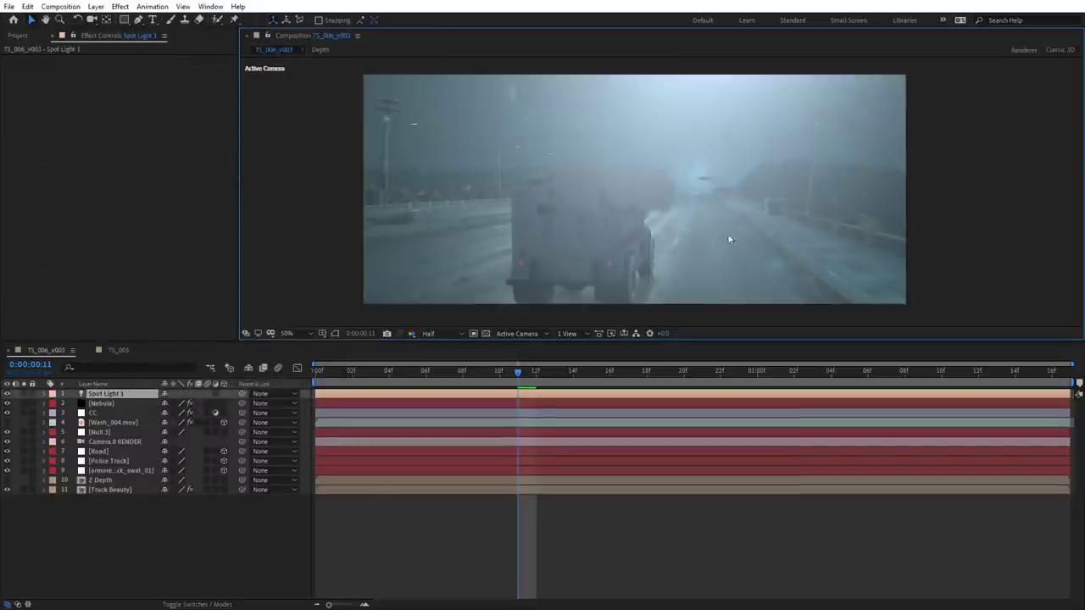
# Add Camera 1 and orbit around the Nebula cloud to inspect its volumetric lighting from other angles.
pyautogui.press('Return')
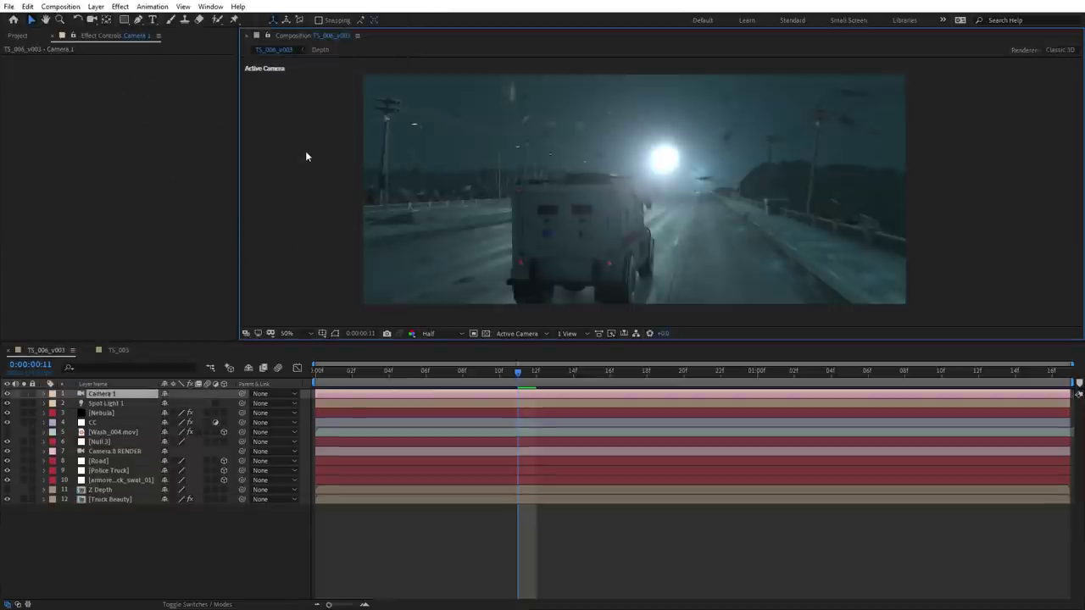
pyautogui.press('c')
pyautogui.moveTo(562, 213); pyautogui.dragTo(636, 233)
pyautogui.moveTo(587, 372); pyautogui.dragTo(518, 384)
pyautogui.moveTo(631, 247); pyautogui.dragTo(633, 177)
pyautogui.moveTo(380, 137); pyautogui.dragTo(673, 206)
# On the Nebula layer, disable the effect's atmospheric fog and set the volume density to 0.75.
pyautogui.click(128, 414)
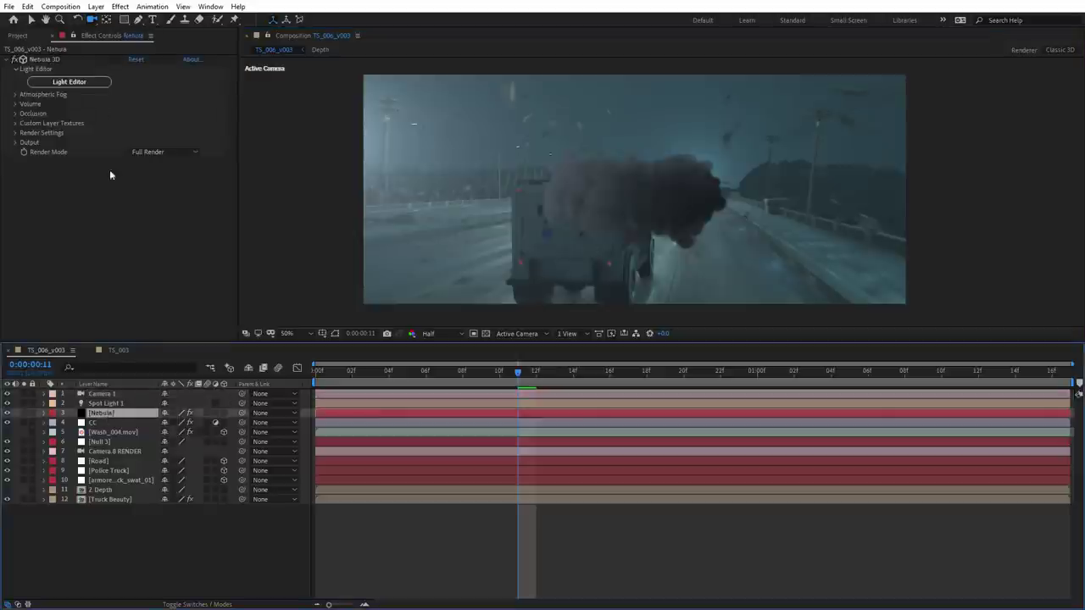
pyautogui.click(16, 96)
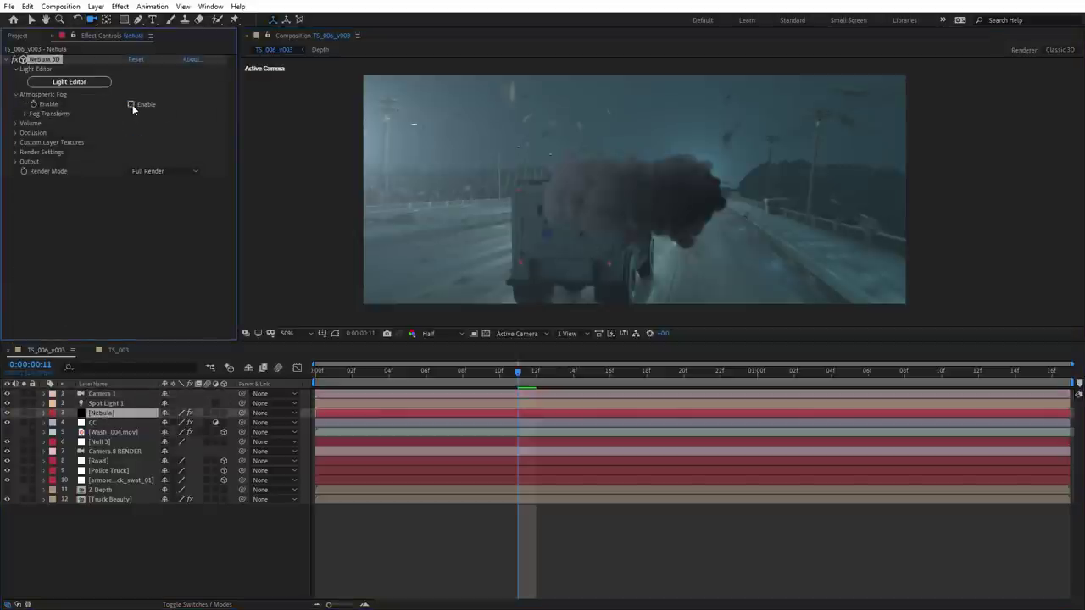
pyautogui.click(131, 104)
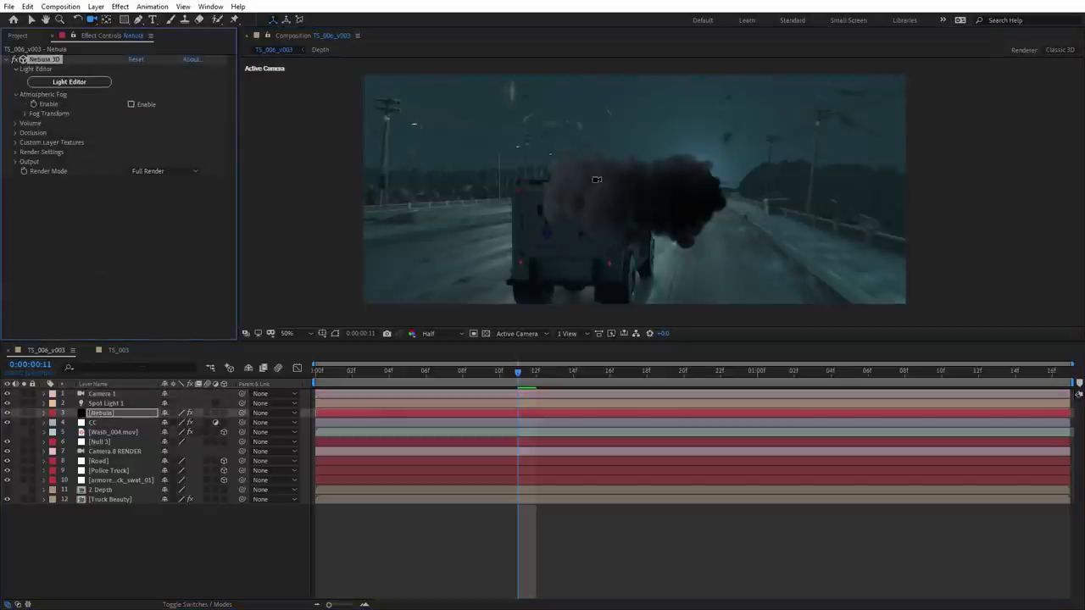
pyautogui.click(15, 123)
pyautogui.moveTo(133, 178)
pyautogui.mouseDown()
pyautogui.moveTo(172, 178)
pyautogui.moveTo(124, 184)
pyautogui.mouseUp()
pyautogui.moveTo(585, 212); pyautogui.dragTo(762, 189)
pyautogui.hotkey('ctrl', 'z')
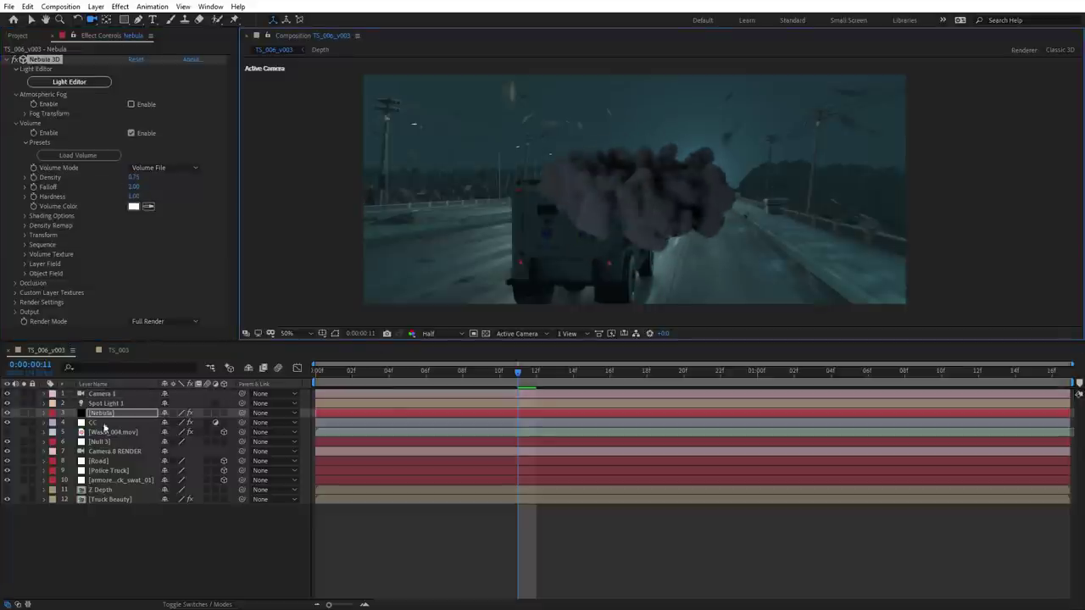
# Set Spot Light 1's intensity to 191% and view the cloud from another angle.
pyautogui.click(115, 404)
pyautogui.press('t')
pyautogui.moveTo(172, 422); pyautogui.dragTo(220, 424)
pyautogui.moveTo(644, 204)
pyautogui.mouseDown()
pyautogui.moveTo(675, 223)
pyautogui.moveTo(656, 206)
pyautogui.mouseUp()
# Create a blue Point light with 100% intensity and shadow casting.
pyautogui.hotkey('ctrl', 'alt', 'shift', 'l')
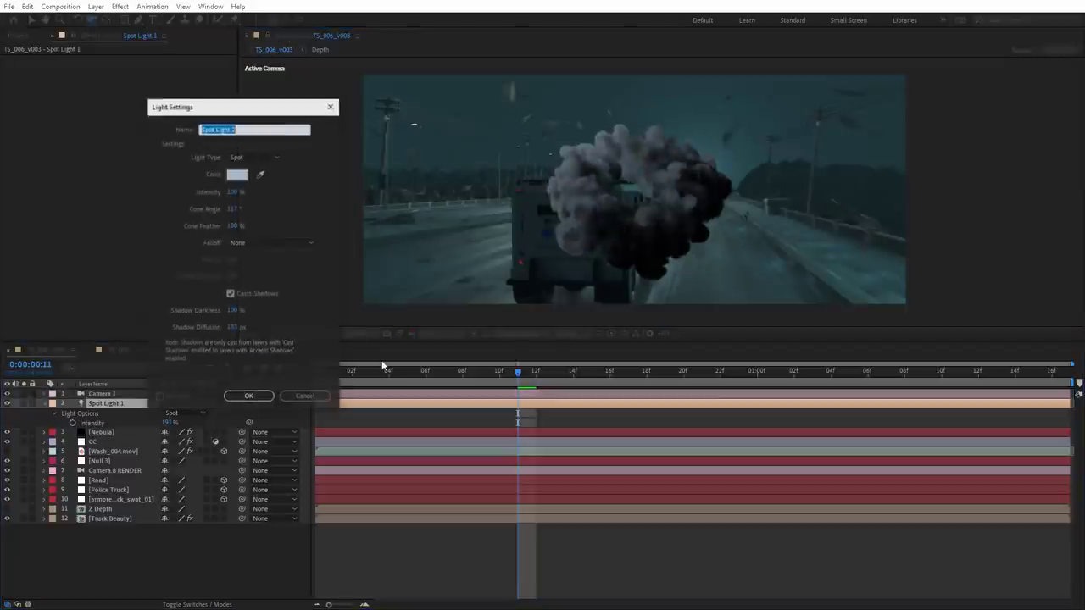
pyautogui.click(252, 157)
pyautogui.click(247, 194)
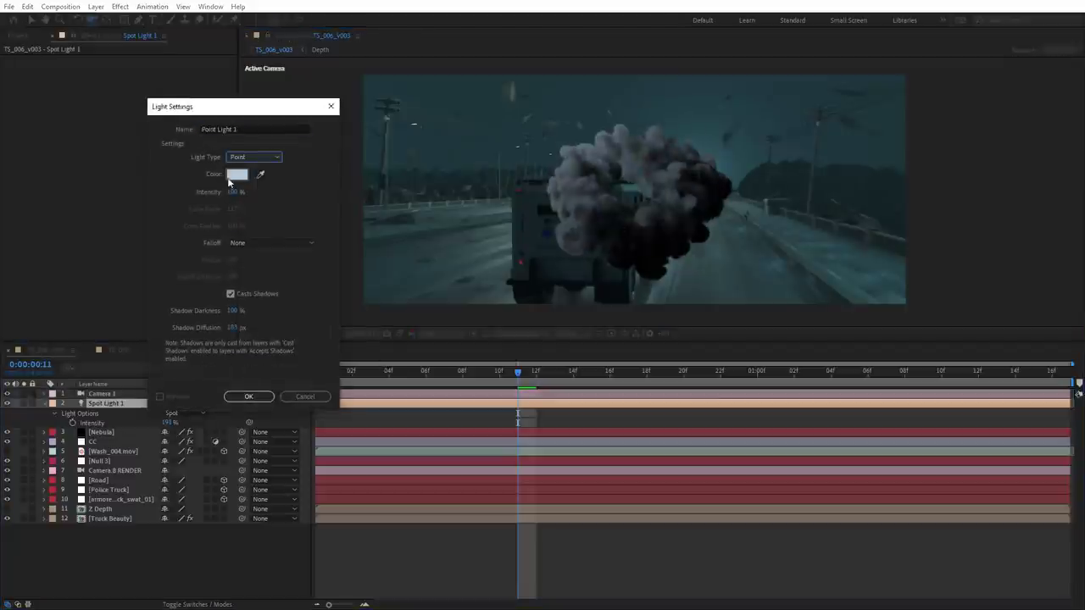
pyautogui.click(237, 174)
pyautogui.moveTo(93, 25); pyautogui.dragTo(120, 9)
pyautogui.click(254, 6)
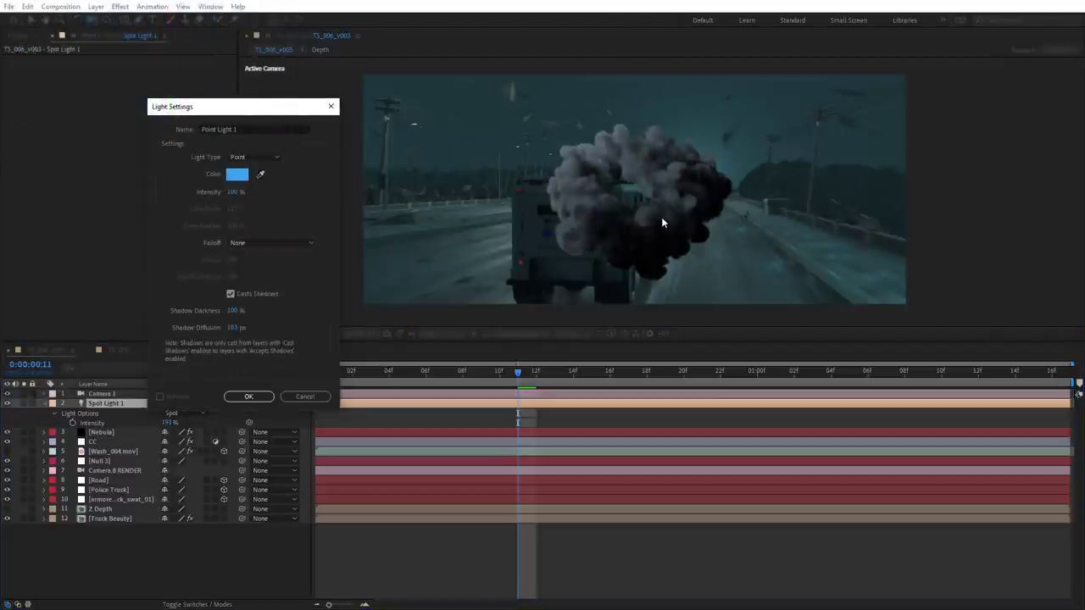
pyautogui.press('Return')
# Place the point light at position 960, 540, 0 so it lights the Nebula cloud.
pyautogui.press('p')
pyautogui.click(170, 413)
pyautogui.write('960')
pyautogui.press('Tab')
pyautogui.write('406')
pyautogui.press('Tab')
pyautogui.write('0')
pyautogui.press('Return')
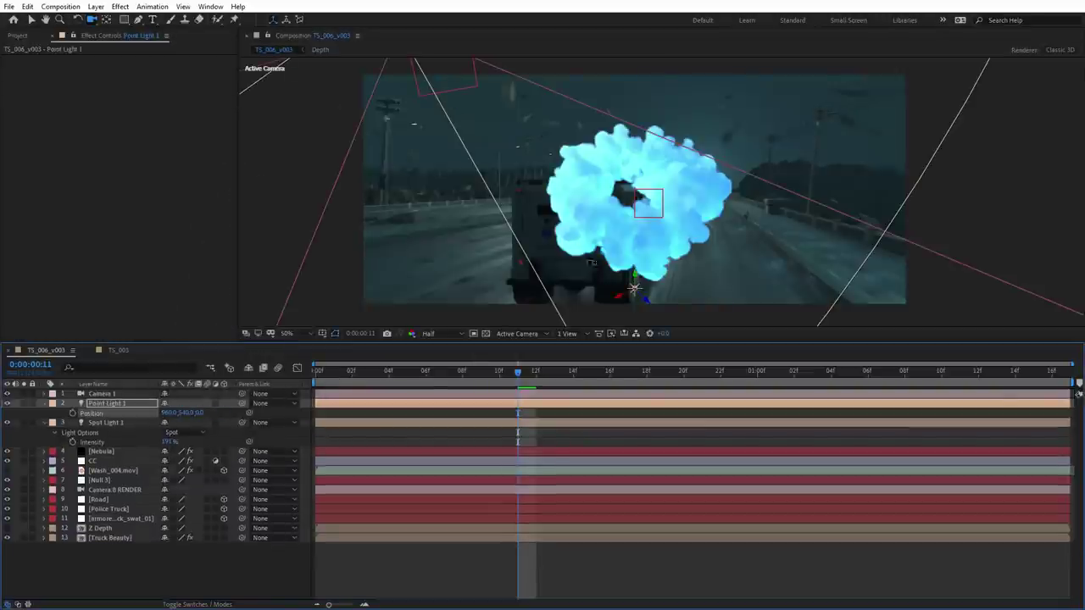
# Set Point Light 1's falloff distance to 27.
pyautogui.press('a')
pyautogui.press('a')
pyautogui.moveTo(167, 462)
pyautogui.mouseDown()
pyautogui.moveTo(136, 462)
pyautogui.moveTo(161, 462)
pyautogui.mouseUp()
# Orbit around the cloud to inspect the blue light's falloff, and delete Camera 1 to return to the shot camera.
pyautogui.press('v')
pyautogui.press('c')
pyautogui.moveTo(593, 270); pyautogui.dragTo(593, 199)
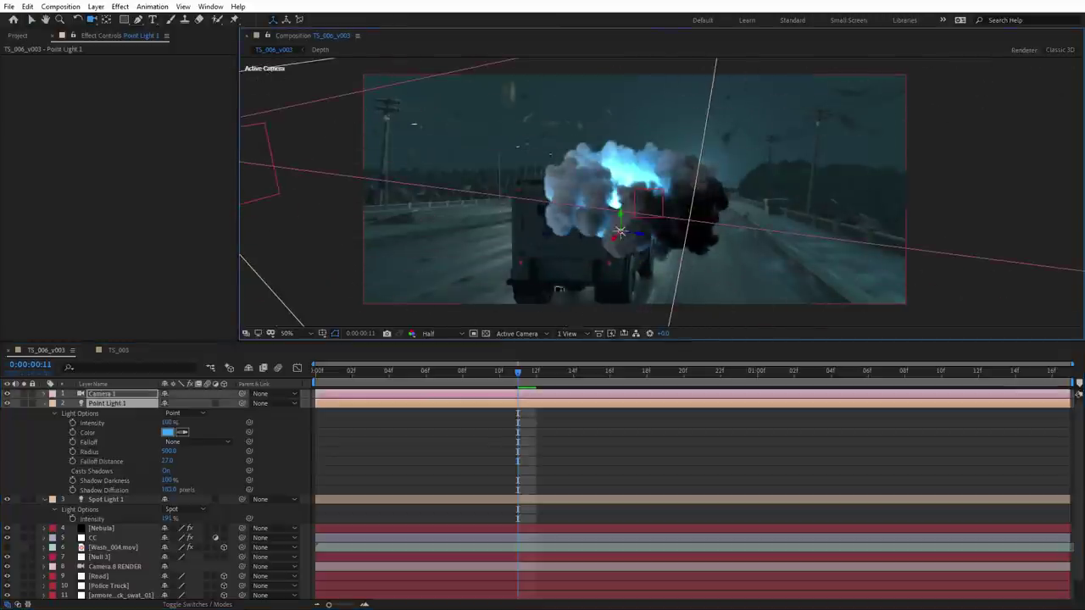
pyautogui.click(100, 395)
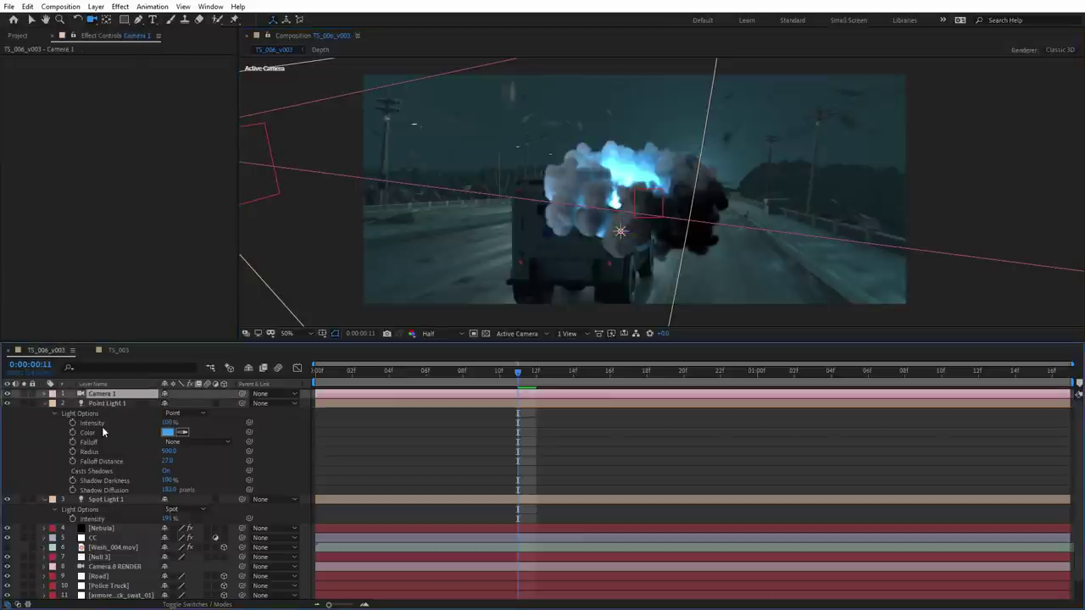
pyautogui.press('Delete')
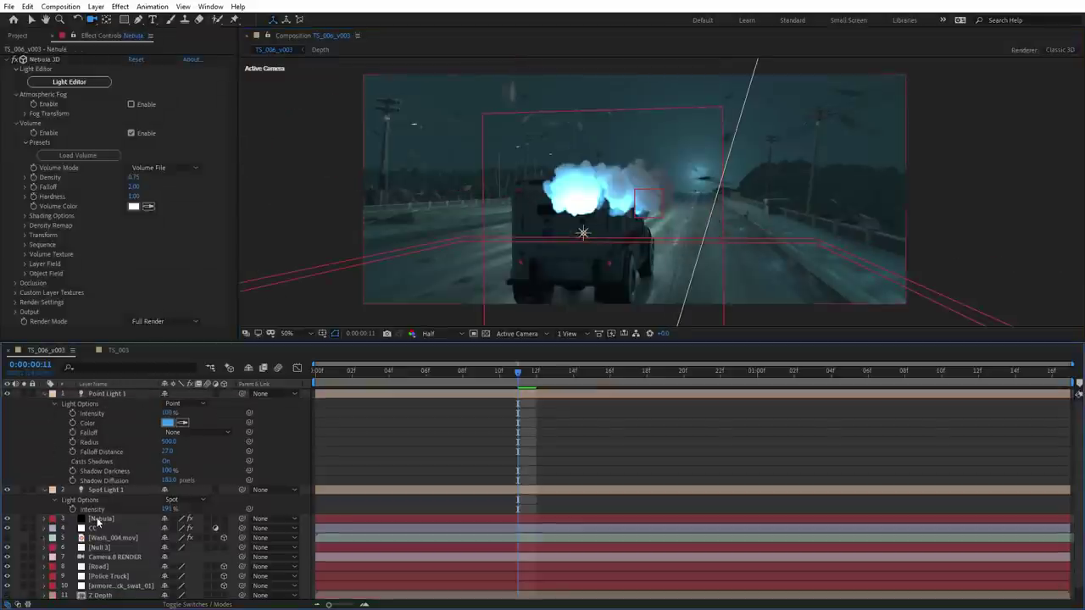
# In the Nebula layer's depth occlusion, use the Z Depth layer as the source and set the max range to 10000.
pyautogui.click(97, 517)
pyautogui.click(14, 124)
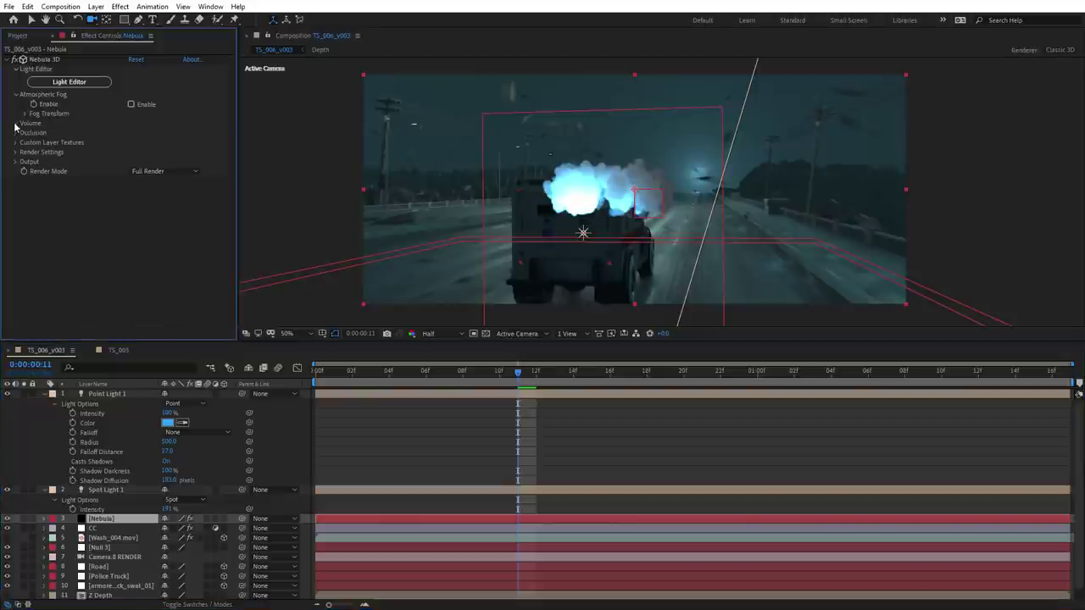
pyautogui.click(14, 133)
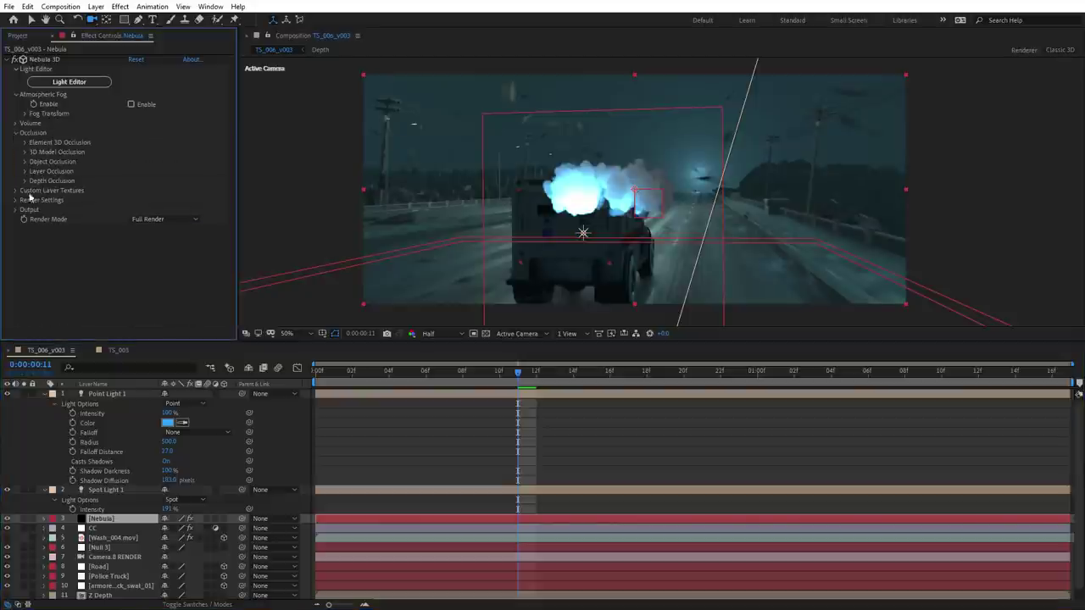
pyautogui.click(25, 181)
pyautogui.click(157, 200)
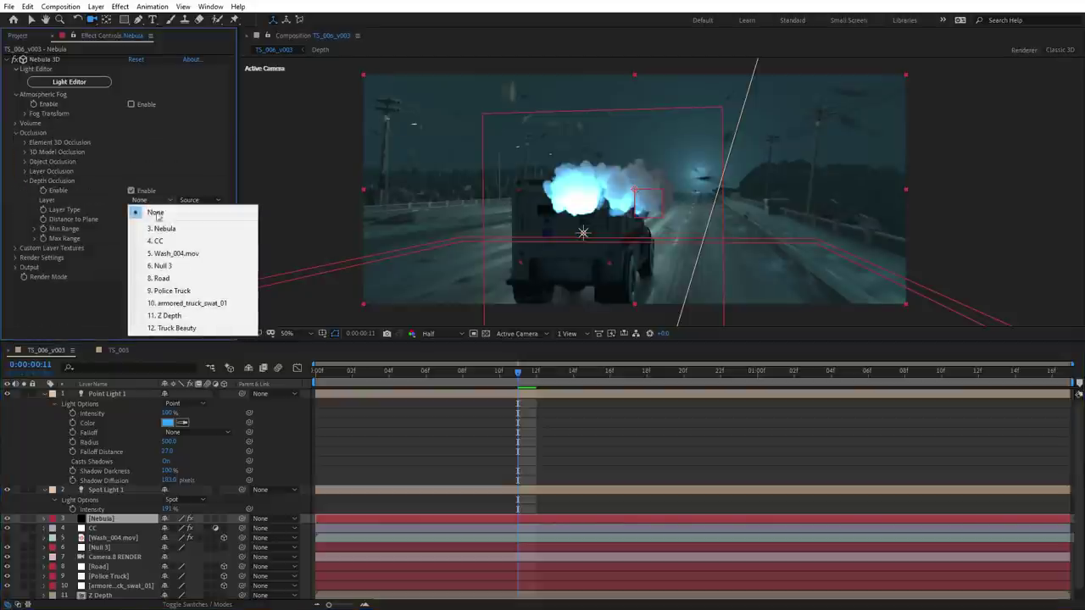
pyautogui.click(169, 315)
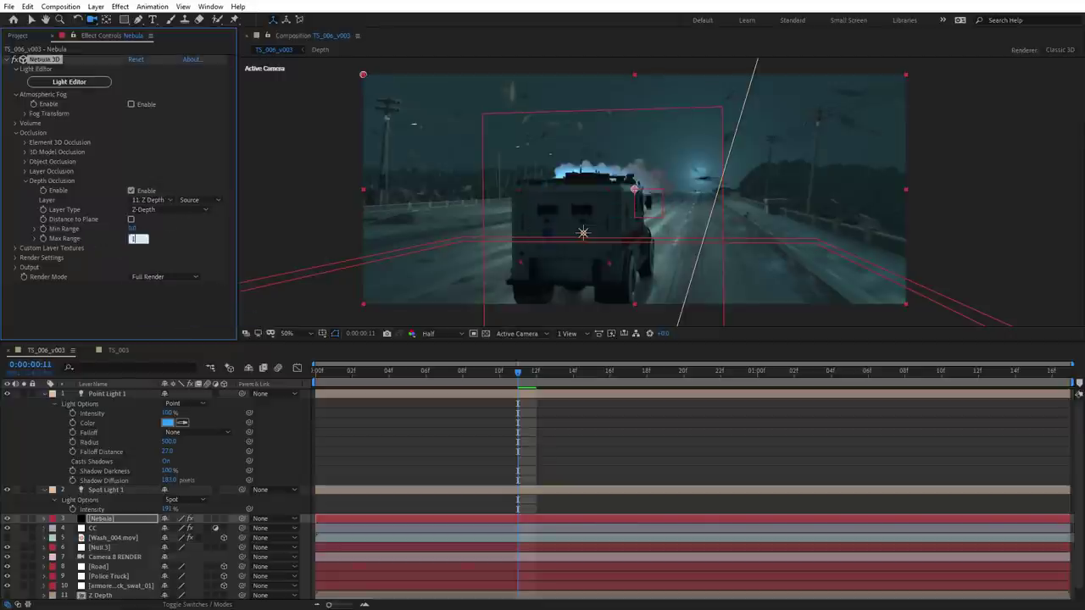
pyautogui.write('0000')
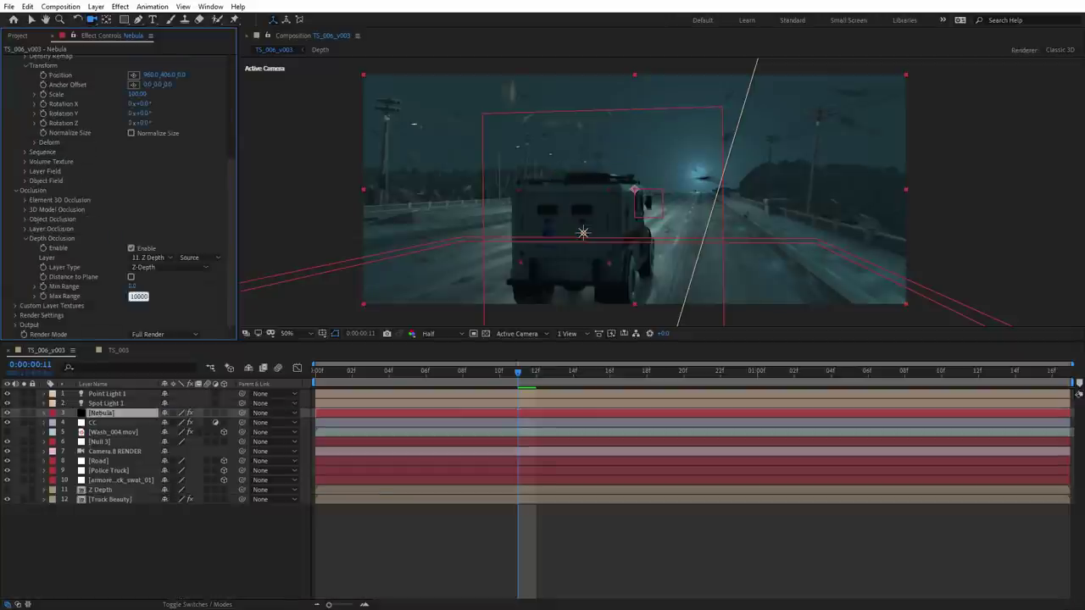
pyautogui.press('Return')
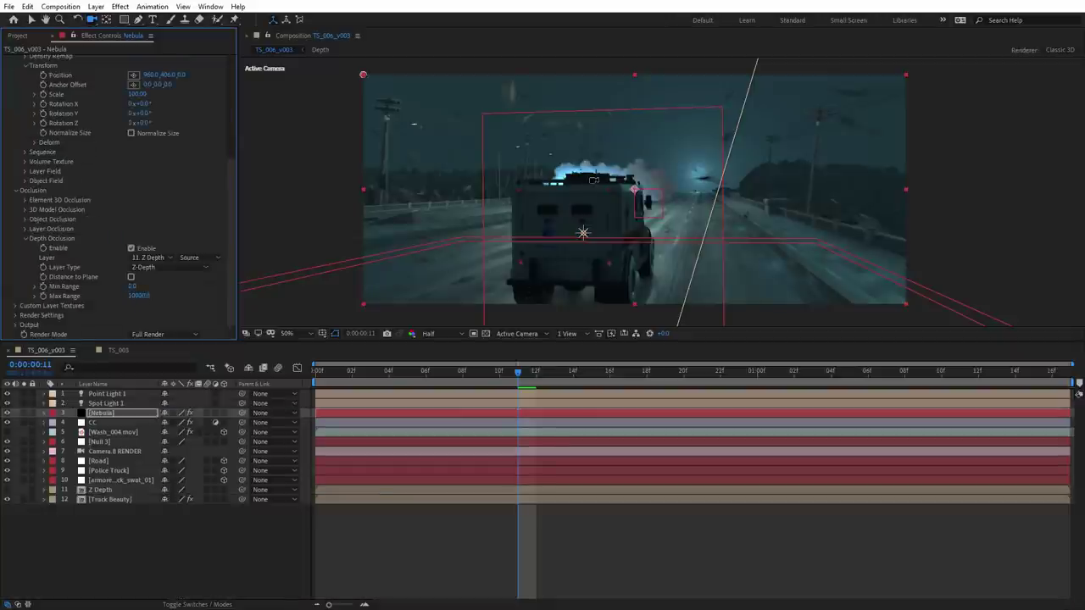
# Shift the Nebula volume slightly in X, enlarge it to fill the road behind the truck, and select Spot Light 1.
pyautogui.scroll(2, 122, 195)
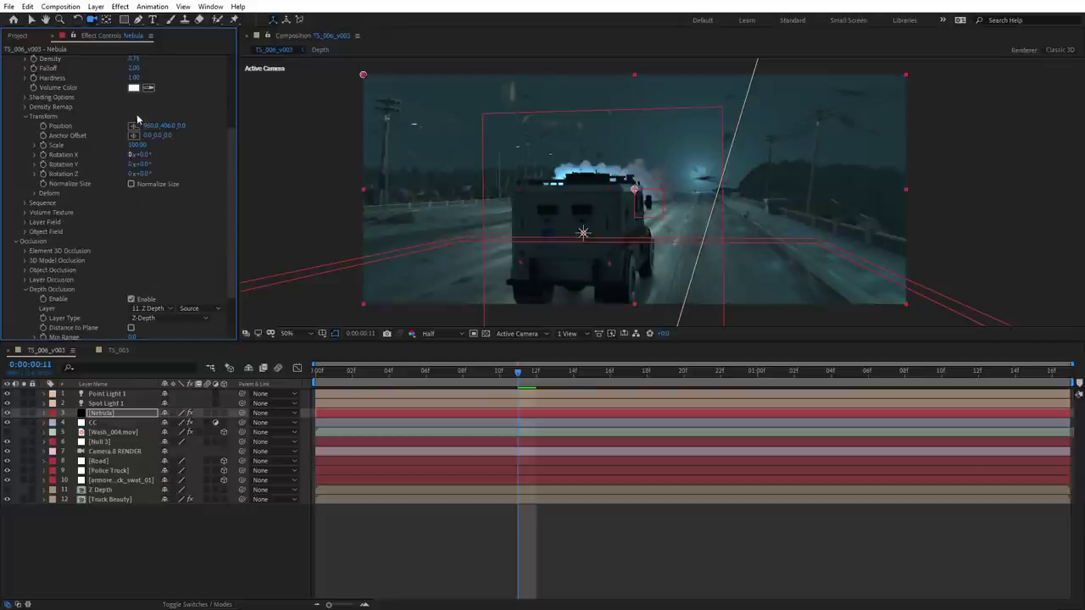
pyautogui.moveTo(145, 124); pyautogui.dragTo(204, 145)
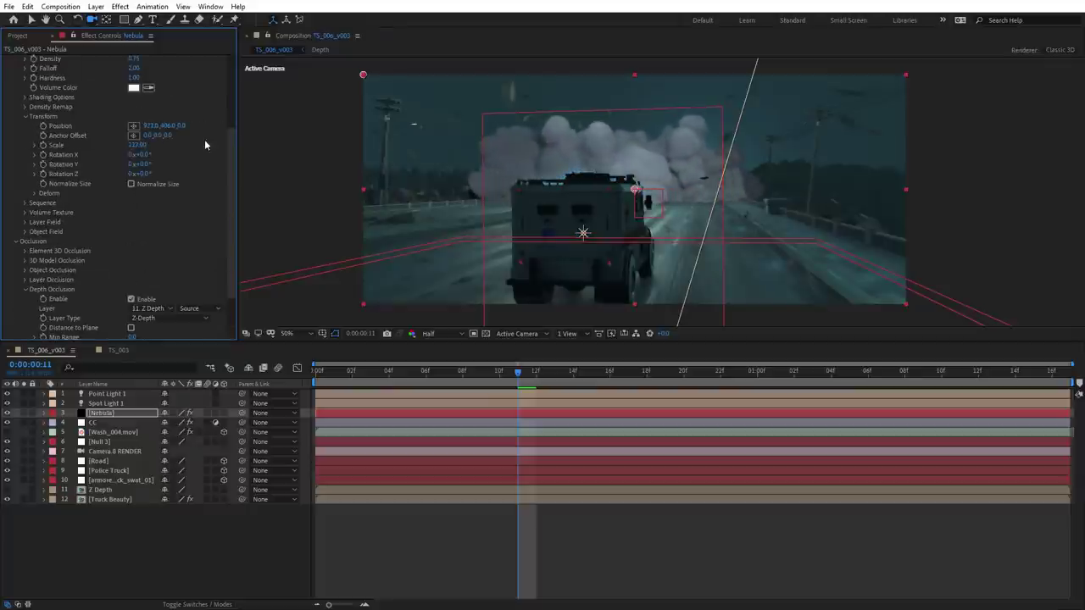
pyautogui.click(110, 404)
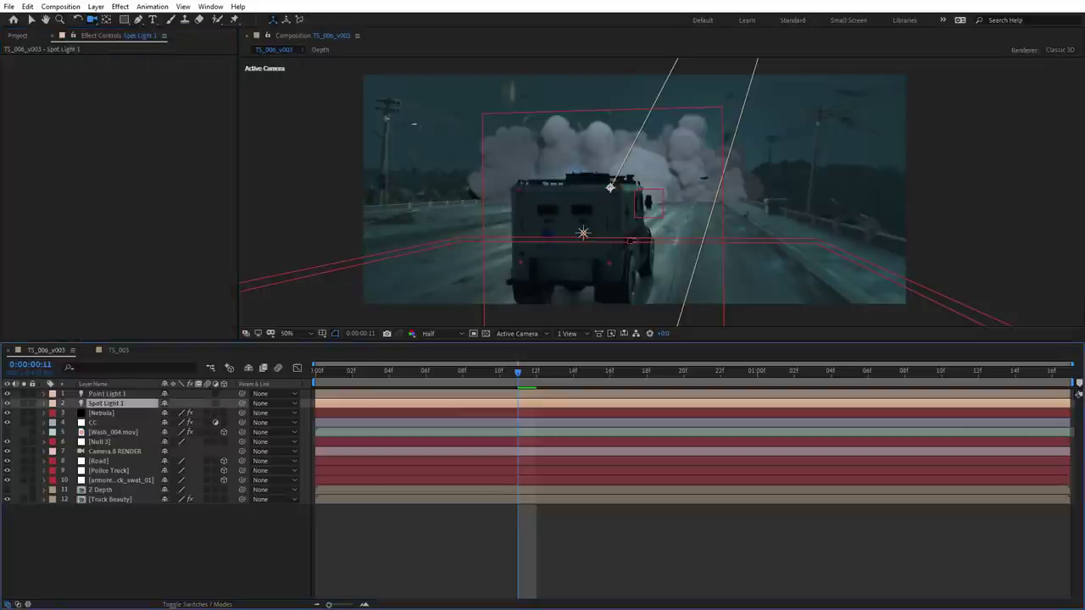
# Reposition Spot Light 1 in Z and above the far end of the smoke, setting its intensity to about 143%.
pyautogui.press('p')
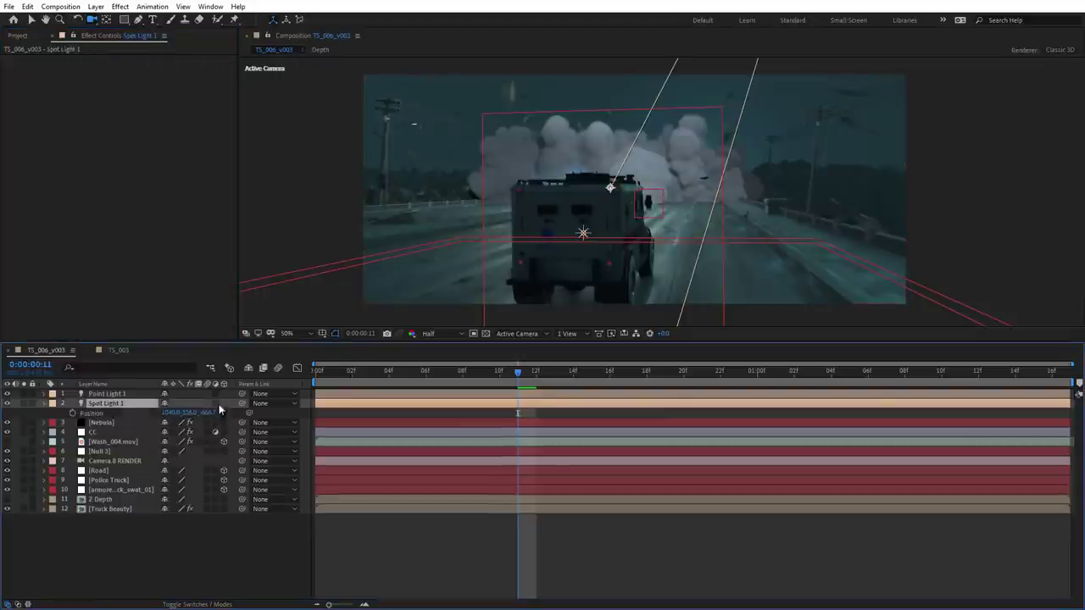
pyautogui.moveTo(204, 417); pyautogui.dragTo(237, 407)
pyautogui.press('v')
pyautogui.moveTo(678, 115); pyautogui.dragTo(834, 40)
pyautogui.press('t')
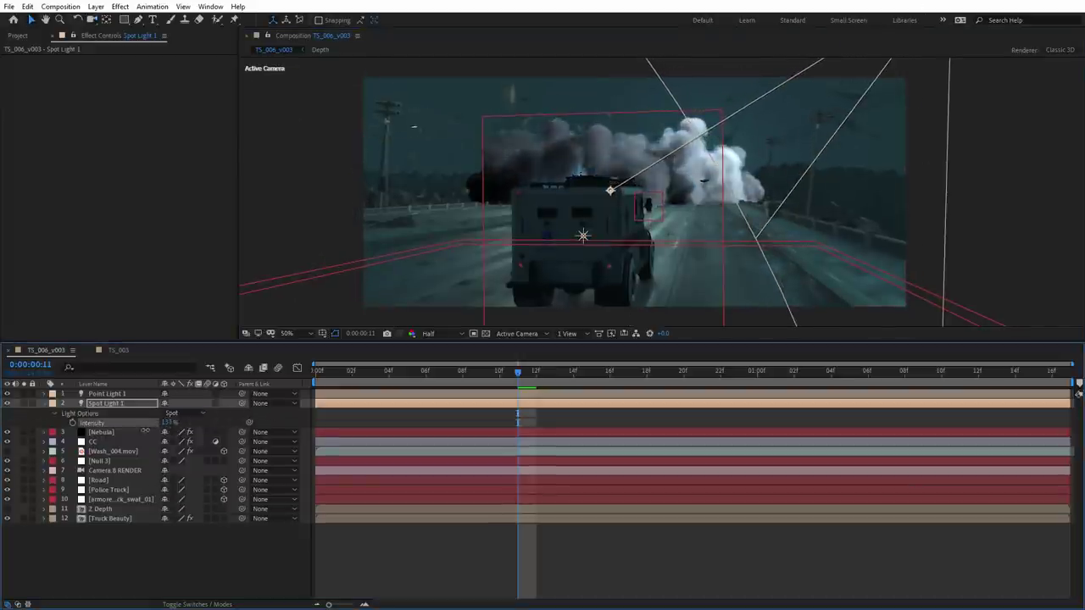
# In the Nebula layer's volume shading options, set the emissive color to the dark blue-grey 171F22.
pyautogui.click(101, 432)
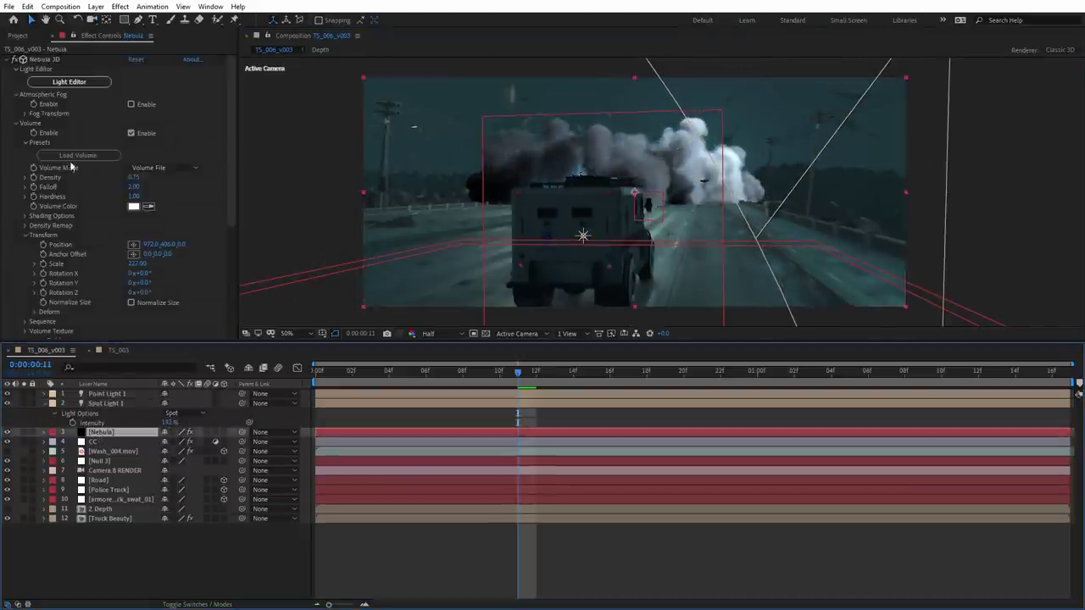
pyautogui.click(18, 126)
pyautogui.click(17, 127)
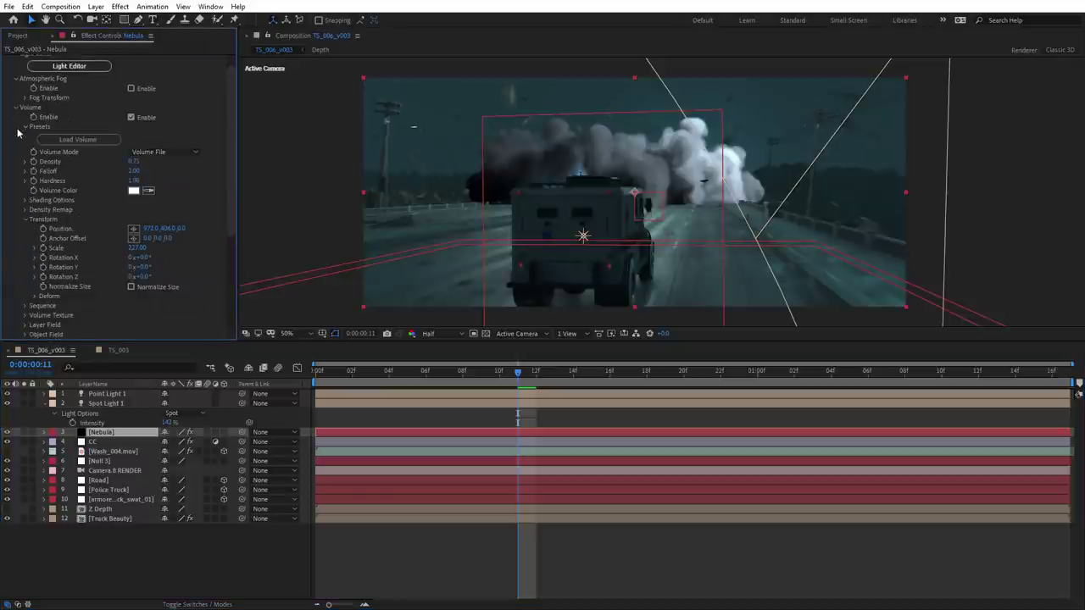
pyautogui.click(25, 200)
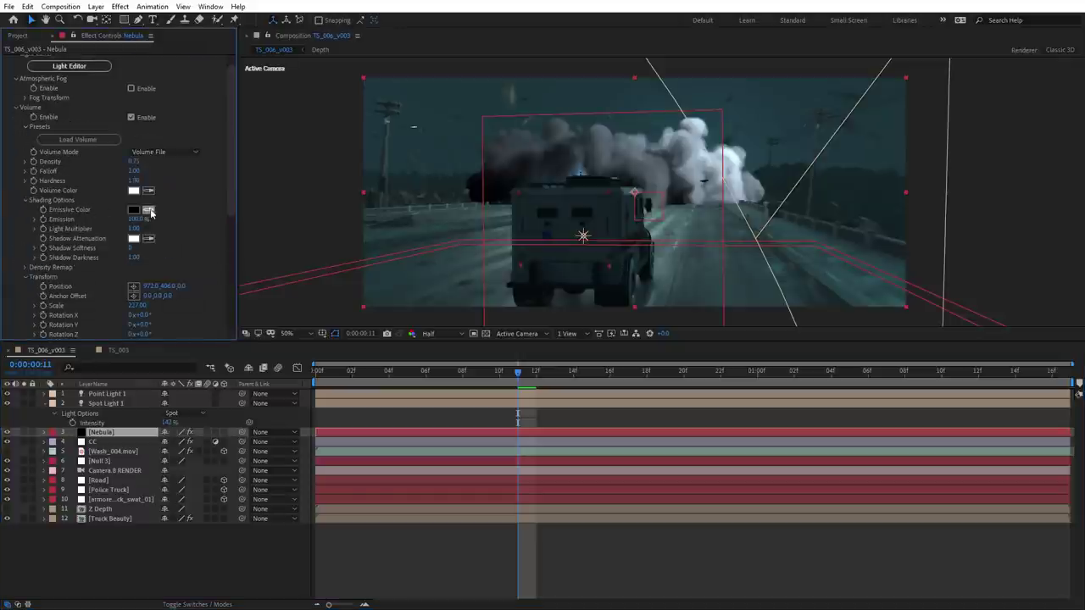
pyautogui.click(133, 210)
pyautogui.click(174, 61)
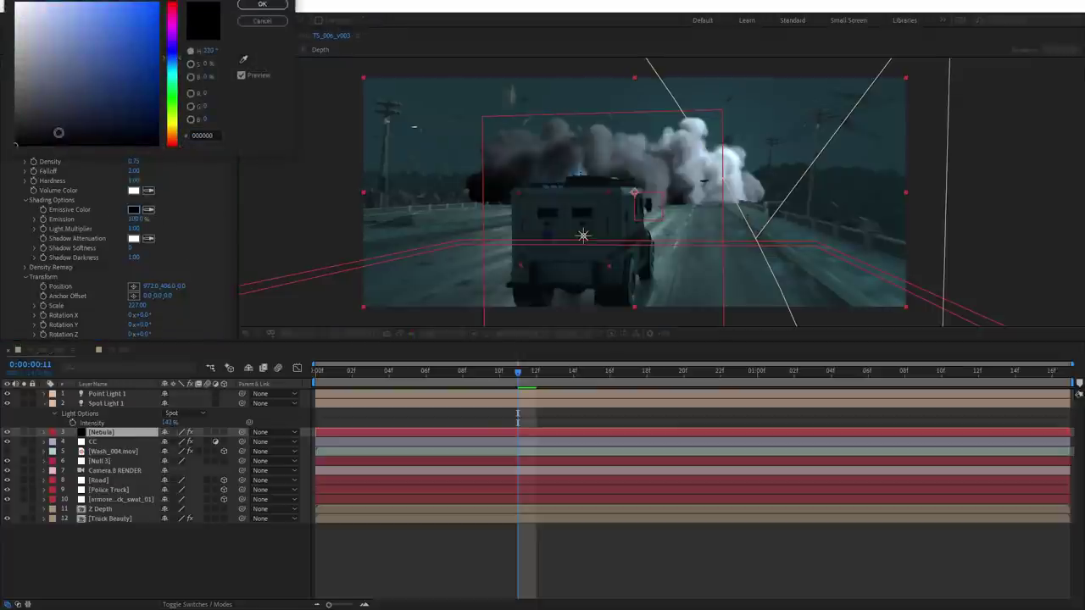
pyautogui.moveTo(57, 132); pyautogui.dragTo(56, 129)
pyautogui.moveTo(172, 72); pyautogui.dragTo(172, 73)
pyautogui.moveTo(72, 130); pyautogui.dragTo(63, 128)
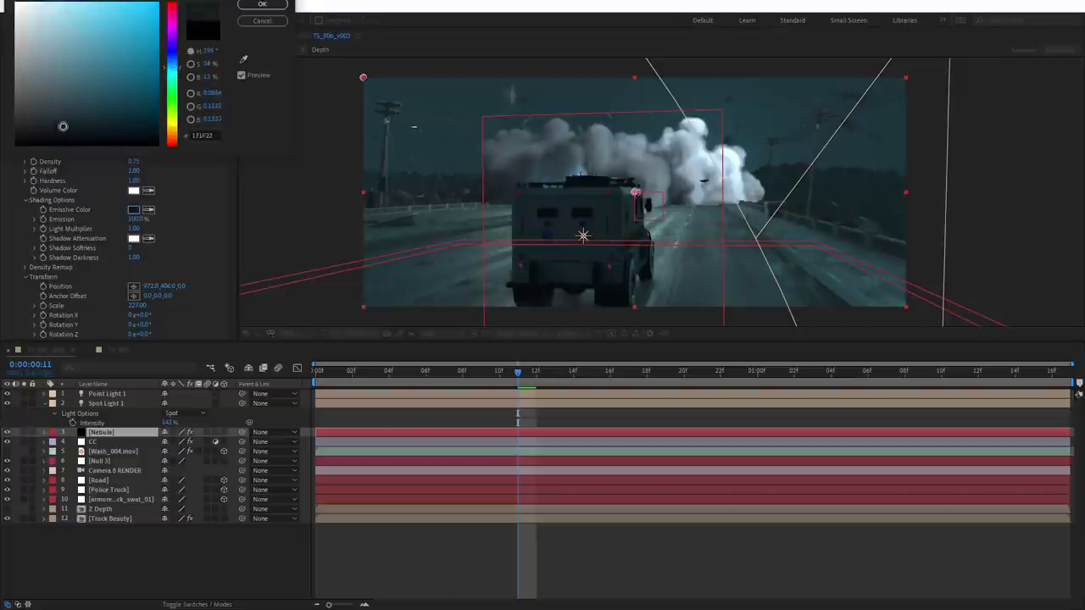
pyautogui.press('Return')
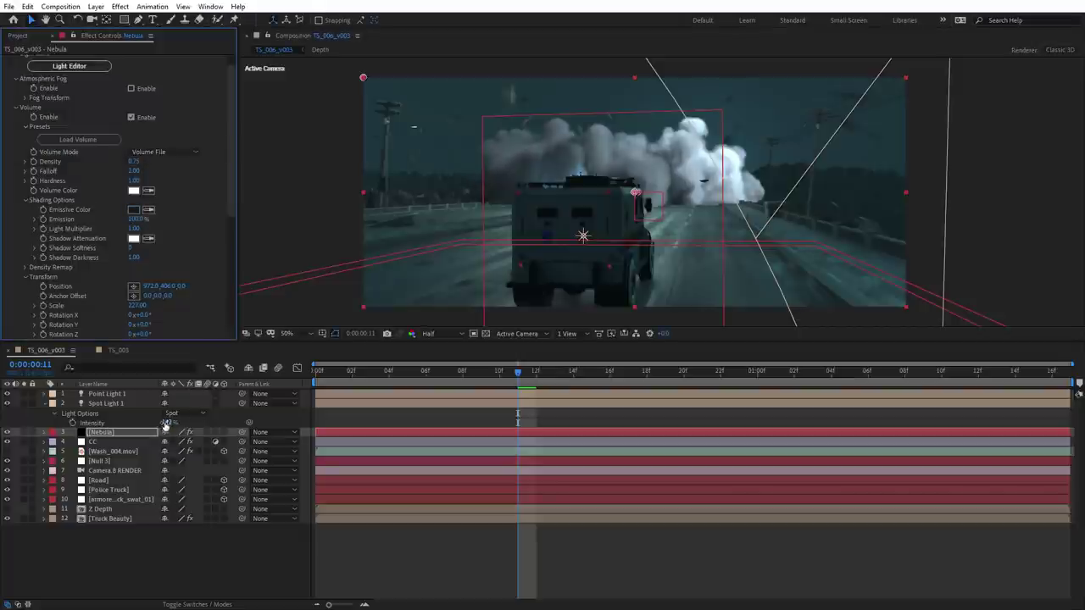
# Set Spot Light 1's intensity to 93%, and move Point Light 1 to the truck's side mirror with 182% intensity.
pyautogui.click(85, 405)
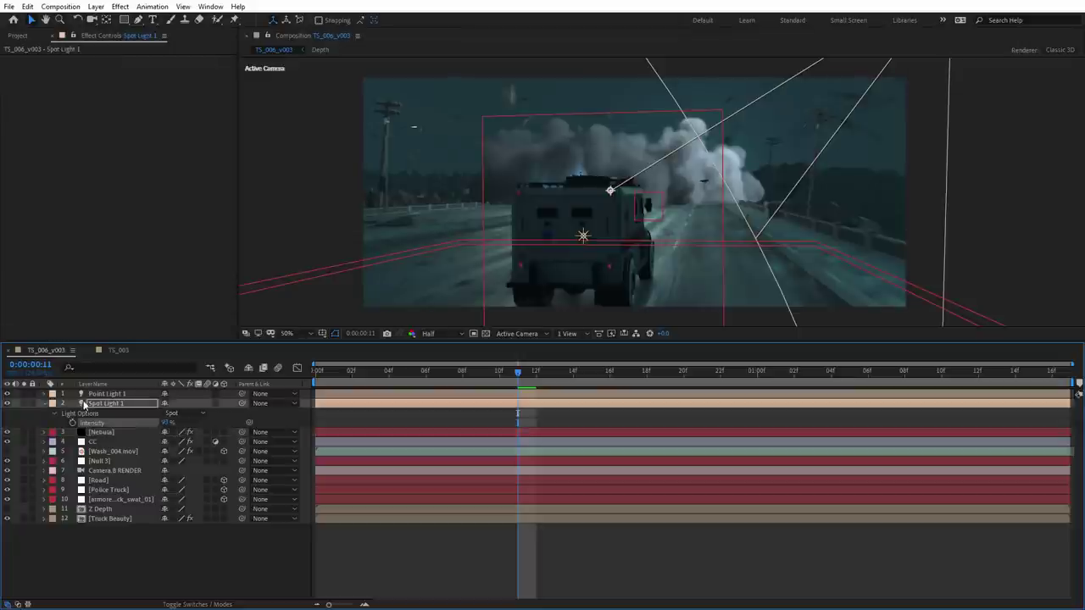
pyautogui.click(99, 394)
pyautogui.moveTo(583, 240); pyautogui.dragTo(643, 209)
pyautogui.press('t')
pyautogui.moveTo(191, 408); pyautogui.dragTo(211, 409)
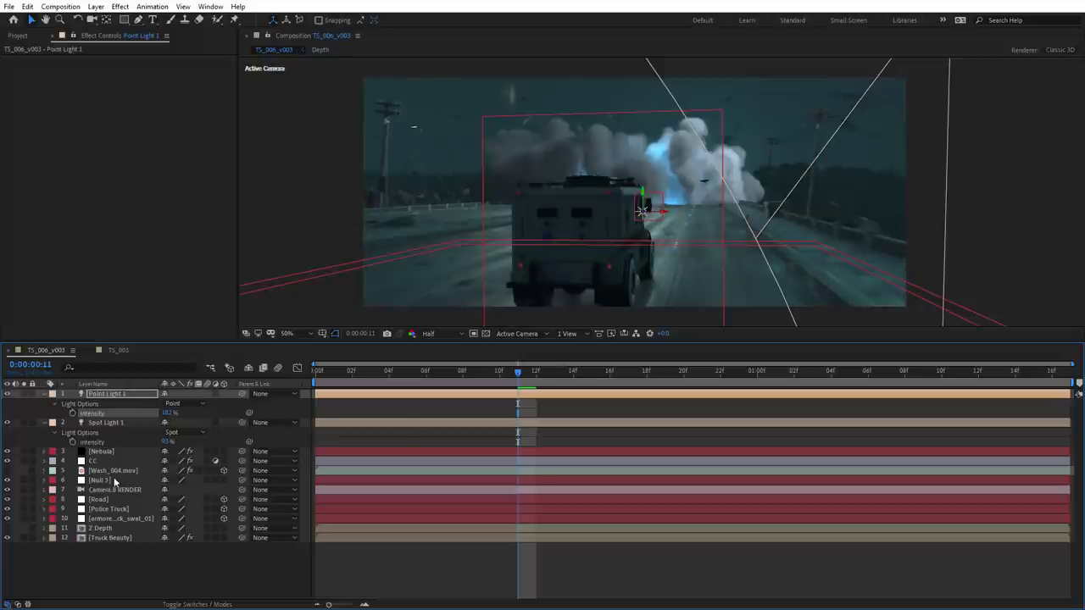
# In the Nebula Light Editor, connect a Flicker node to Point Light 1 with an amount of 25%, and preview the shot.
pyautogui.click(102, 451)
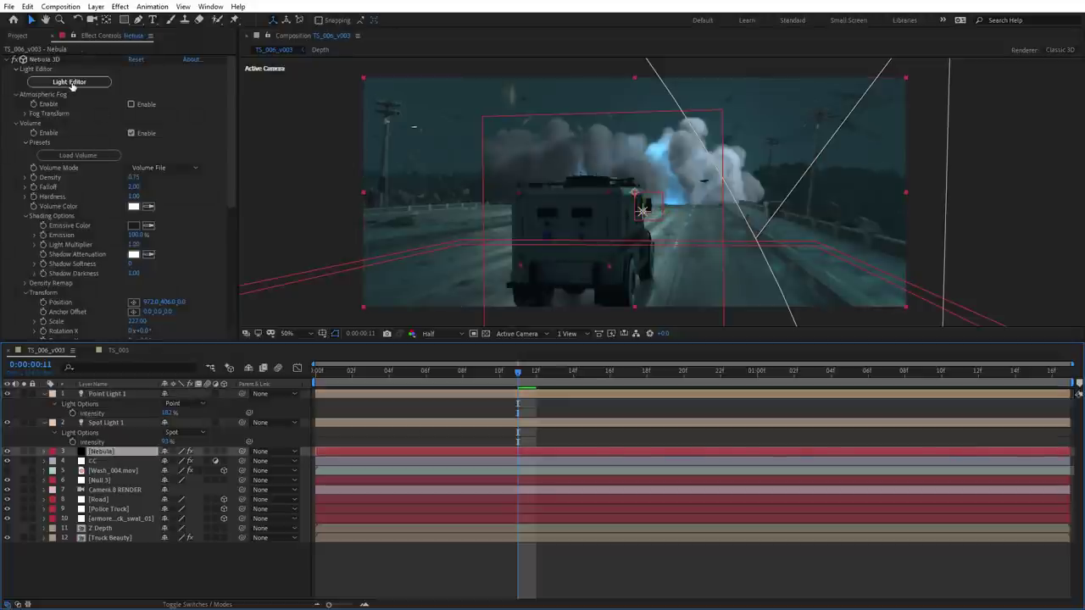
pyautogui.click(70, 81)
pyautogui.click(195, 256)
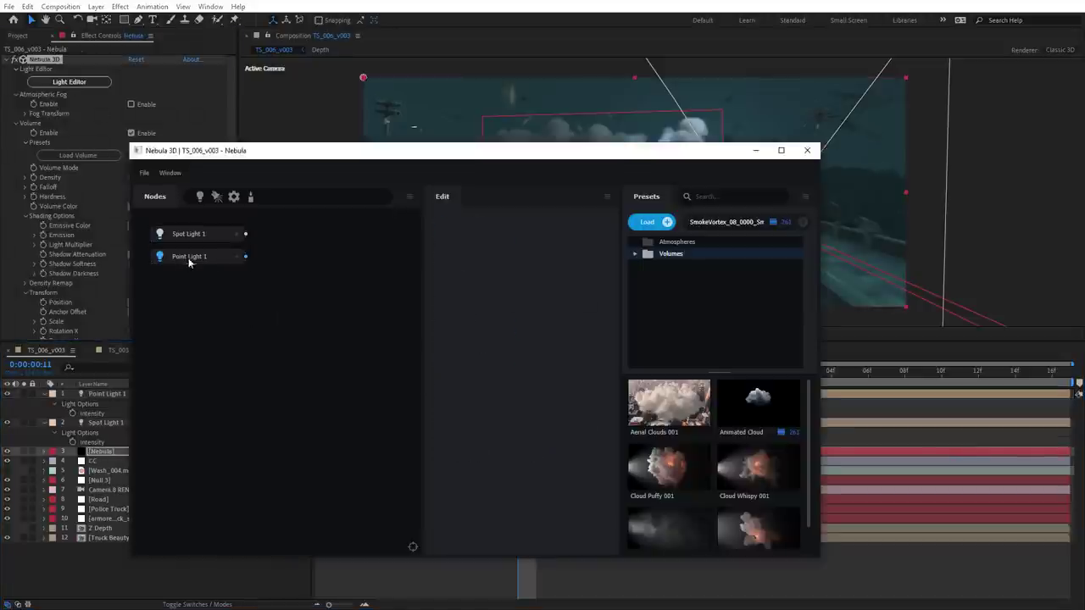
pyautogui.moveTo(334, 161); pyautogui.dragTo(503, 322)
pyautogui.moveTo(421, 358); pyautogui.dragTo(449, 425)
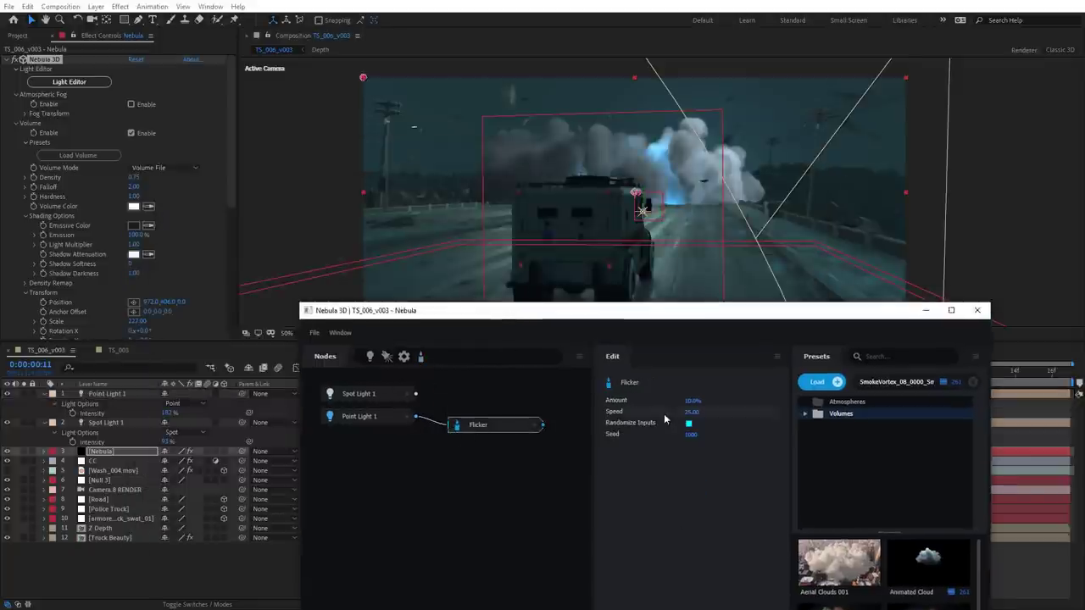
pyautogui.click(691, 399)
pyautogui.write('25')
pyautogui.press('Return')
pyautogui.click(977, 310)
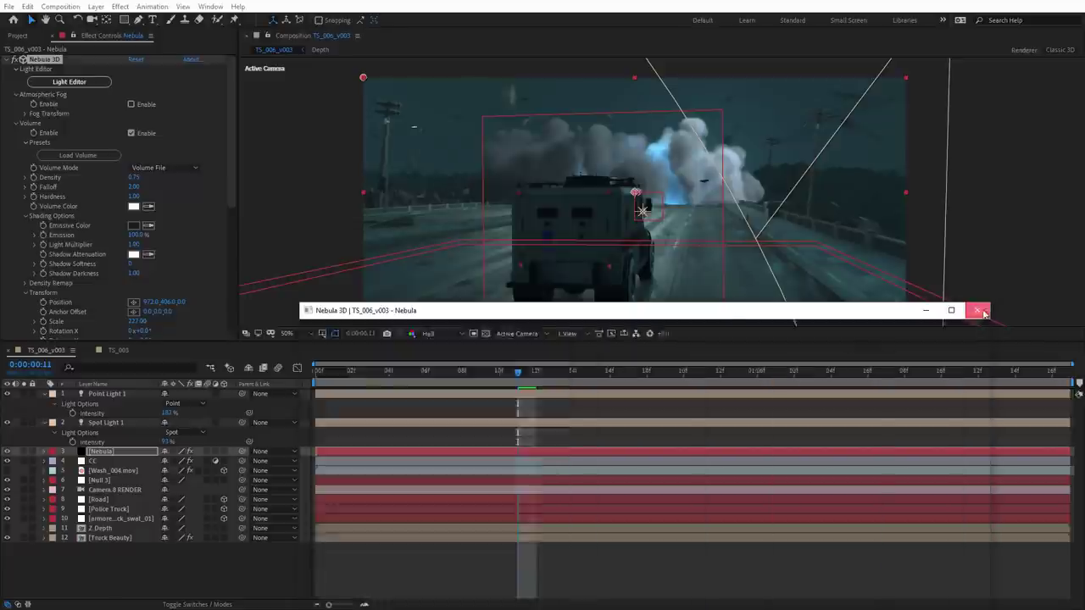
pyautogui.press('space')
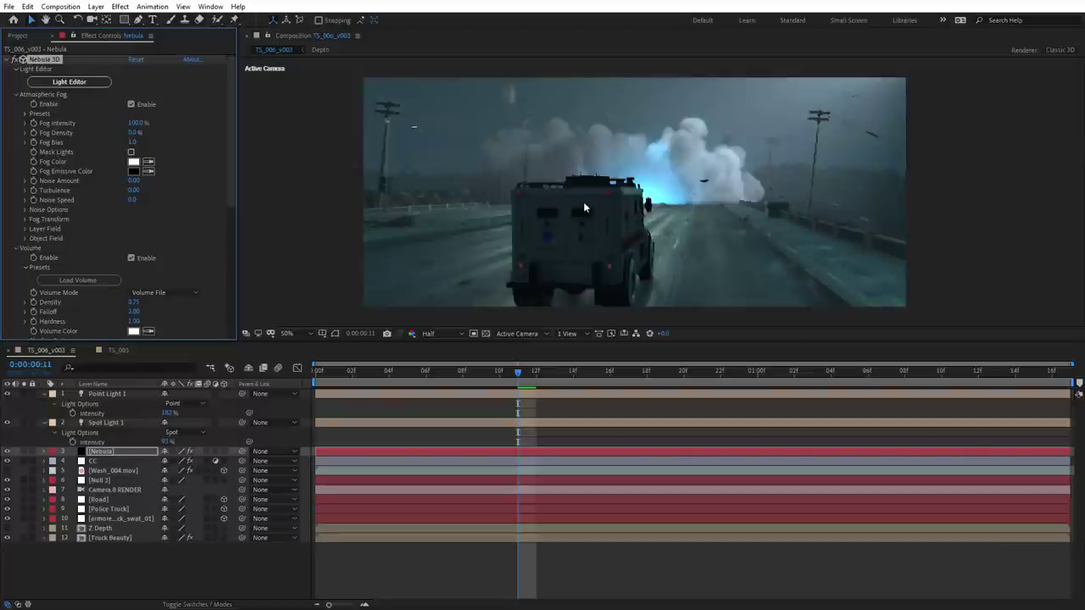
# Add a temporary camera and orbit around the scene to inspect the fog and light beams.
pyautogui.hotkey('ctrl', 'alt', 'shift', 'c')
pyautogui.press('Return')
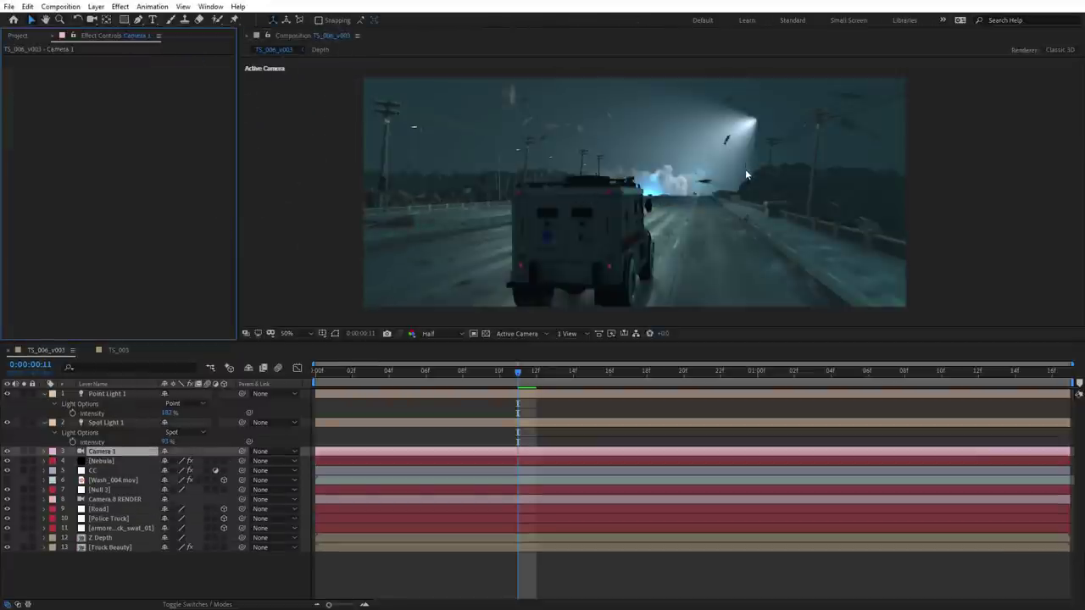
pyautogui.moveTo(662, 205); pyautogui.dragTo(689, 203)
# Switch to the TS_003 composition and play through the truck shot to review the attached spot lights.
pyautogui.click(118, 350)
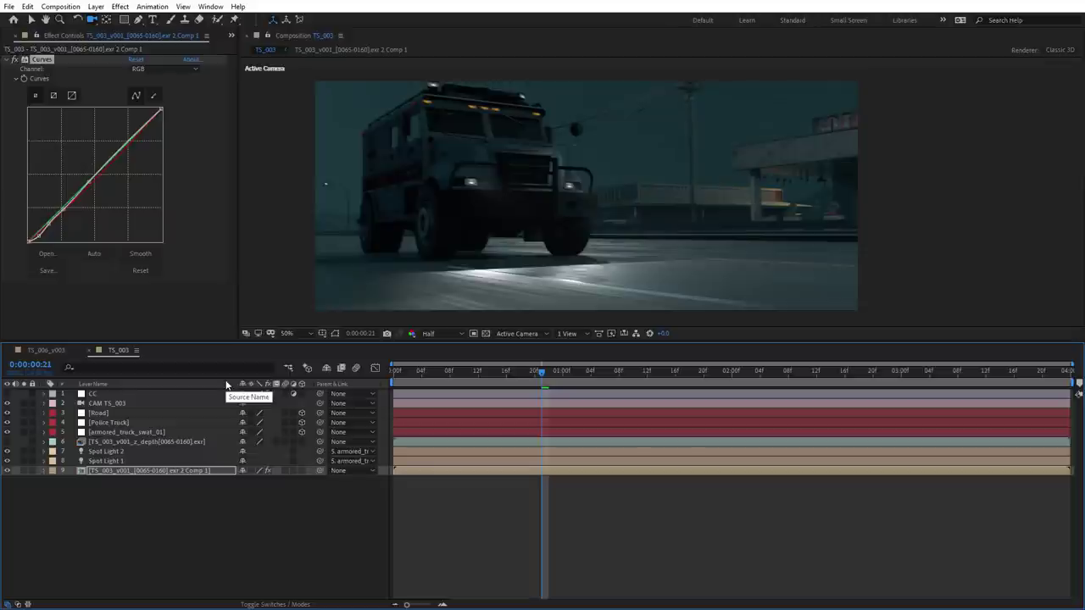
pyautogui.click(101, 453)
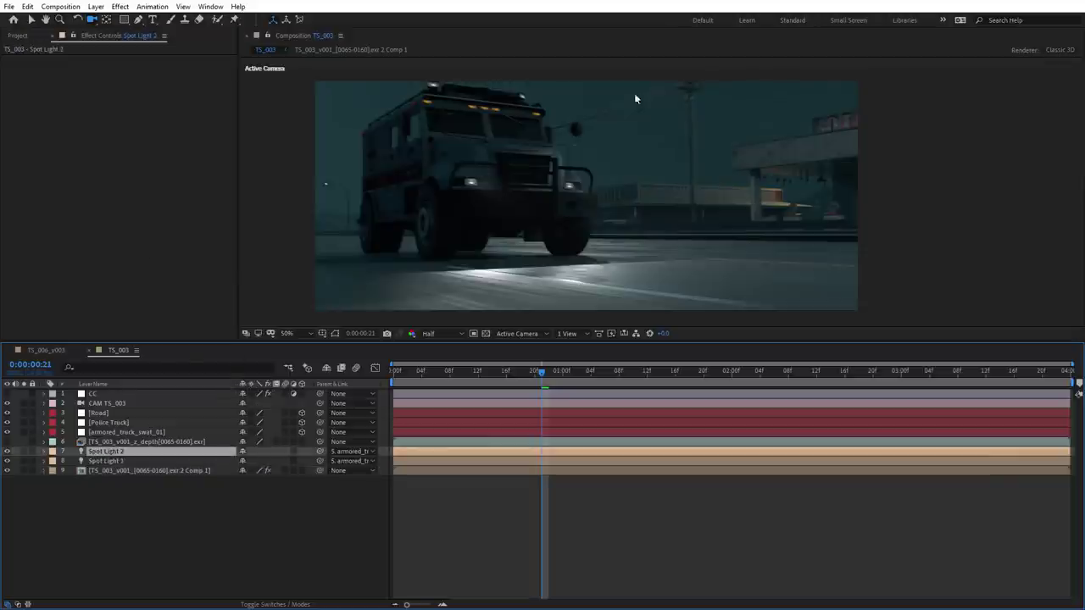
pyautogui.press('space')
pyautogui.click(422, 376)
pyautogui.moveTo(422, 375); pyautogui.dragTo(947, 398)
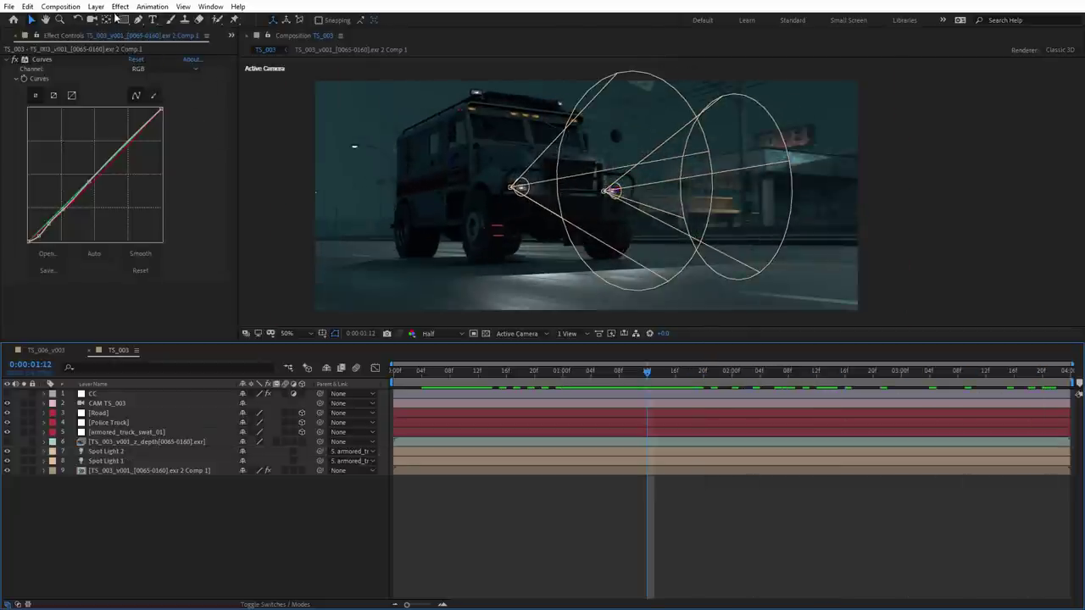
# Add a black solid above the TS_003 layers, apply the Nebula 3D effect to it, and preview the headlight beams.
pyautogui.click(95, 5)
pyautogui.moveTo(110, 19)
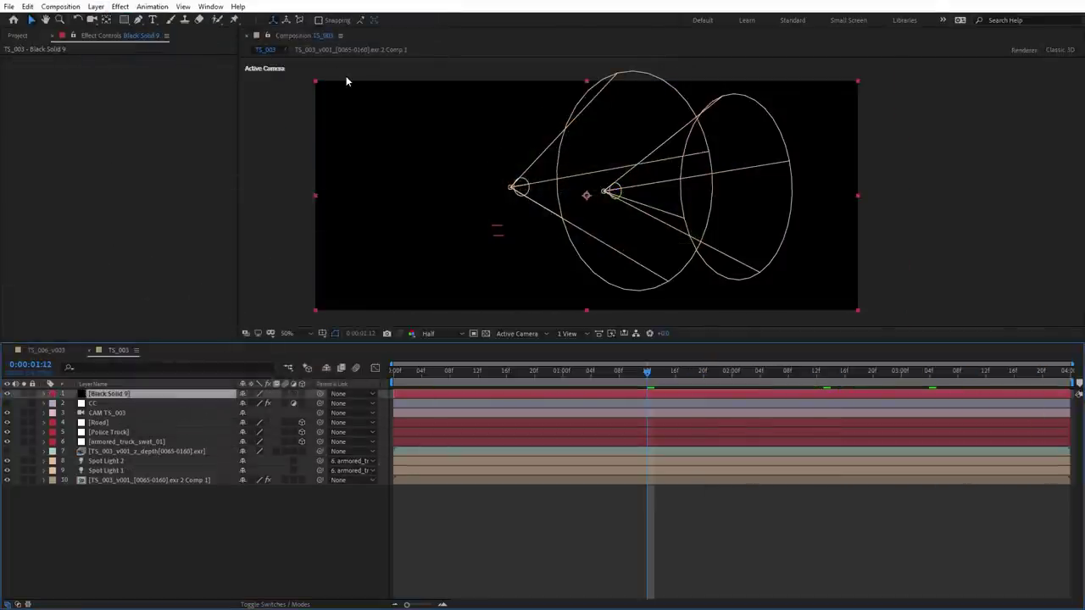
pyautogui.hotkey('ctrl', 'space')
pyautogui.write('radi')
pyautogui.press('Return')
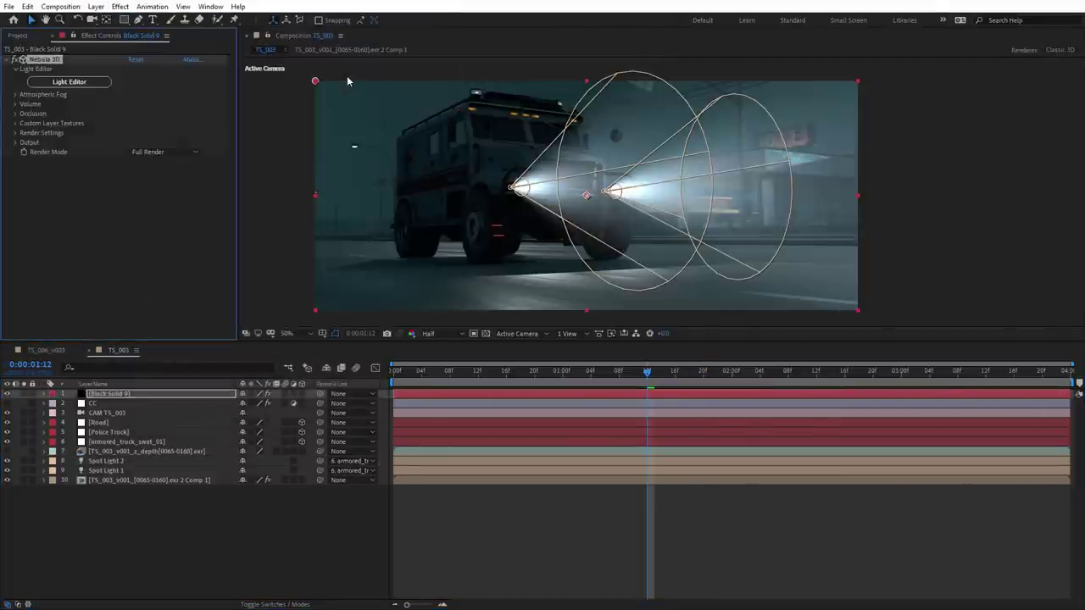
pyautogui.press('space')
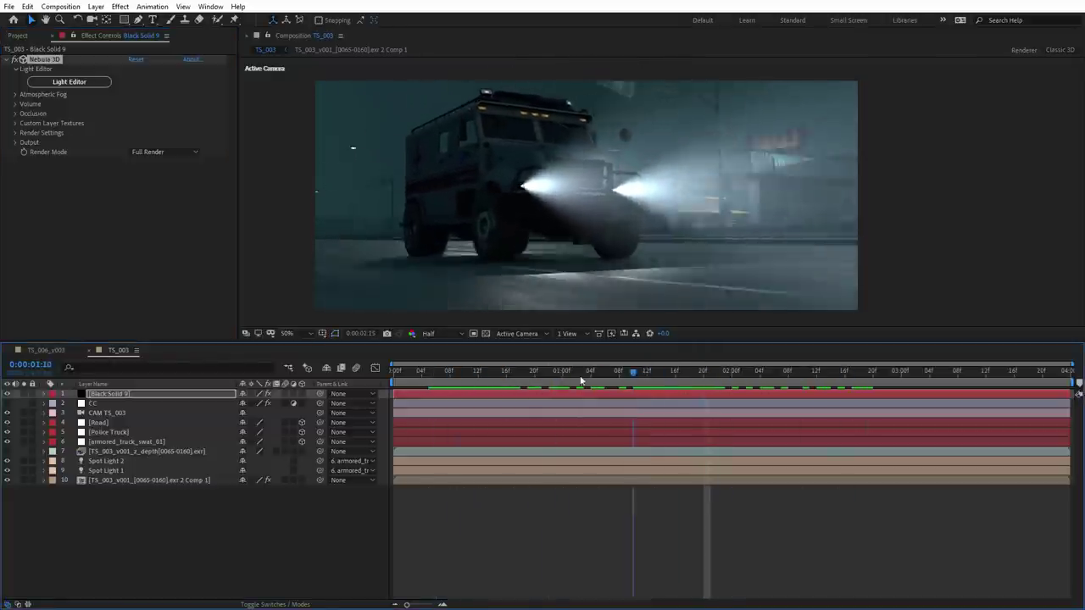
# In the atmospheric fog, set the noise amount to 0.82 and fog intensity to 374%, and scrub through the shot.
pyautogui.click(15, 94)
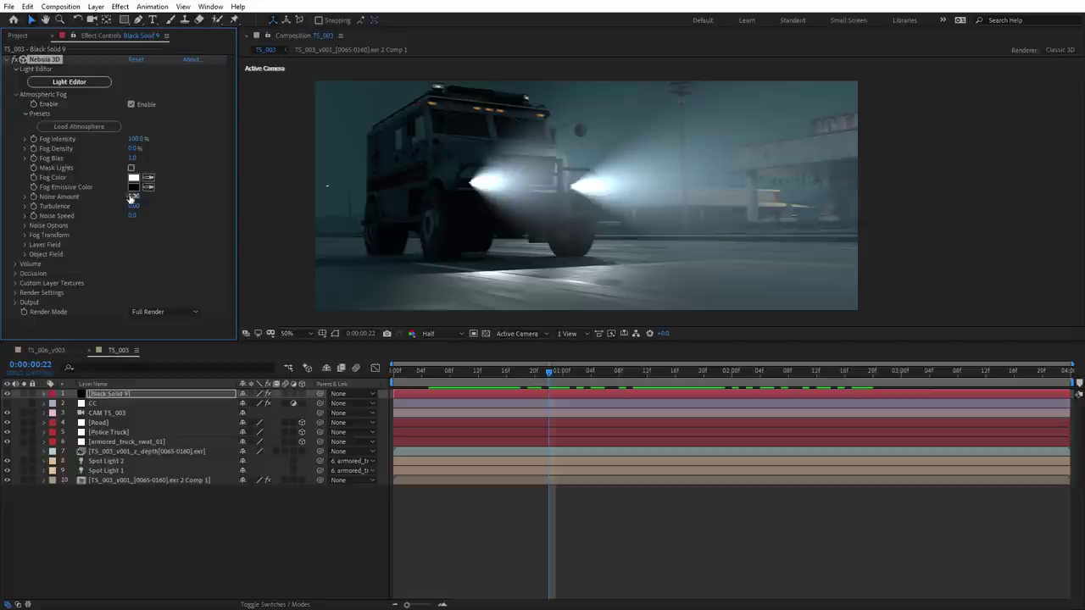
pyautogui.moveTo(132, 196); pyautogui.dragTo(181, 201)
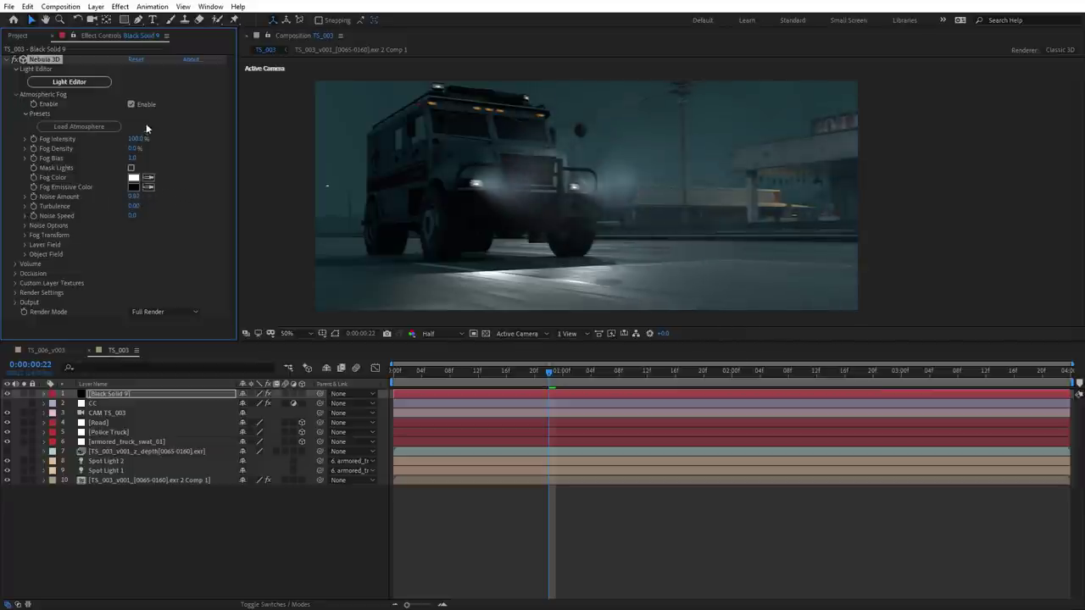
pyautogui.moveTo(136, 139); pyautogui.dragTo(252, 140)
pyautogui.moveTo(607, 372); pyautogui.dragTo(670, 375)
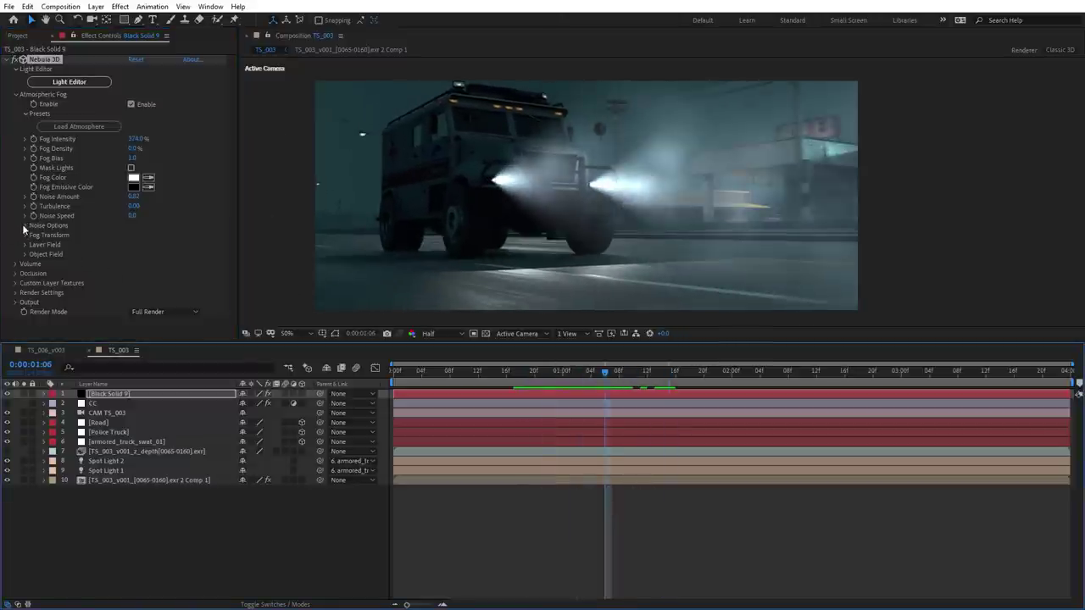
# Shape a dip in the middle of the fog noise's density graph and set the noise detail level to 4.
pyautogui.click(24, 226)
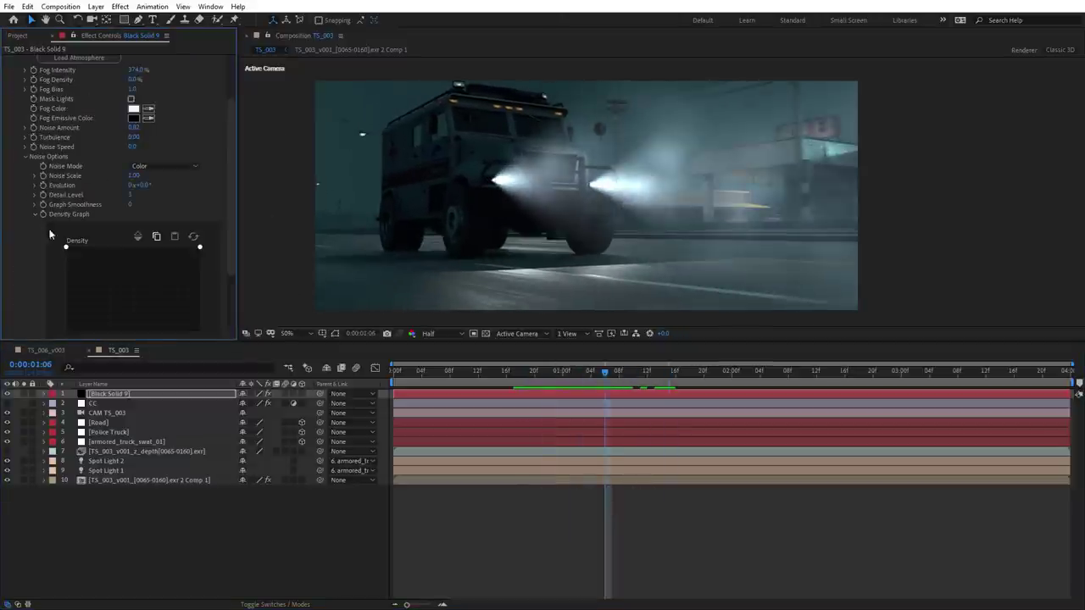
pyautogui.moveTo(119, 247); pyautogui.dragTo(117, 288)
pyautogui.moveTo(141, 248); pyautogui.dragTo(142, 253)
pyautogui.click(131, 195)
pyautogui.write('4')
pyautogui.press('Return')
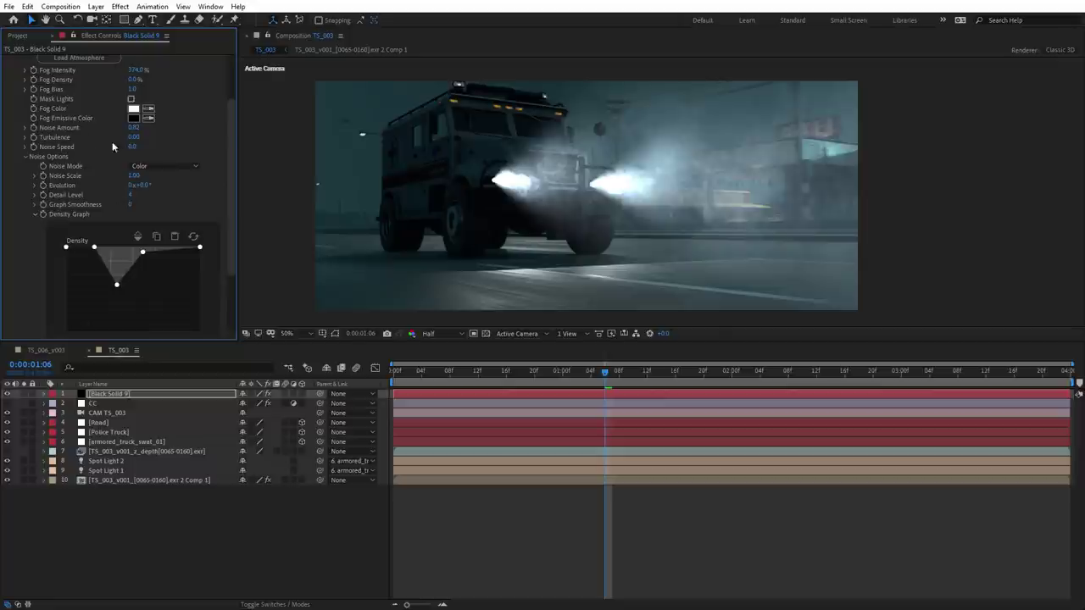
# Set the fog turbulence to 0.73, make the density graph's dip shallower, and preview the result.
pyautogui.moveTo(134, 137); pyautogui.dragTo(196, 136)
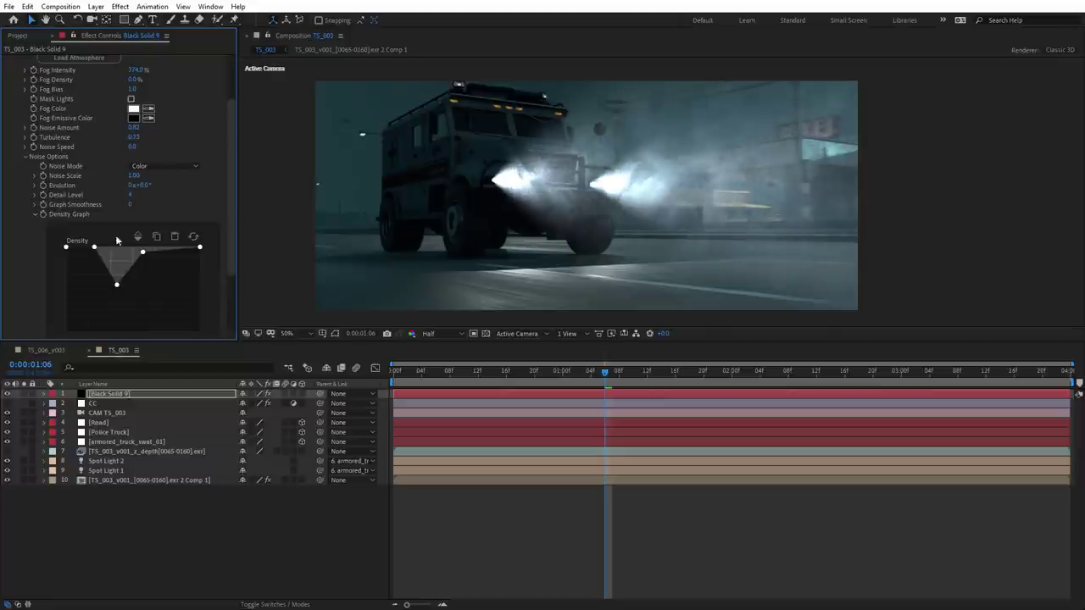
pyautogui.moveTo(118, 285); pyautogui.dragTo(118, 274)
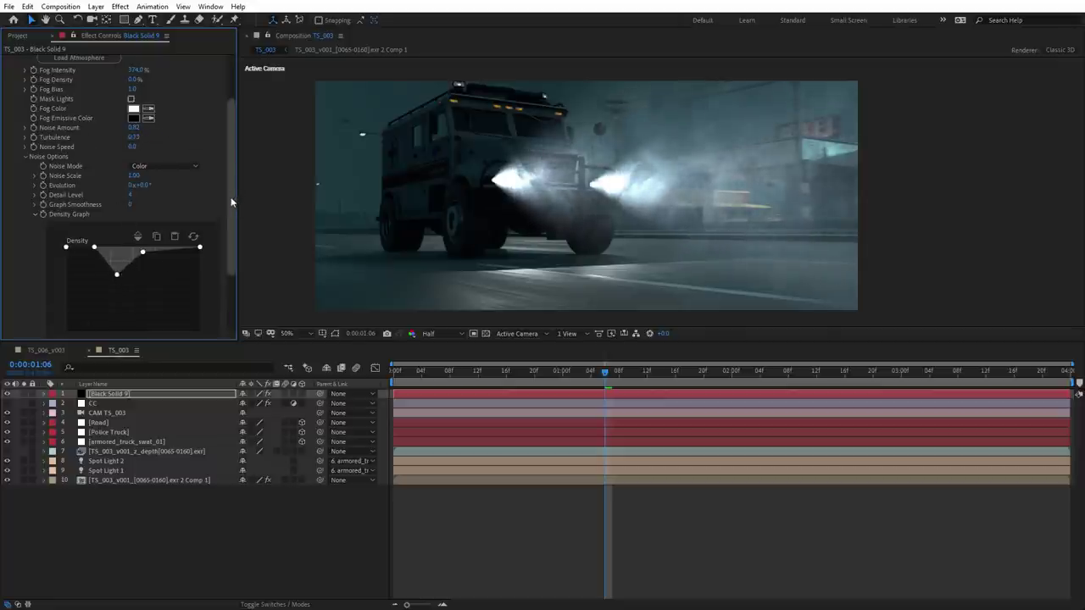
pyautogui.scroll(-3, 170, 272)
pyautogui.scroll(-2, 183, 320)
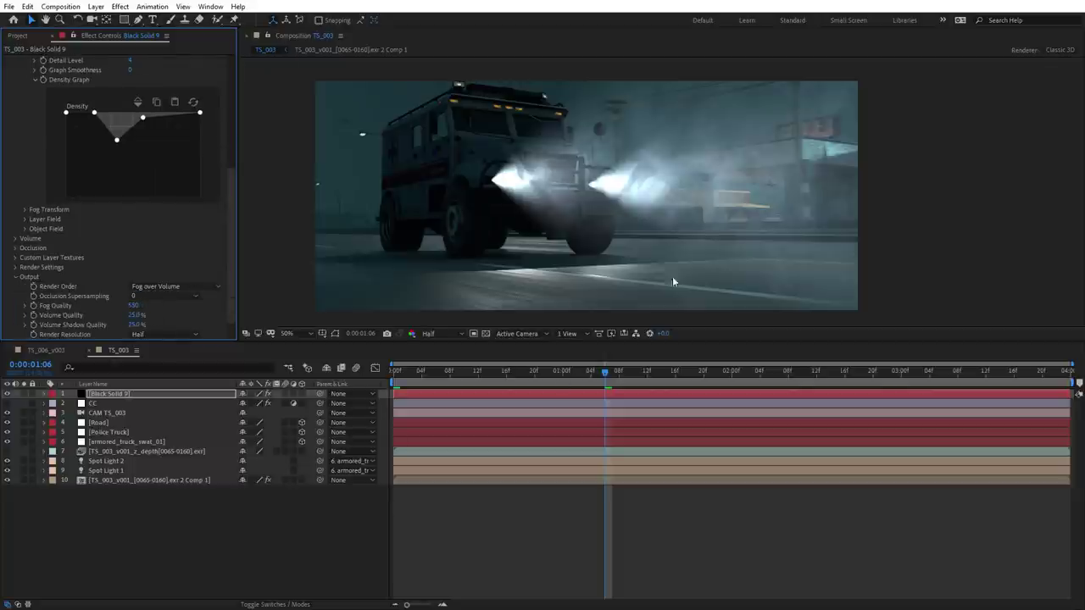
pyautogui.press('space')
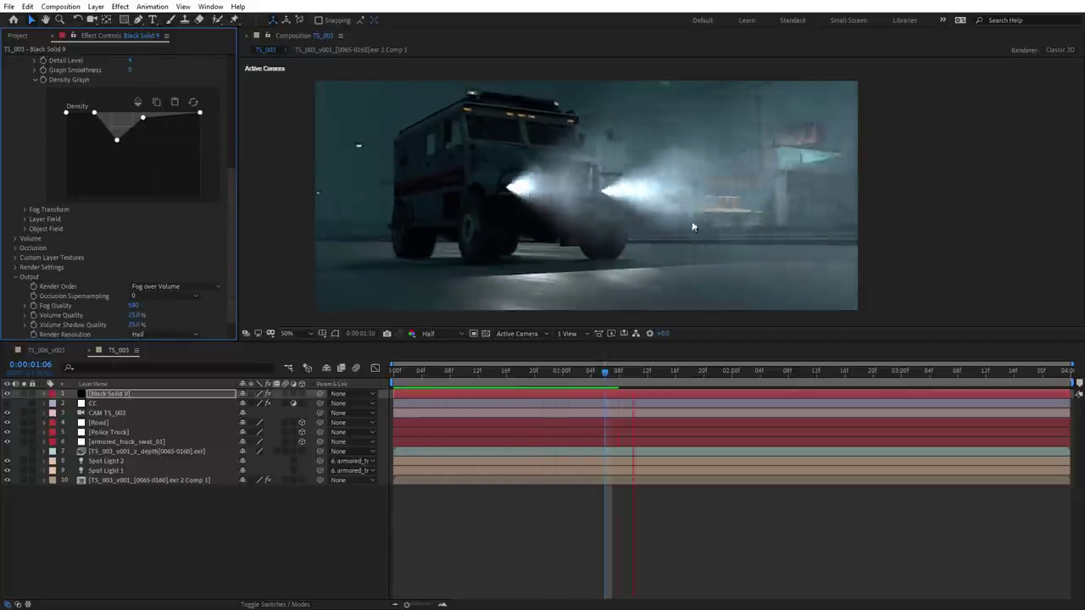
# Set the fog noise scale to 0.64, enable motion blur on the Nebula solid, and preview the shot.
pyautogui.scroll(4, 158, 274)
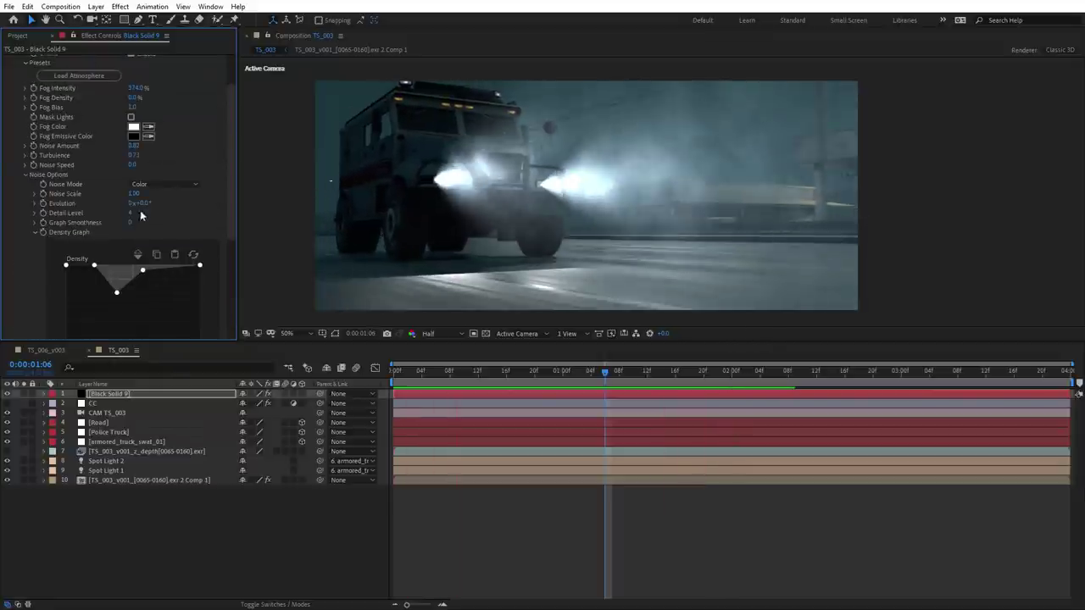
pyautogui.moveTo(136, 195); pyautogui.dragTo(118, 194)
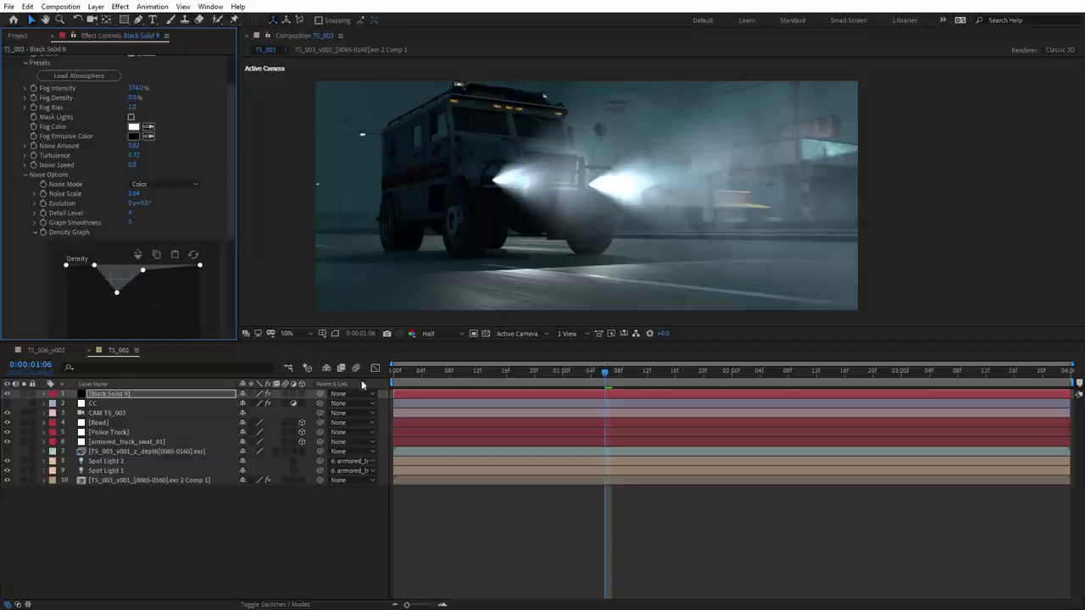
pyautogui.click(289, 394)
pyautogui.press('space')
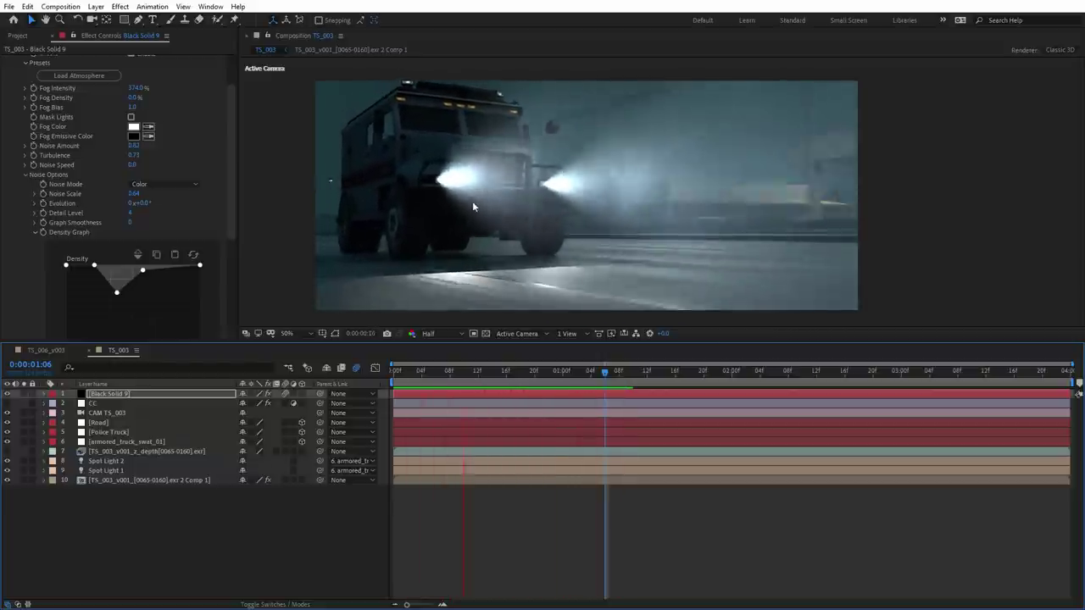
pyautogui.press('space')
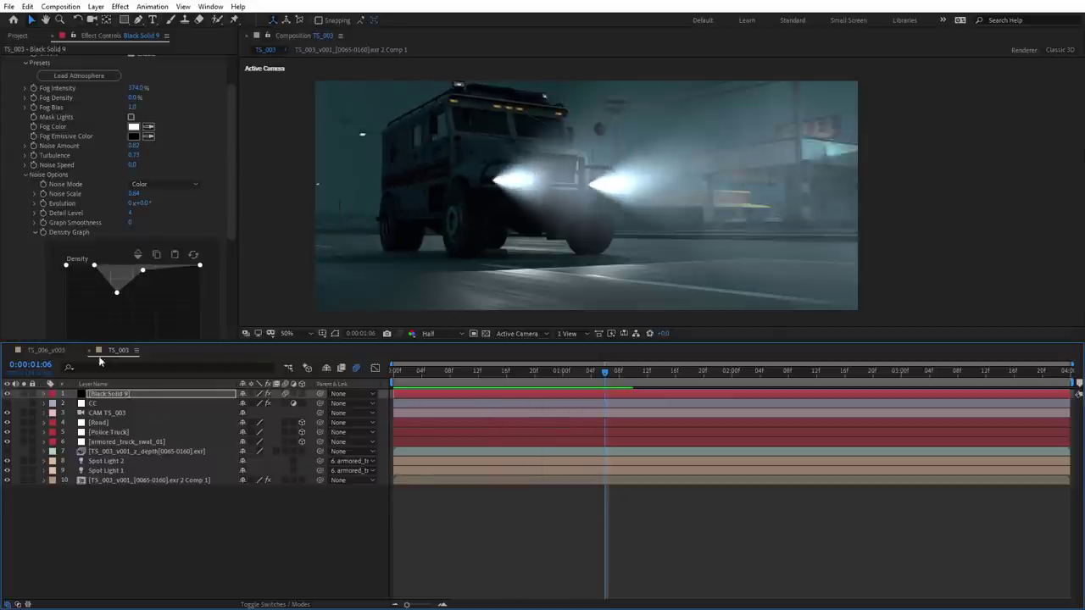
# In the Nebula 3D light editor, increase Spot Light 1's radius to about 27 and set Spot Light 2's radius to 25.
pyautogui.scroll(3, 90, 183)
pyautogui.click(71, 82)
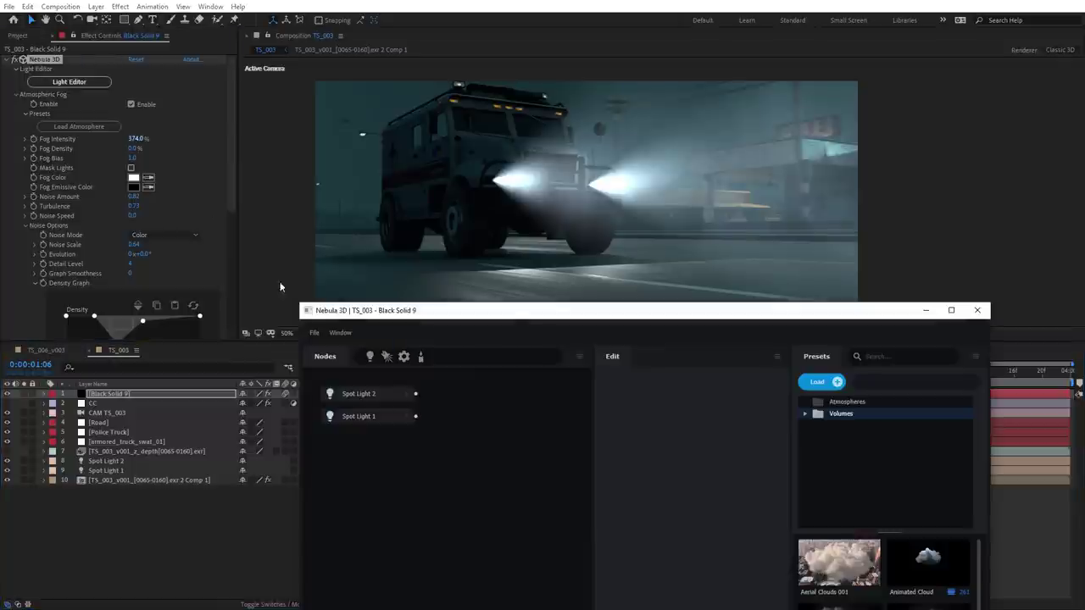
pyautogui.click(374, 419)
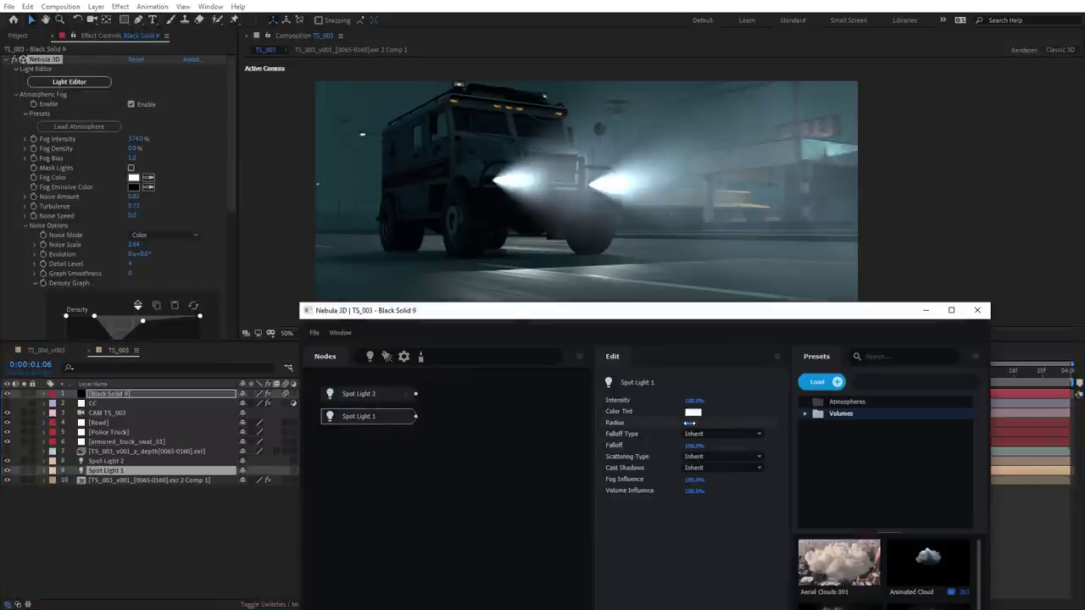
pyautogui.moveTo(746, 424); pyautogui.dragTo(847, 428)
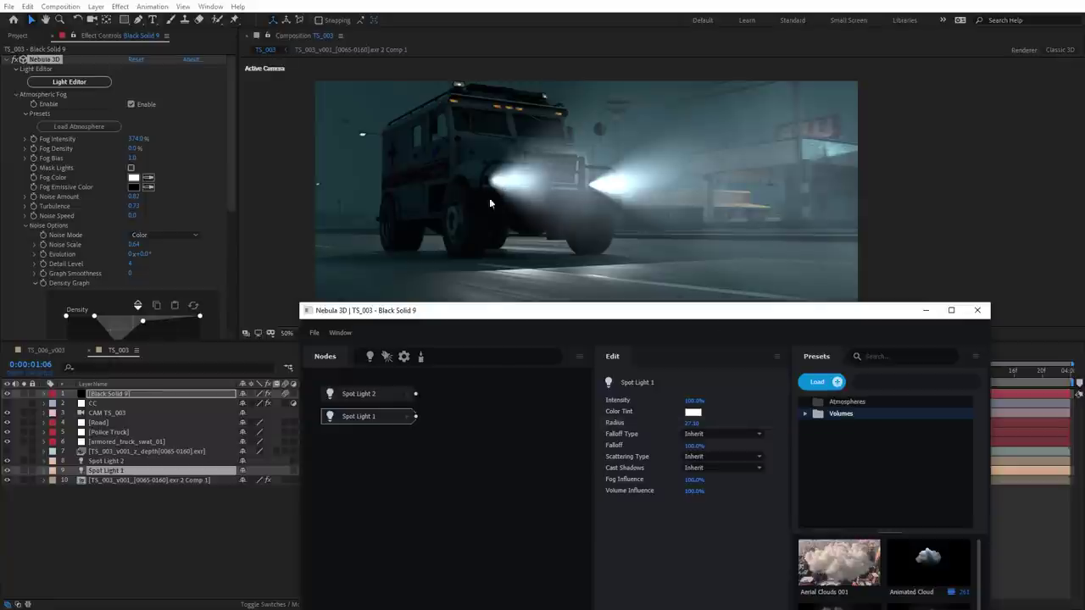
pyautogui.click(367, 395)
pyautogui.click(694, 424)
pyautogui.write('25')
pyautogui.press('Return')
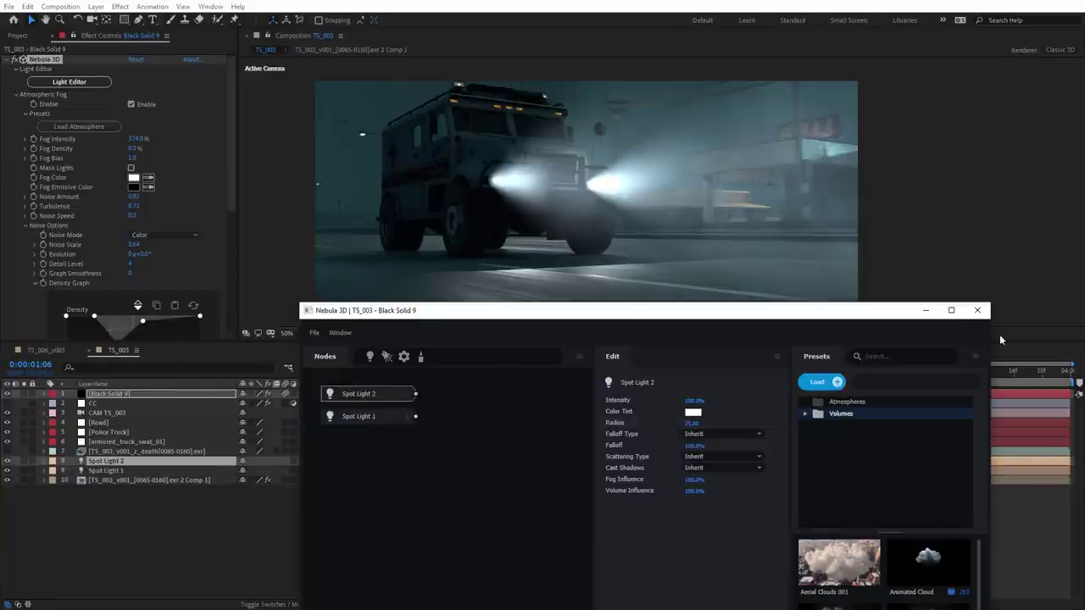
pyautogui.click(978, 310)
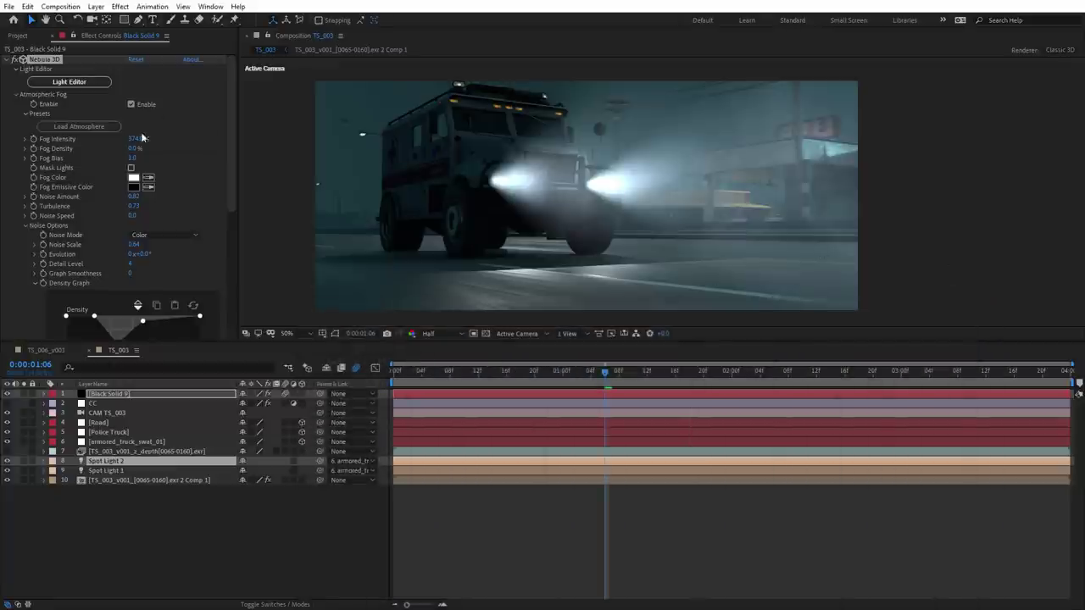
# Set the atmospheric fog intensity to 414% and the noise amount to 0.89, and preview the shot.
pyautogui.moveTo(136, 138); pyautogui.dragTo(154, 138)
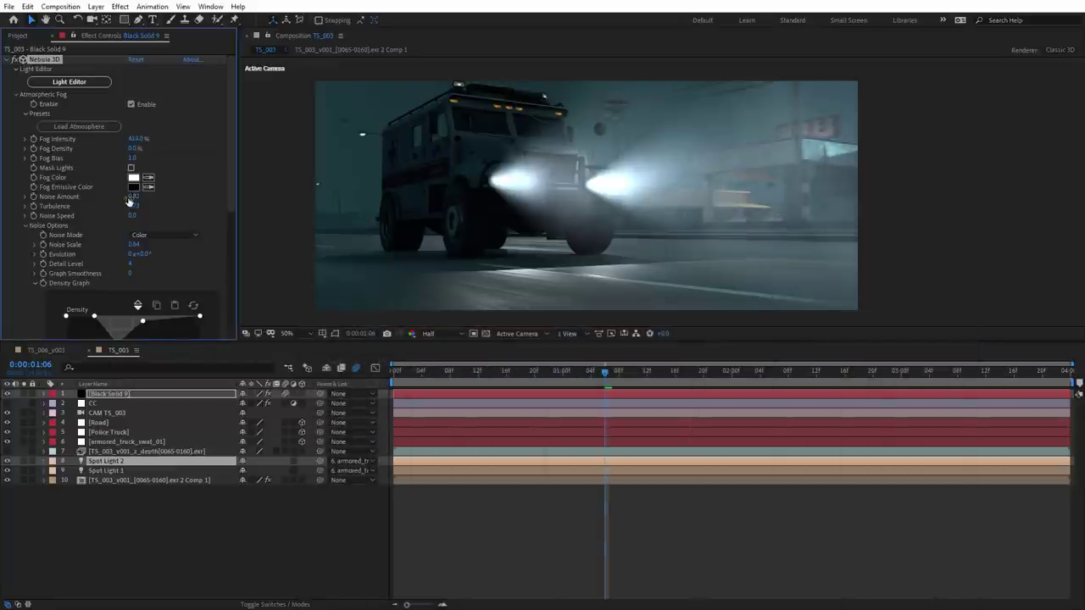
pyautogui.moveTo(138, 196); pyautogui.dragTo(128, 195)
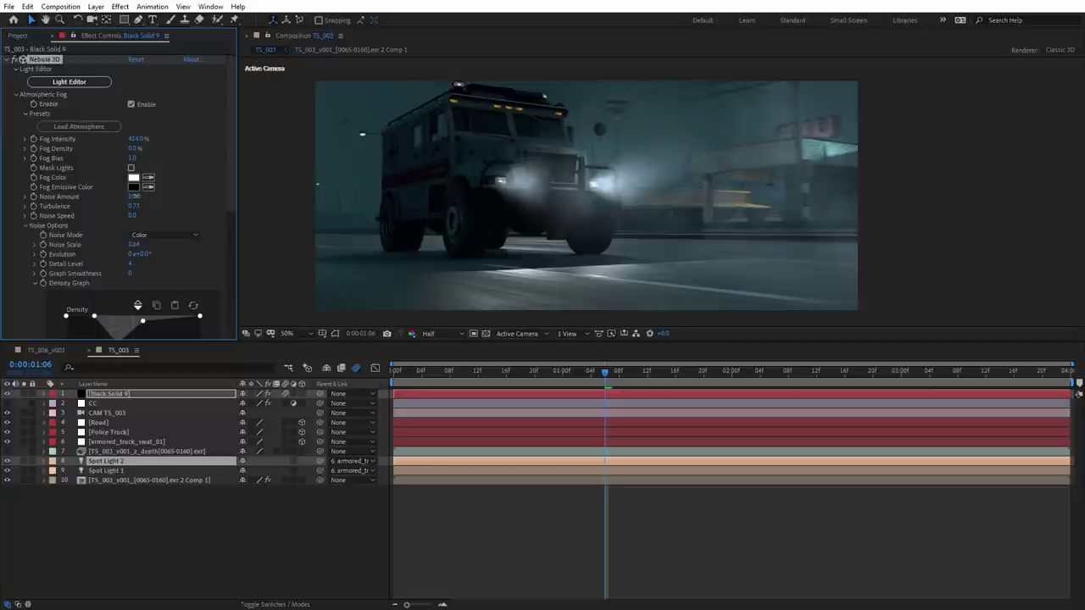
pyautogui.press('space')
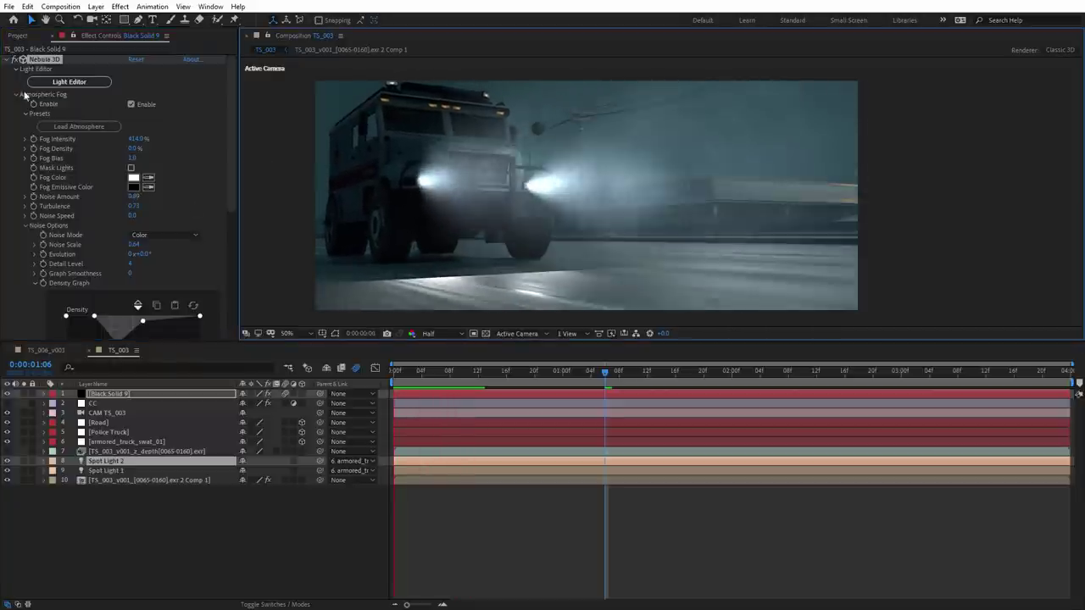
# Add a Projection node in the Nebula 3D light editor and connect both Spot Light 1 and Spot Light 2 to it.
pyautogui.click(72, 83)
pyautogui.moveTo(387, 357); pyautogui.dragTo(498, 415)
pyautogui.moveTo(415, 393); pyautogui.dragTo(464, 411)
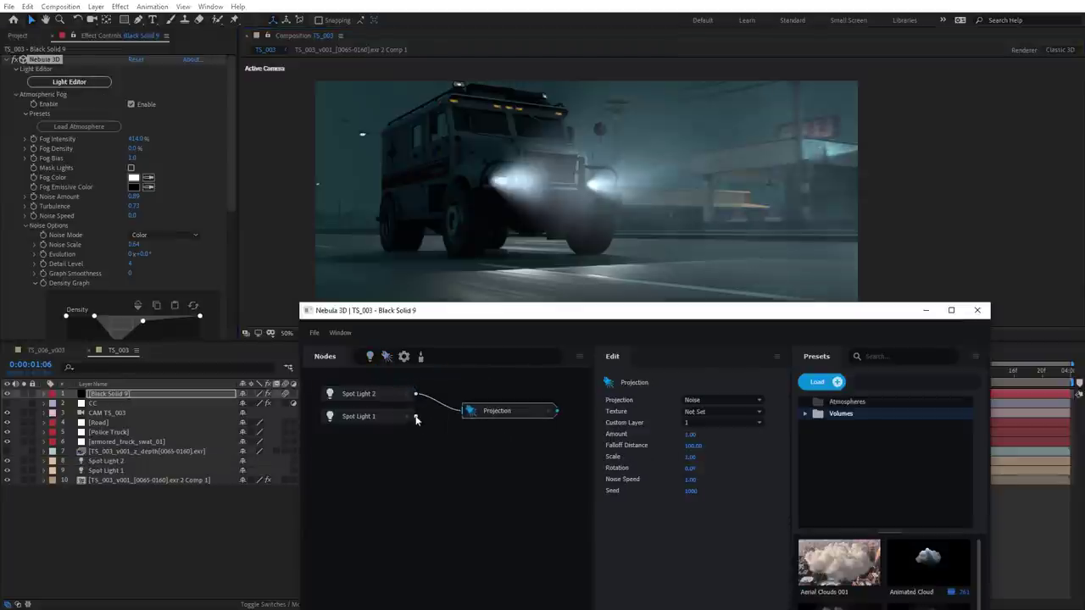
pyautogui.moveTo(415, 417); pyautogui.dragTo(464, 411)
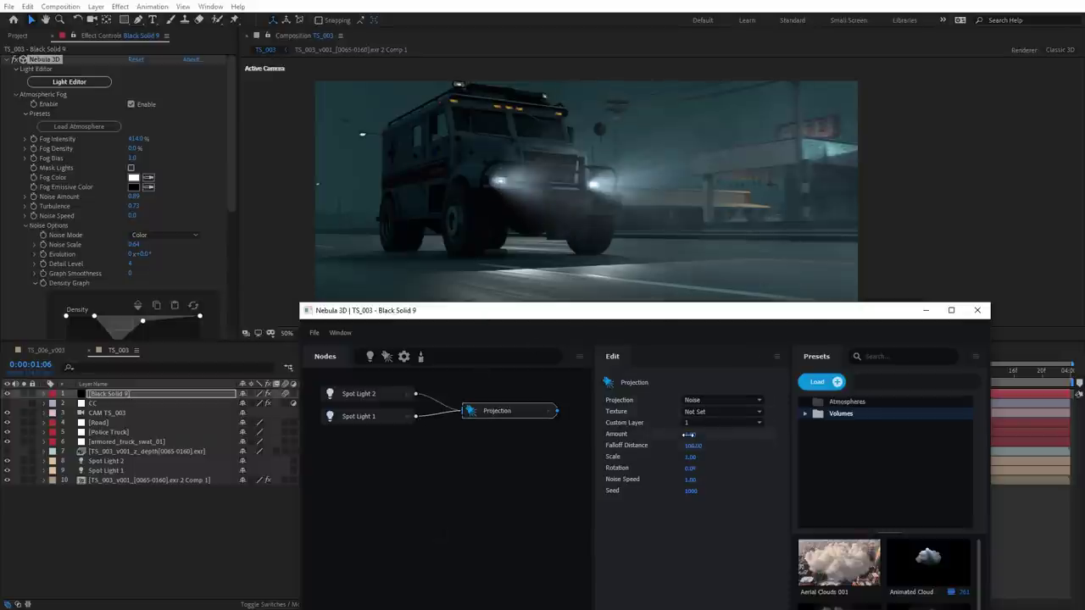
# Set the noise projection's scale to 0.70, close the light editor, and preview the shot.
pyautogui.moveTo(683, 458)
pyautogui.mouseDown()
pyautogui.moveTo(671, 460)
pyautogui.moveTo(683, 457)
pyautogui.mouseUp()
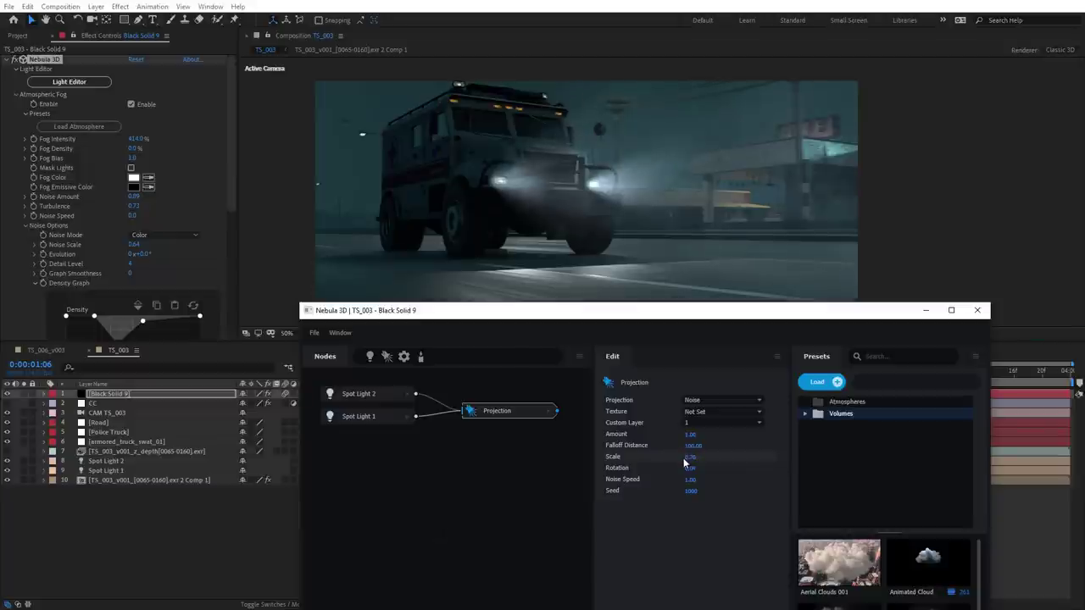
pyautogui.click(977, 310)
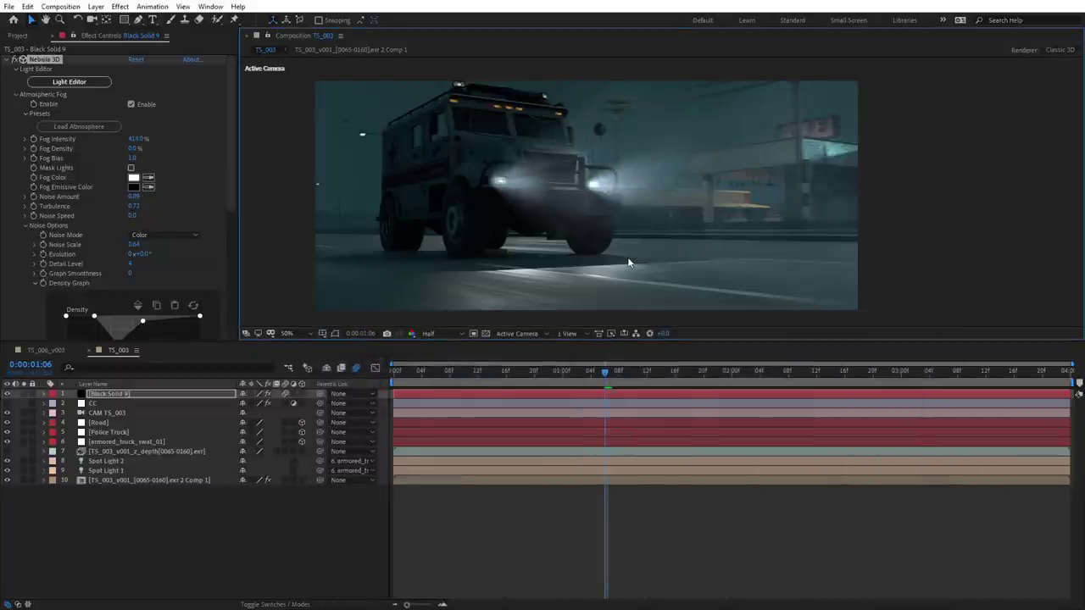
pyautogui.press('space')
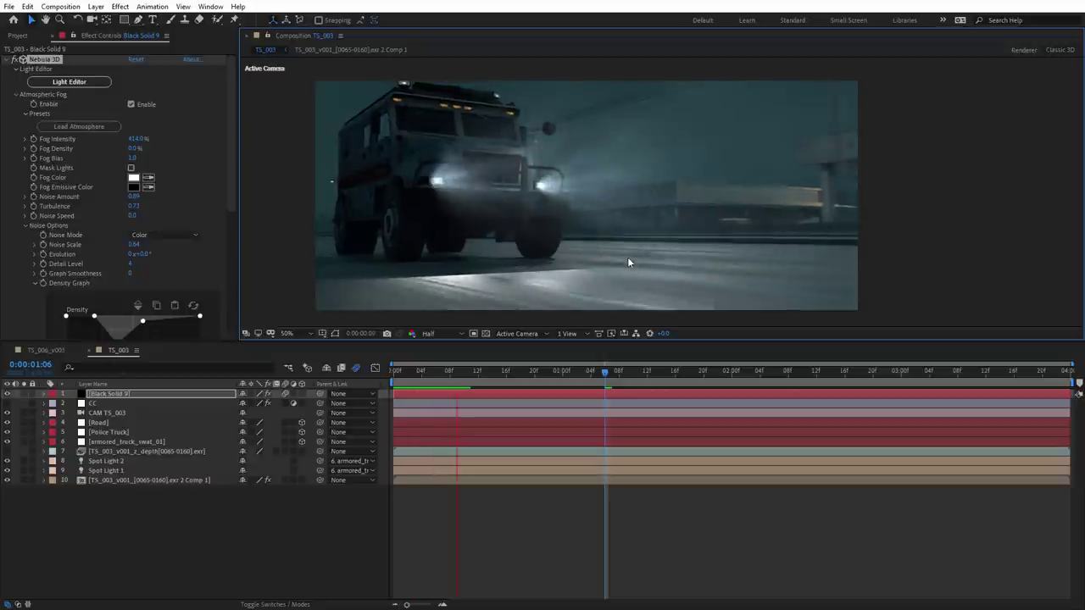